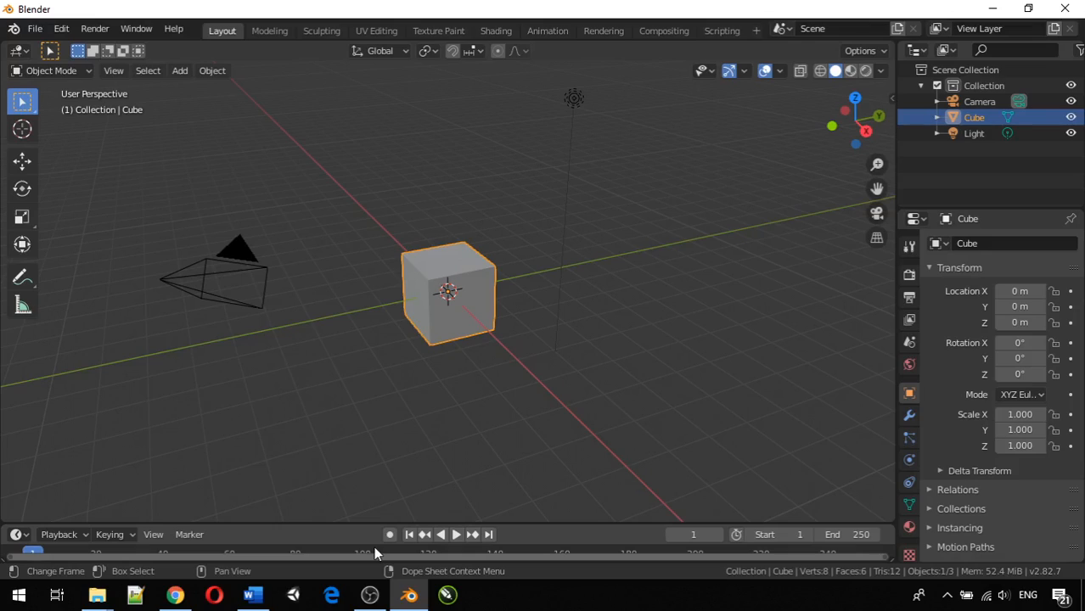
Show the mesh data properties and delete the default cube from the scene
left_click(909, 505)
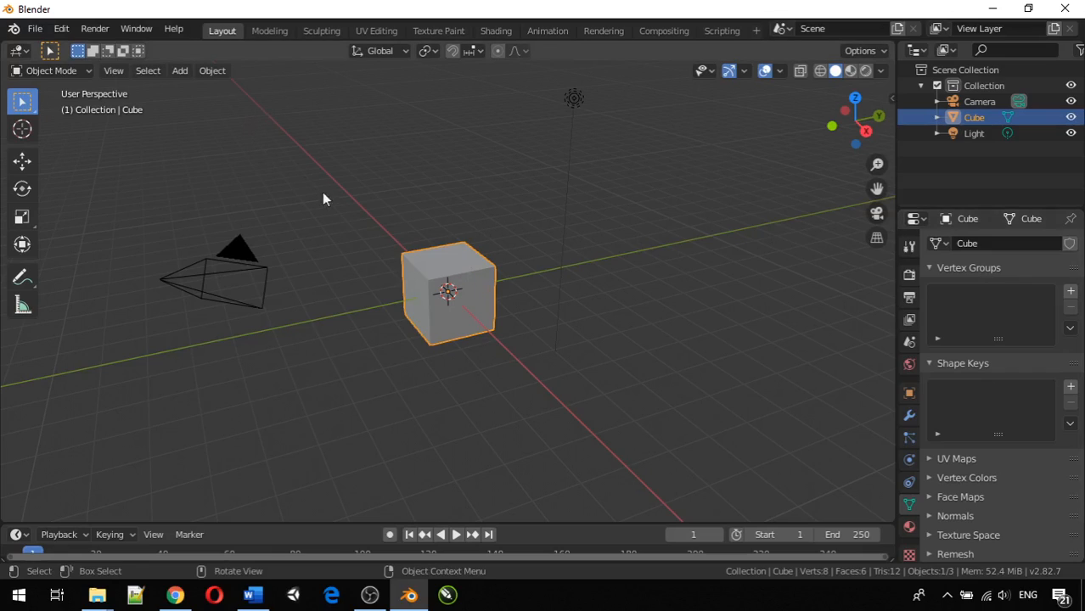
key("x")
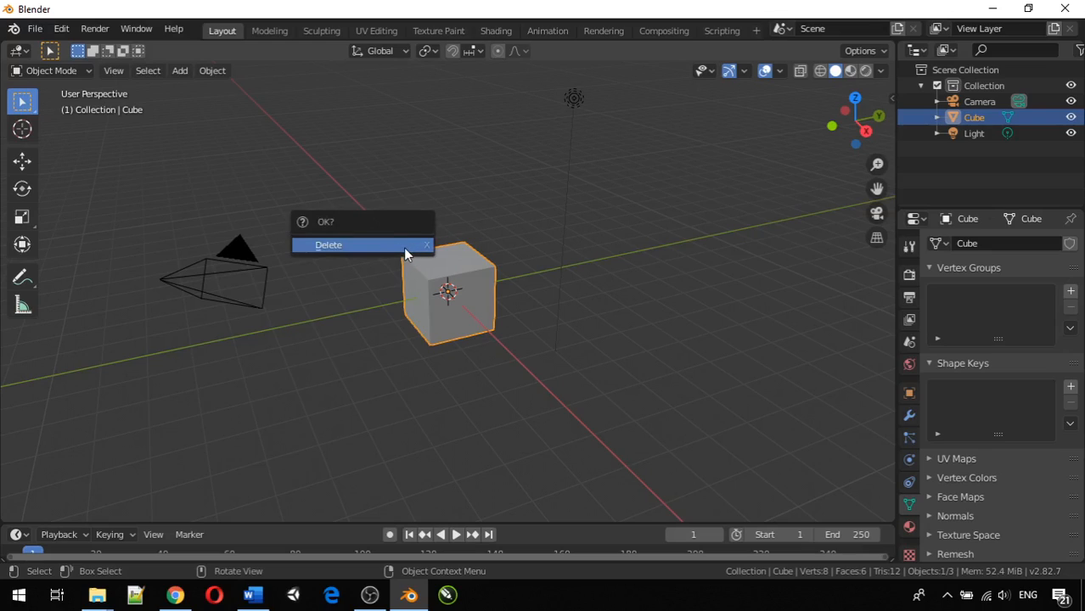
key("x")
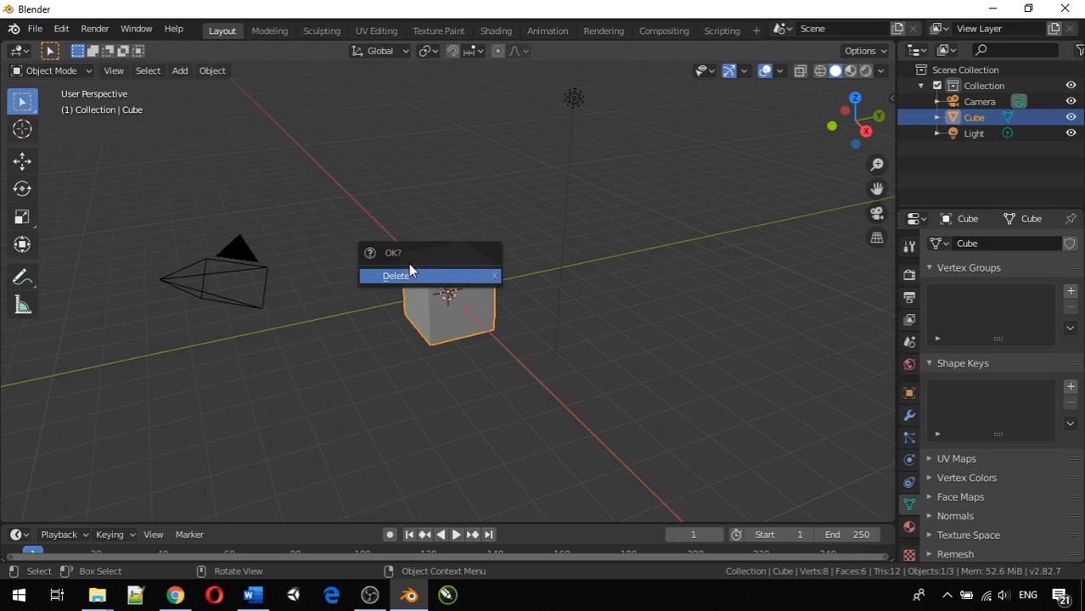
left_click(408, 275)
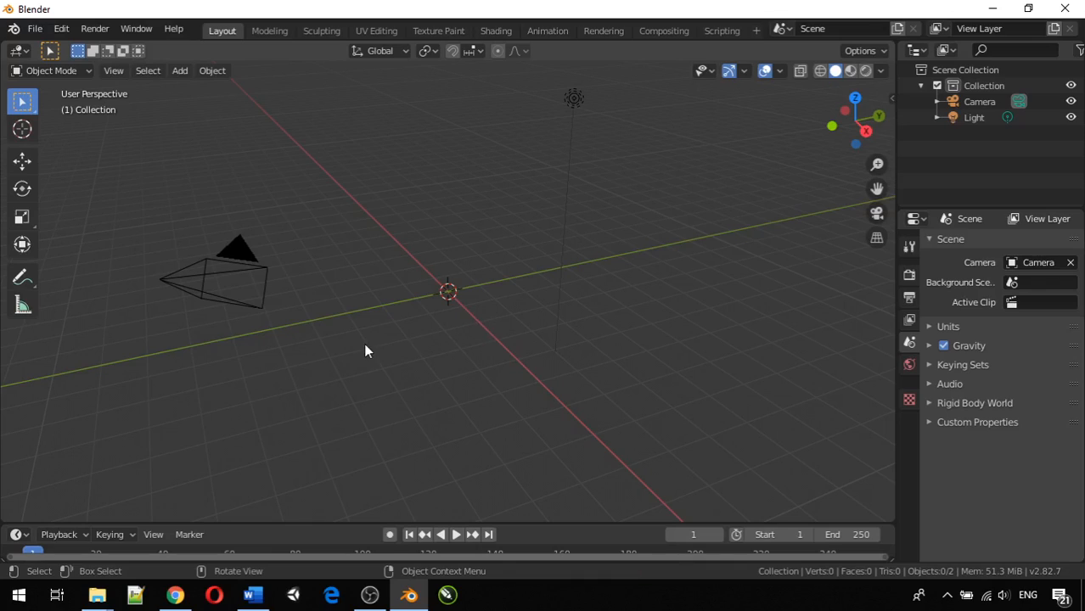
Add a Monkey mesh at the scene origin
key("shift+a")
mouse_move(366, 286)
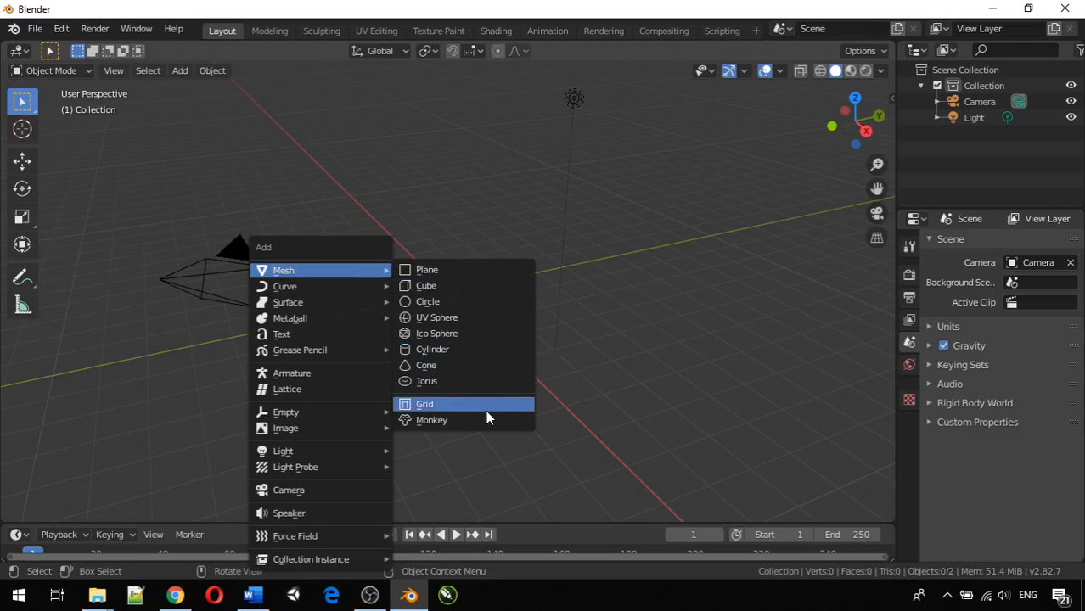
left_click(464, 420)
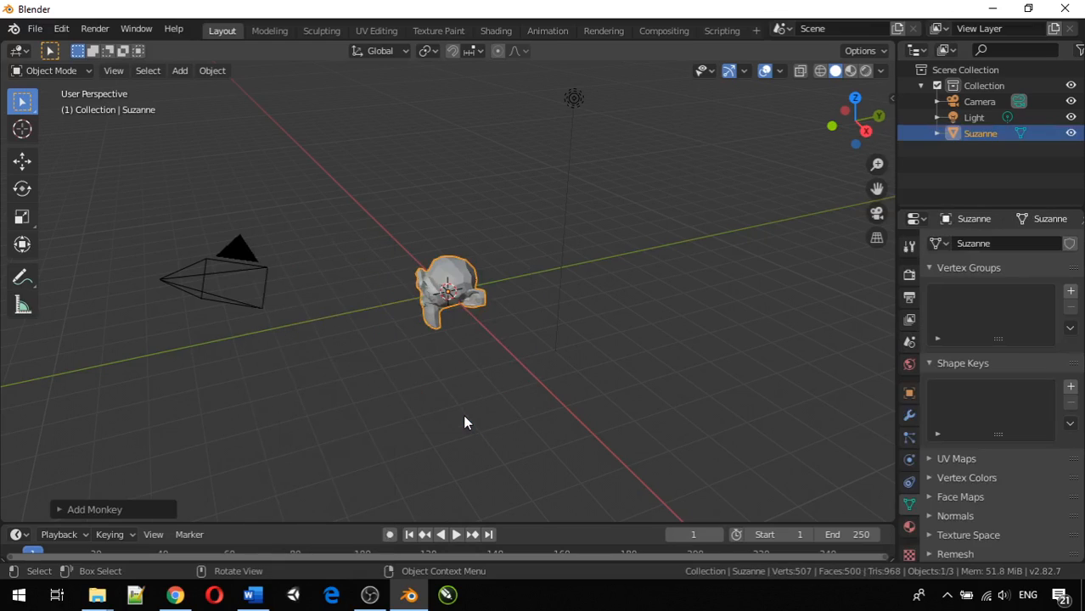
Enter Edit Mode on the monkey with its face in close view and clear the vertex selection
scroll(420, 361, "up", 5)
middle_click_drag(419, 361, 560, 234)
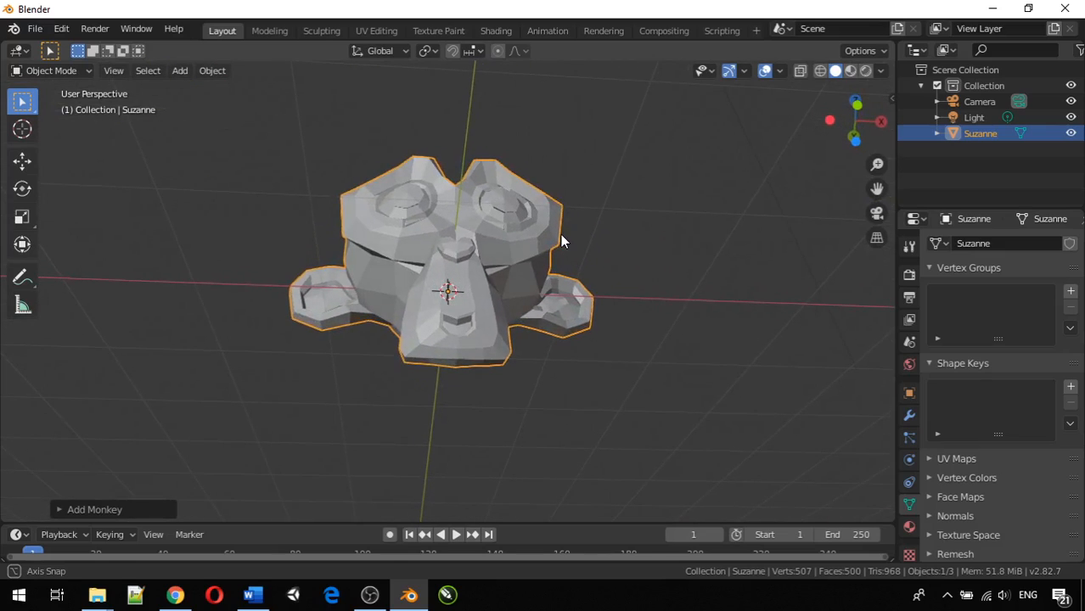
middle_click_drag(446, 332, 420, 426)
scroll(430, 372, "up", 3)
scroll(420, 426, "down", 1)
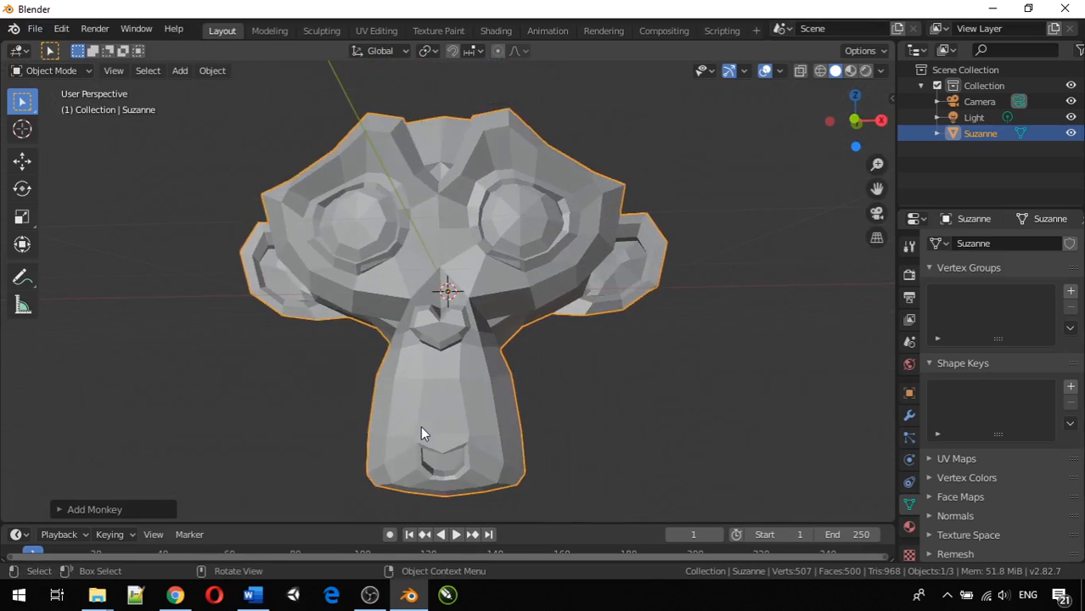
scroll(420, 433, "down", 2)
scroll(420, 433, "up", 2)
key("Tab")
left_click(661, 373)
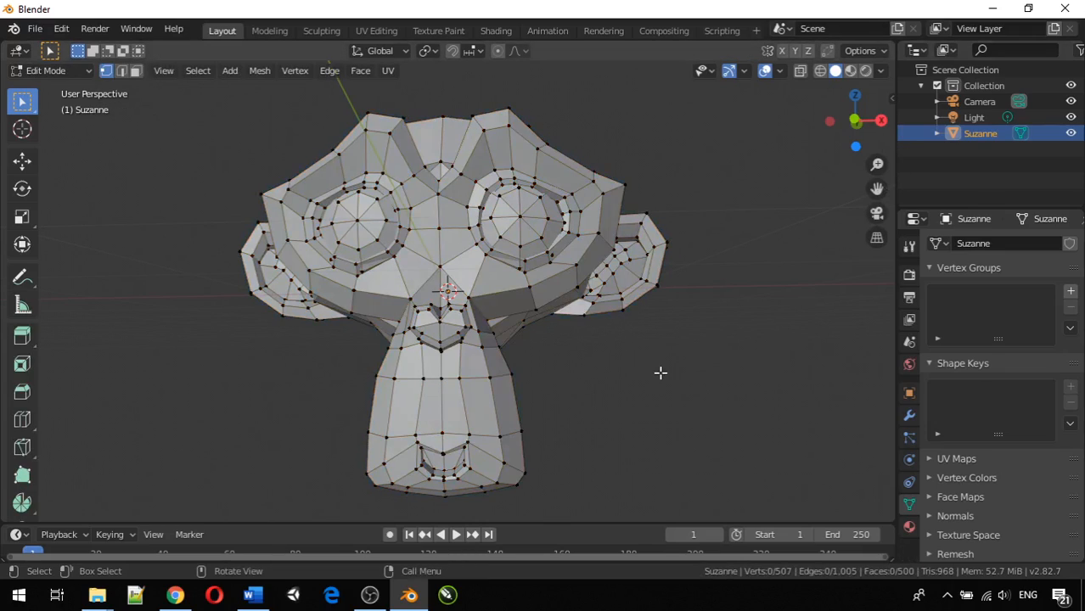
Start the Shortcut VUr input display for the viewport and hide its settings again
key("n")
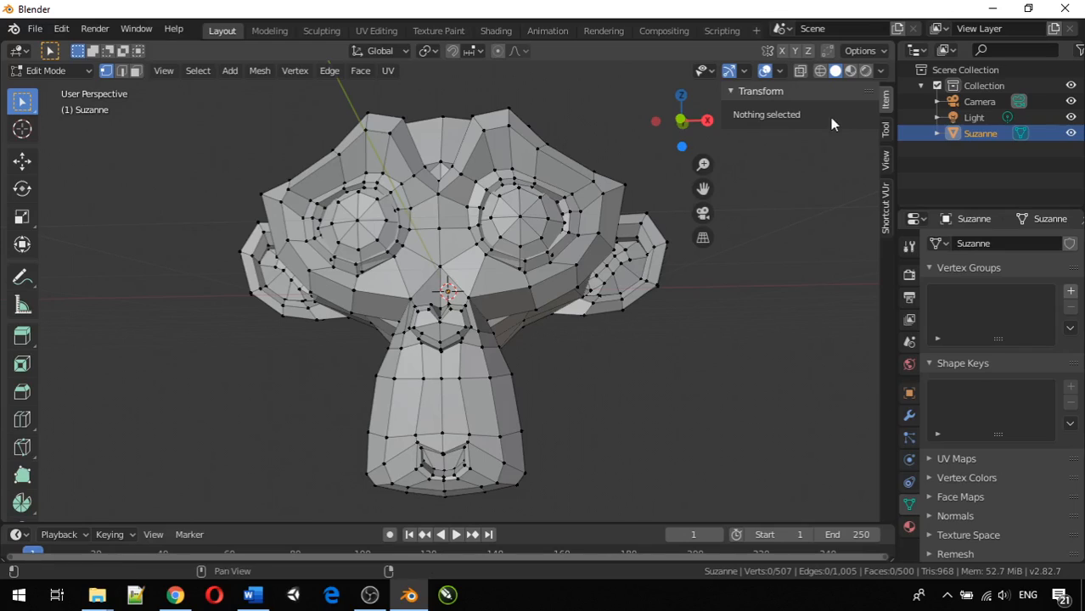
left_click(883, 194)
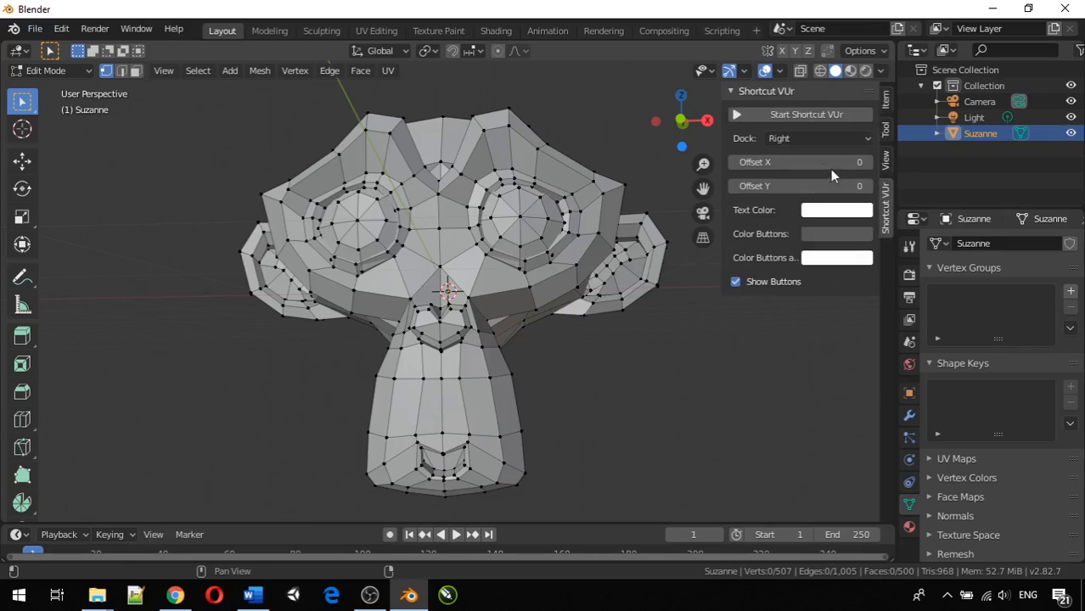
left_click(787, 113)
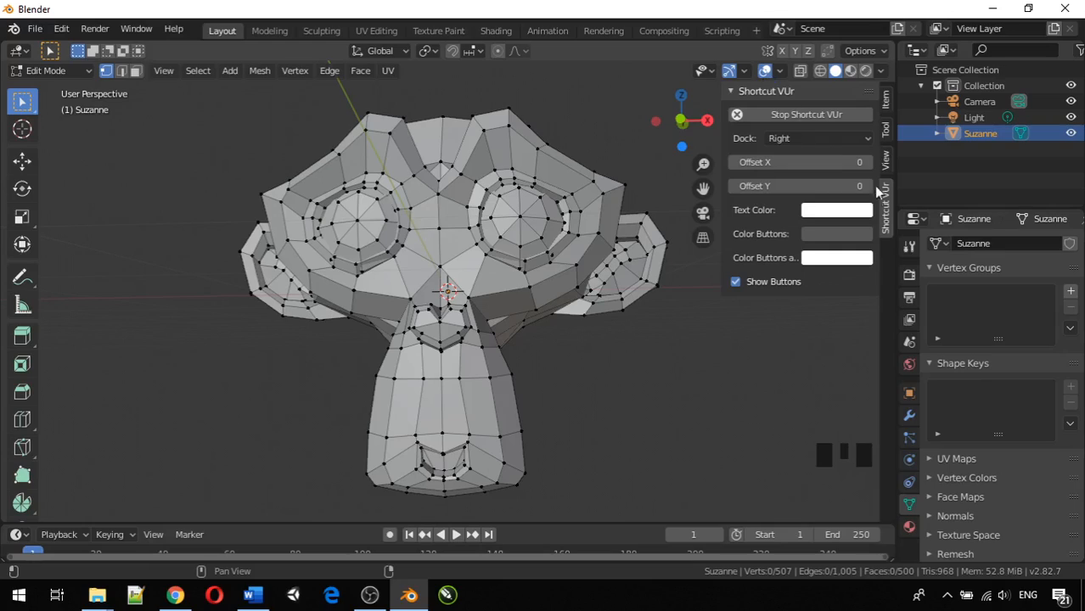
left_click(687, 373)
left_click(686, 371)
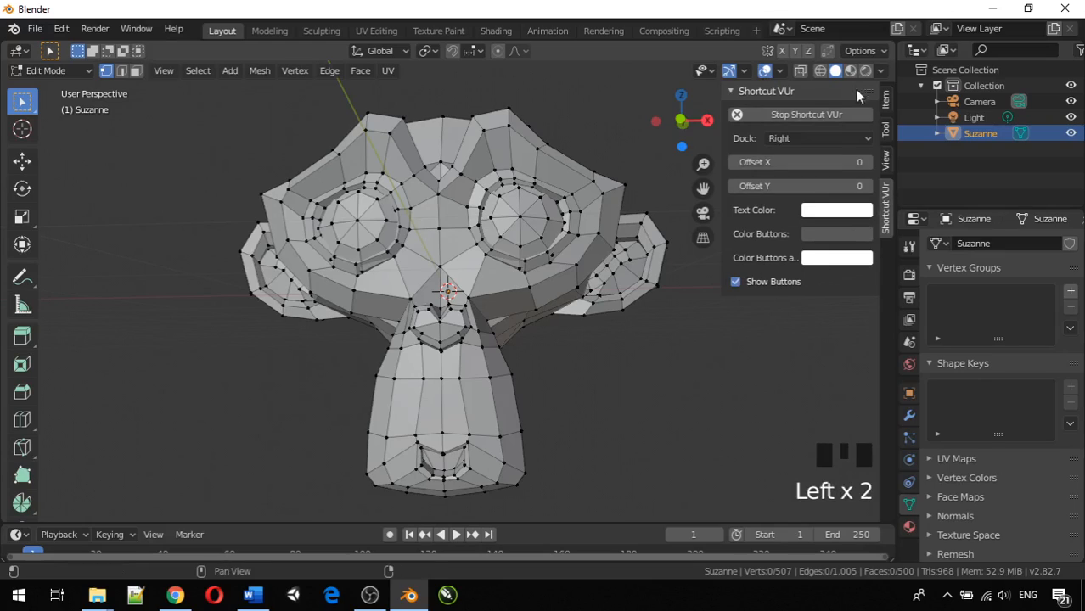
key("n")
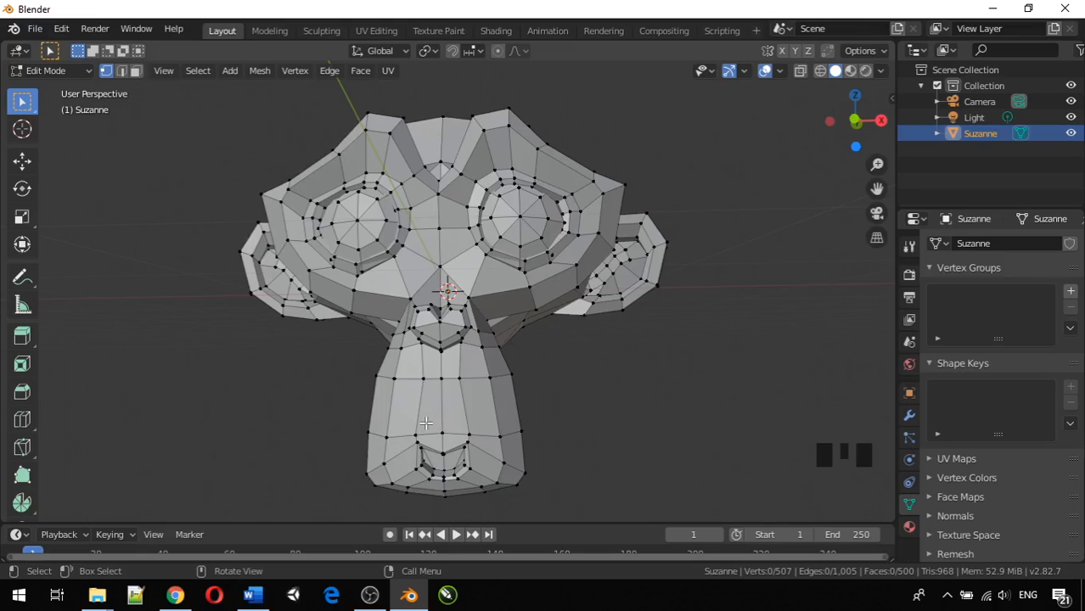
Add a horizontal loop cut across the monkey's muzzle, between the nose and the mouth
mouse_move(386, 430)
middle_mouse_down()
mouse_move(480, 415)
mouse_move(382, 416)
middle_mouse_up()
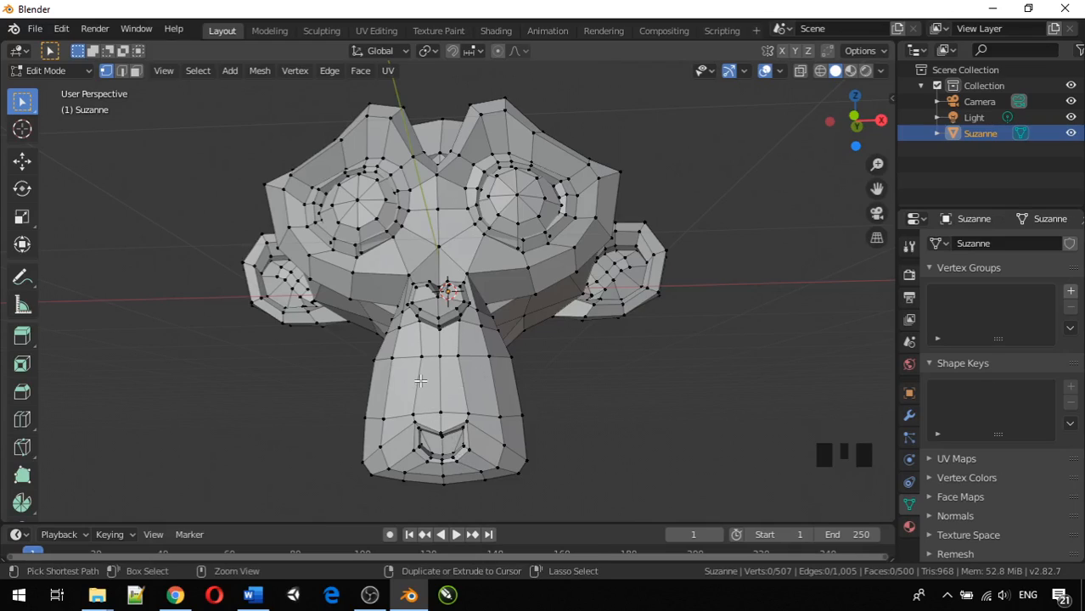
key("ctrl+r")
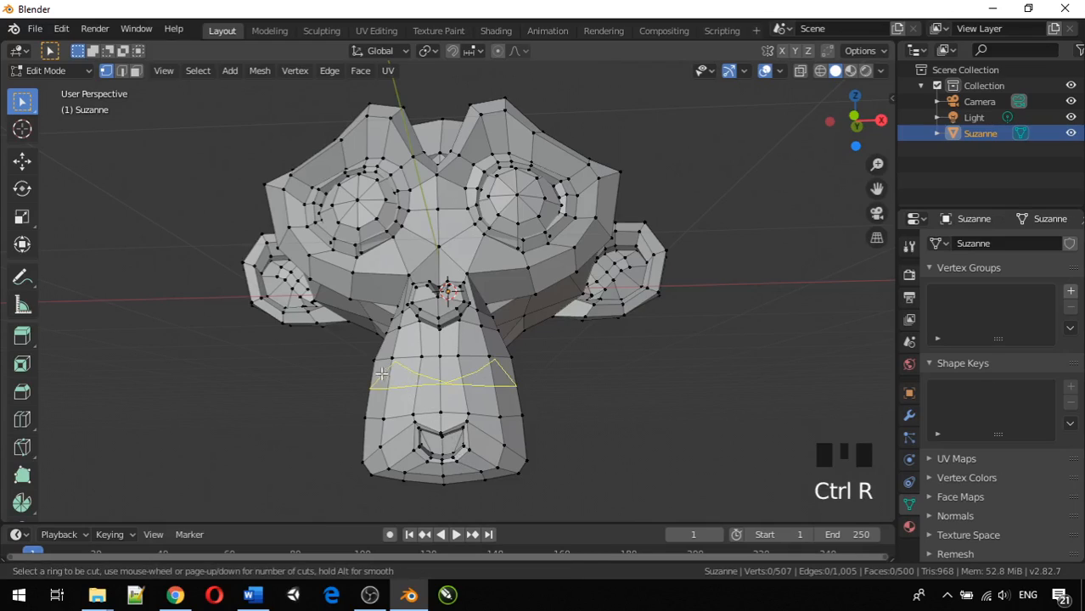
left_click(410, 386)
left_click(413, 384)
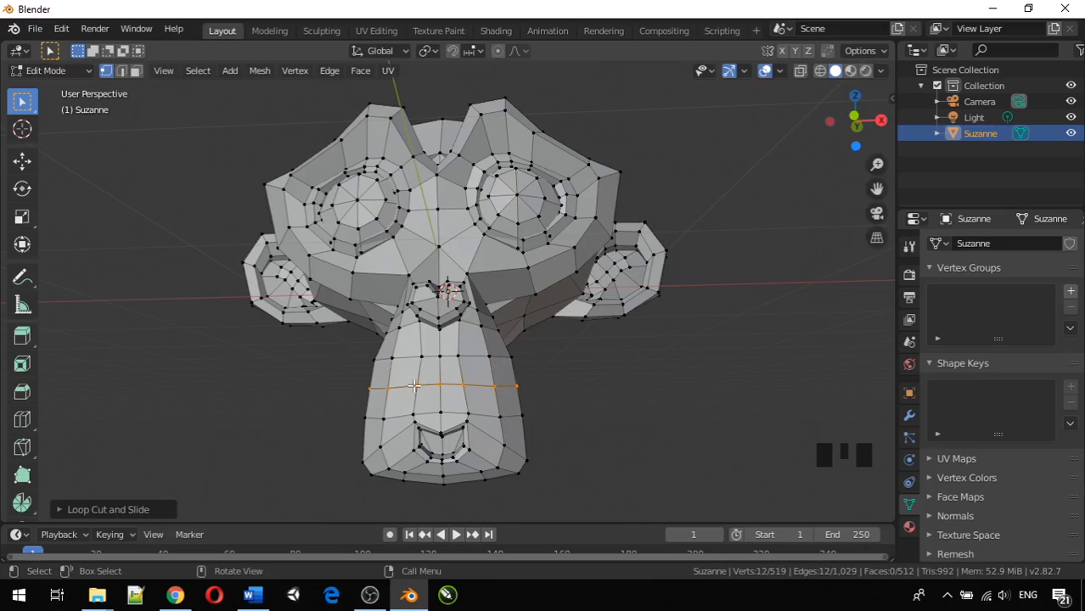
Add a second horizontal loop cut between the first cut and the mouth, and clear the selection
middle_click_drag(585, 392, 542, 417)
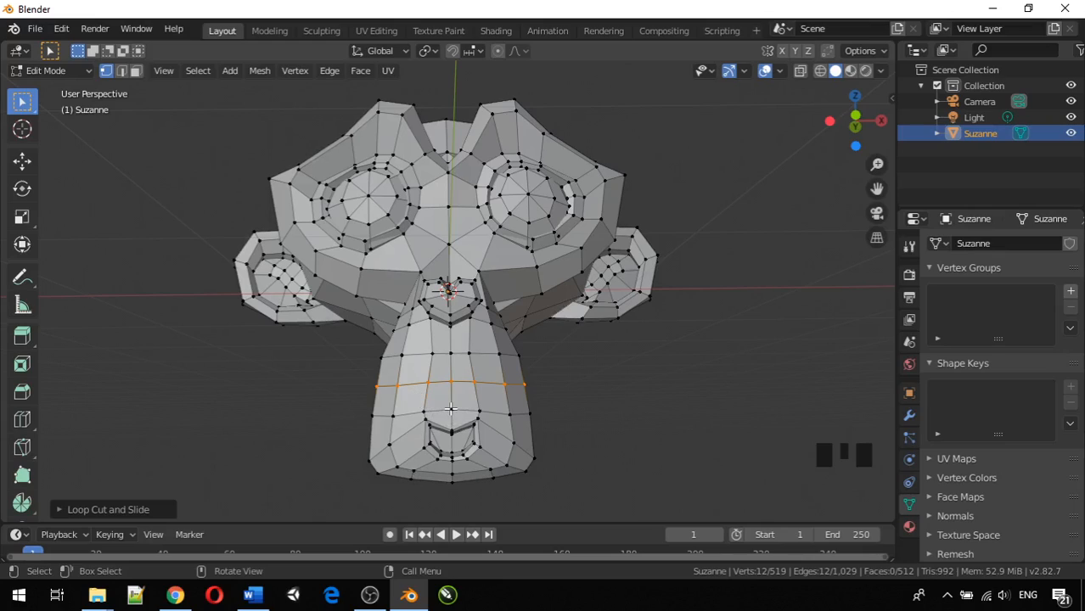
key("ctrl+r")
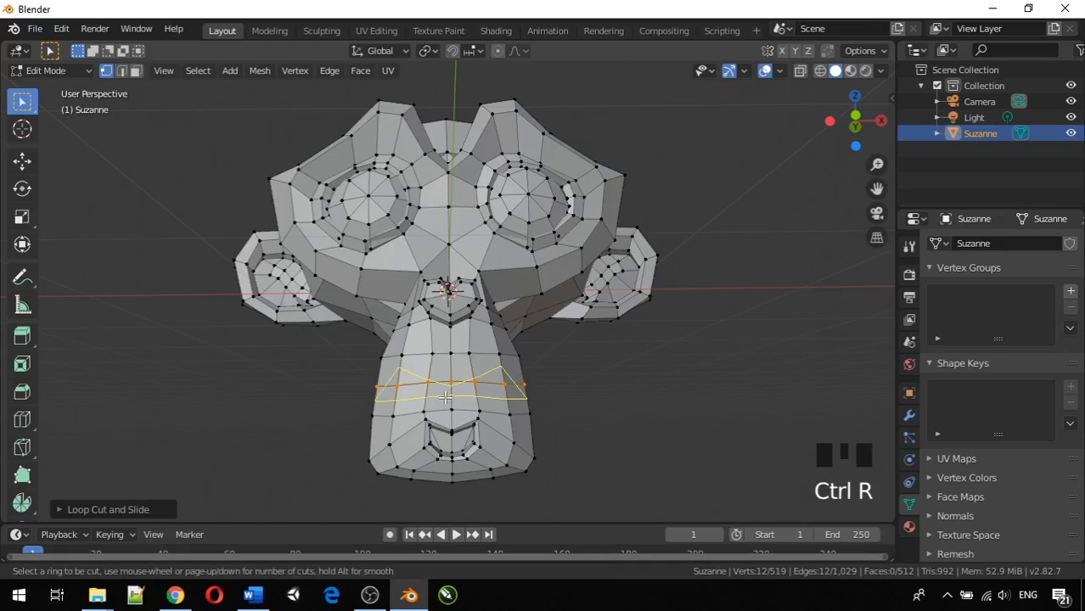
left_click(442, 398)
left_click(461, 397)
left_click(637, 412)
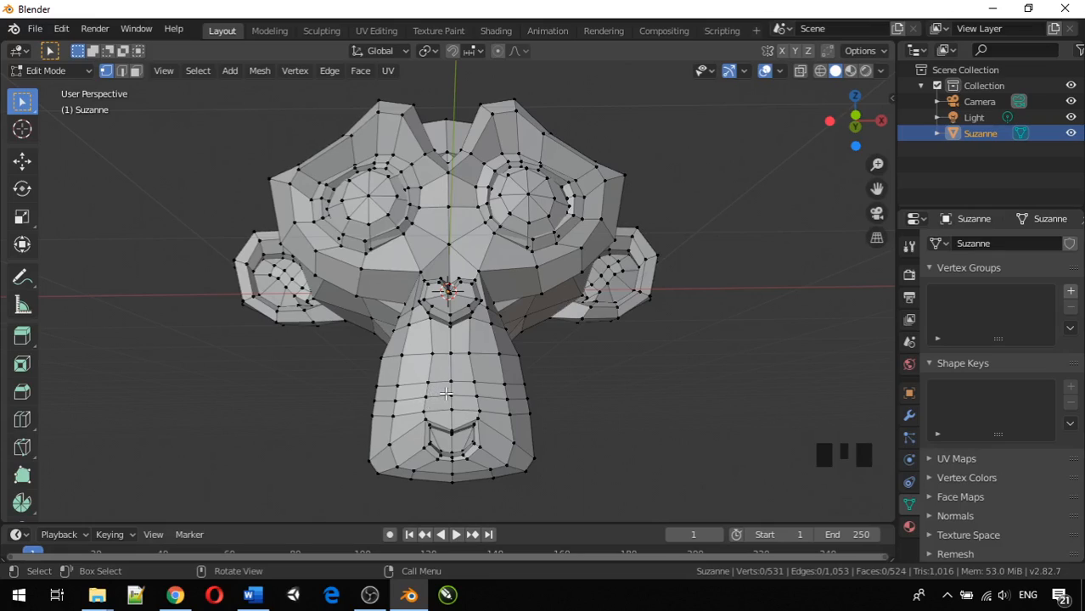
key("c")
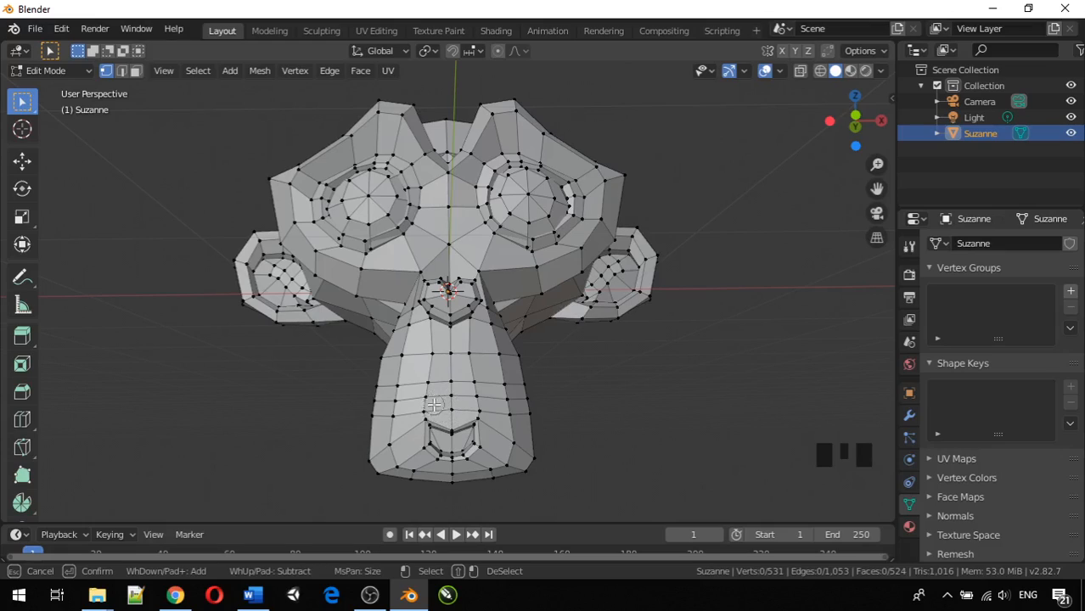
mouse_move(422, 404)
left_mouse_down()
mouse_move(507, 405)
mouse_move(395, 405)
left_mouse_up()
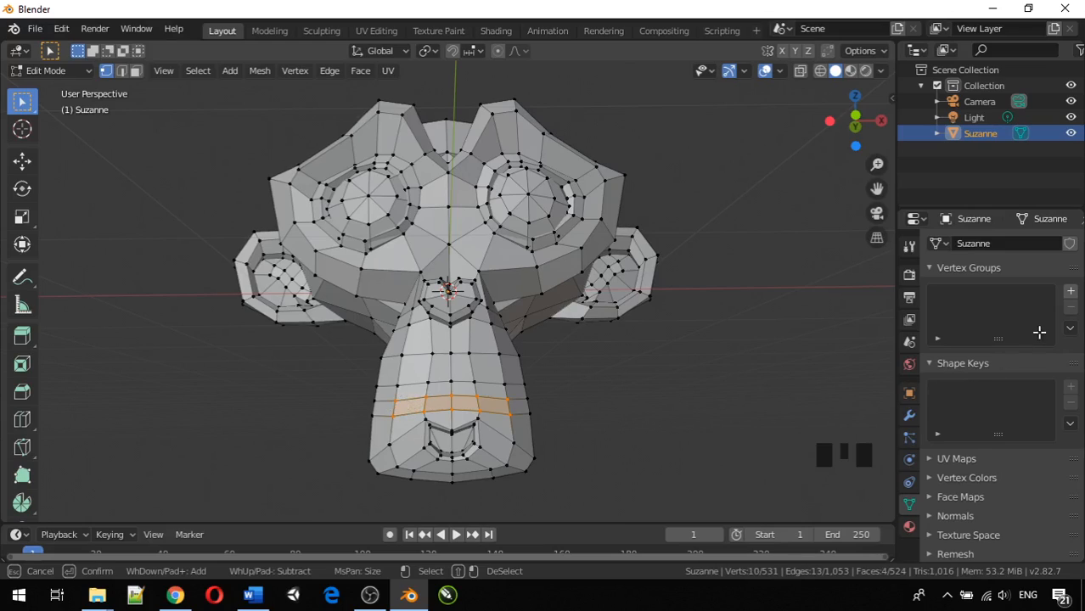
key("Escape")
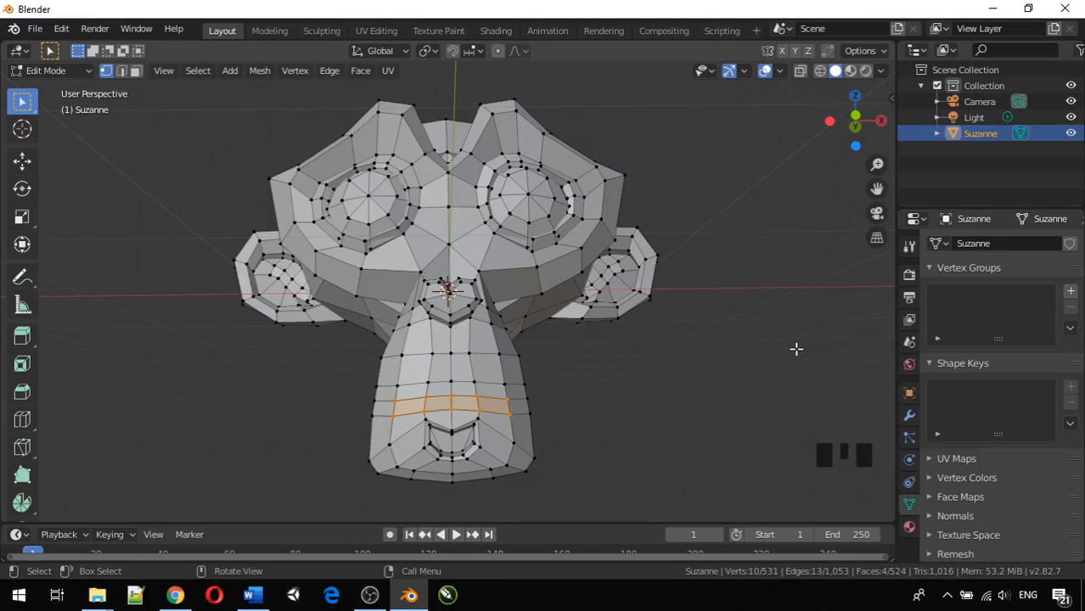
left_click(789, 348)
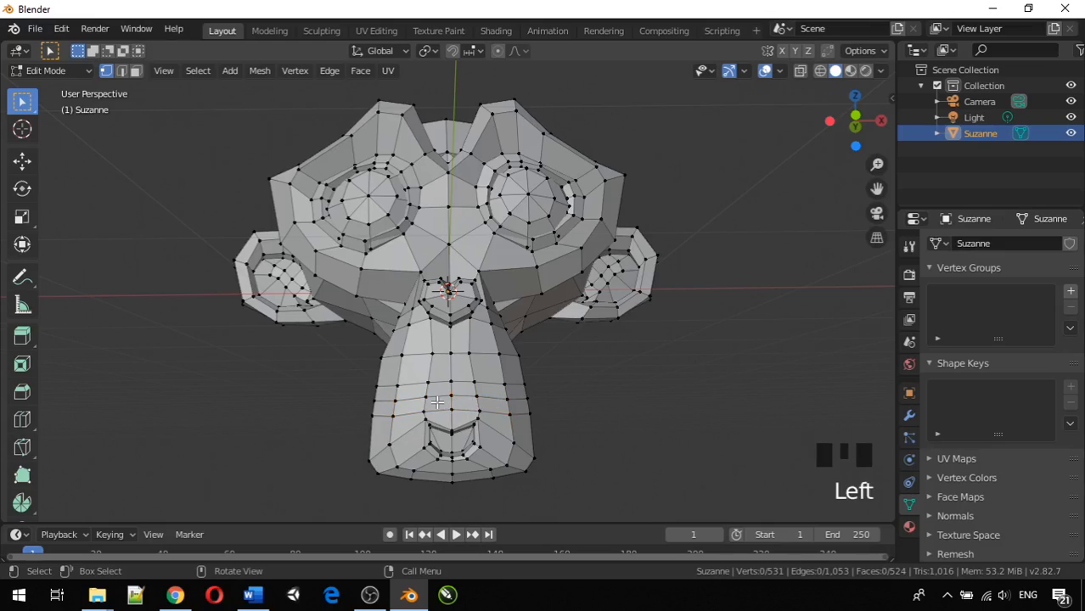
Circle-select the strip of four faces directly above the monkey's mouth
key("c")
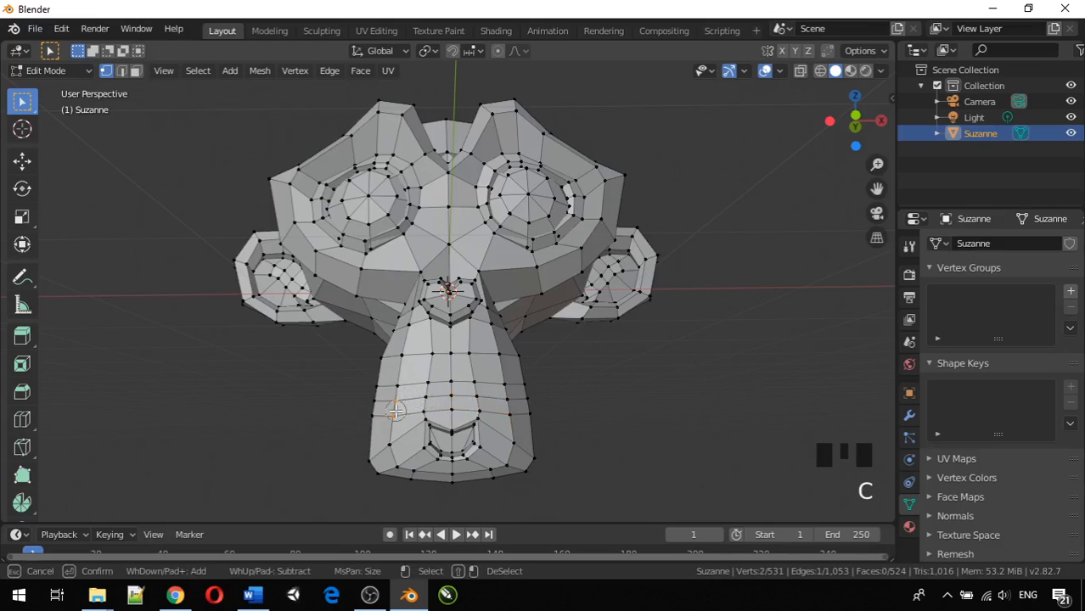
left_click_drag(399, 407, 504, 405)
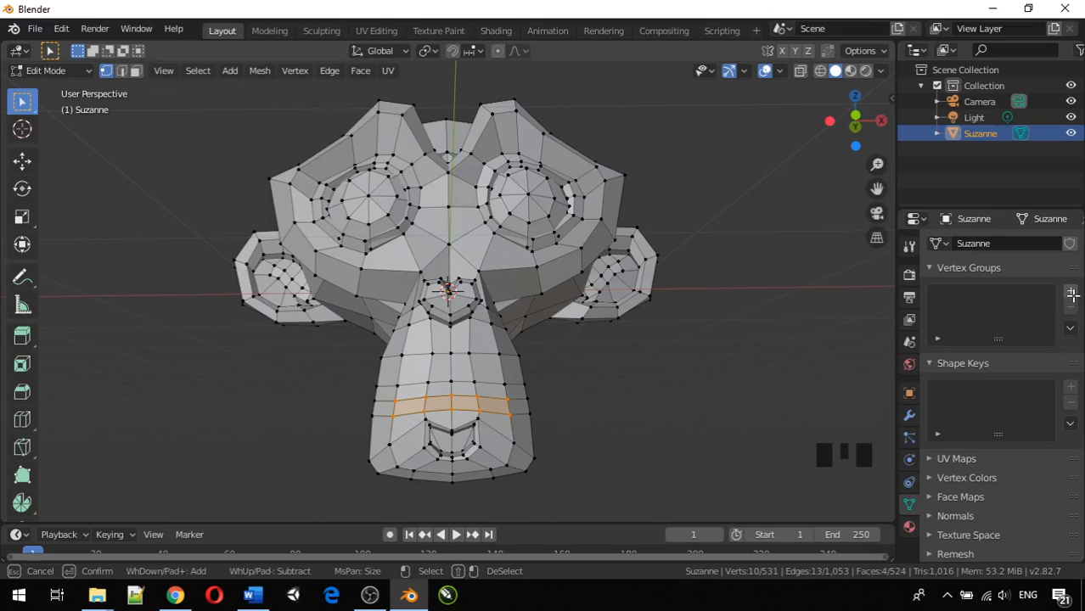
key("Escape")
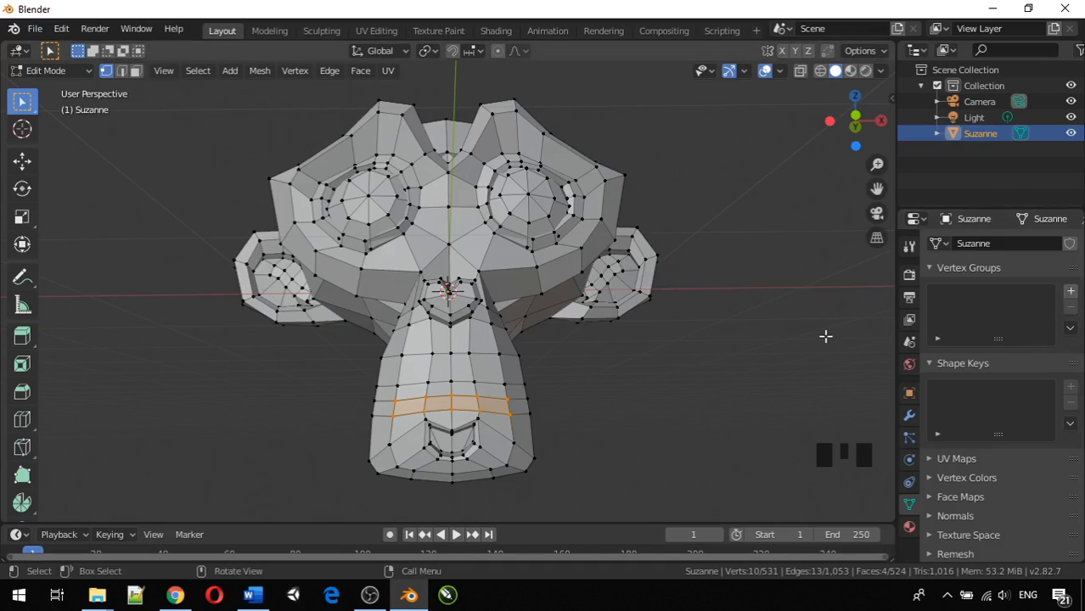
Add a new vertex group to the monkey mesh and name it Kumis
left_click(1070, 292)
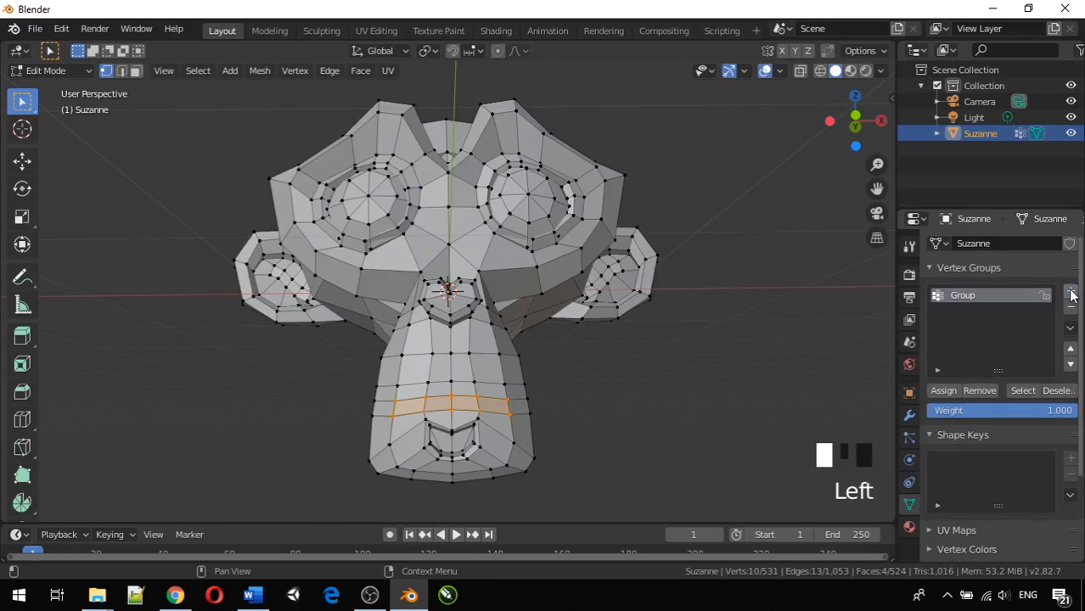
left_click(986, 295)
double_click(986, 295)
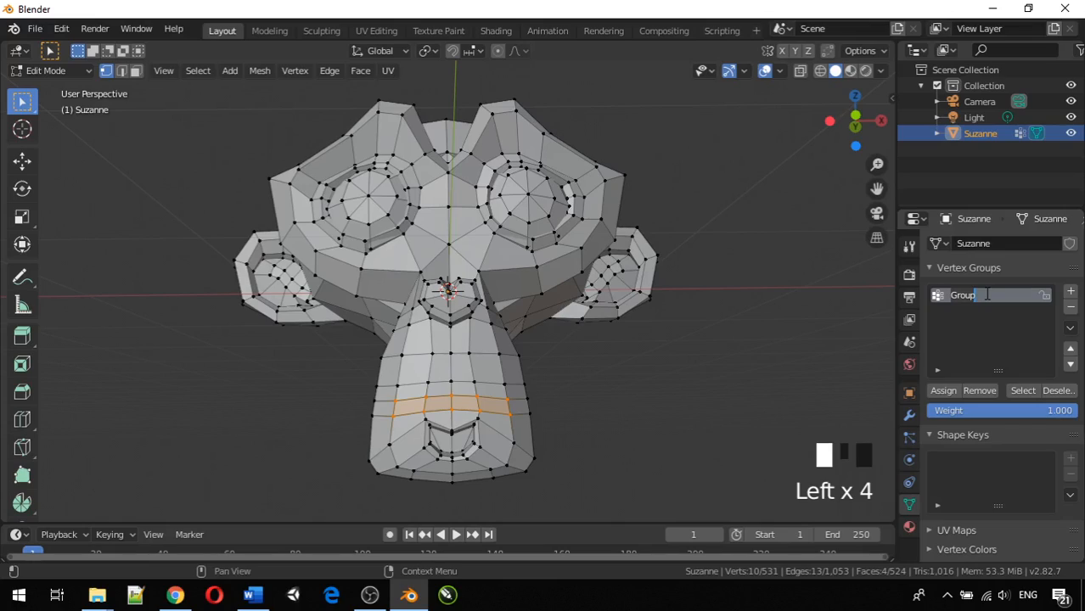
left_click(959, 348)
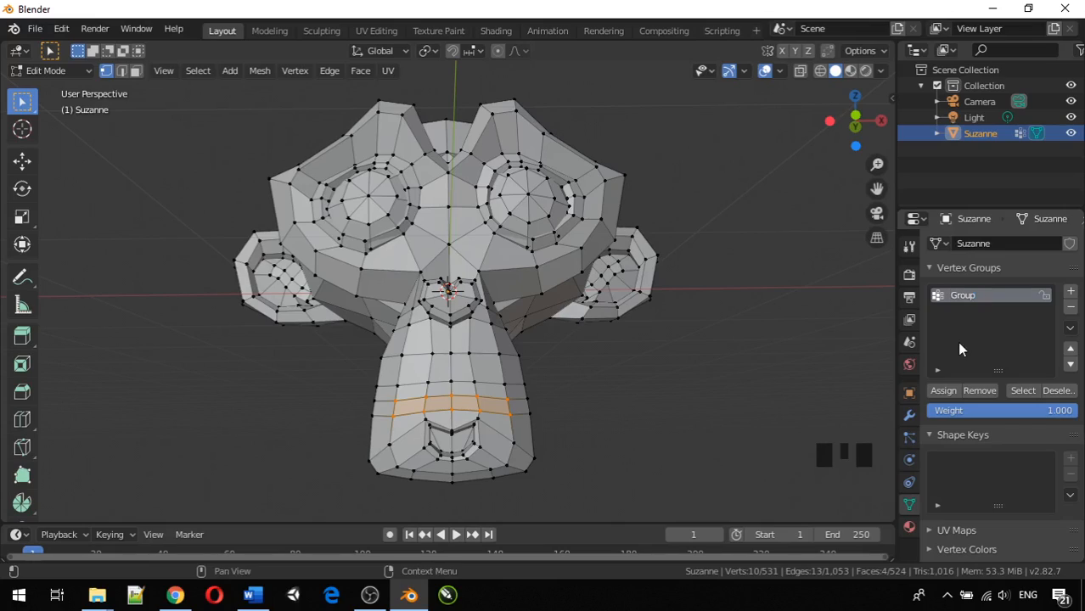
double_click(970, 293)
key("BackSpace")
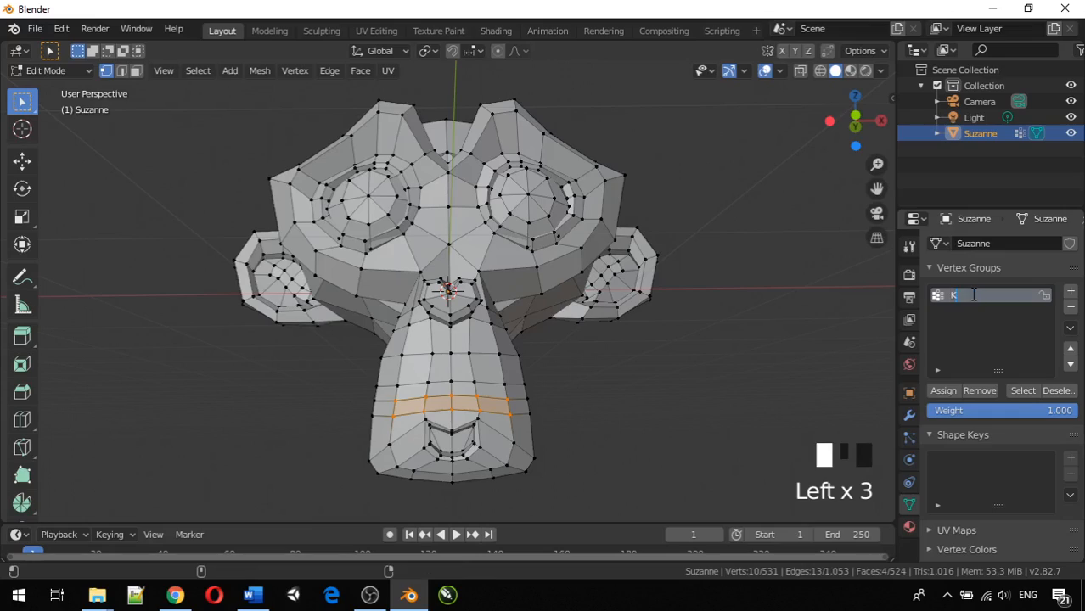
type("Kumis")
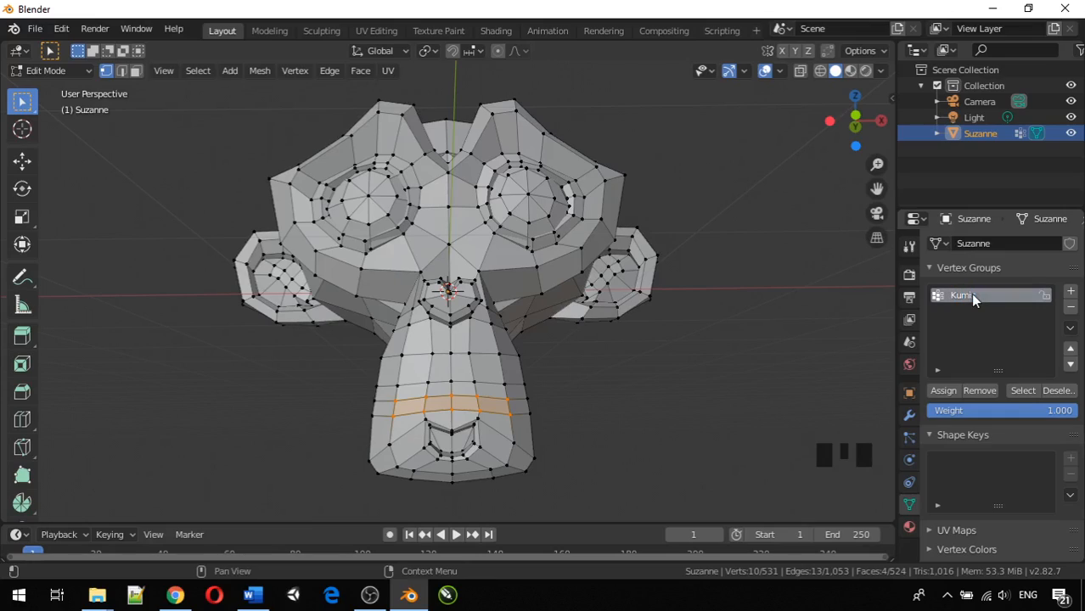
key("Return")
Assign the selected strip to the Kumis vertex group, and check it by deselecting and reselecting the group's vertices
left_click(955, 323)
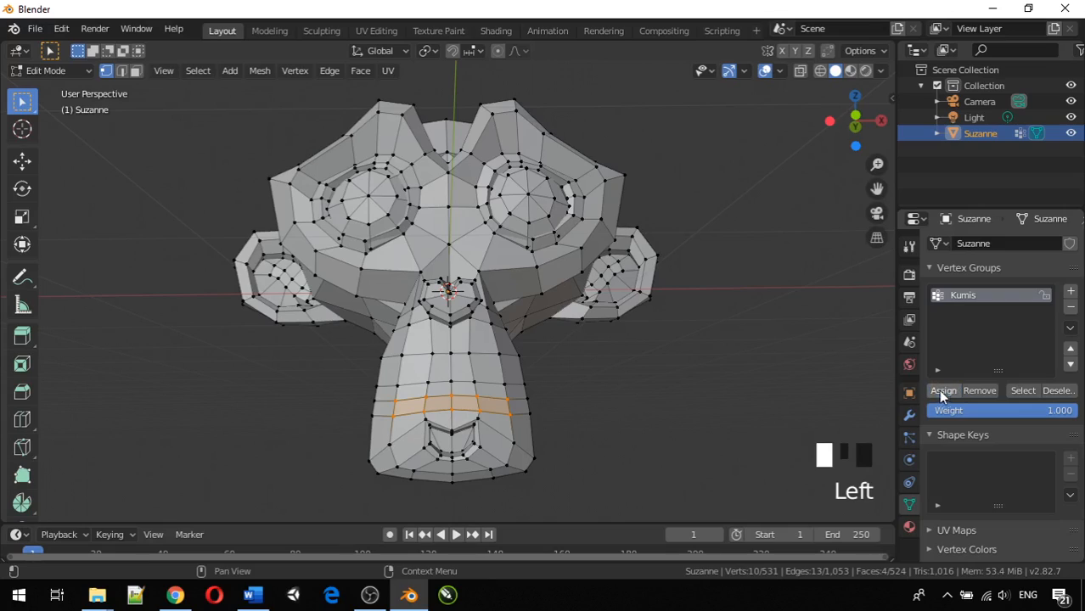
left_click(1058, 391)
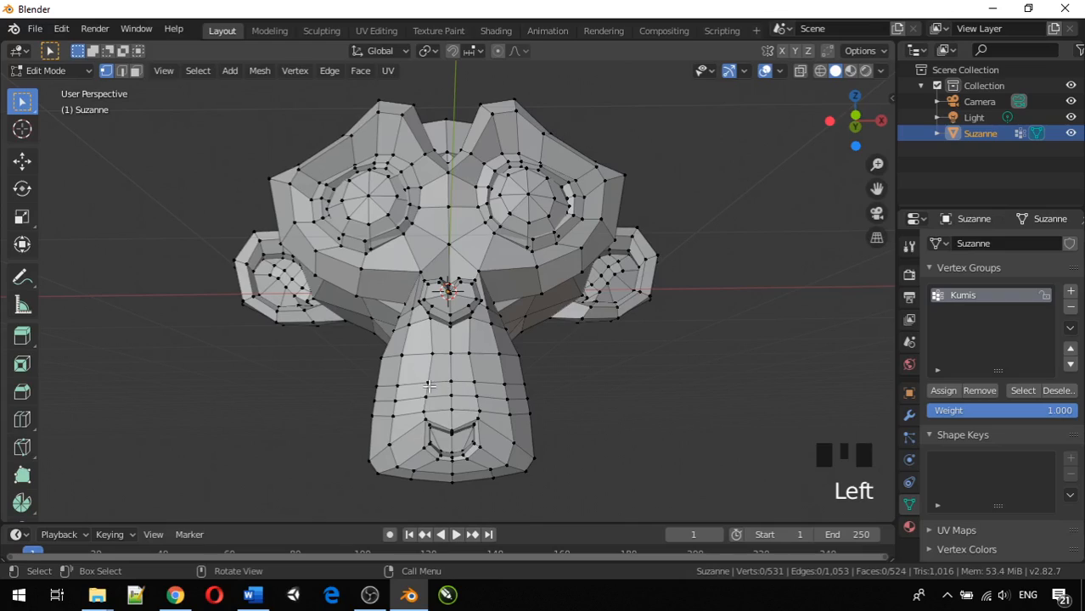
left_click(1028, 391)
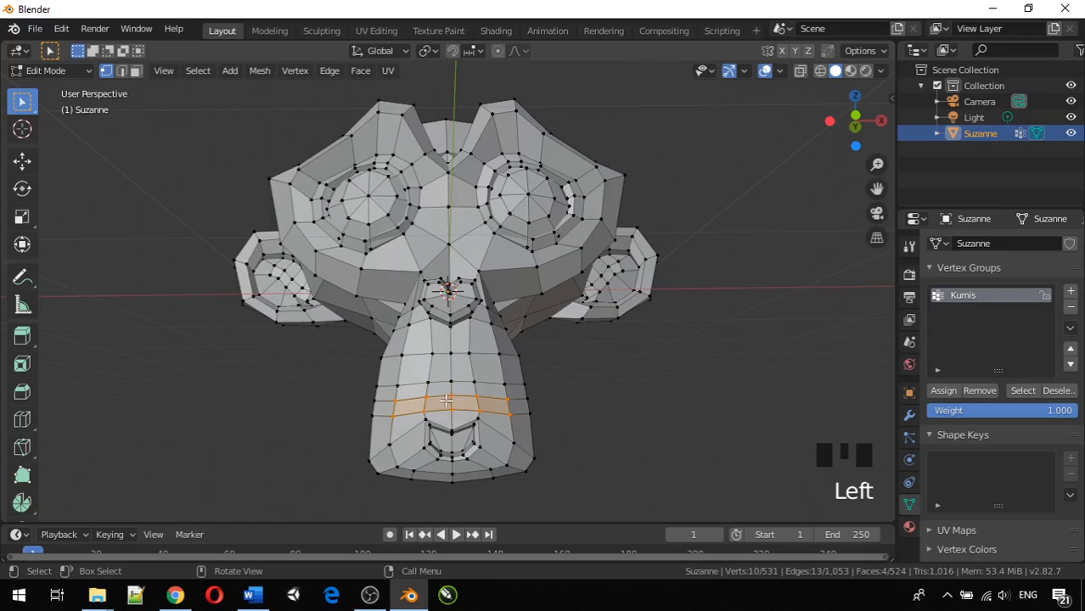
Deselect the moustache strip and circle-select the faces along the bottom edge of the monkey's chin
left_click(1057, 391)
middle_click_drag(657, 480, 651, 443)
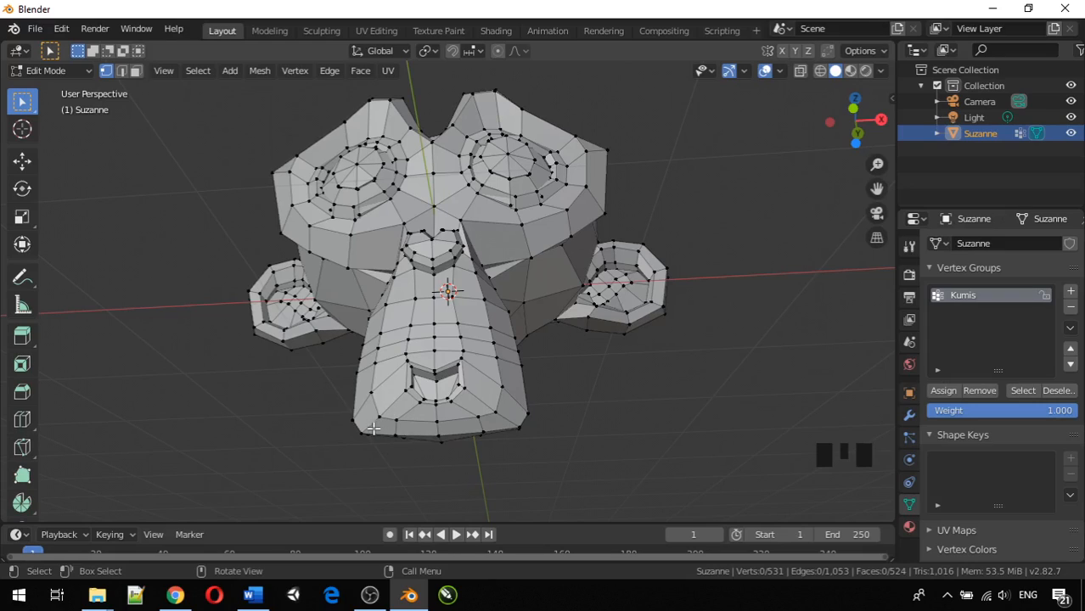
scroll(376, 428, "down", 2)
scroll(384, 424, "up", 2)
scroll(388, 423, "down", 1)
key("c")
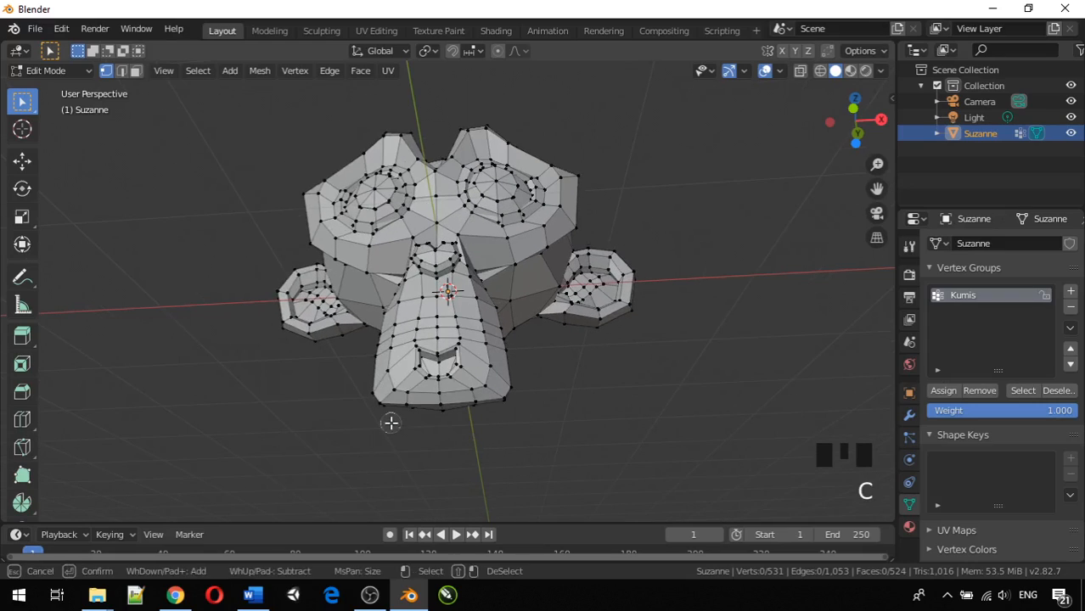
left_click_drag(384, 399, 494, 392)
right_click(544, 424)
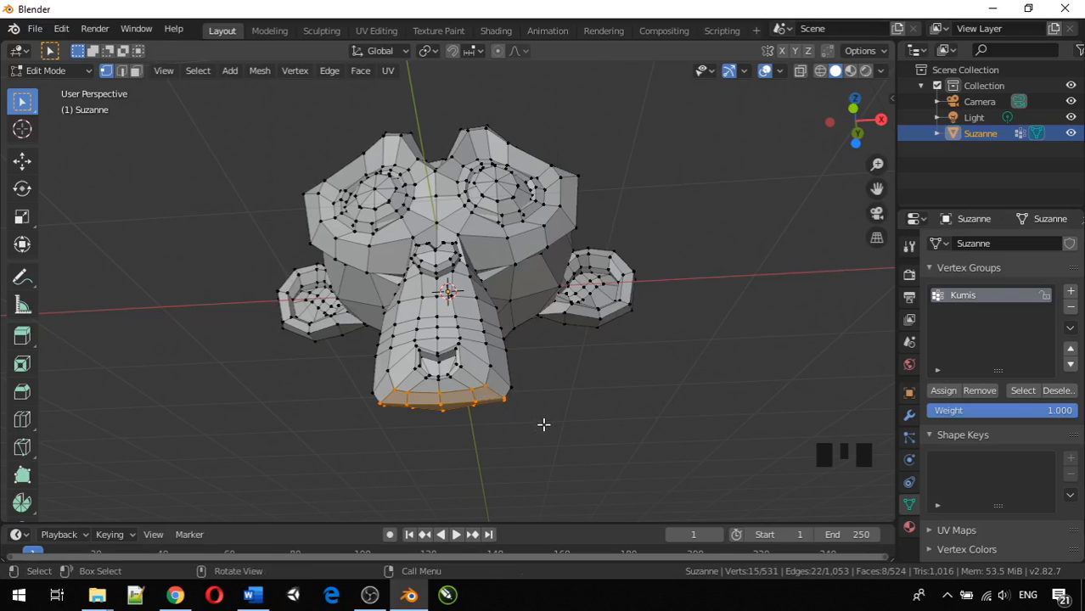
Add a second vertex group to the monkey mesh and name it Jenggot
mouse_move(544, 424)
middle_mouse_down()
mouse_move(474, 355)
mouse_move(283, 373)
mouse_move(365, 395)
mouse_move(509, 387)
mouse_move(540, 443)
middle_mouse_up()
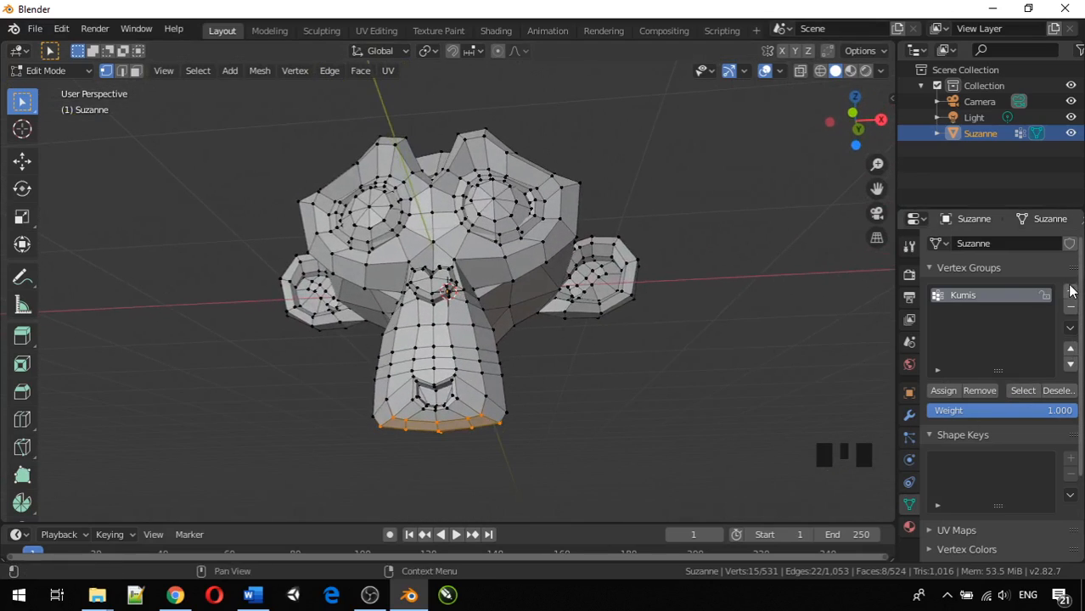
left_click(1070, 291)
double_click(999, 309)
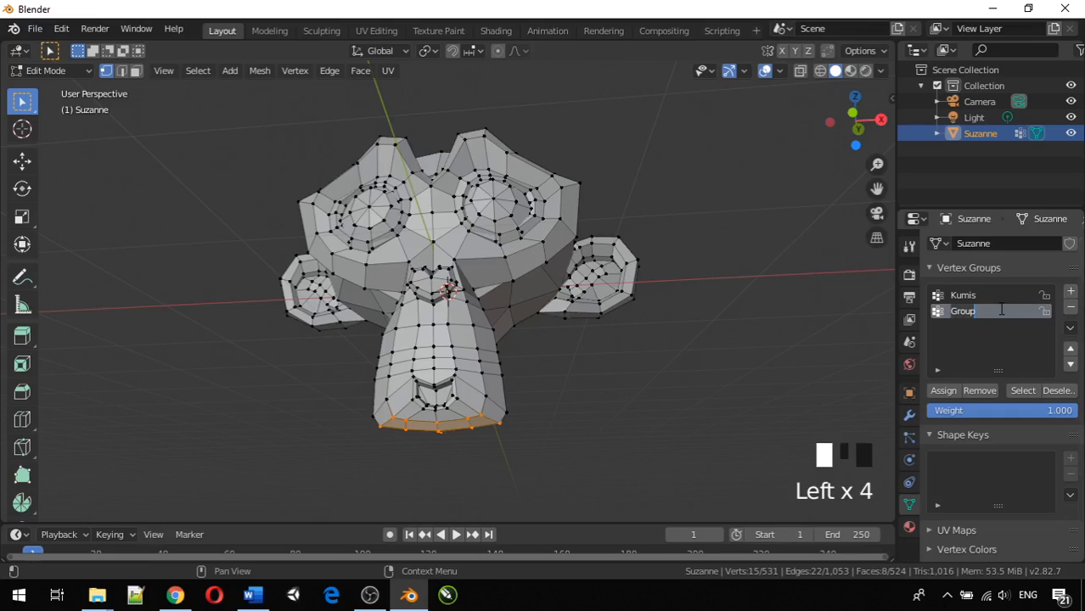
type("J")
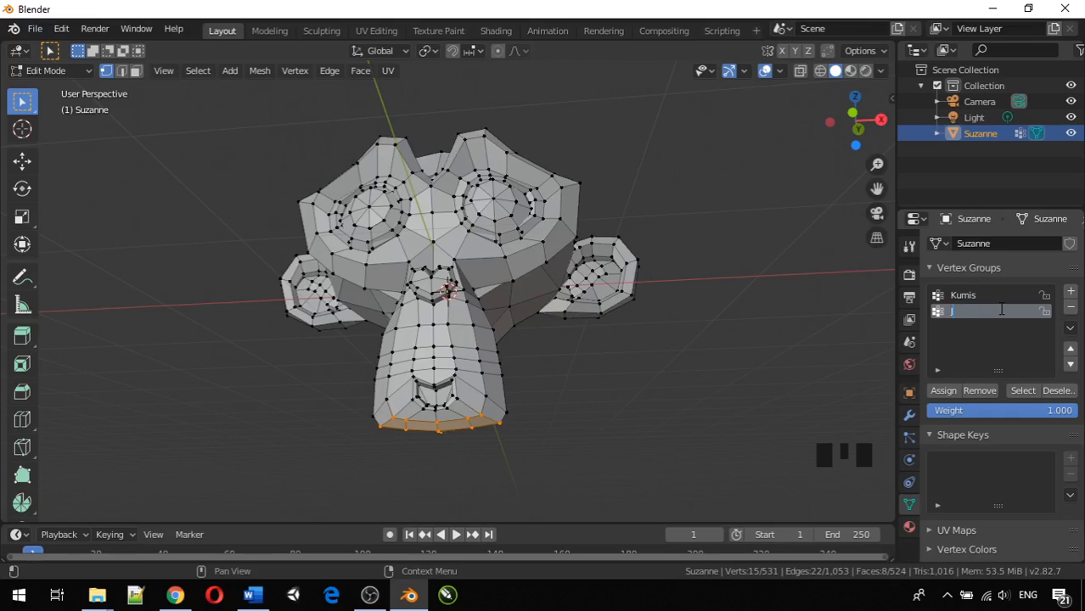
type("enggot")
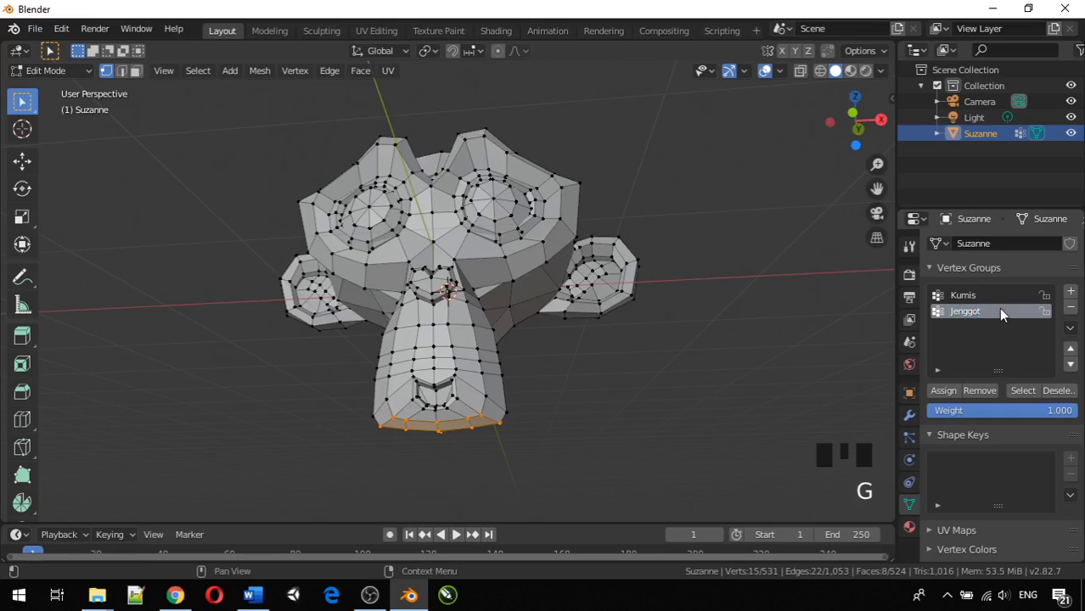
key("Return")
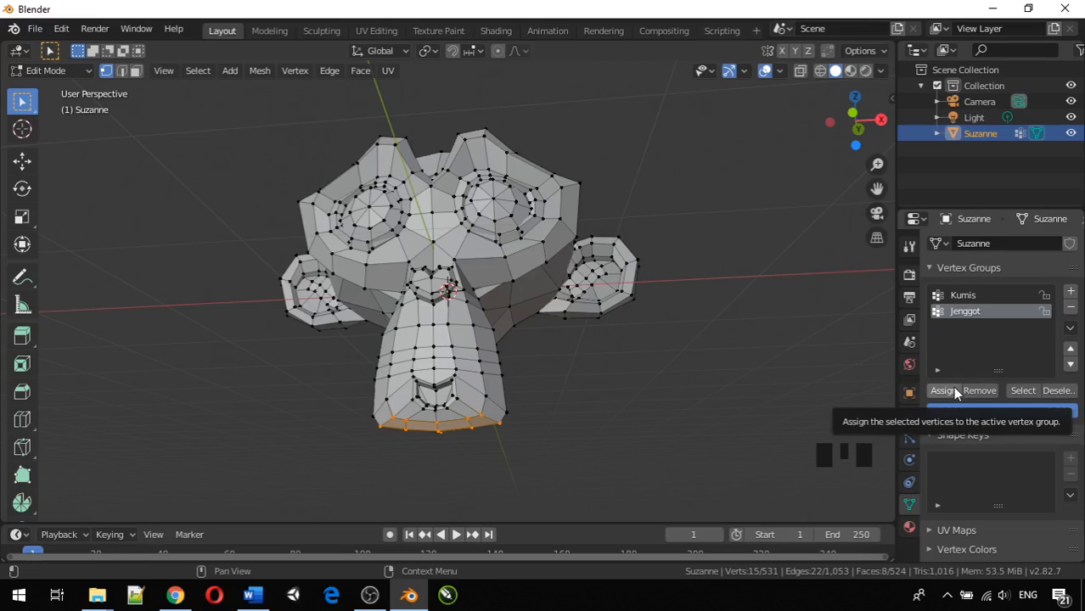
Assign the selected chin faces to the Jenggot vertex group, and check it by deselecting and reselecting the group's vertices
left_click(952, 390)
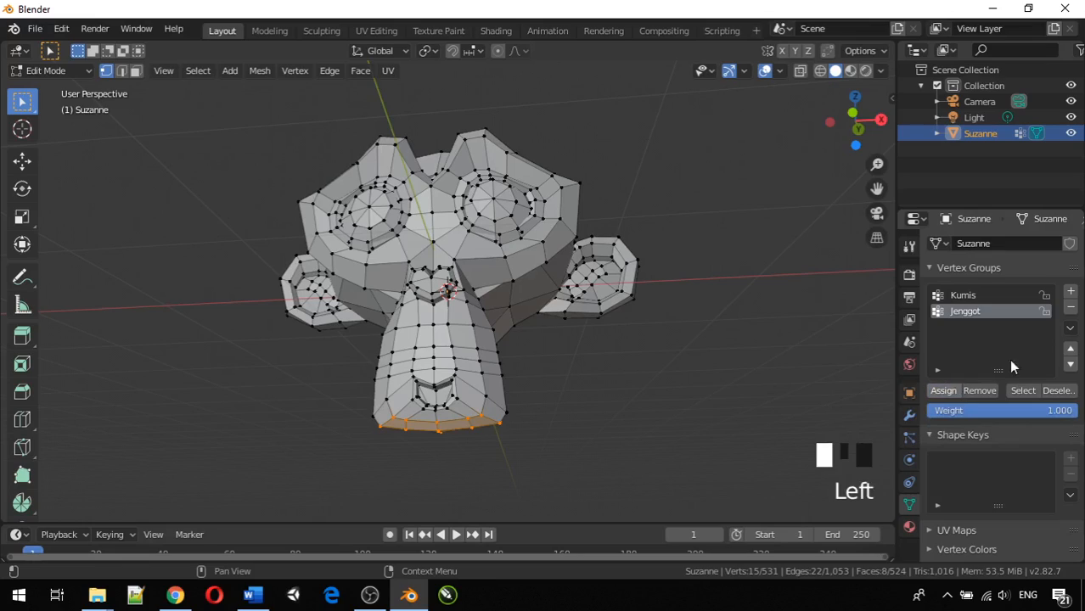
left_click(1053, 390)
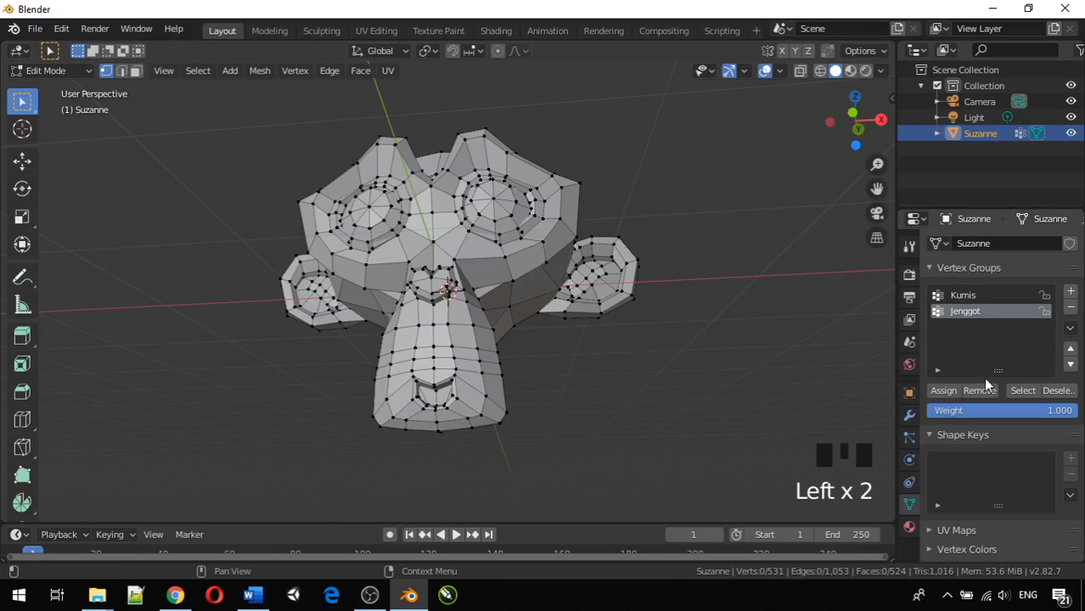
left_click(1022, 391)
middle_click_drag(636, 377, 683, 391)
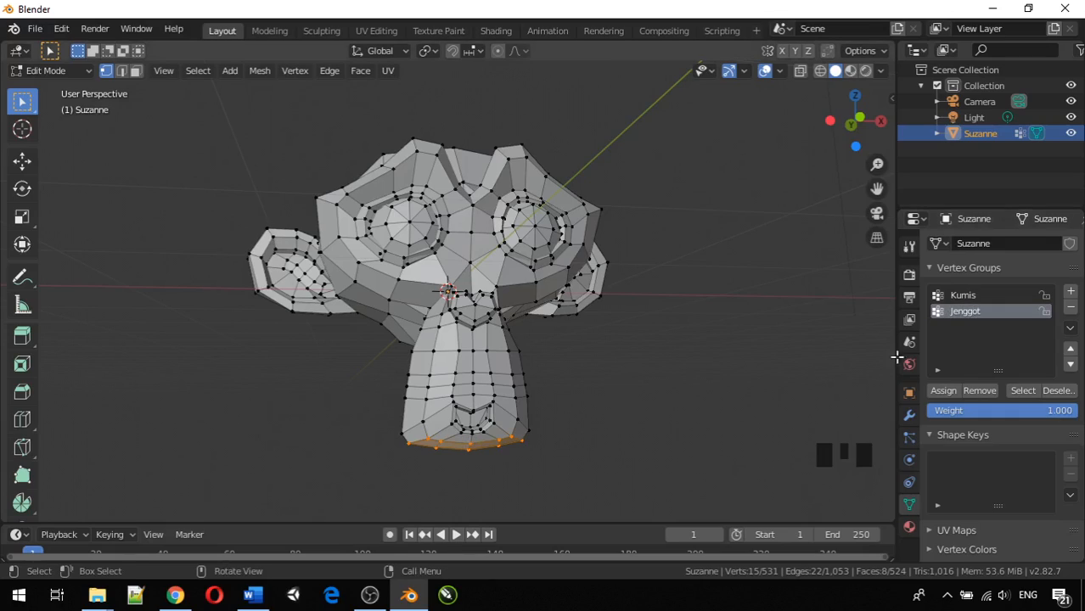
Add the Kumis group's vertices to the selection to check both vertex groups on the face
left_click(970, 295)
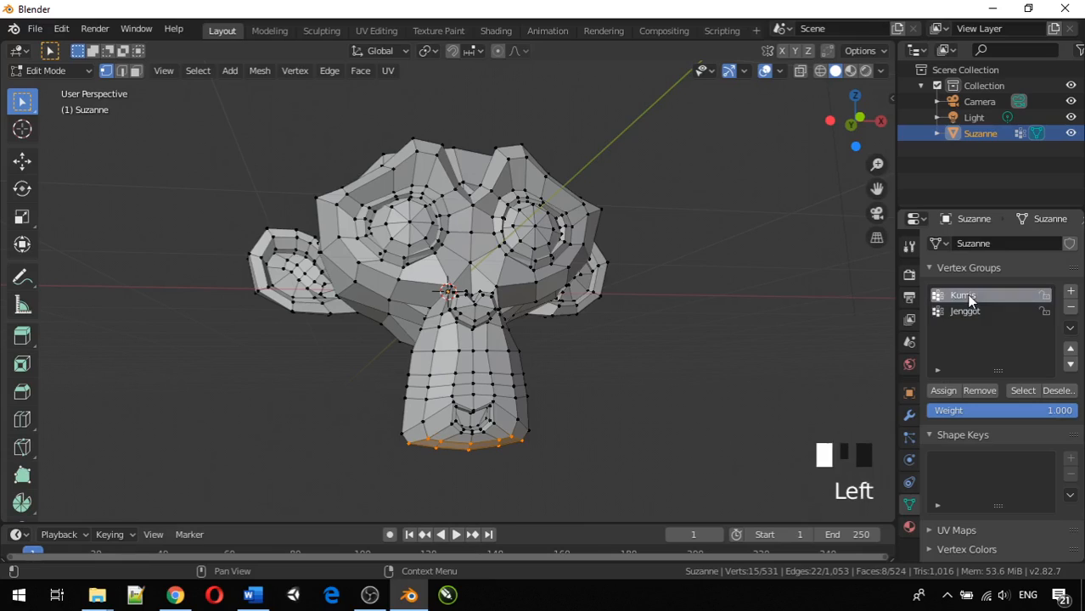
left_click(1022, 390)
middle_click_drag(676, 398, 639, 377)
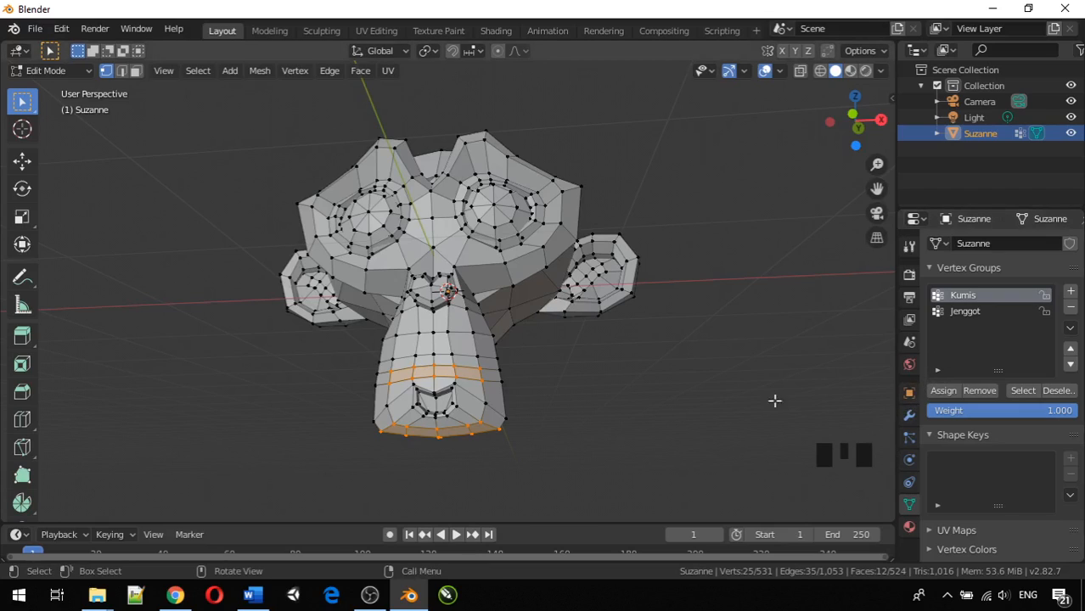
Return the monkey to Object Mode and select it as a whole object
key("Tab")
middle_click_drag(553, 322, 509, 371)
left_click(465, 267)
middle_click_drag(465, 267, 488, 261)
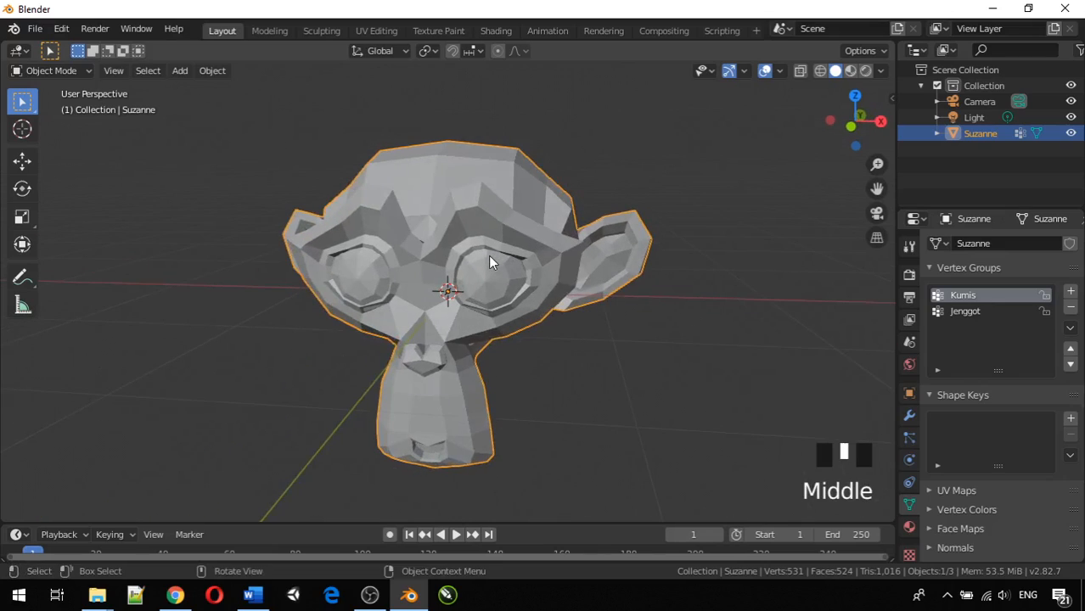
scroll(713, 309, "down", 2)
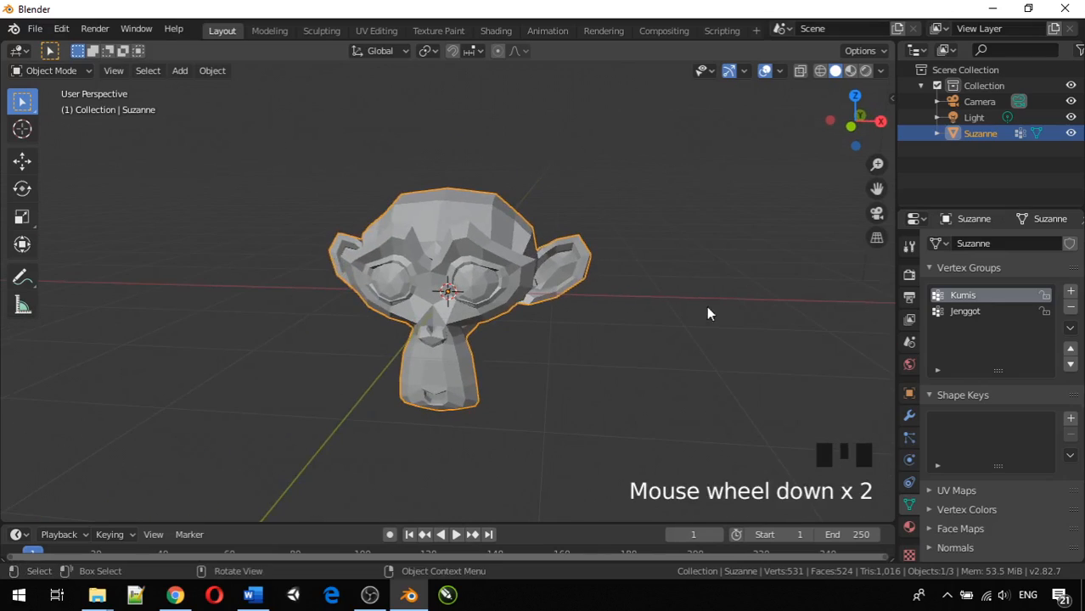
Add a particle system to the monkey and rename it ParticleKumis
left_click(905, 437)
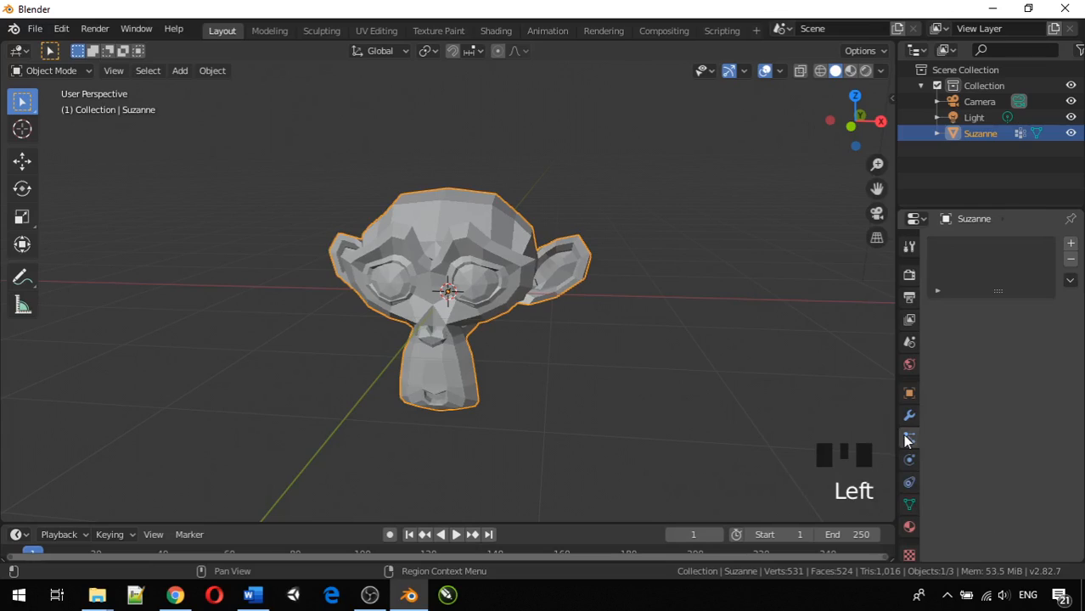
left_click(1069, 246)
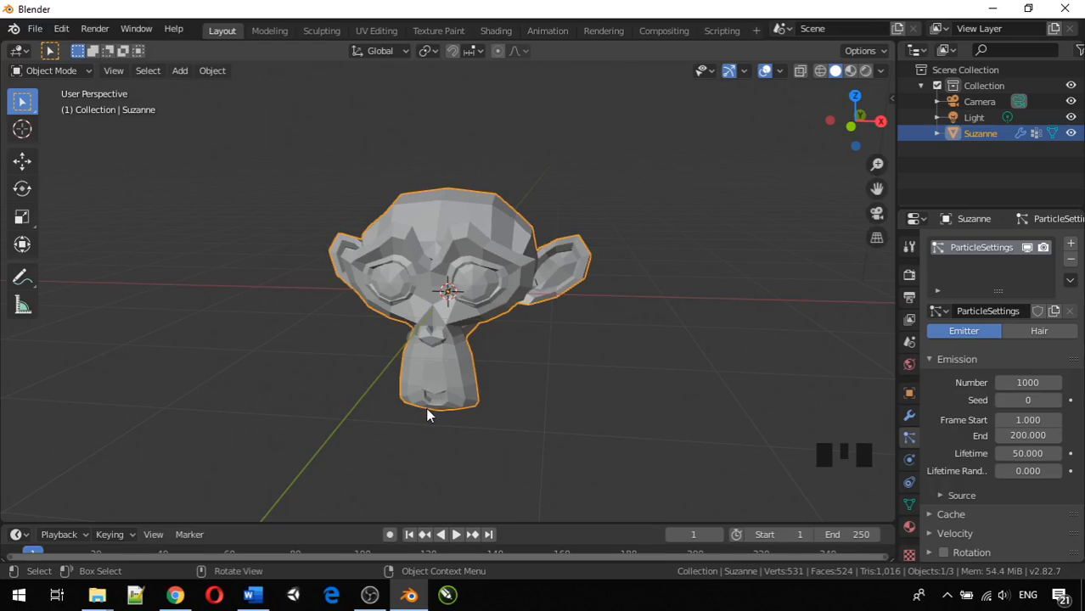
double_click(997, 251)
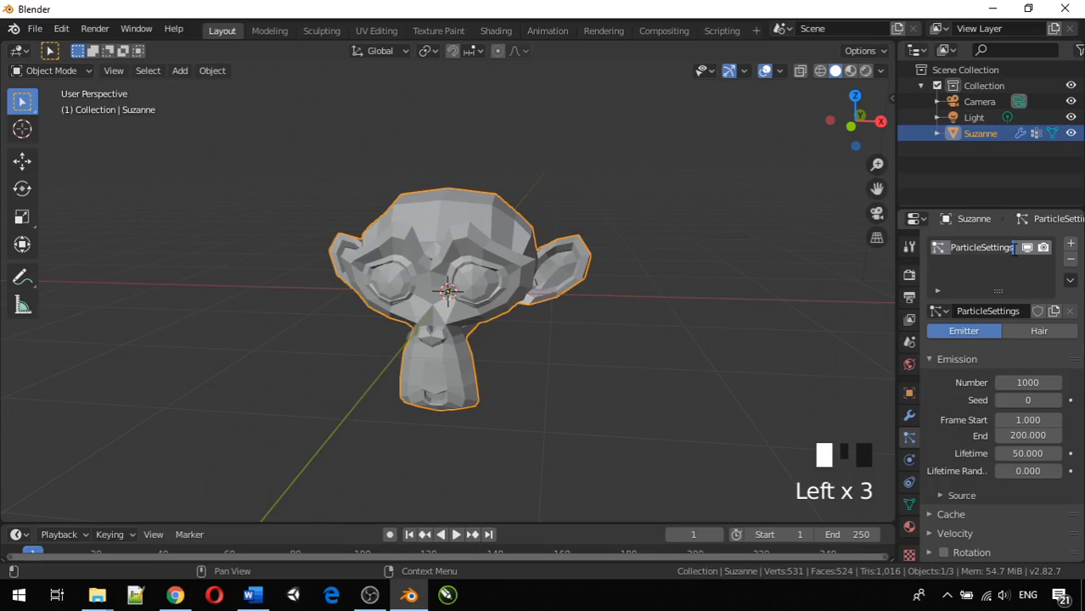
key("Return")
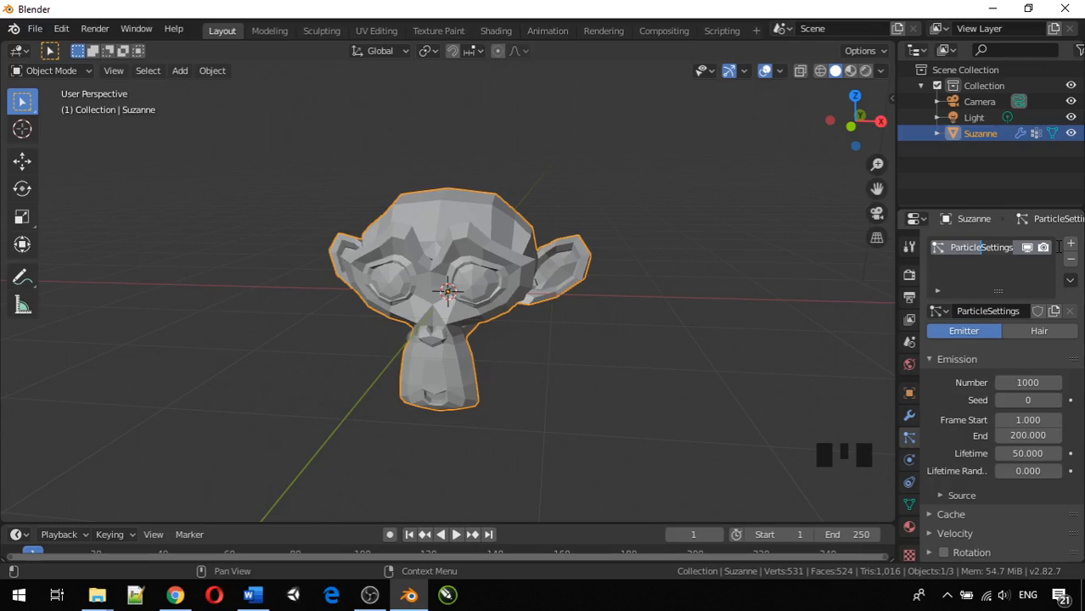
type("Kum")
key("Return")
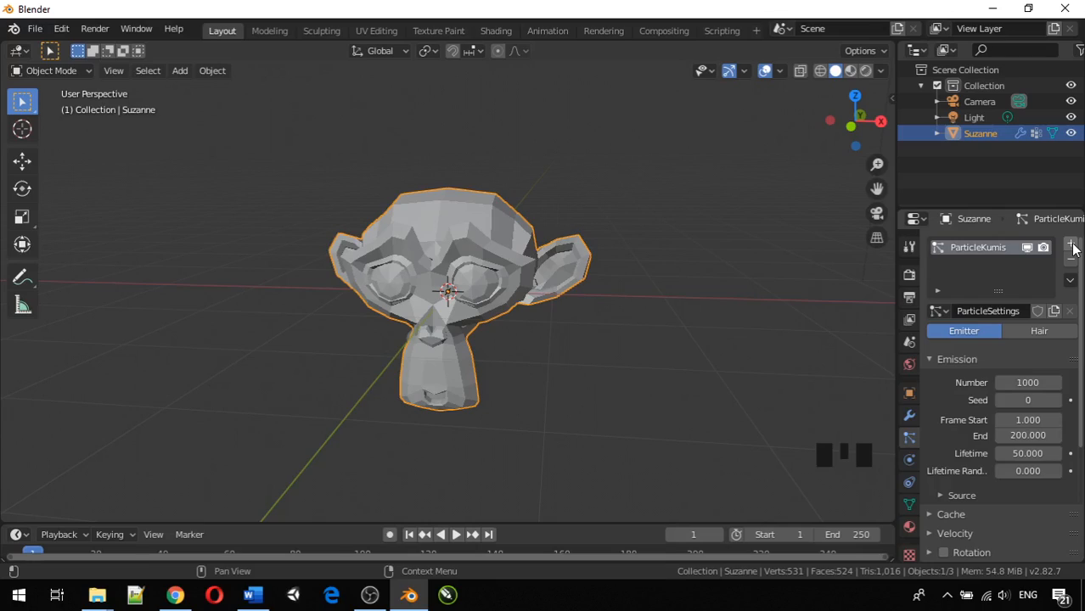
Add a second particle system to the monkey and rename it ParticleJenggot
left_click(1070, 244)
left_click(1000, 262)
double_click(999, 262)
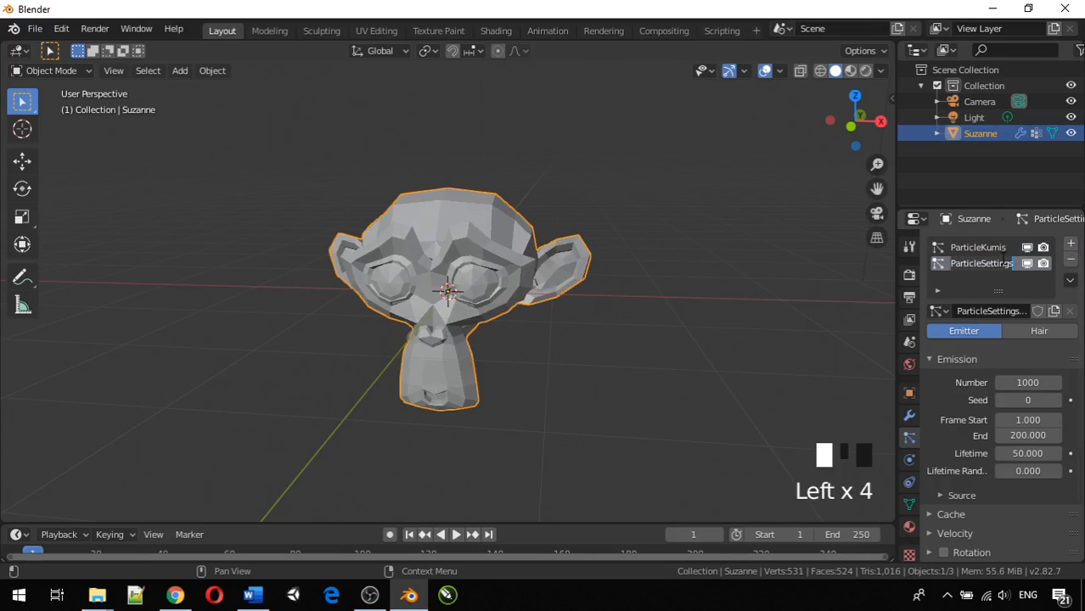
left_click(1012, 263)
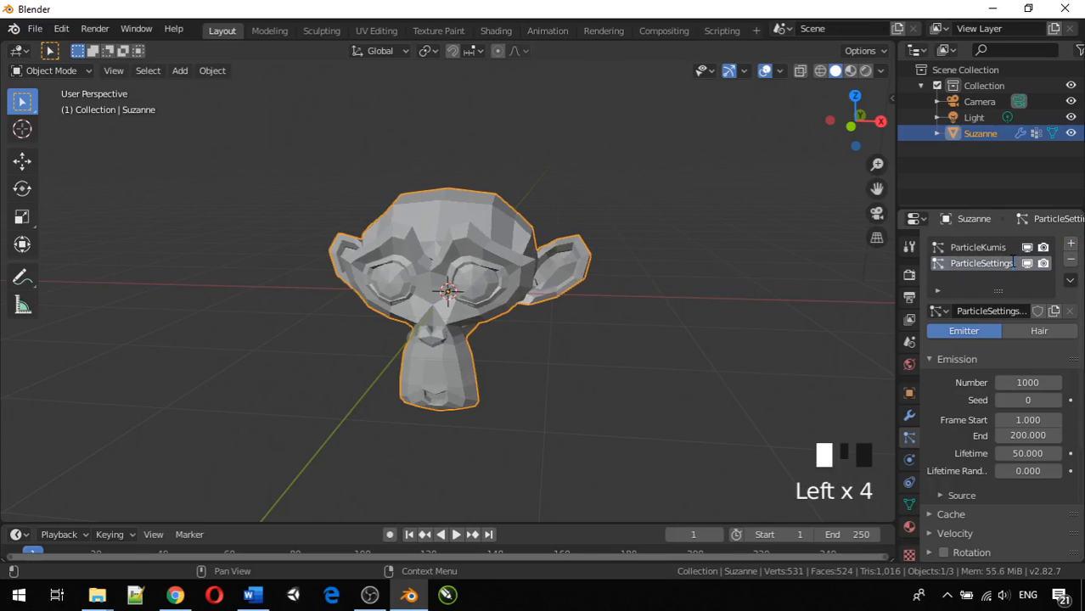
key("shift+Left")
key("shift+Left")
key("shift+Left")
key("shift+Left")
key("shift+Left")
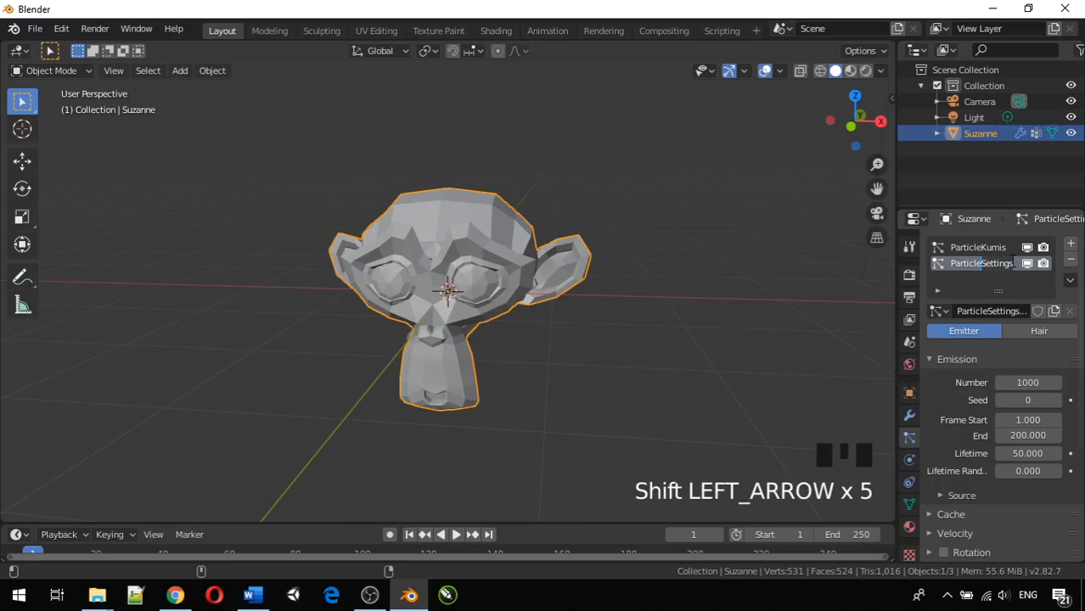
type("Je")
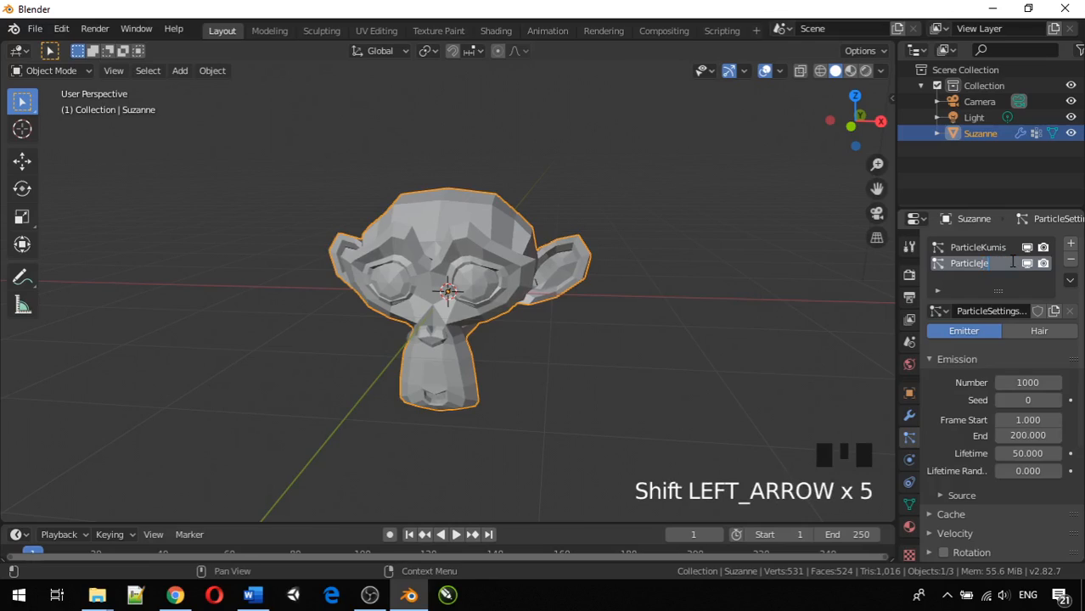
type("nggot")
key("Return")
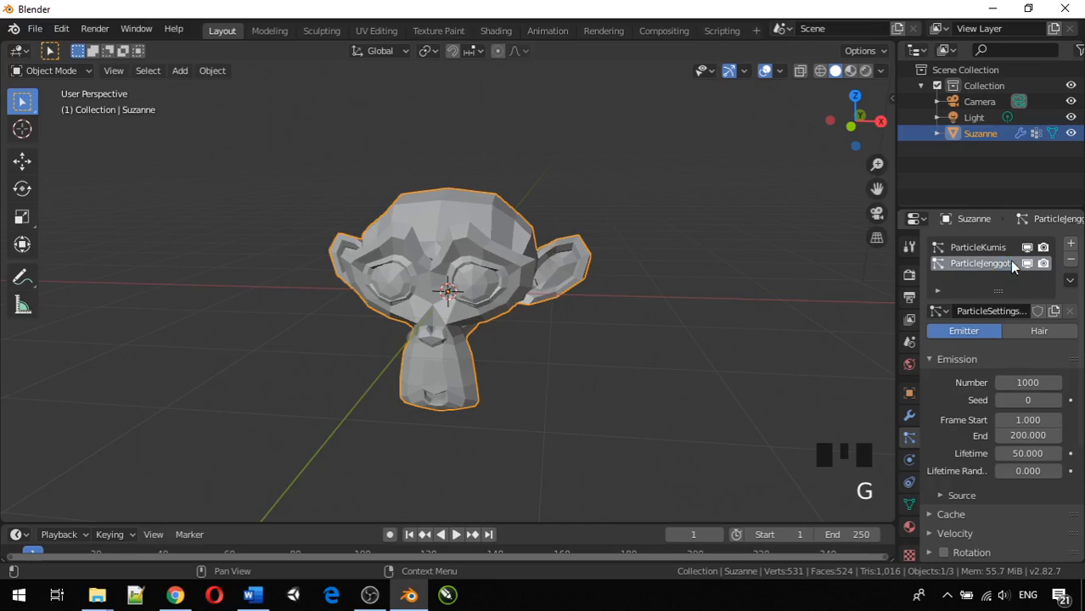
double_click(1009, 261)
key("Left")
key("Left")
key("Left")
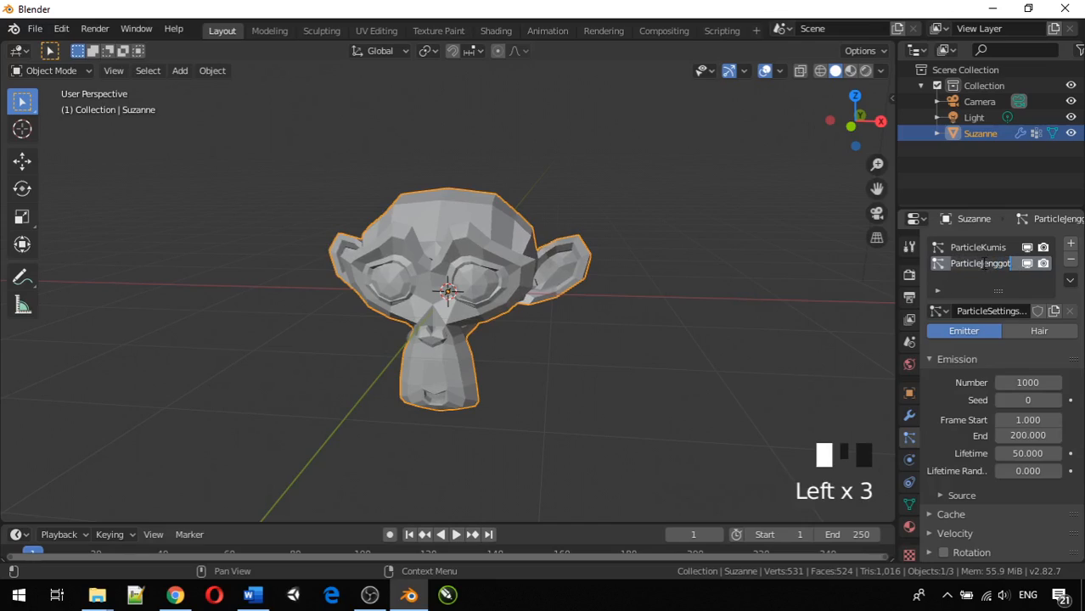
left_click(983, 263)
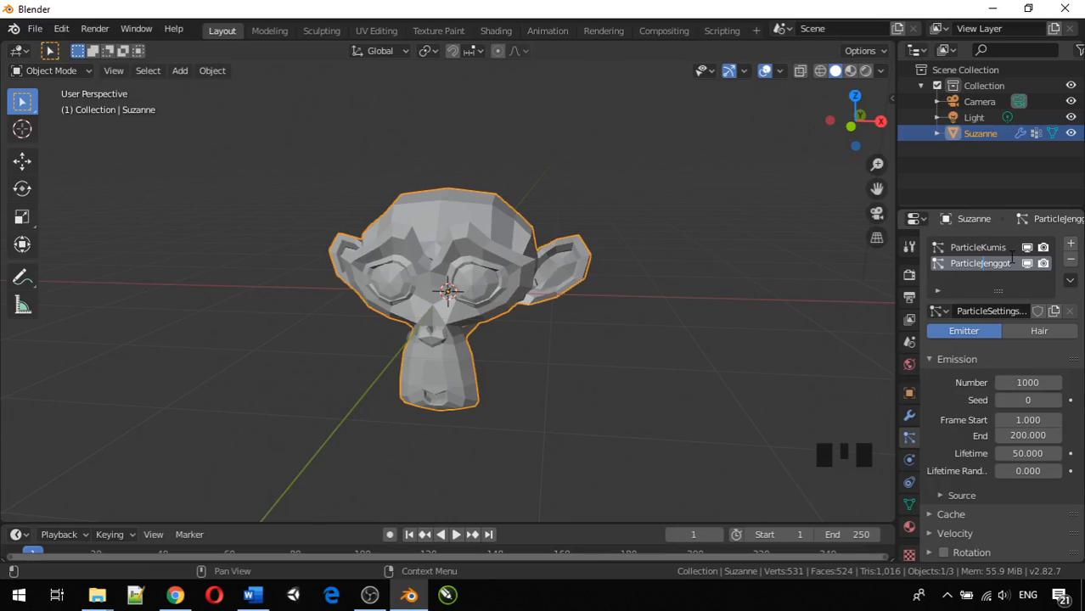
key("Return")
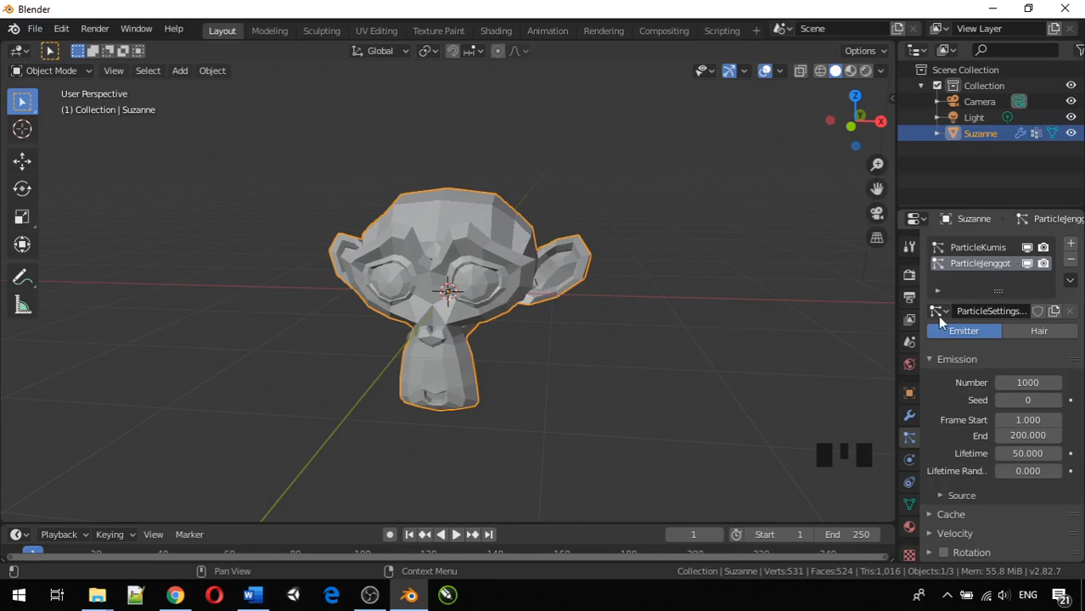
Set the ParticleKumis system's type to Hair and enable its Advanced settings
left_click(991, 248)
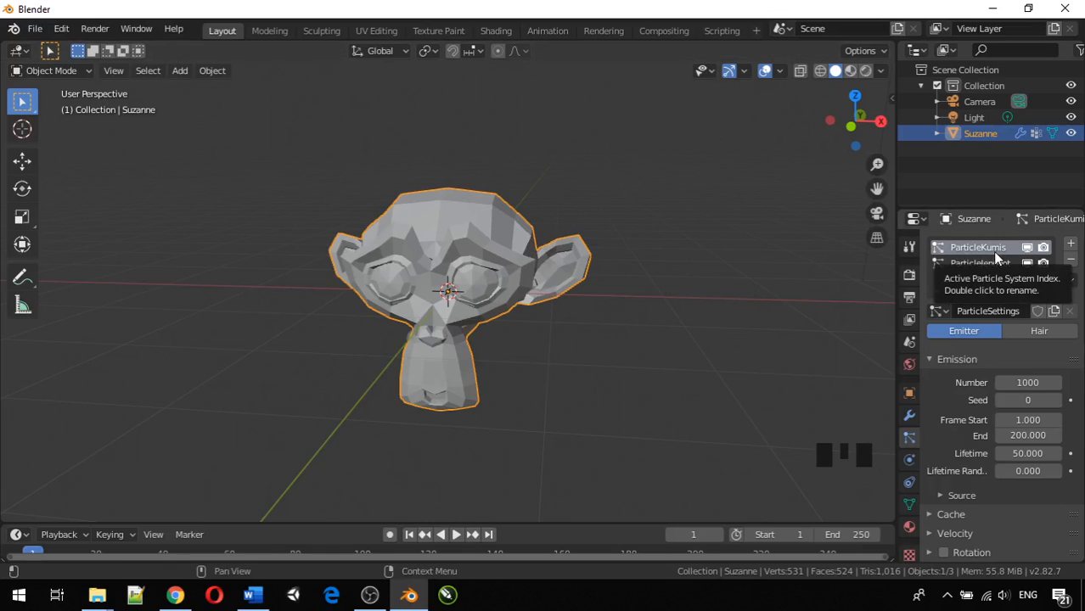
left_click(1028, 333)
middle_click_drag(671, 307, 686, 282)
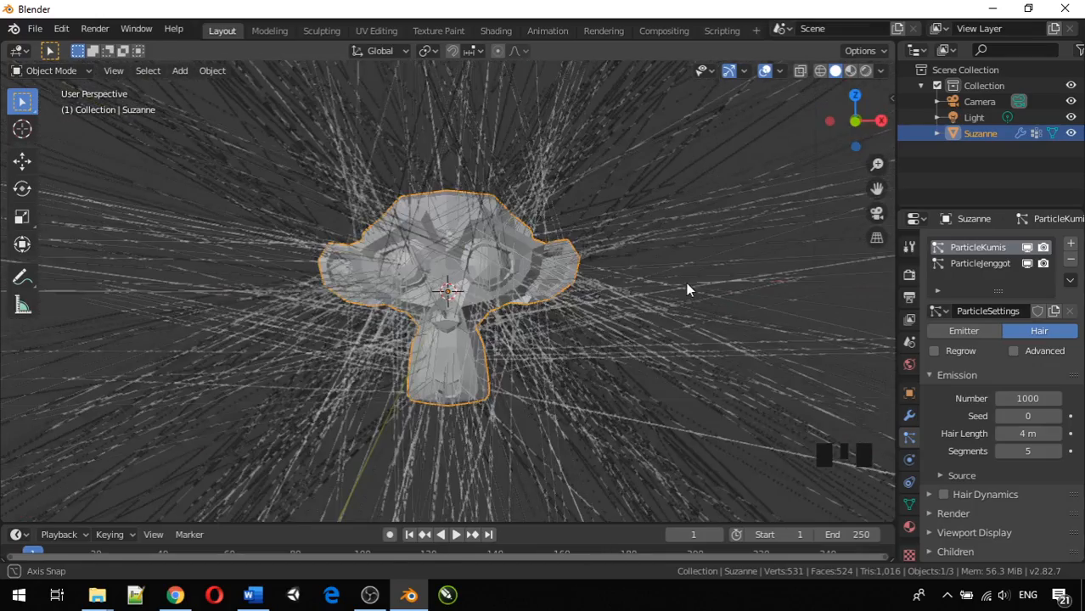
left_click(1018, 347)
Limit the ParticleKumis hair's density to the Kumis vertex group
scroll(1010, 354, "down", 2)
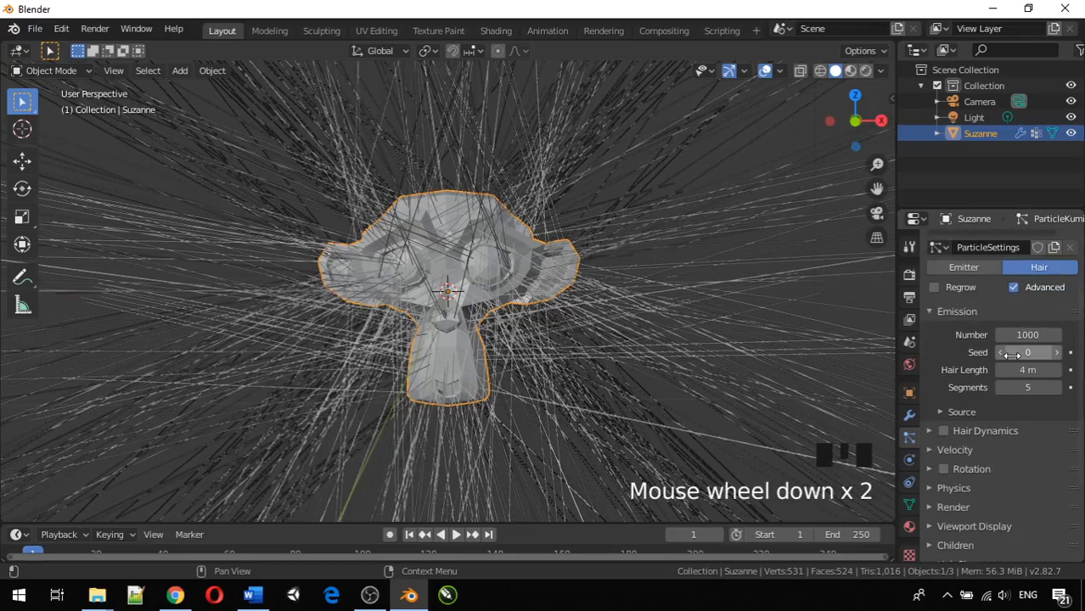
scroll(1012, 354, "down", 3)
scroll(1012, 363, "up", 1)
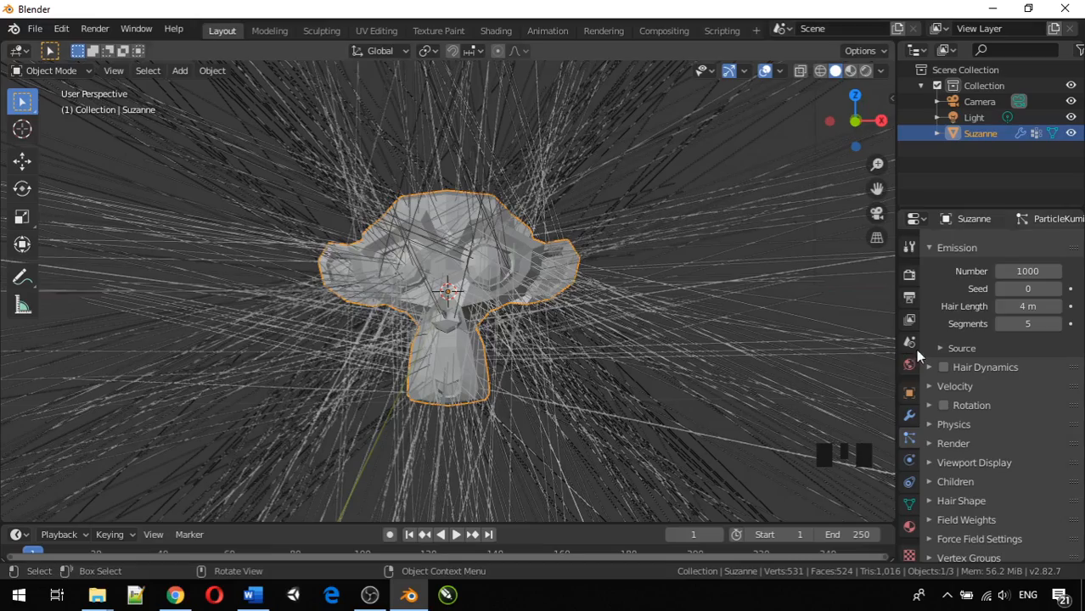
scroll(981, 335, "down", 4)
scroll(971, 405, "down", 1)
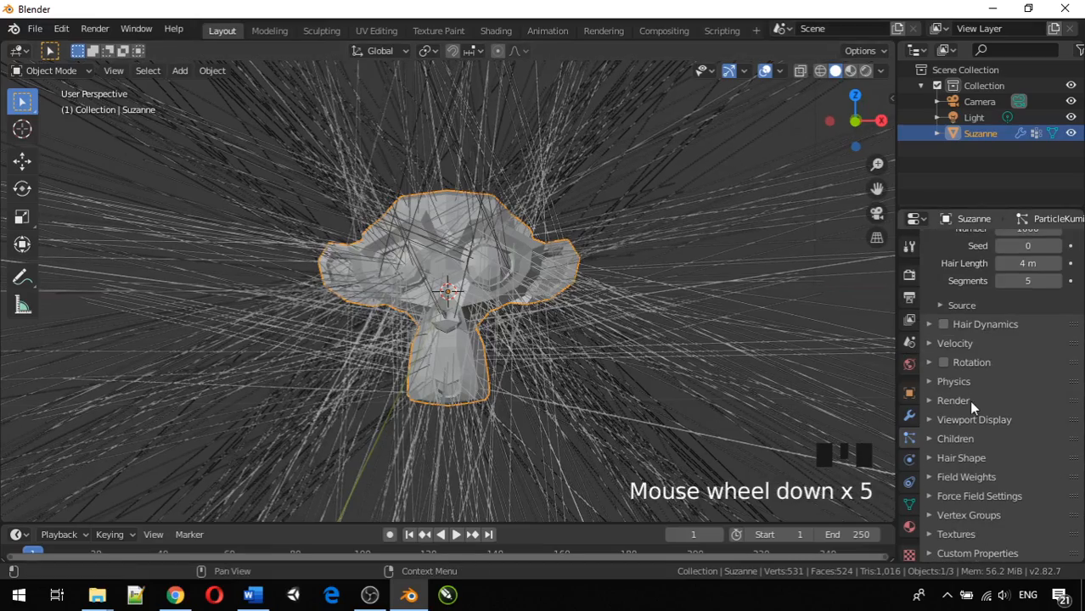
left_click(930, 512)
scroll(969, 481, "down", 2)
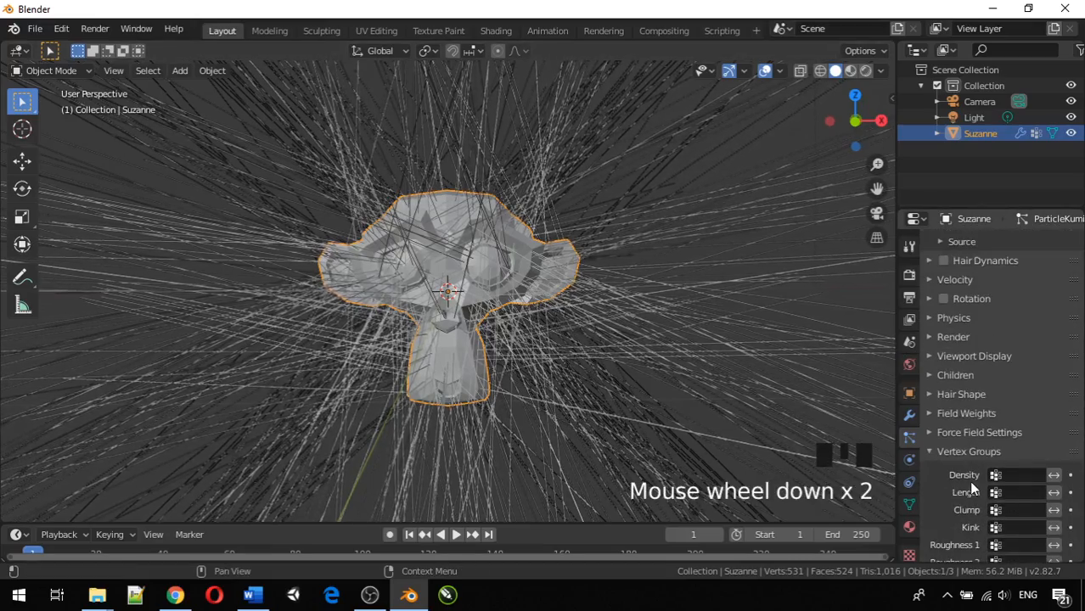
left_click(1022, 477)
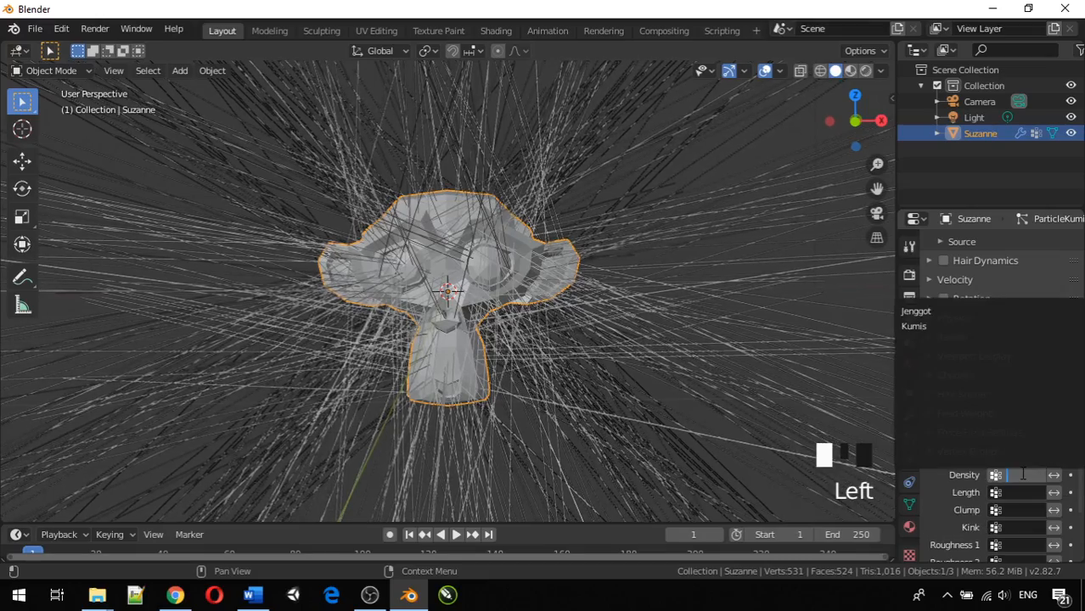
left_click(929, 325)
Examine from several angles and distances where the ParticleKumis hairs grow on the monkey's muzzle
scroll(463, 400, "up", 3)
middle_click_drag(463, 400, 553, 416)
scroll(443, 404, "down", 1)
scroll(448, 412, "down", 2)
scroll(546, 384, "down", 4)
scroll(534, 372, "down", 2)
scroll(519, 376, "up", 3)
middle_click_drag(517, 371, 476, 292)
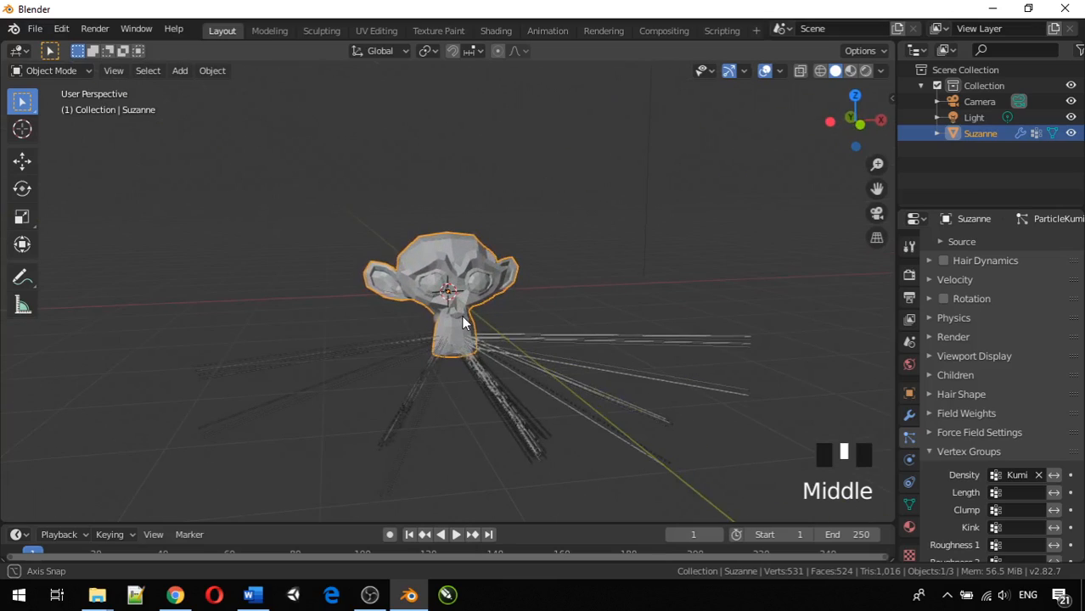
Shorten the ParticleKumis hair length to 0.15 m, checking the muzzle from different angles
scroll(945, 415, "up", 2)
scroll(947, 418, "up", 11)
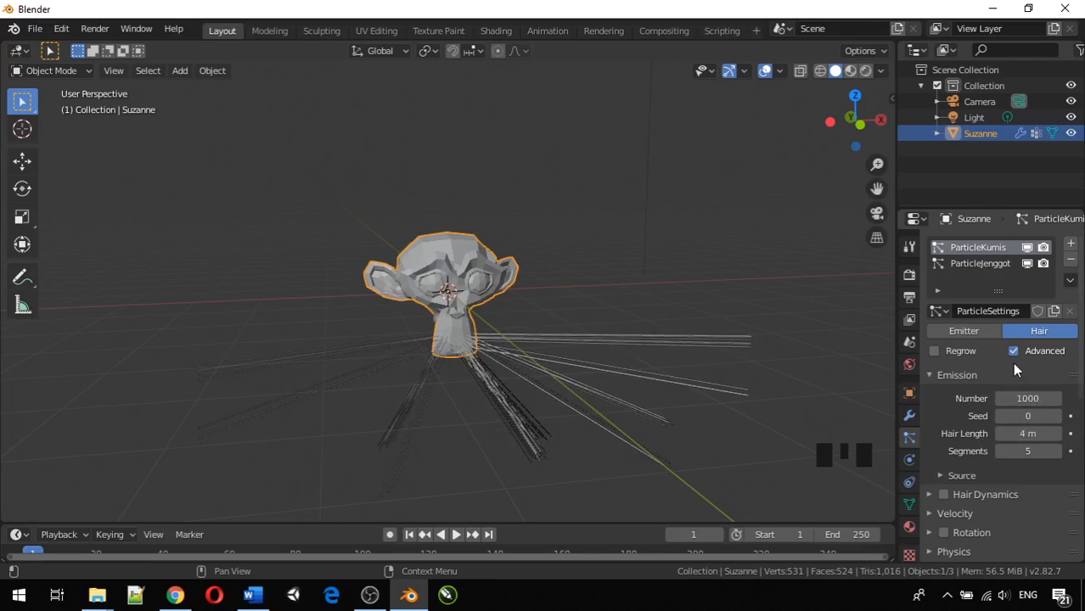
left_click_drag(1037, 434, 836, 434)
scroll(463, 373, "up", 6)
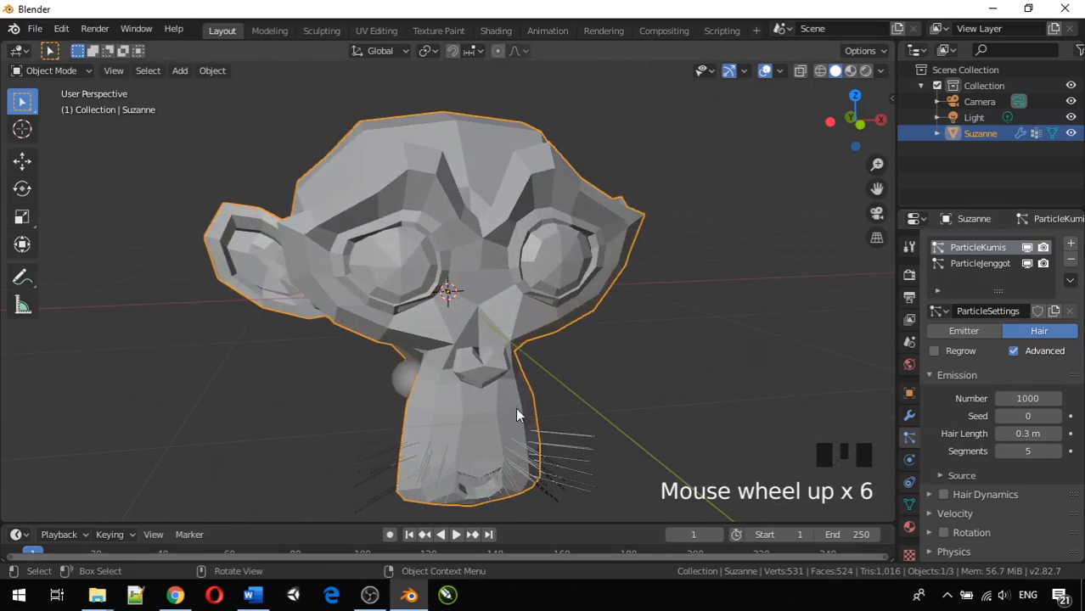
middle_click_drag(515, 407, 564, 396)
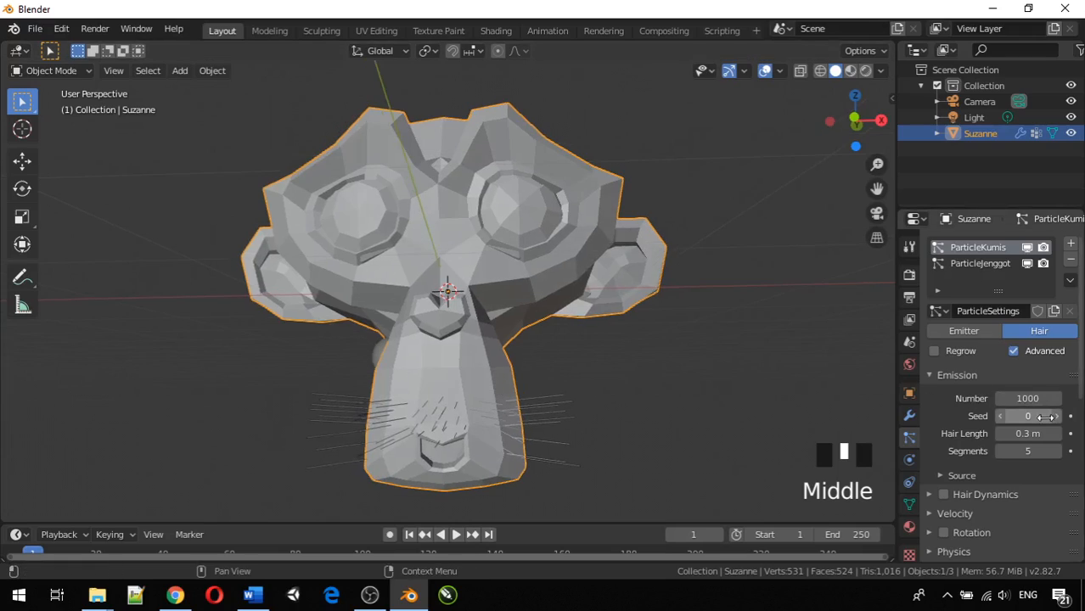
left_click_drag(1027, 434, 1027, 434)
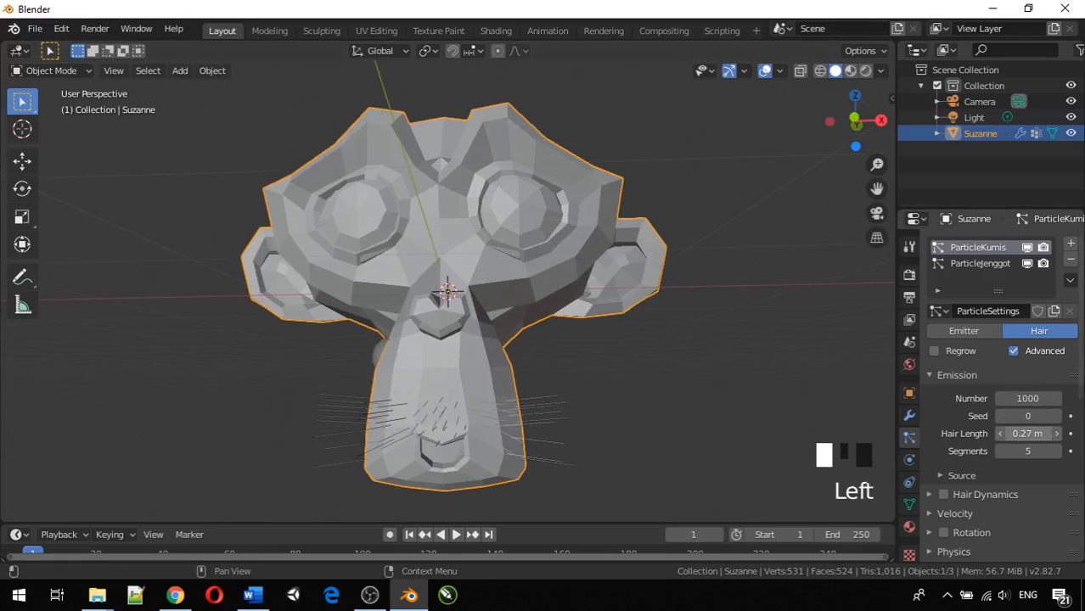
middle_click_drag(546, 425, 499, 399)
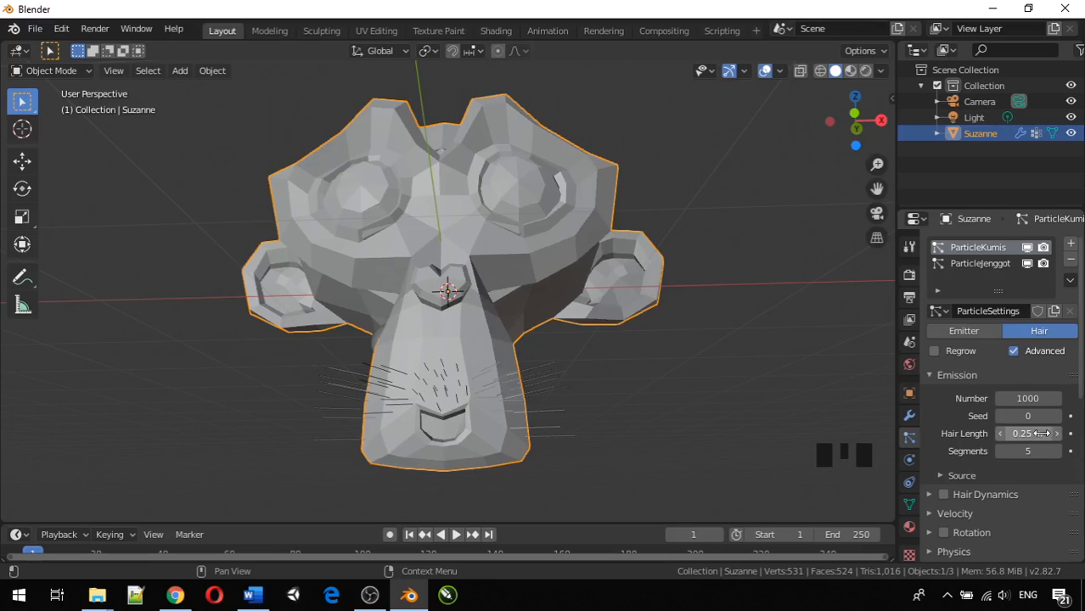
left_click(1027, 433)
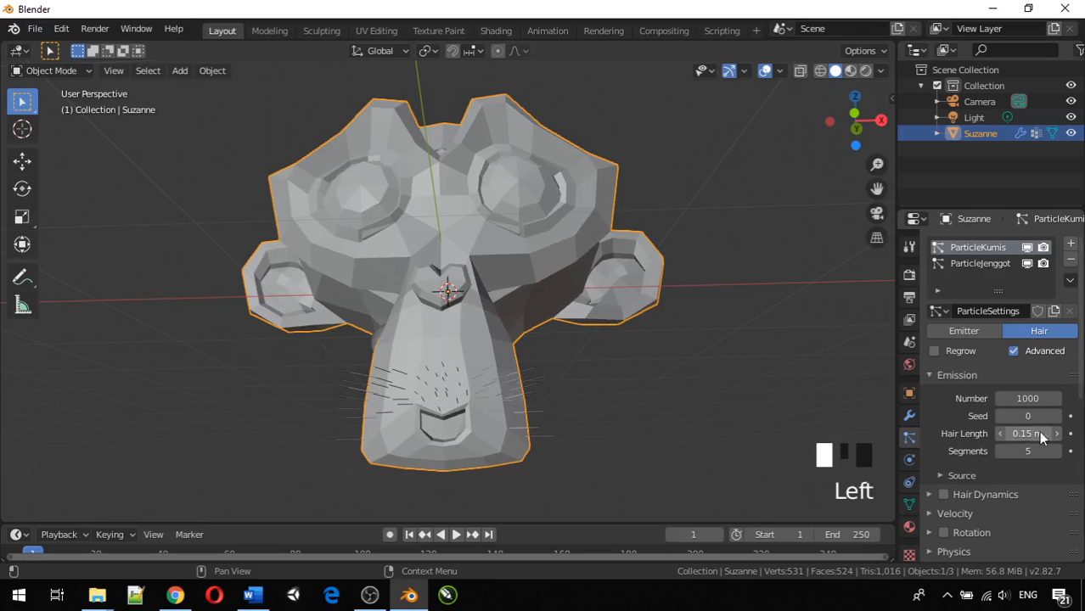
middle_click_drag(522, 413, 644, 419)
Enable Hair Dynamics for the ParticleKumis system and leave its settings collapsed
scroll(960, 384, "down", 4)
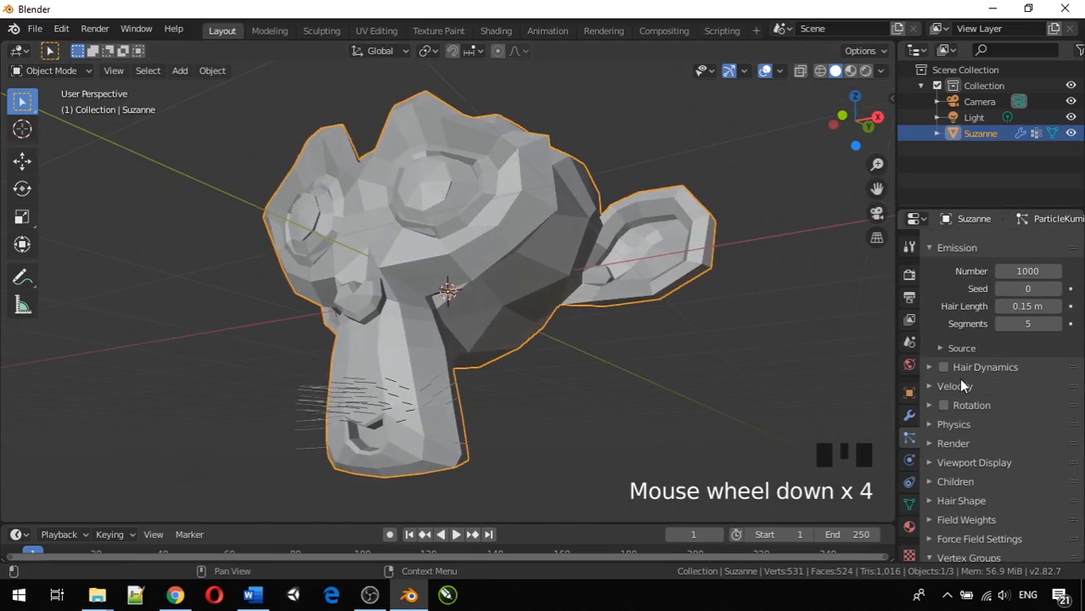
scroll(954, 397, "down", 4)
scroll(969, 411, "up", 2)
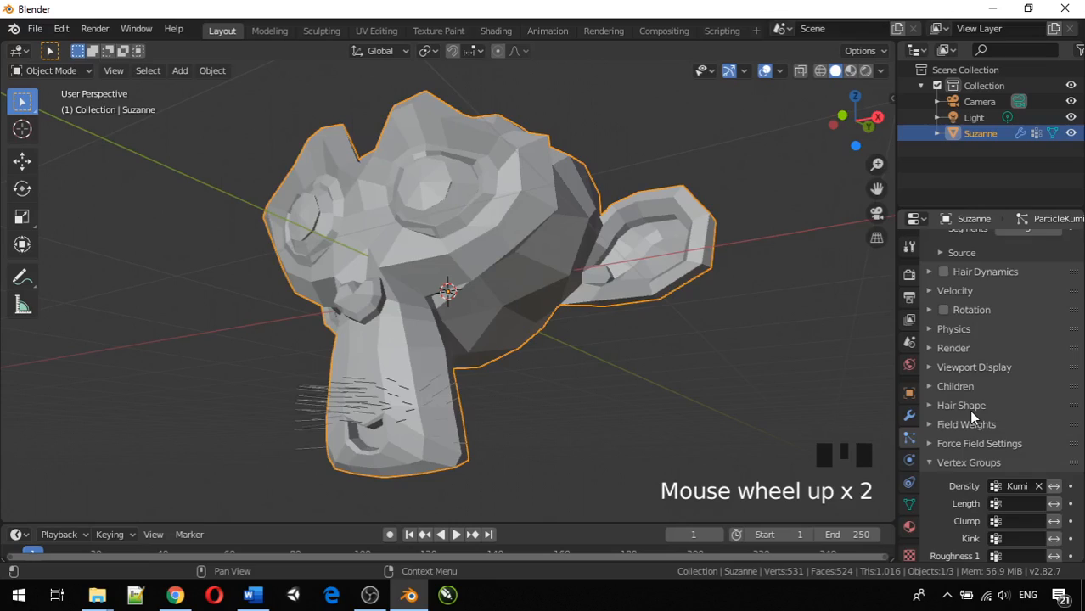
scroll(969, 410, "up", 4)
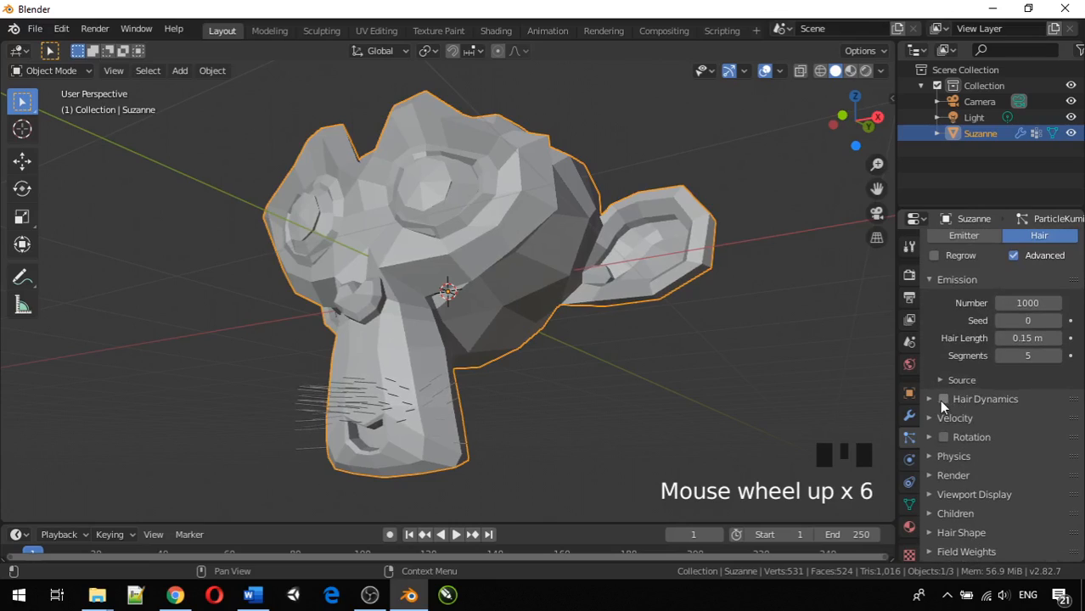
left_click(941, 400)
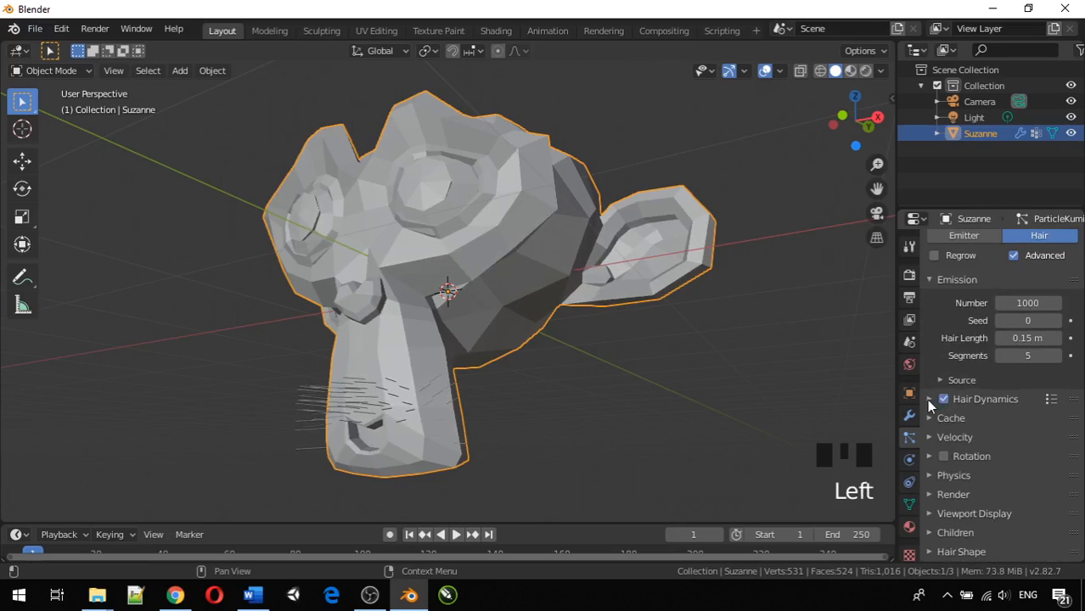
left_click(929, 399)
left_click(928, 400)
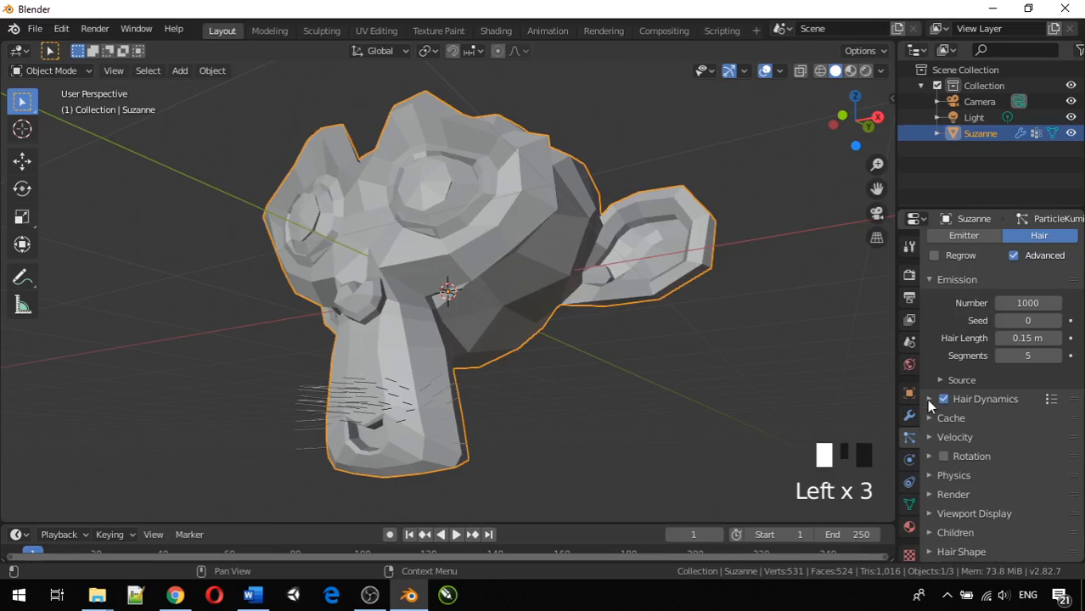
Give the ParticleKumis hair Interpolated children and check the denser moustache from the front
scroll(951, 456, "down", 4)
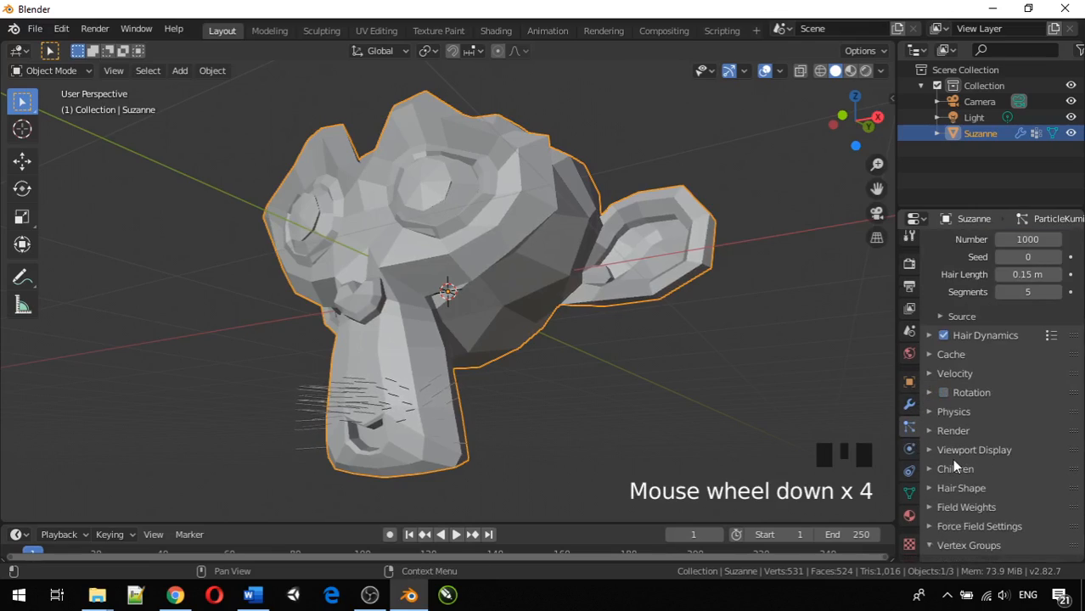
left_click(931, 467)
scroll(963, 455, "down", 3)
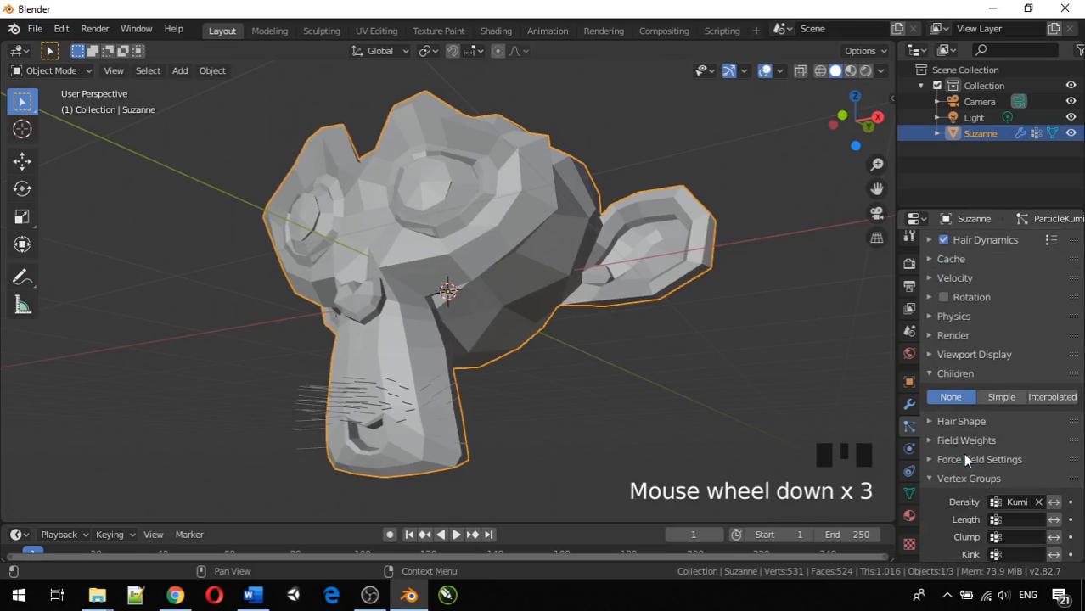
left_click(1053, 396)
middle_click_drag(668, 437, 621, 431)
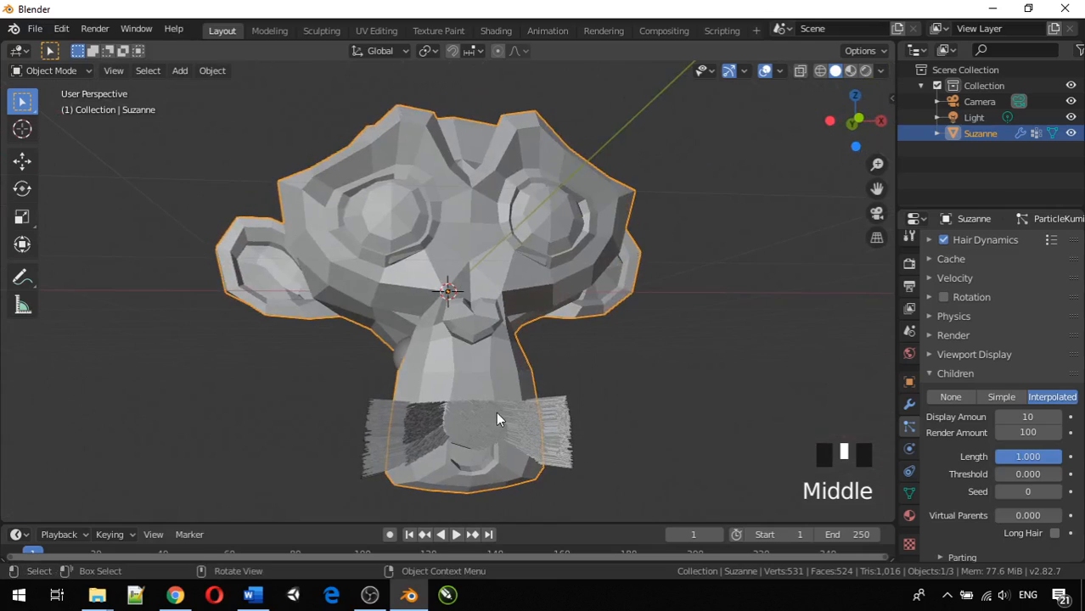
middle_click_drag(497, 418, 475, 432)
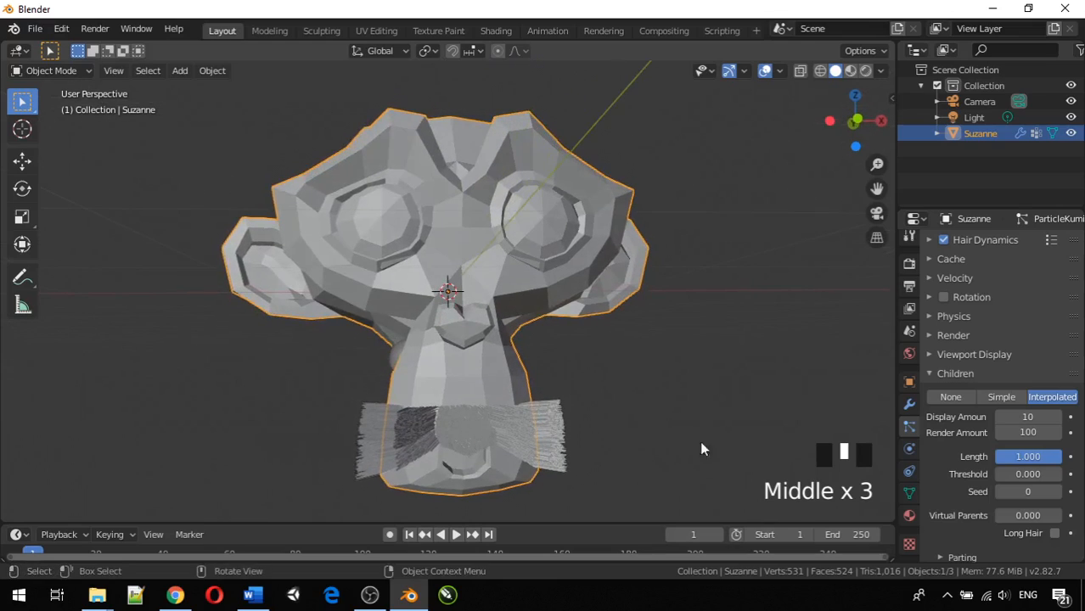
Try display amounts of 70, 175 and 96 for the moustache's children, and settle on a much lower amount
left_click_drag(1027, 417, 1083, 417)
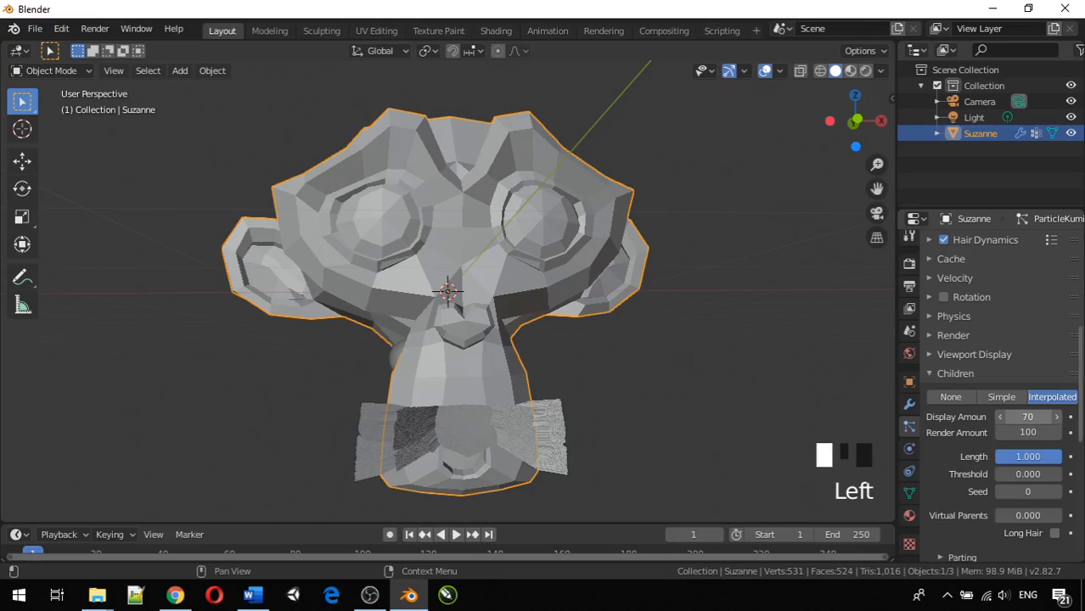
left_click_drag(1083, 417, 1084, 417)
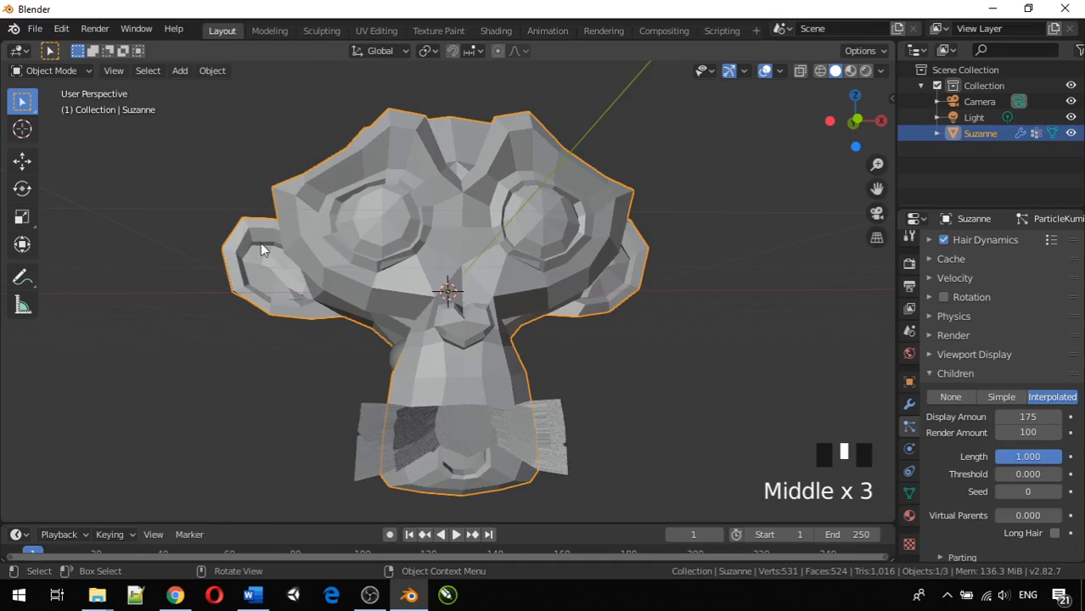
left_click_drag(1036, 419, 1035, 419)
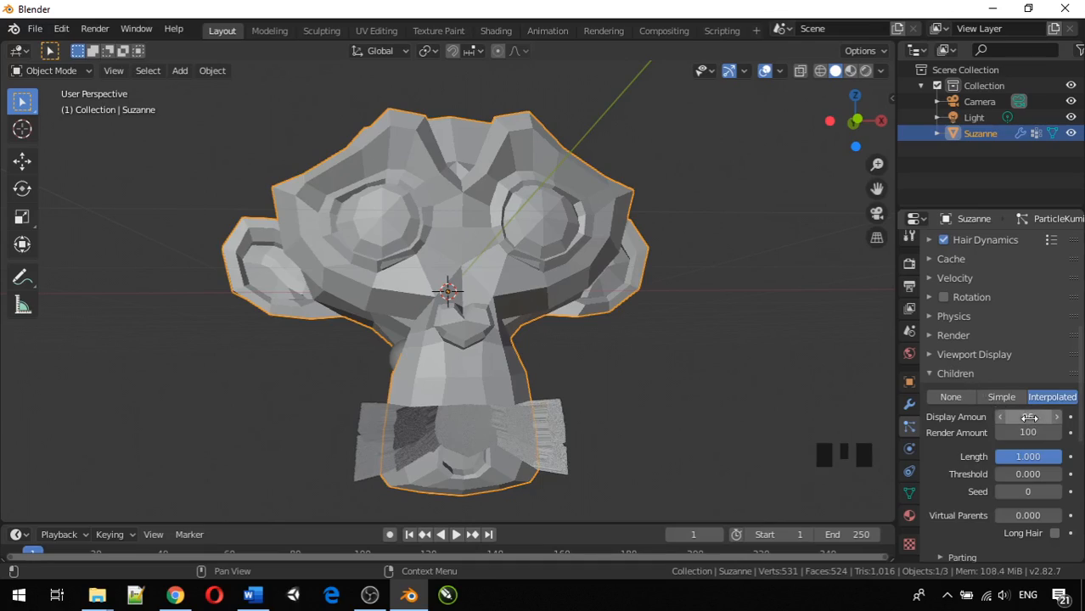
left_click(1030, 418)
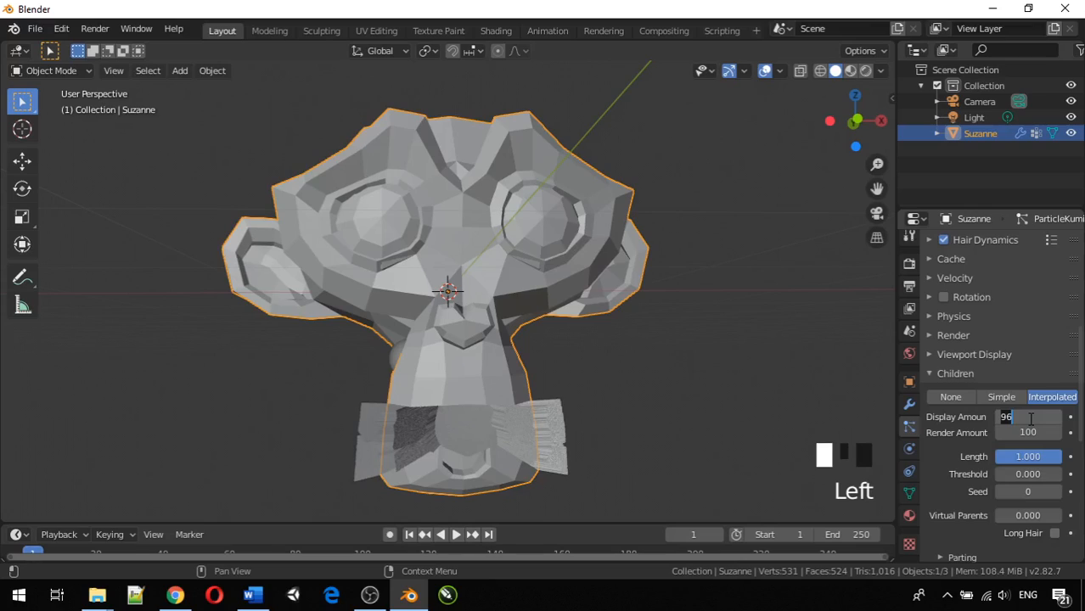
key("Return")
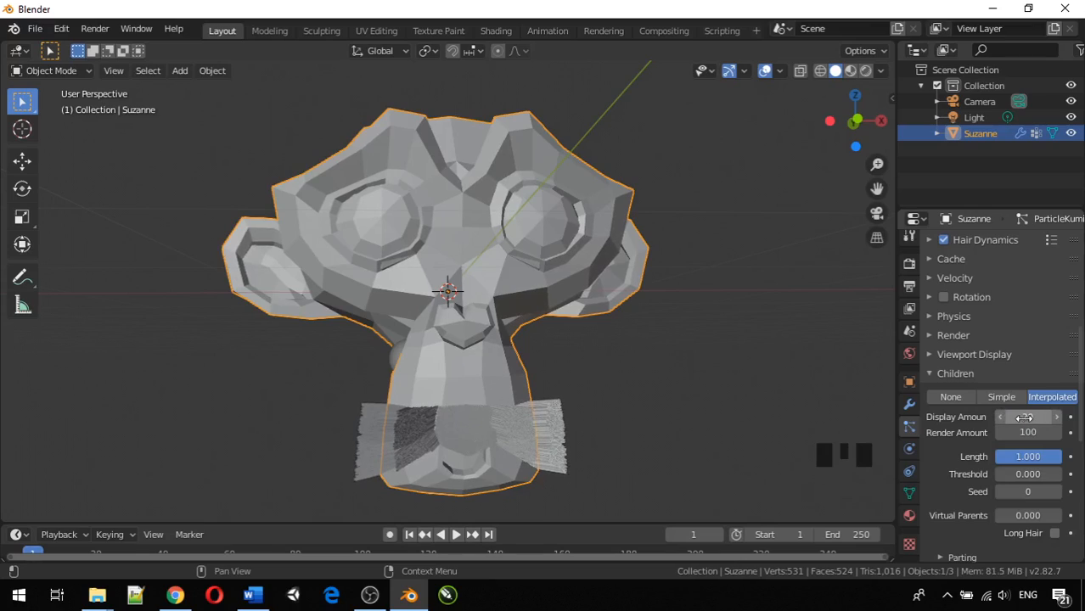
Set the number of ParticleKumis hairs to 100
scroll(983, 290, "up", 8)
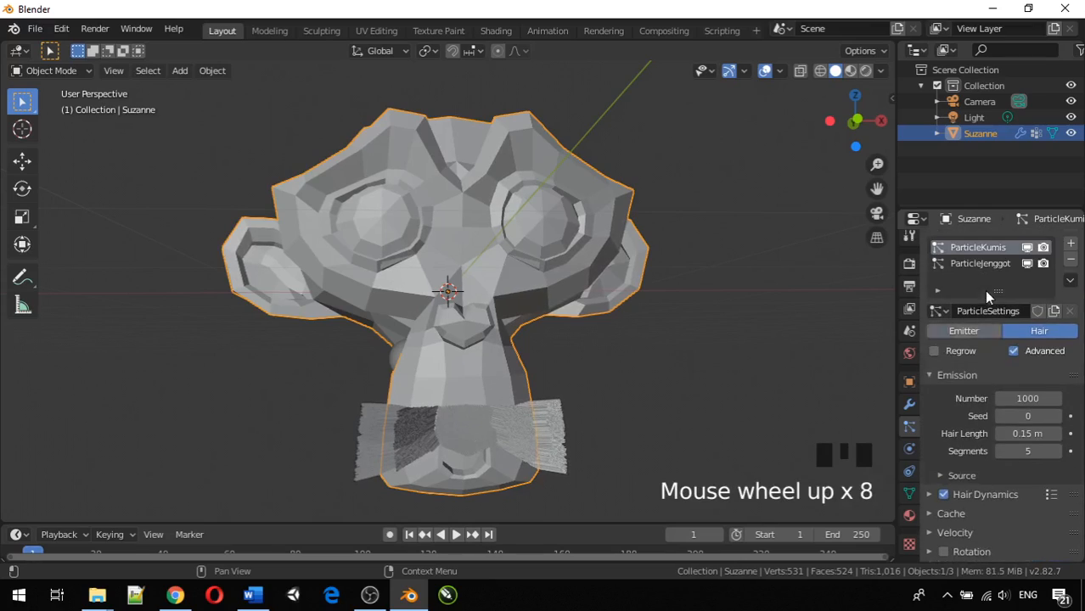
double_click(1034, 400)
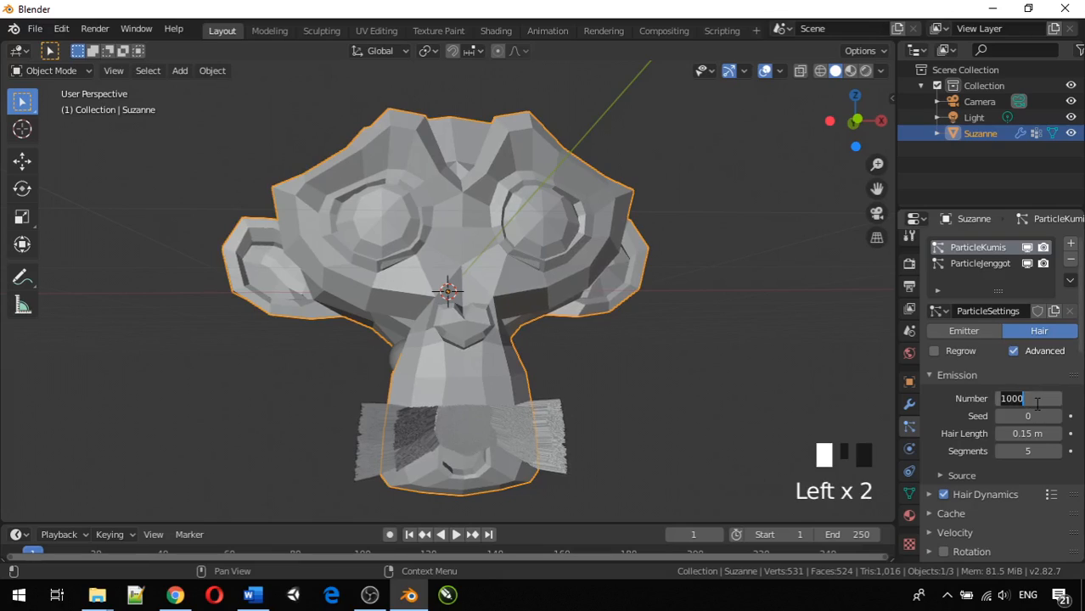
type("100")
key("Return")
Inspect the moustache up close and play the animation to frame 116 to see how the hair moves
scroll(408, 464, "up", 3)
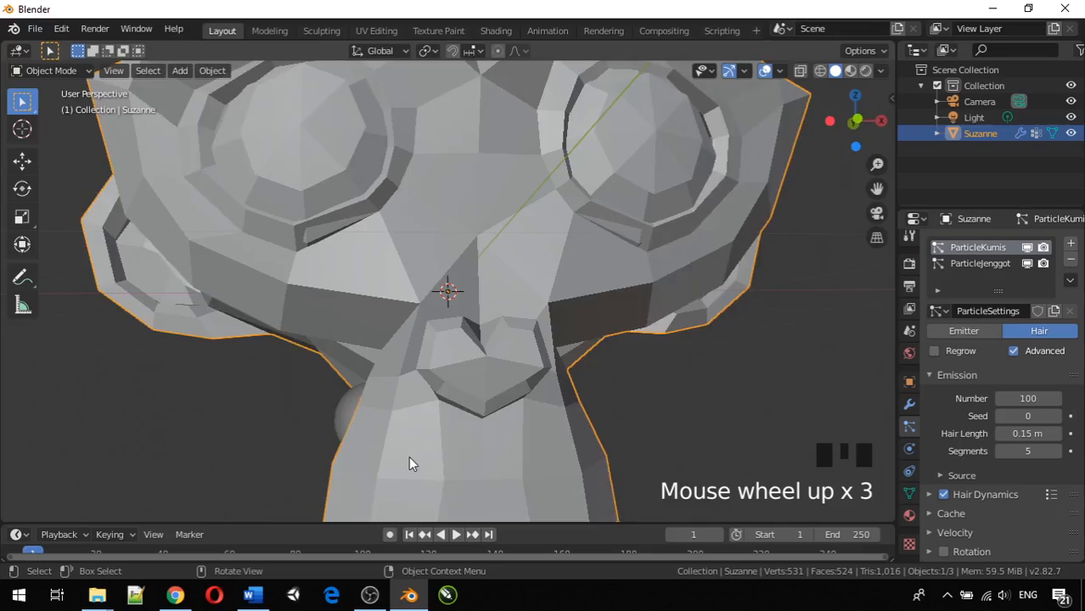
scroll(408, 456, "up", 1)
middle_click_drag(408, 456, 430, 432)
scroll(484, 407, "down", 3)
key("space")
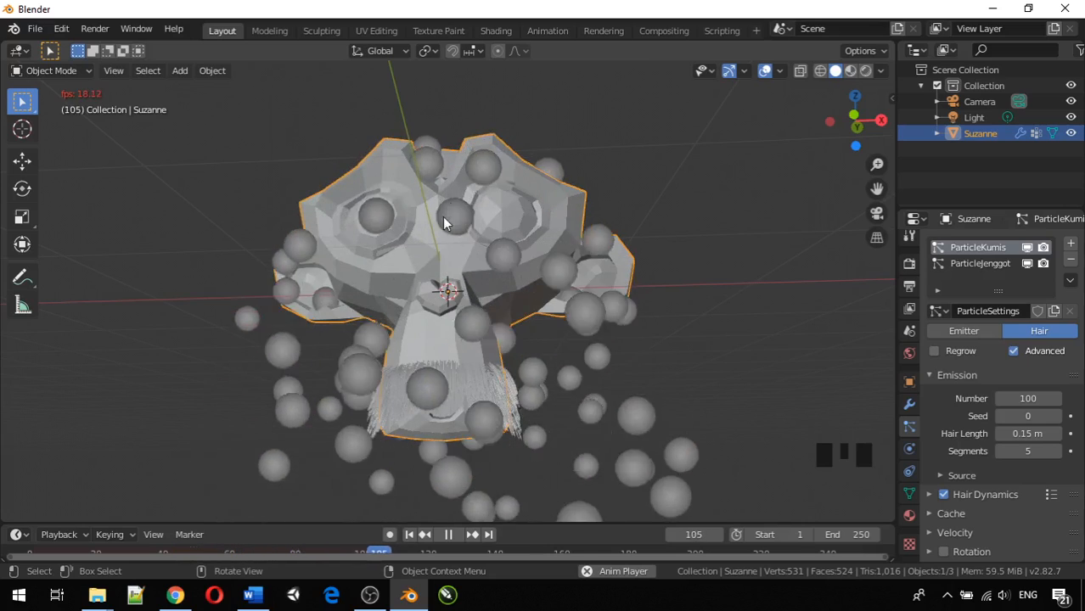
key("space")
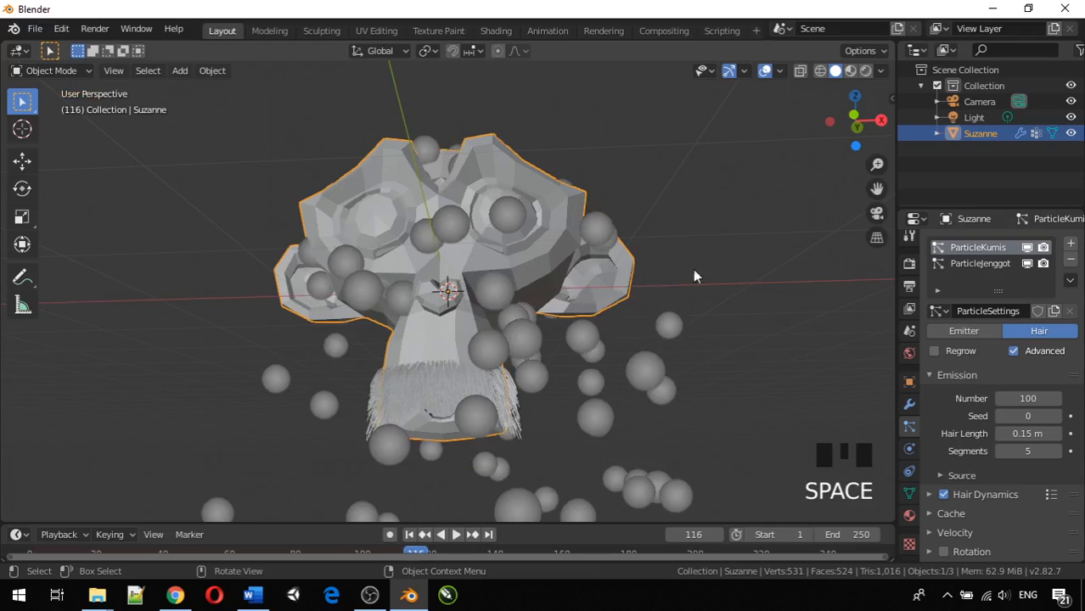
Turn off the viewport display of the ParticleJenggot and ParticleKumis systems
left_click(990, 265)
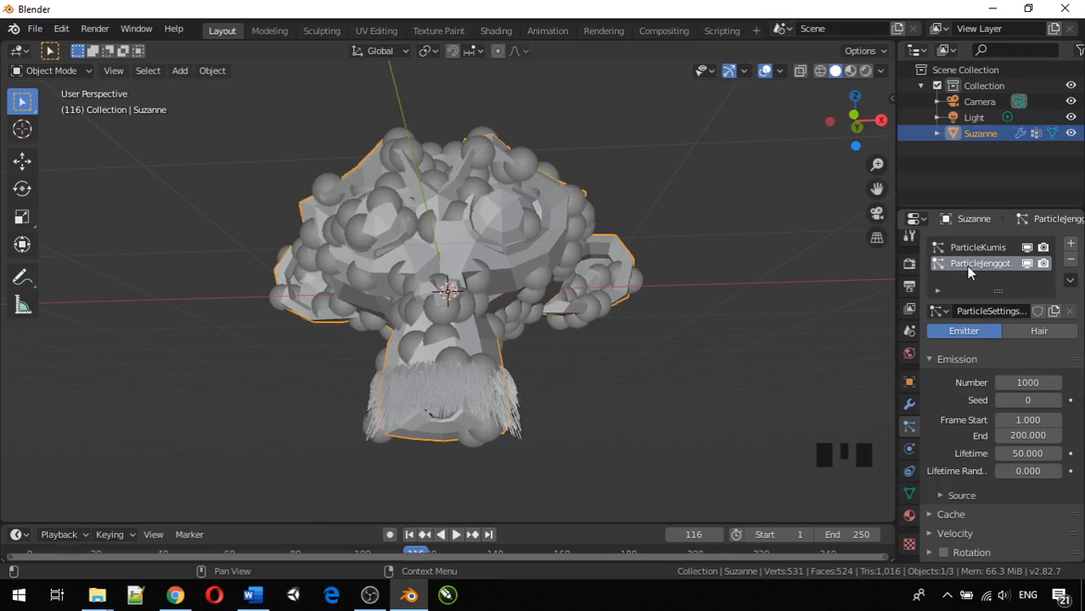
left_click(1026, 263)
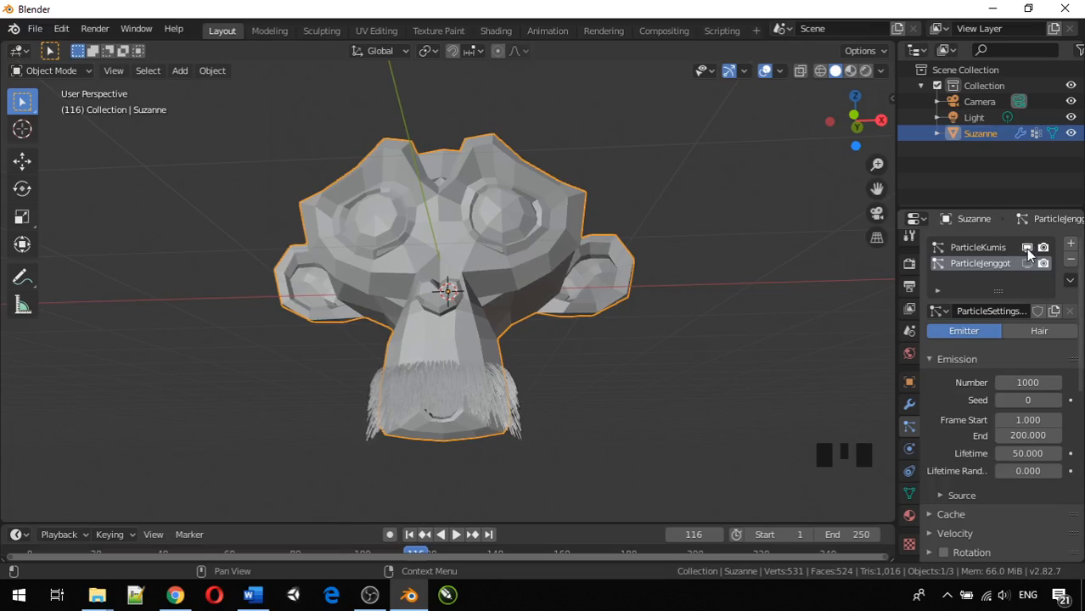
middle_click(452, 379)
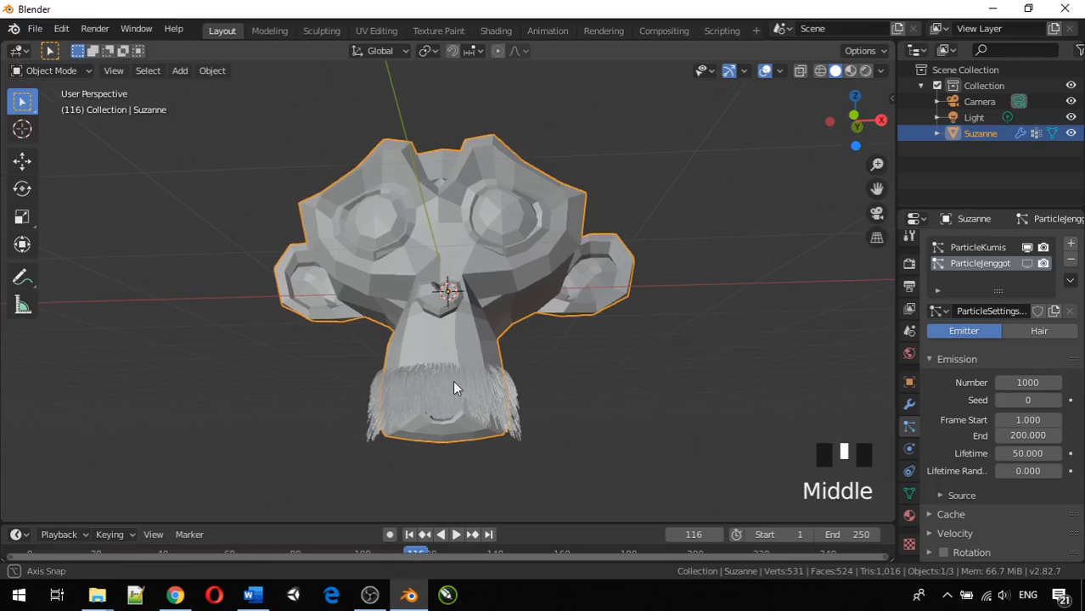
left_click(1028, 247)
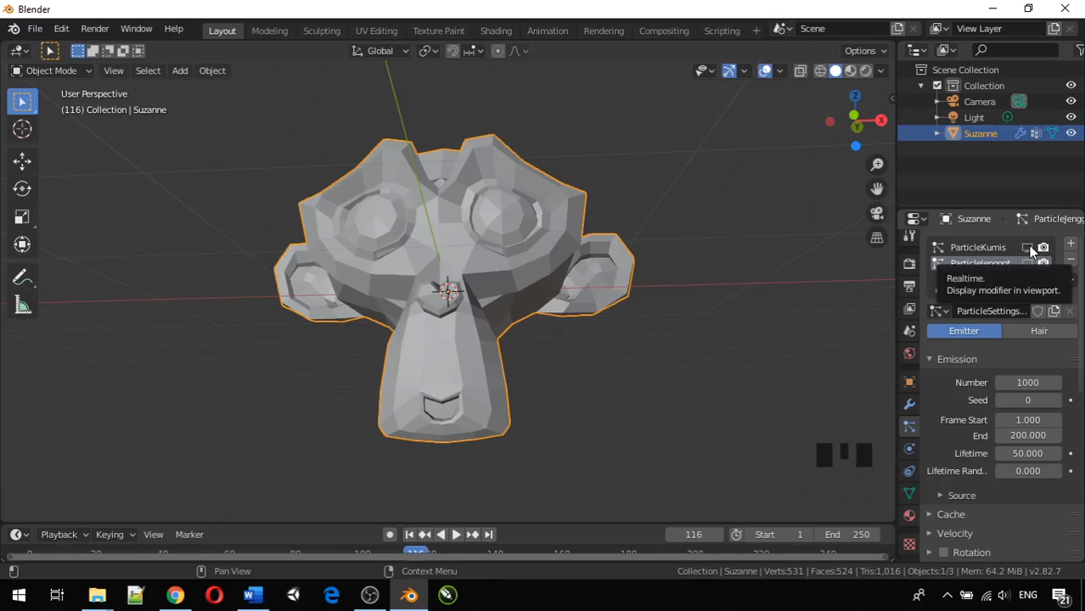
Turn the viewport display of the ParticleKumis system back on
left_click(1025, 247)
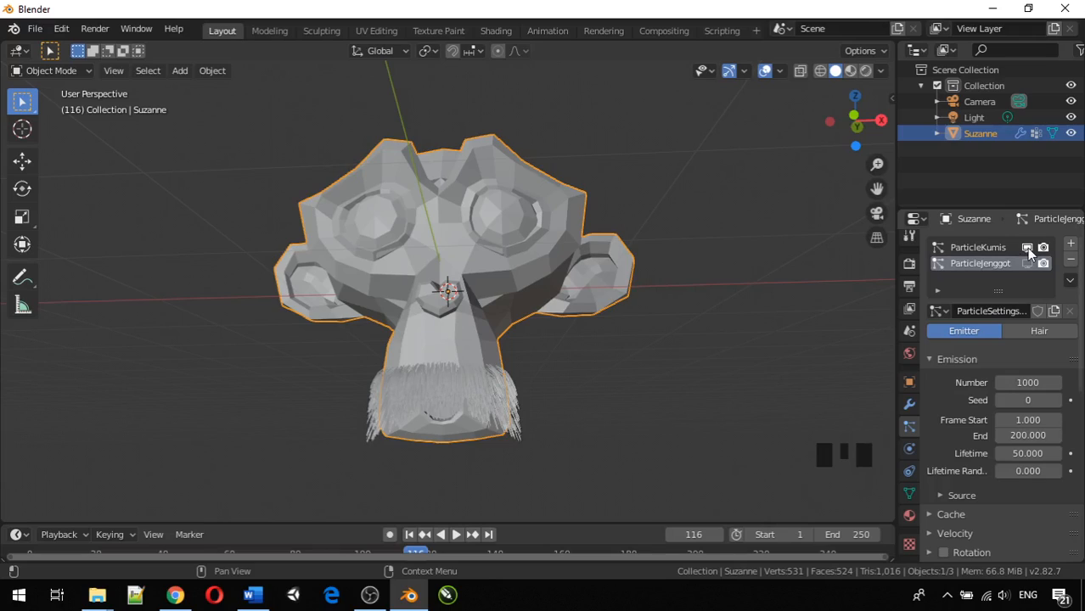
left_click(1026, 247)
left_click(1026, 247)
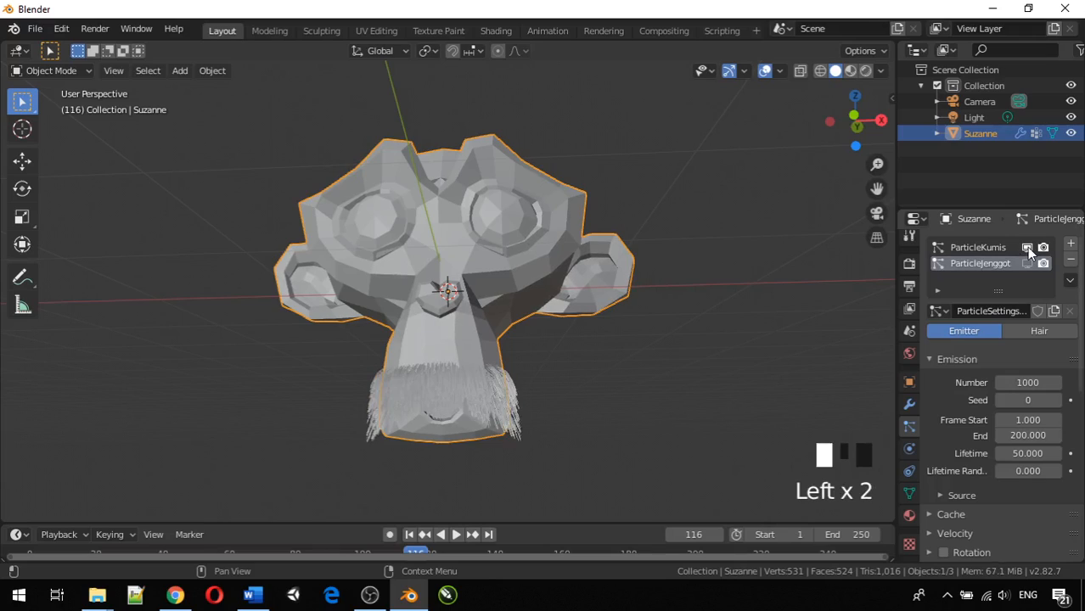
middle_click_drag(513, 388, 510, 411)
Try a Brownian force of 0.44 in ParticleJenggot's physics settings, and settle on 0.19
scroll(936, 422, "down", 3)
scroll(939, 428, "down", 6)
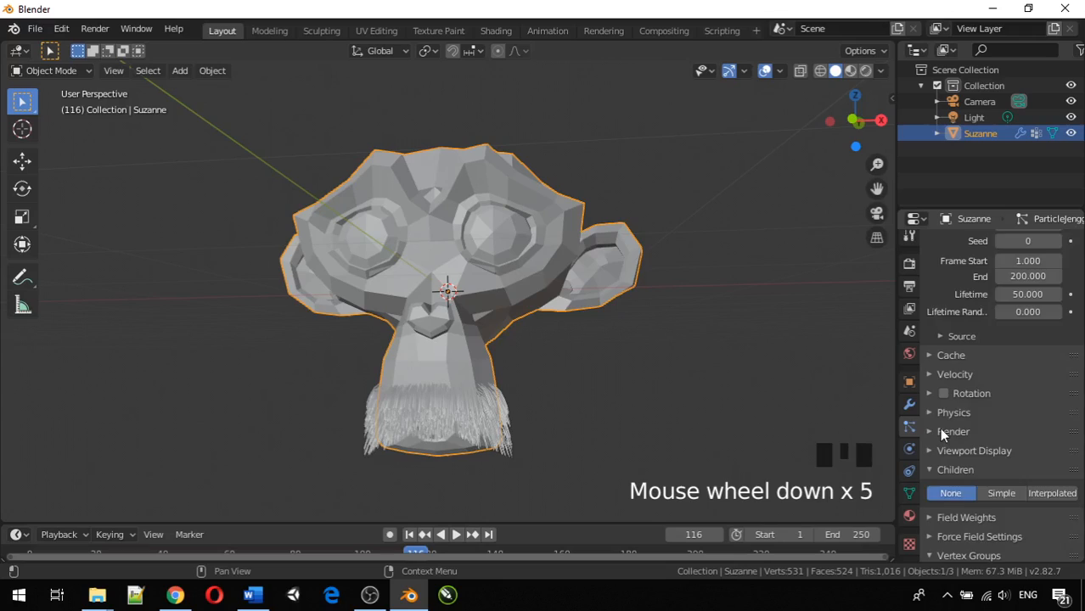
scroll(940, 428, "up", 2)
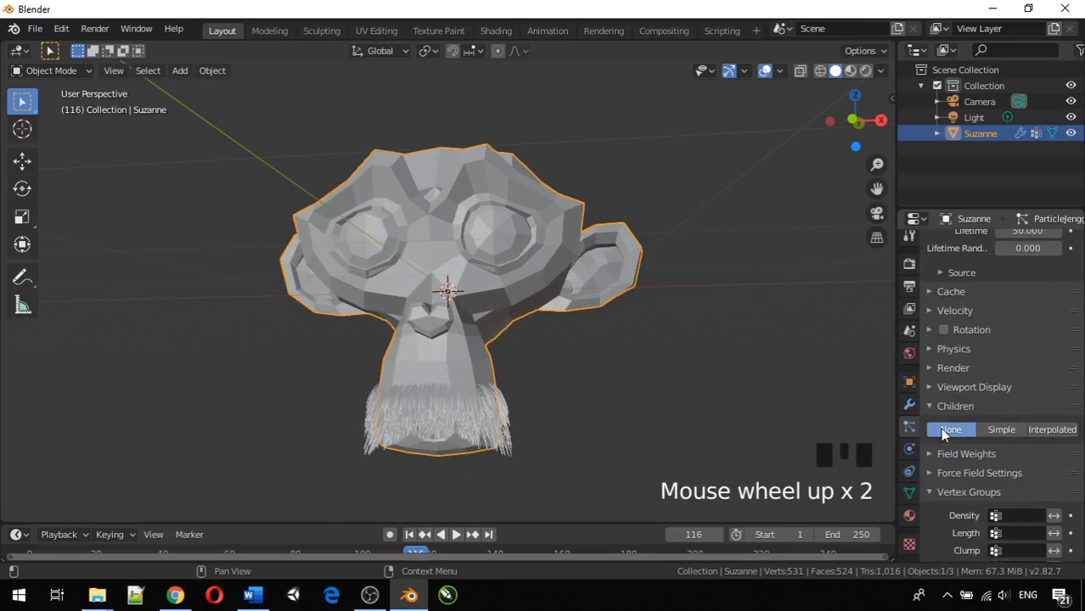
scroll(939, 428, "up", 2)
left_click(926, 412)
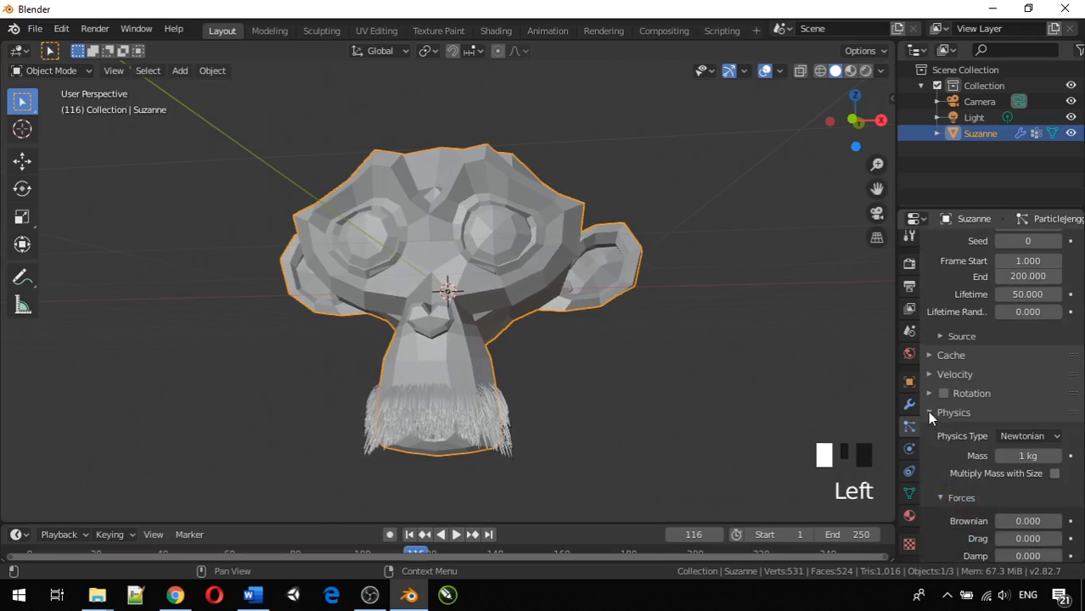
scroll(978, 439, "down", 4)
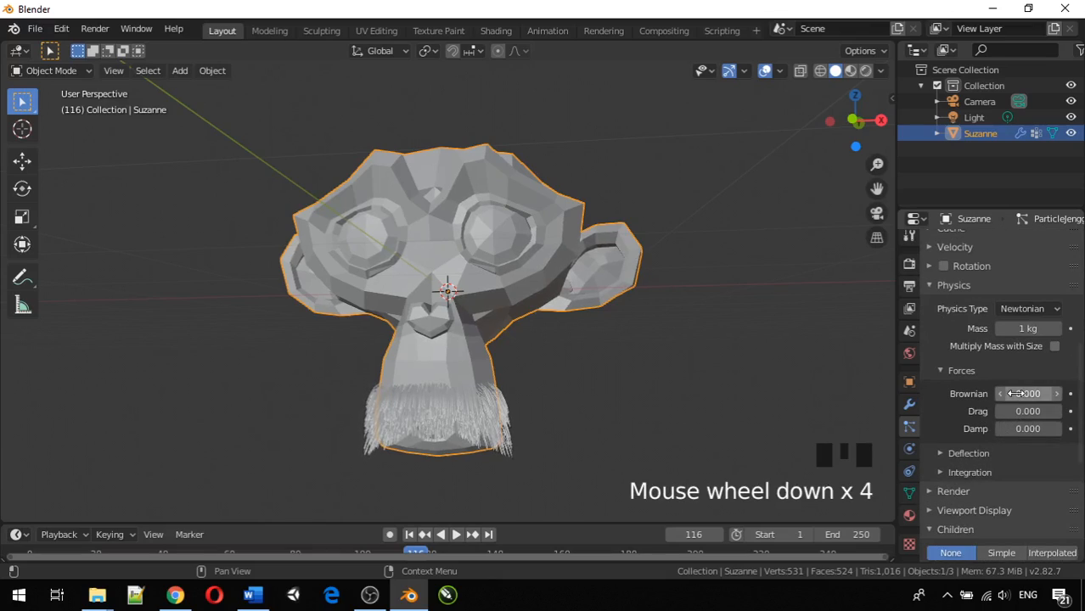
mouse_move(1023, 394)
left_mouse_down()
mouse_move(1073, 394)
mouse_move(1011, 394)
mouse_move(1025, 395)
left_mouse_up()
middle_click_drag(571, 400, 523, 334)
scroll(358, 441, "up", 4)
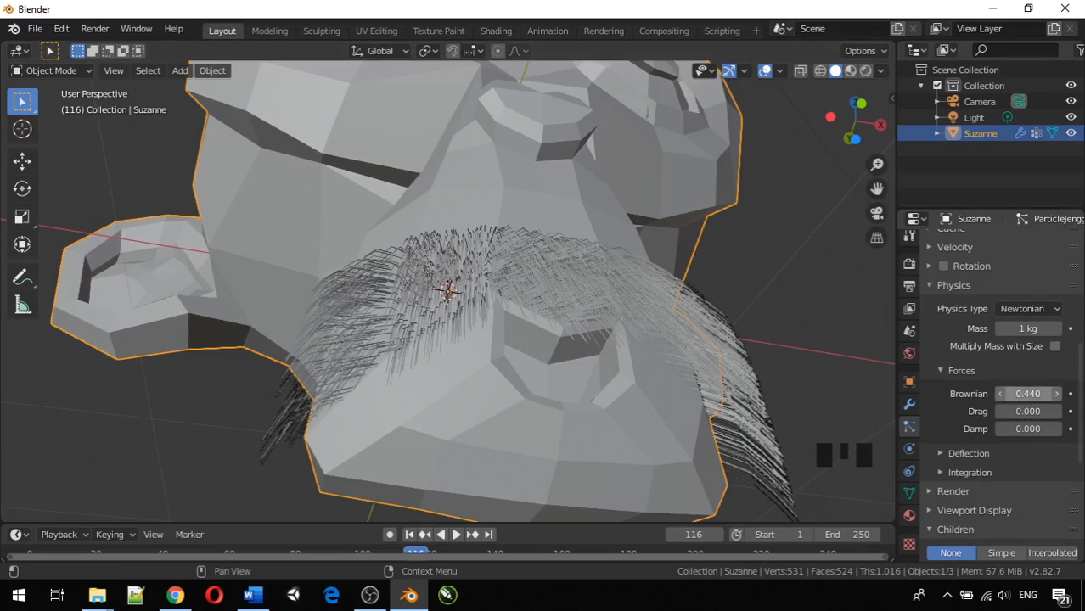
left_click_drag(1026, 395, 1001, 395)
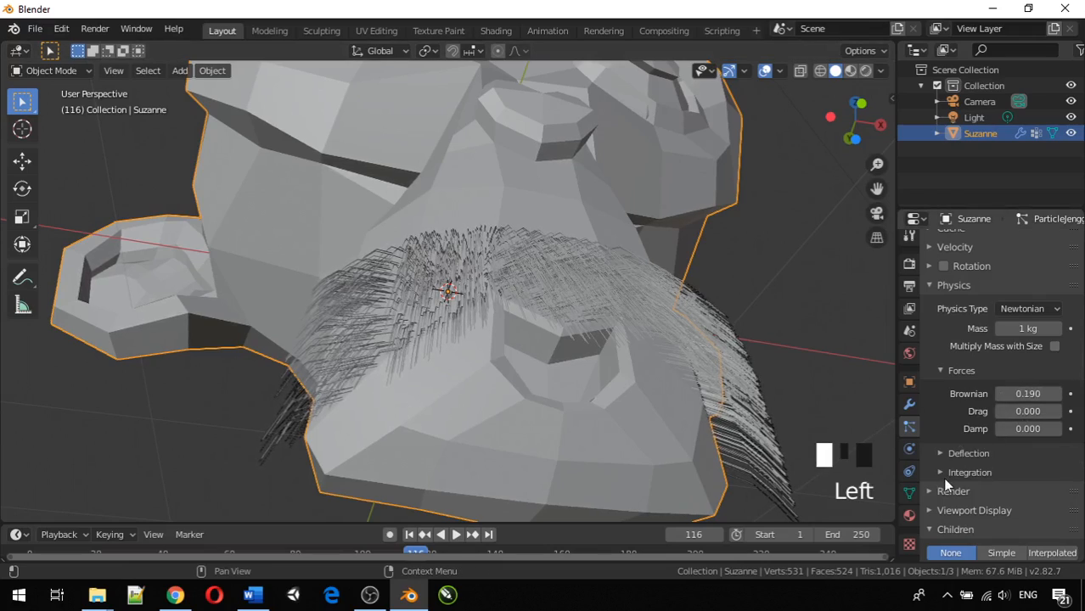
middle_click_drag(620, 359, 556, 390)
scroll(555, 403, "down", 3)
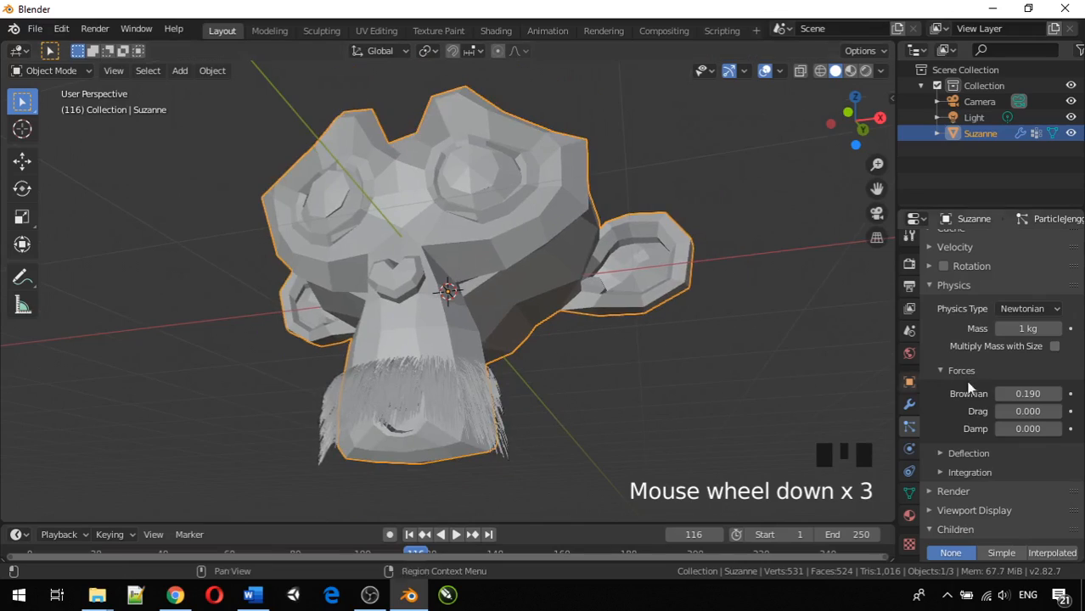
Switch from the ParticleJenggot settings to those of the ParticleKumis system
scroll(1004, 375, "up", 16)
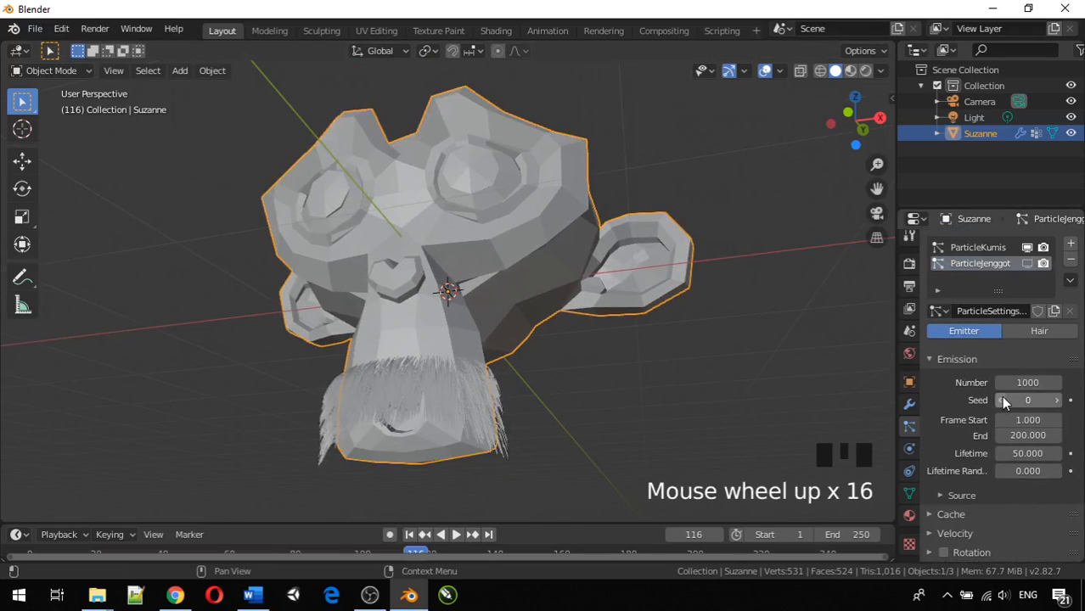
scroll(987, 414, "up", 5)
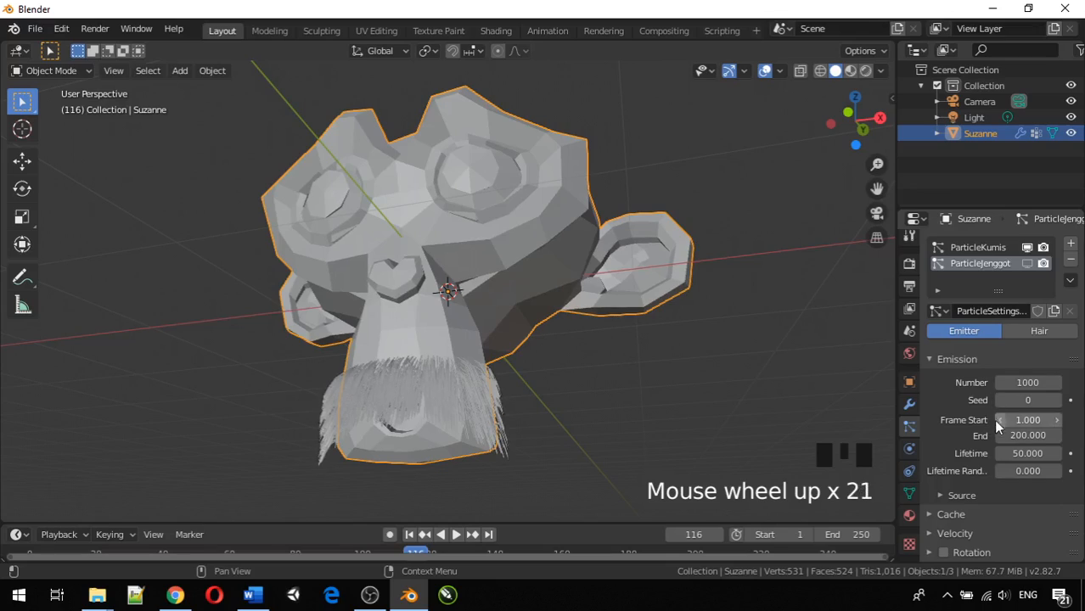
scroll(1010, 429, "down", 2)
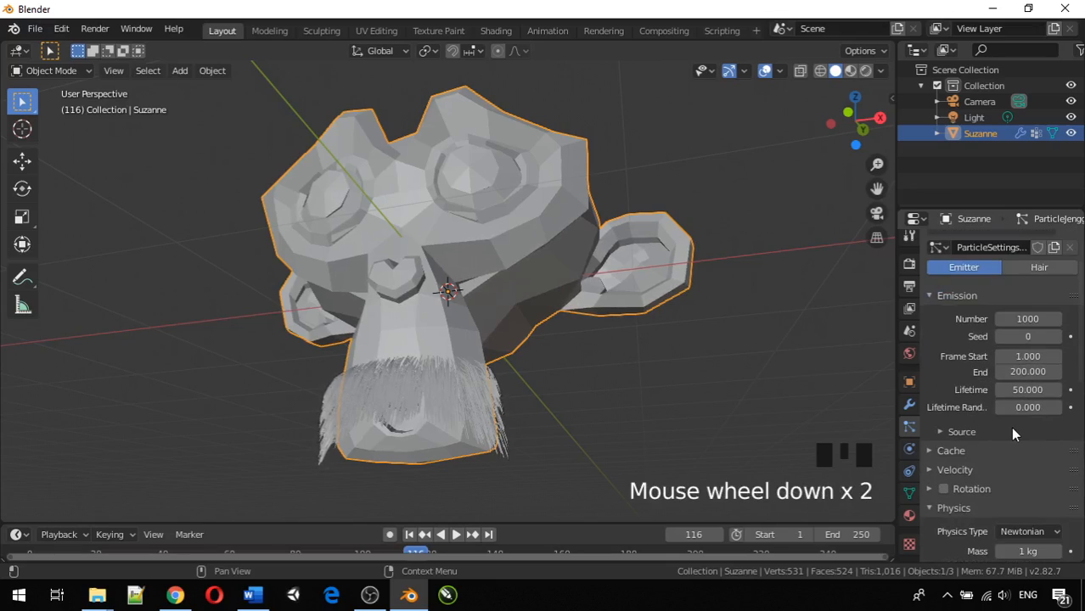
scroll(1012, 430, "down", 2)
scroll(1012, 430, "up", 2)
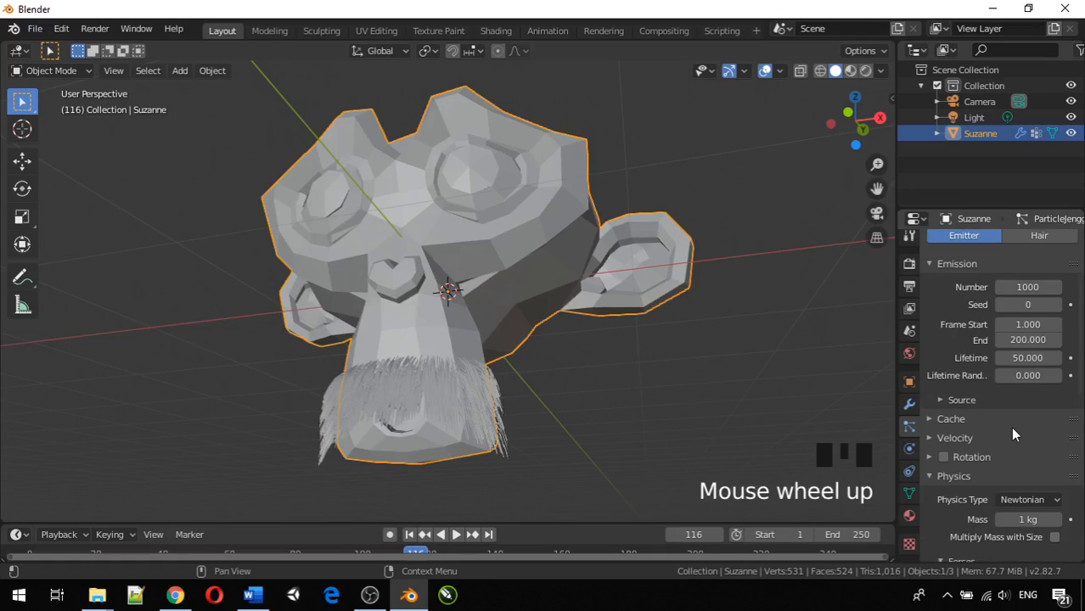
scroll(1010, 429, "up", 5)
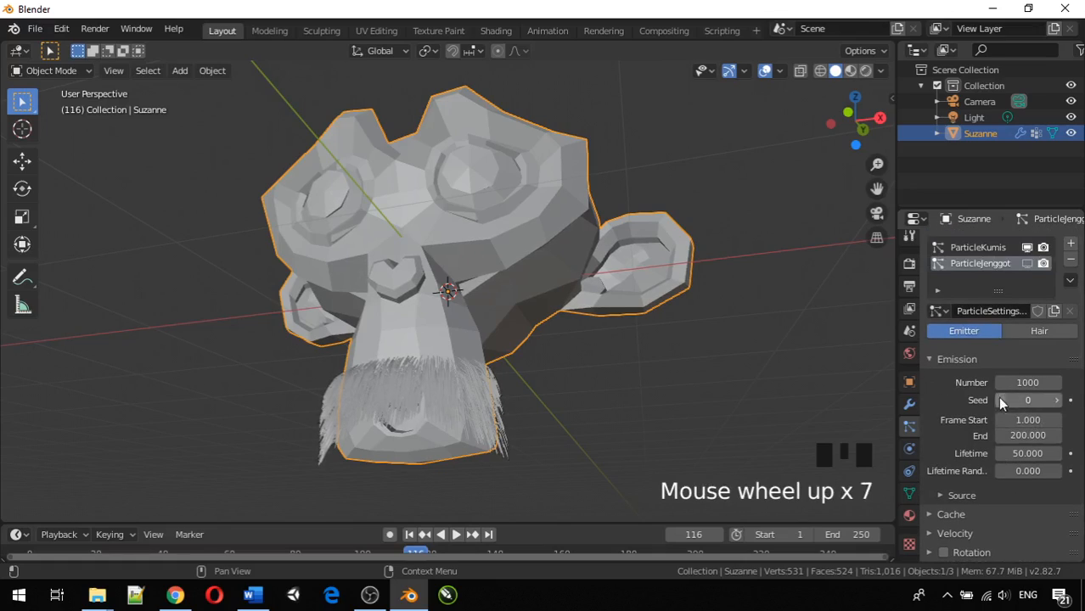
left_click(988, 248)
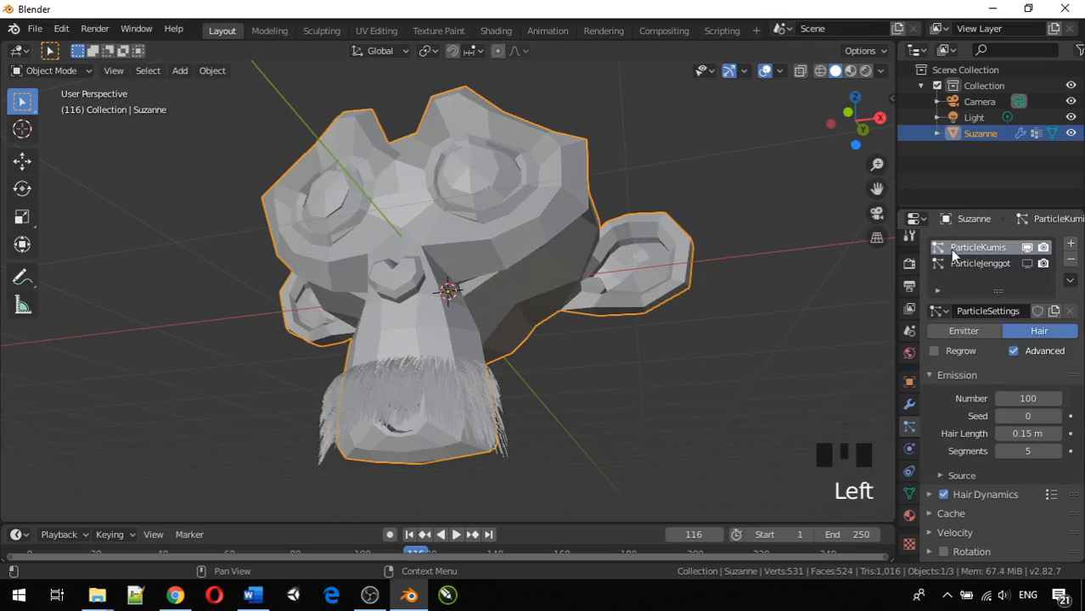
left_click(957, 248)
Try Brownian forces of 0.74 and 0.51 for the ParticleKumis hair, and settle on 0.52
scroll(976, 470, "down", 7)
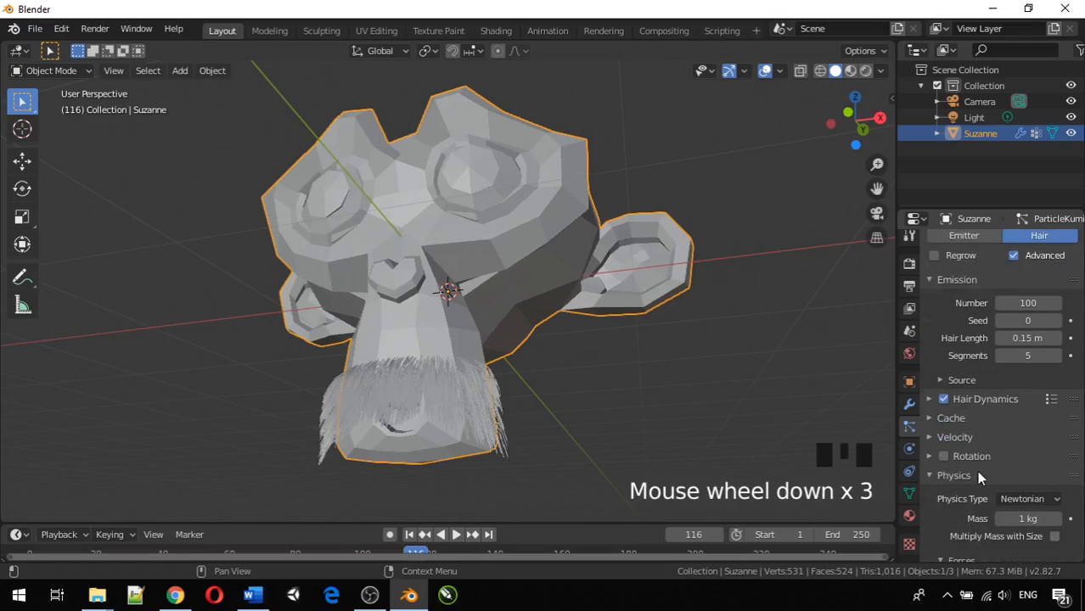
scroll(974, 472, "down", 1)
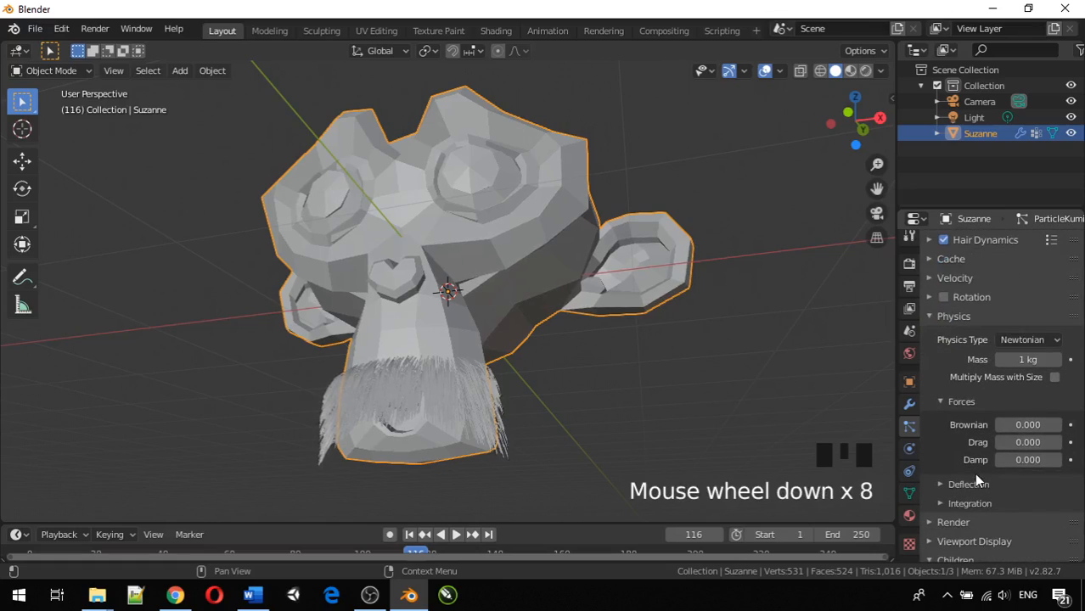
left_click(1027, 424)
left_click_drag(1027, 424, 1061, 424)
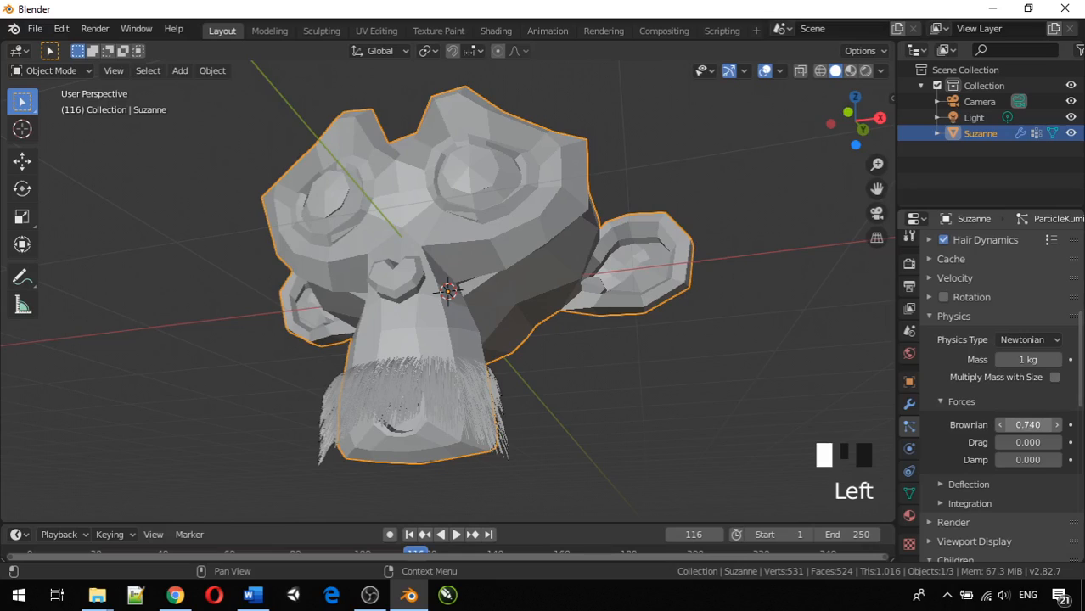
middle_click_drag(616, 421, 740, 405)
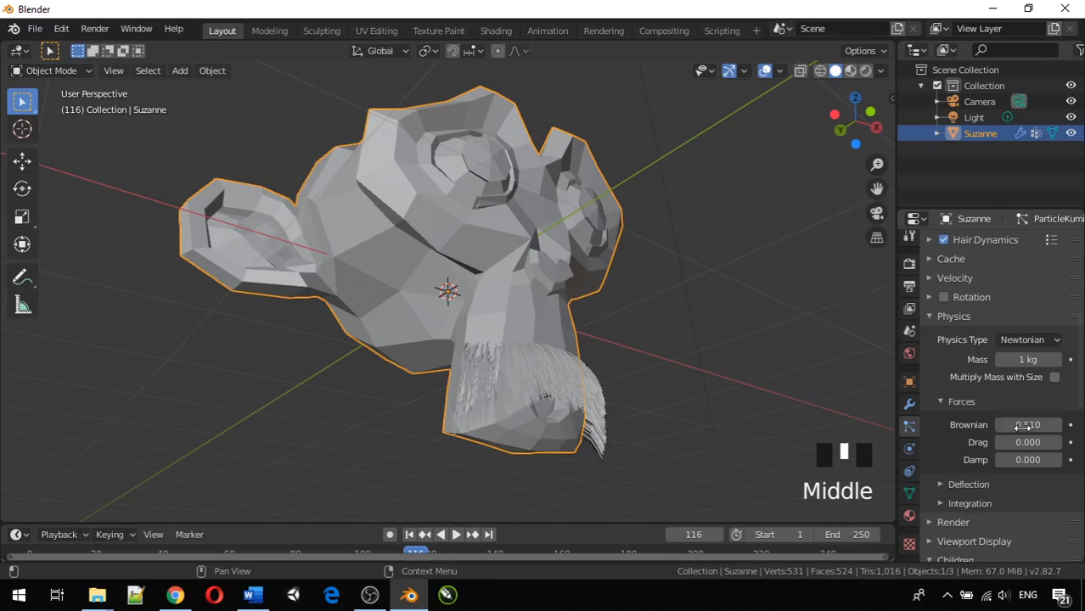
mouse_move(1027, 425)
left_mouse_down()
mouse_move(1082, 424)
mouse_move(1025, 424)
left_mouse_up()
middle_click_drag(951, 390, 942, 385)
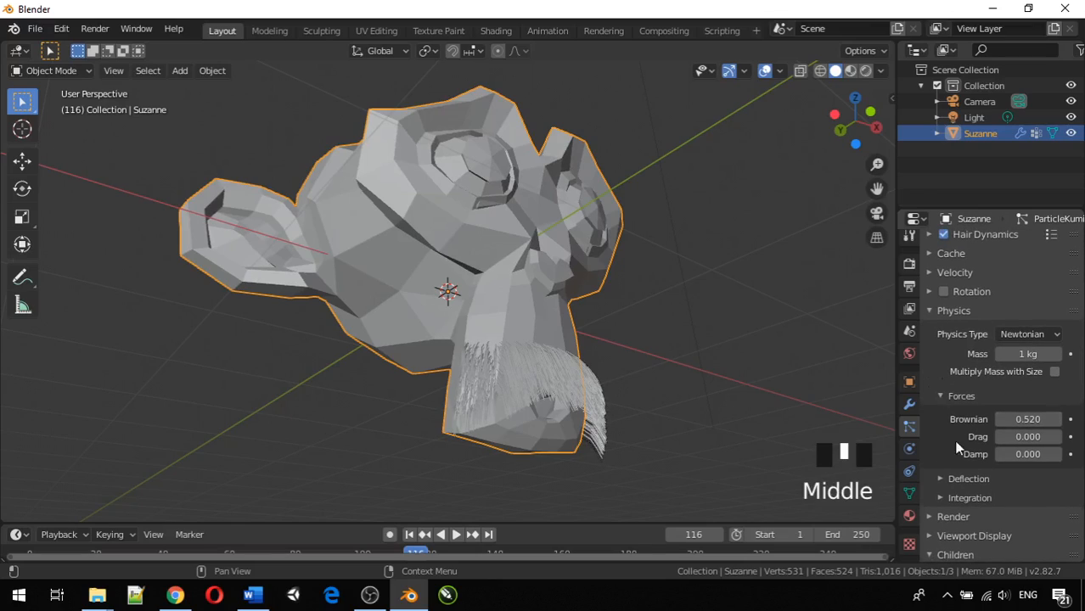
Set the hair length of the ParticleKumis system to 0 m
scroll(957, 447, "down", 4)
scroll(969, 453, "down", 2)
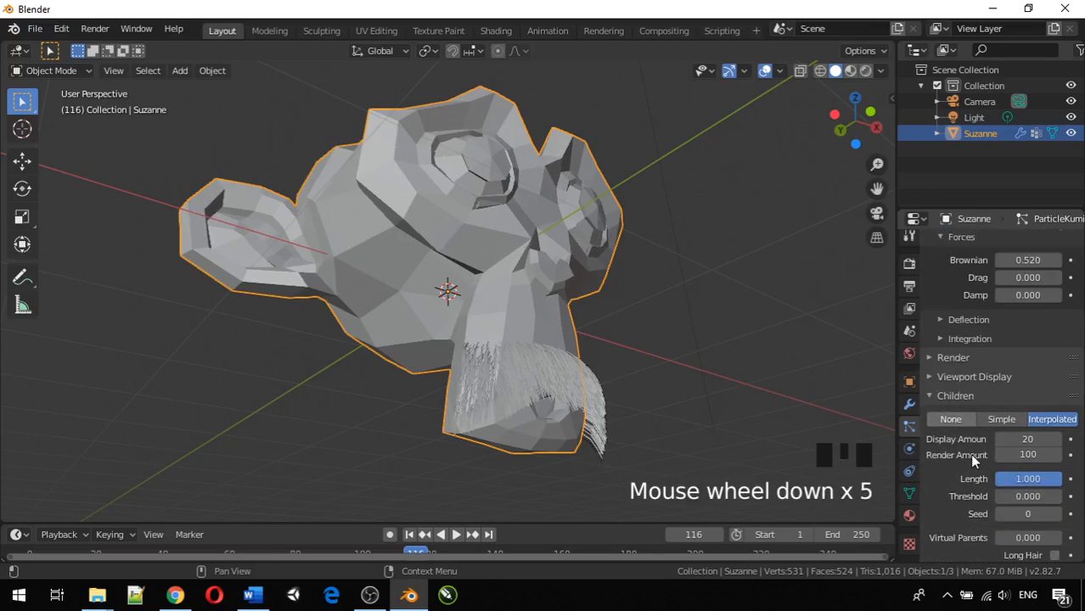
scroll(969, 453, "up", 9)
scroll(969, 448, "up", 4)
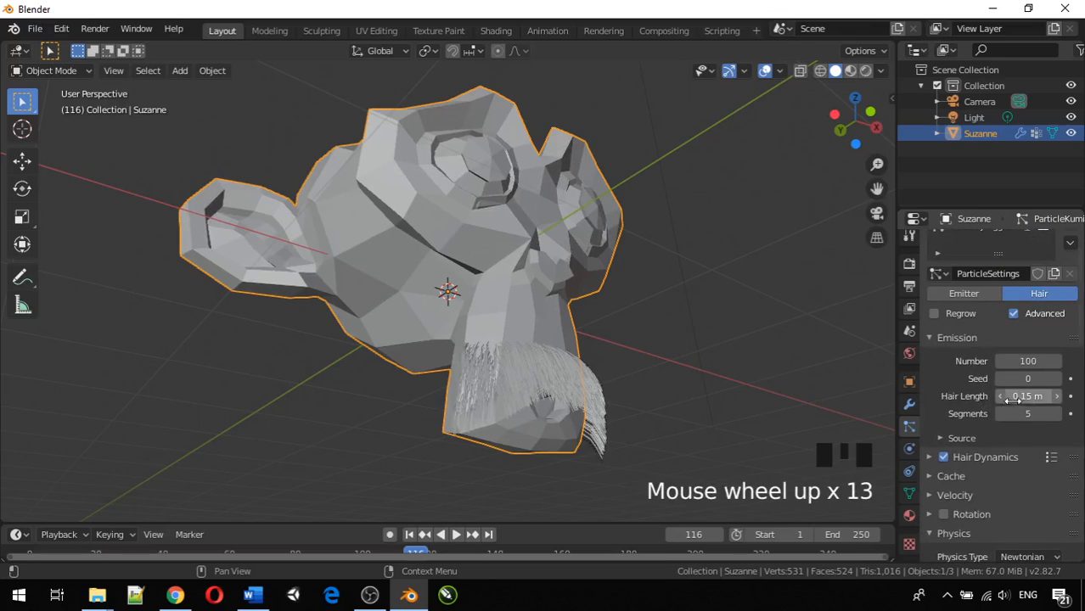
left_click(1023, 397)
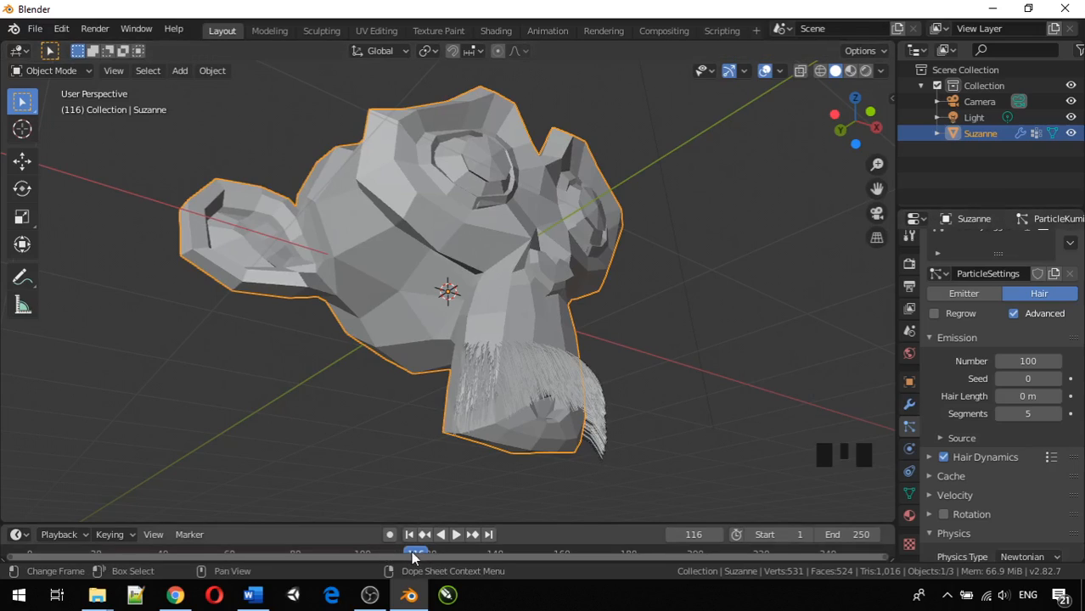
Move the animation back to frame 0 and enlarge the timeline area below the viewport
left_click_drag(412, 552, 877, 518)
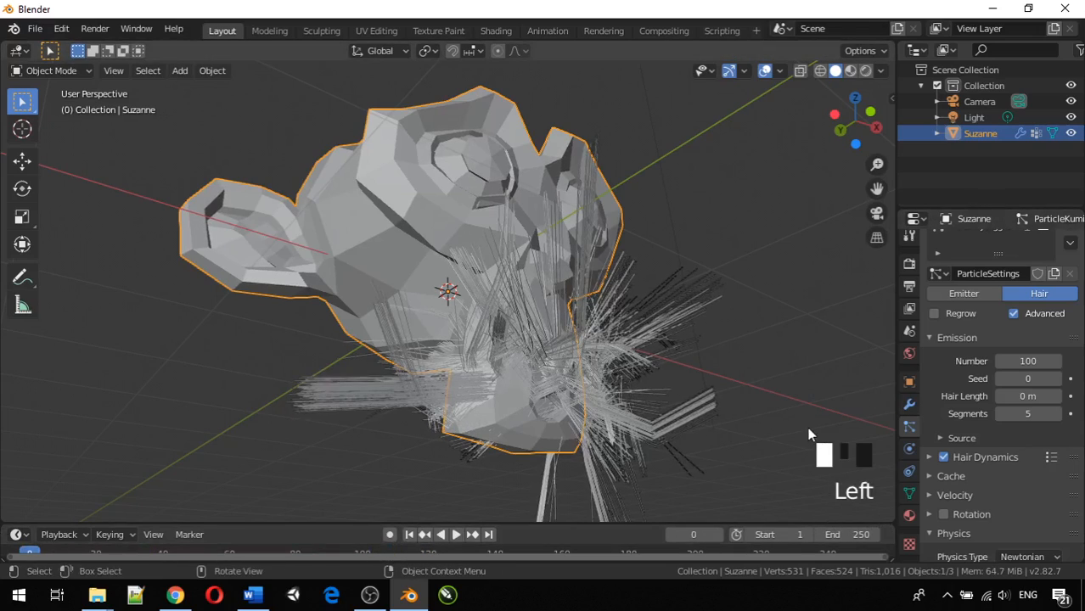
middle_click_drag(737, 400, 728, 403)
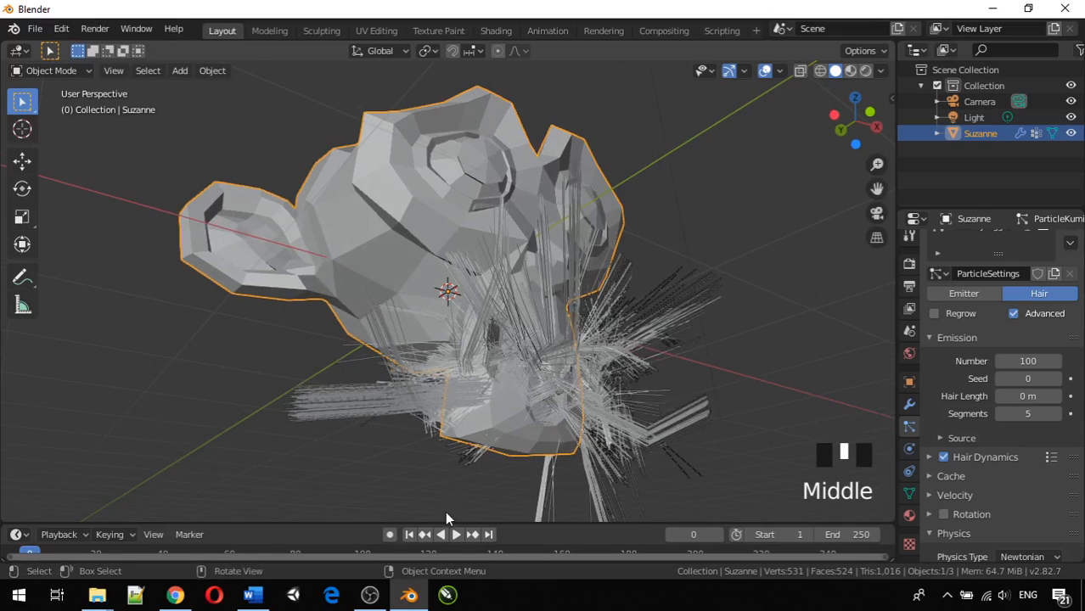
left_click_drag(450, 523, 454, 409)
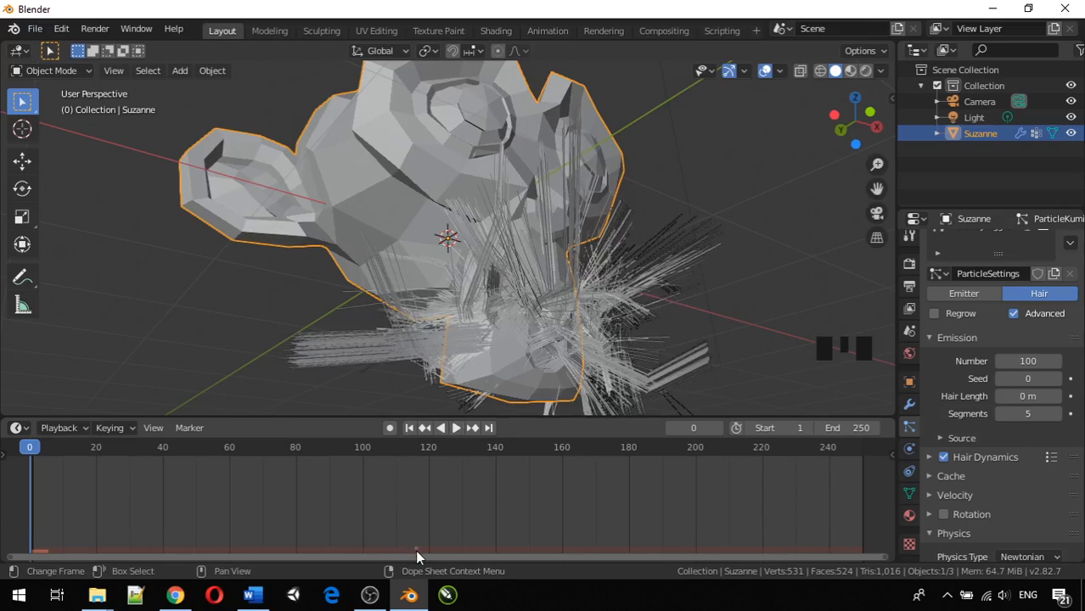
key("Left")
key("Left")
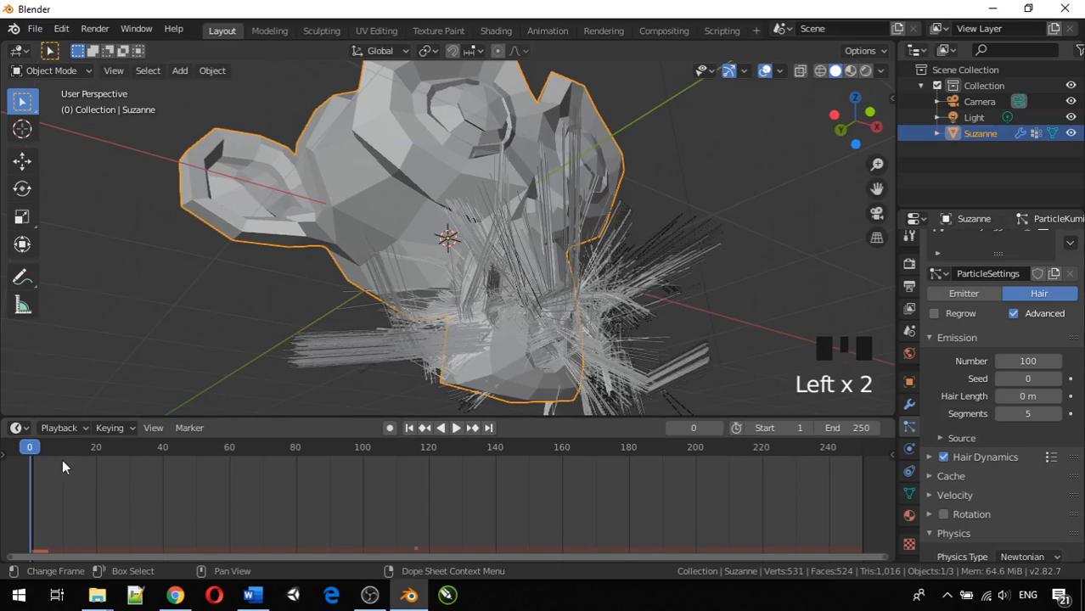
left_click_drag(64, 465, 1, 452)
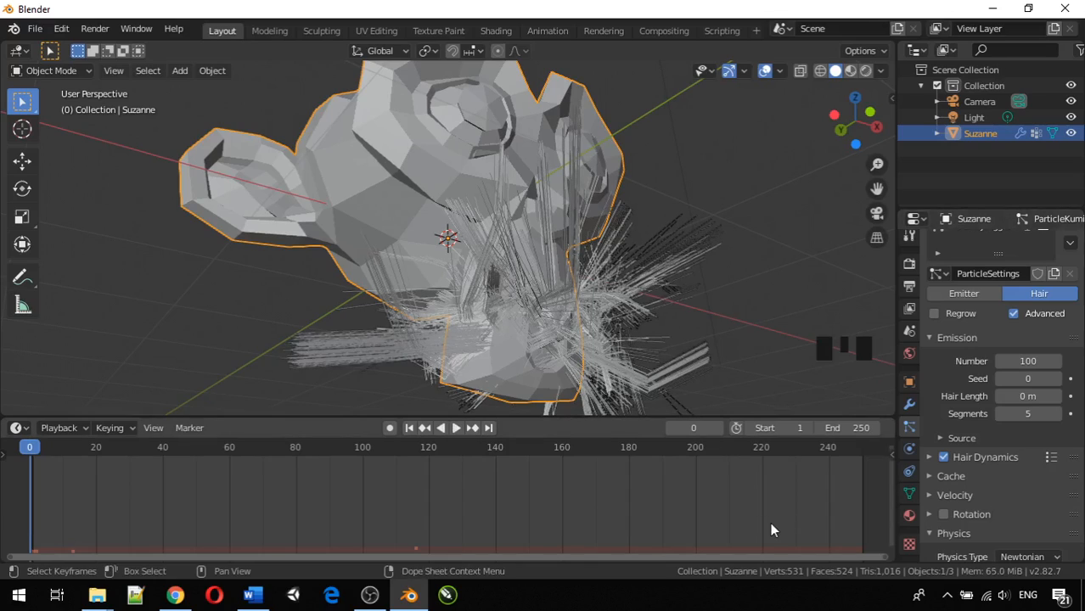
Play the animation from frame 0, watch the moustache hair move from the front, and stop playback at frame 1
scroll(426, 532, "down", 1)
scroll(427, 532, "down", 4)
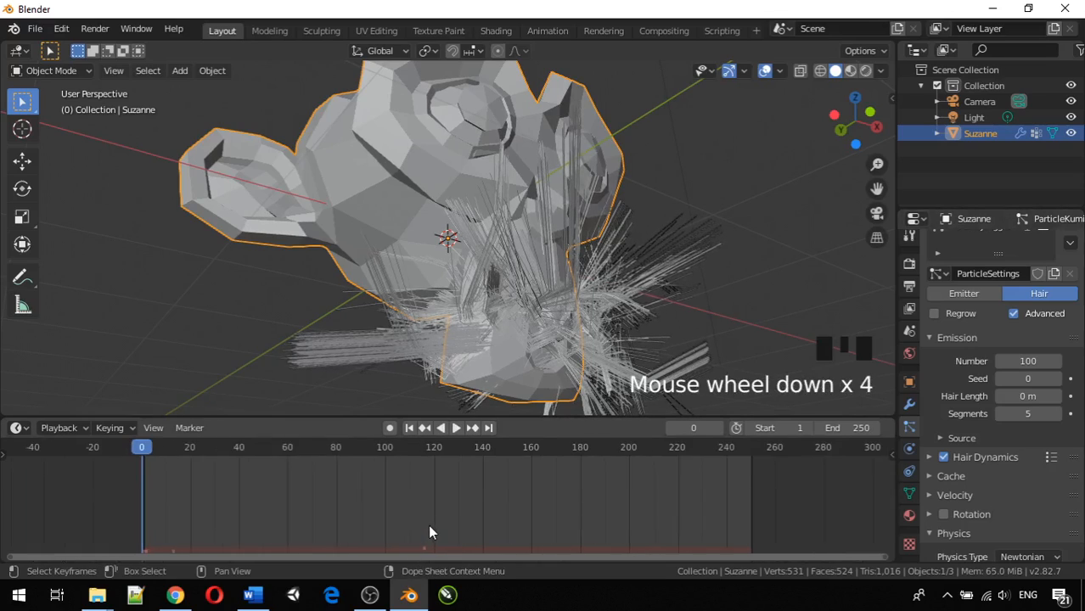
scroll(329, 529, "down", 3)
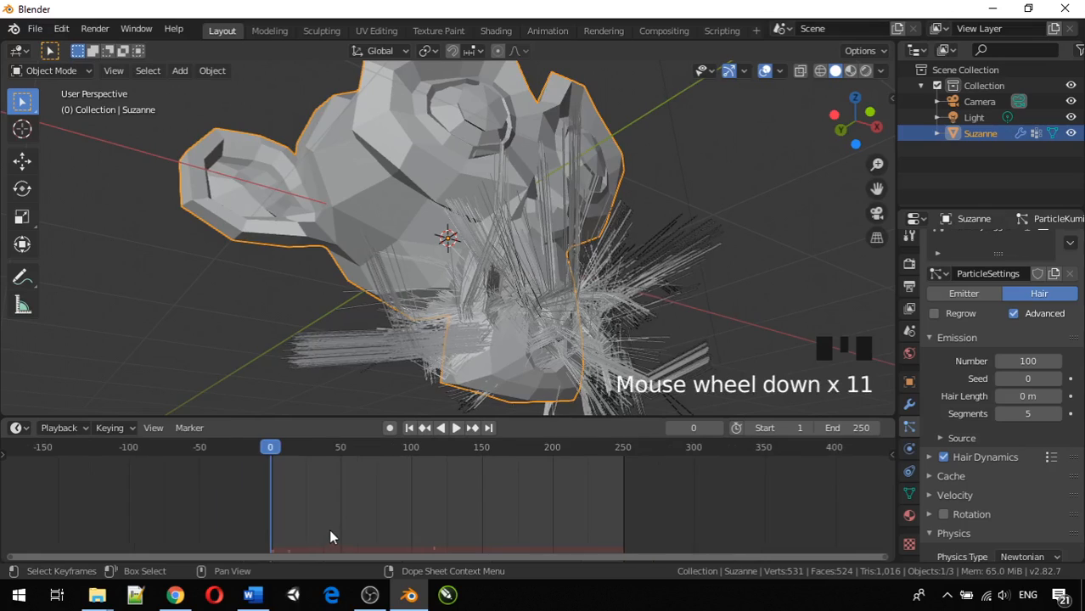
scroll(329, 526, "up", 6)
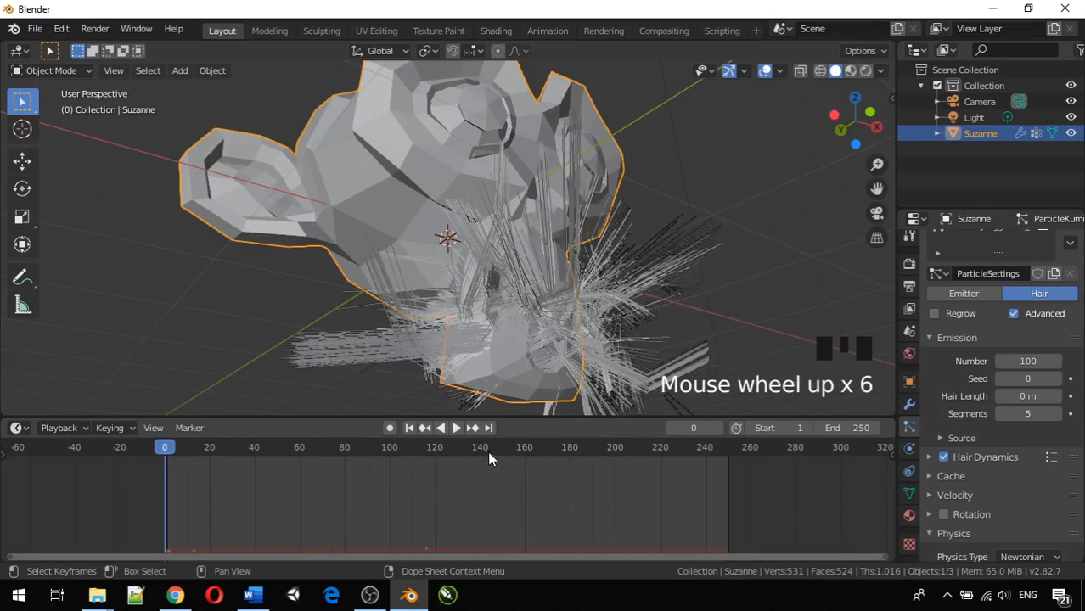
left_click(457, 429)
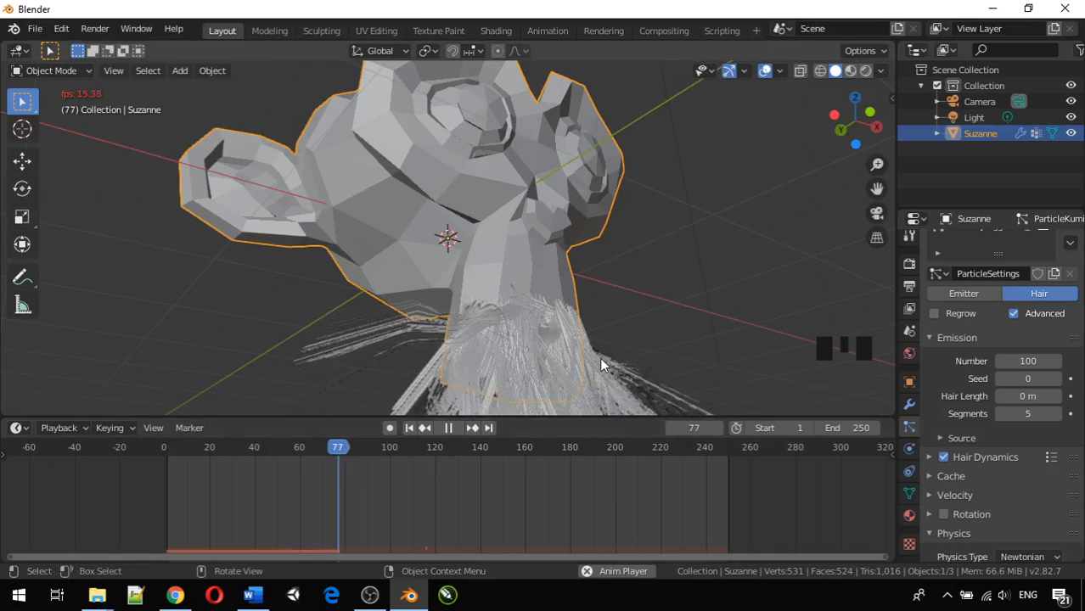
middle_click_drag(599, 357, 530, 383)
scroll(529, 383, "down", 4)
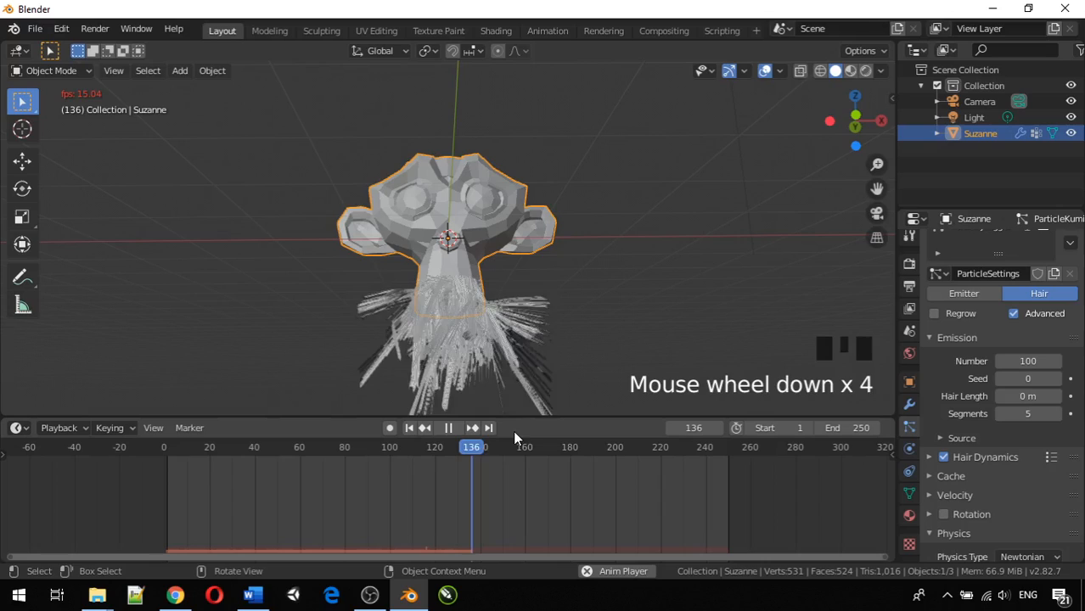
left_click(416, 428)
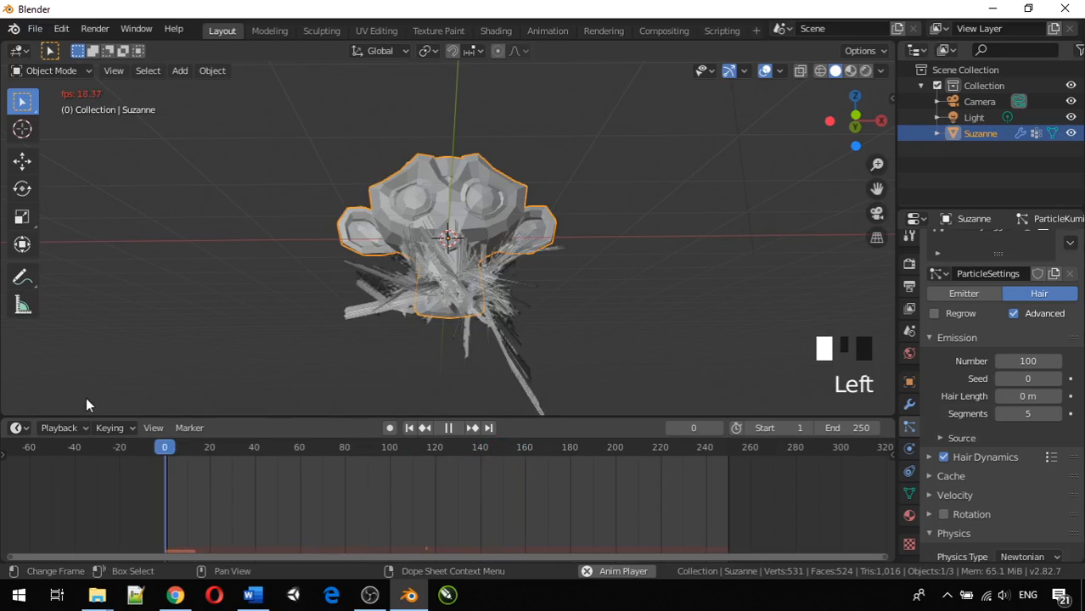
key("space")
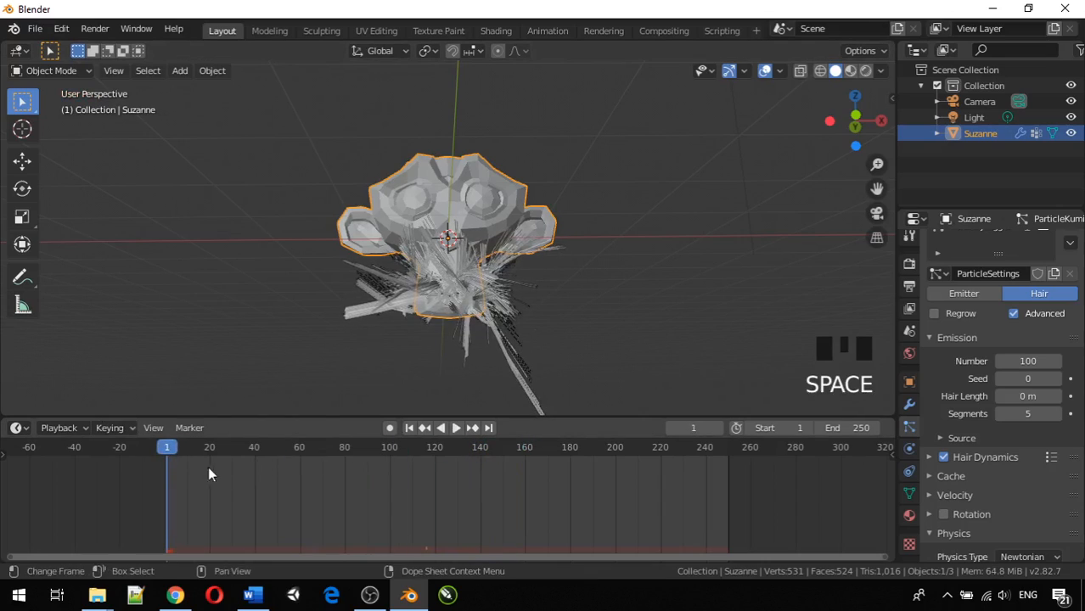
Return the animation to frame 0 and set the ParticleKumis hair length to 0.18 m
left_click(165, 453)
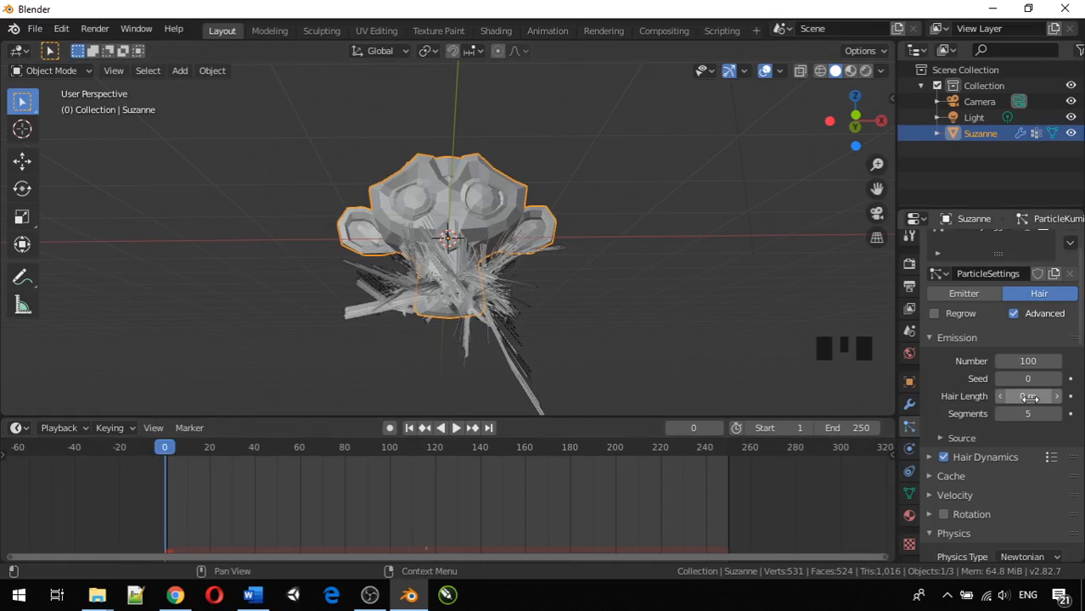
left_click_drag(1026, 395, 1058, 395)
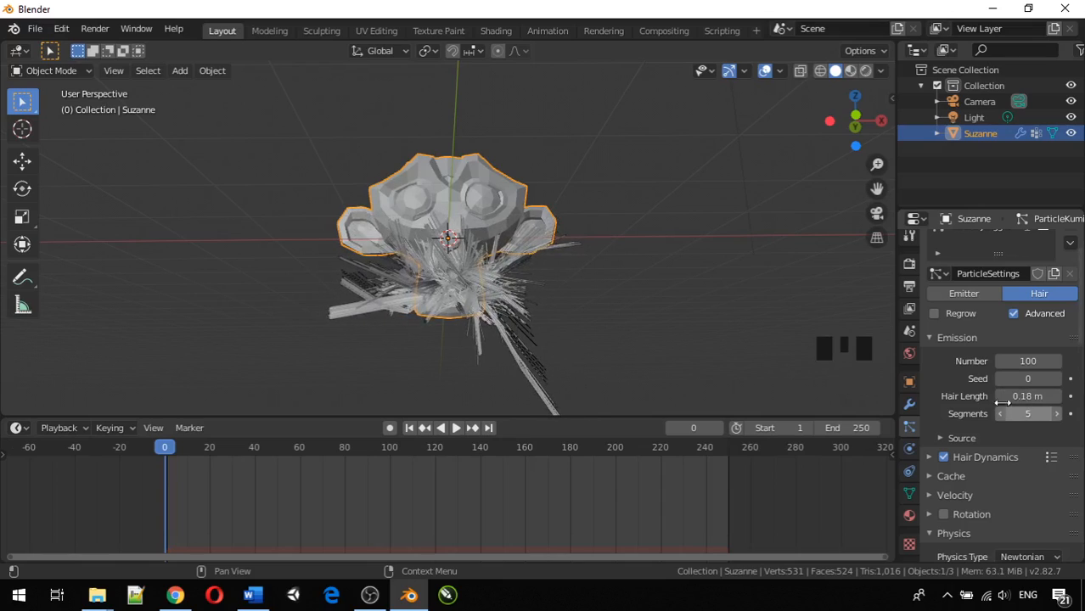
middle_click_drag(675, 310, 617, 358)
scroll(617, 358, "up", 2)
Set the ParticleKumis normal velocity to 0.105 m/s and its Brownian force to 0.03
scroll(943, 399, "down", 7)
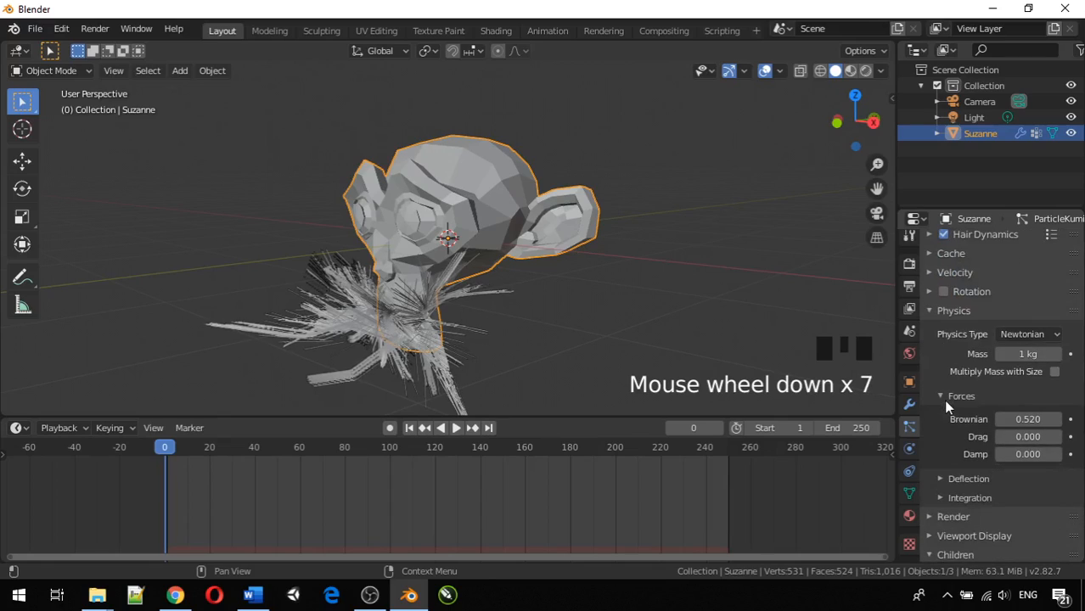
scroll(947, 406, "up", 2)
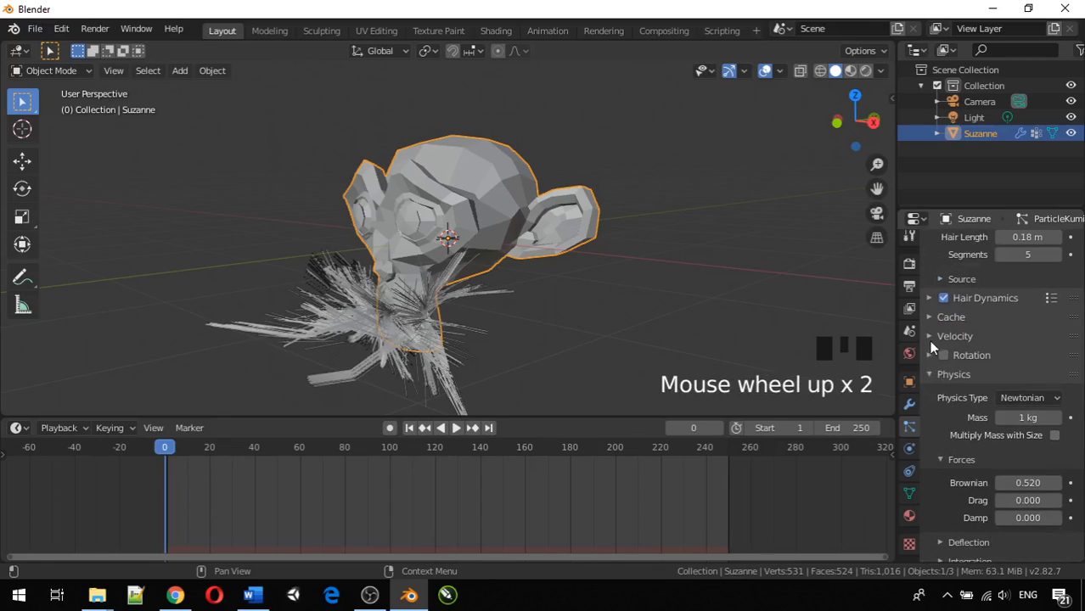
left_click(933, 338)
mouse_move(1029, 360)
left_mouse_down()
mouse_move(1002, 360)
mouse_move(1028, 361)
left_mouse_up()
scroll(1004, 498, "down", 5)
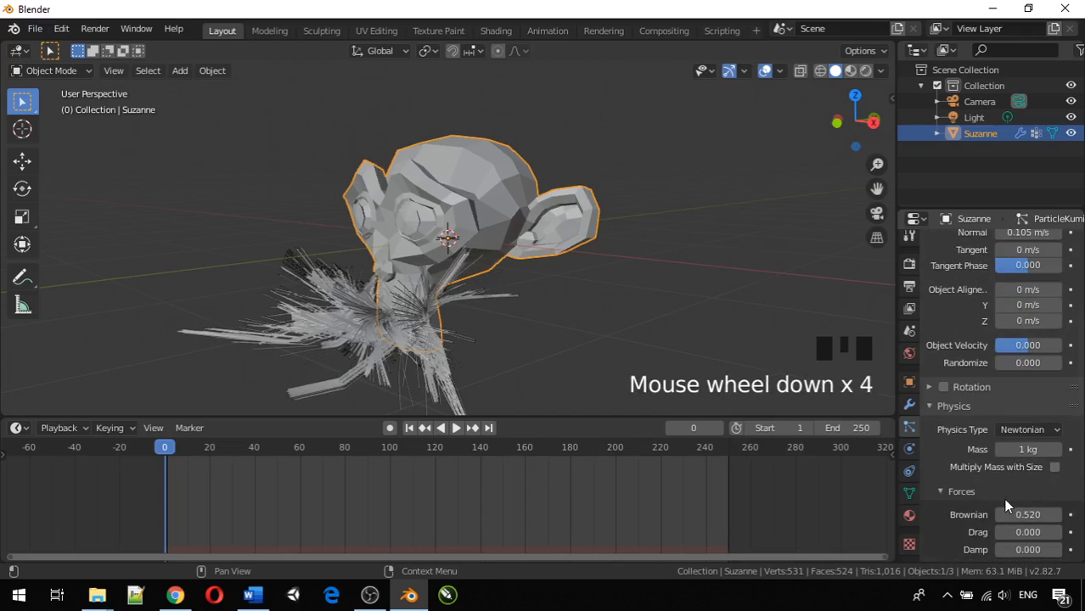
mouse_move(1003, 483)
left_mouse_down()
mouse_move(1019, 483)
mouse_move(1002, 482)
left_mouse_up()
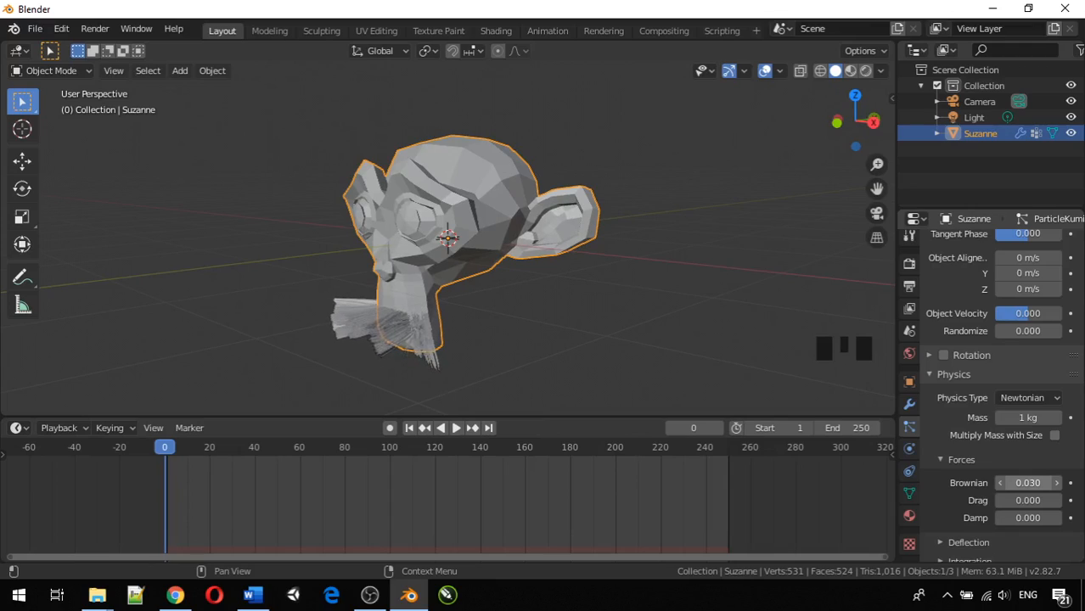
middle_click_drag(634, 374, 743, 417)
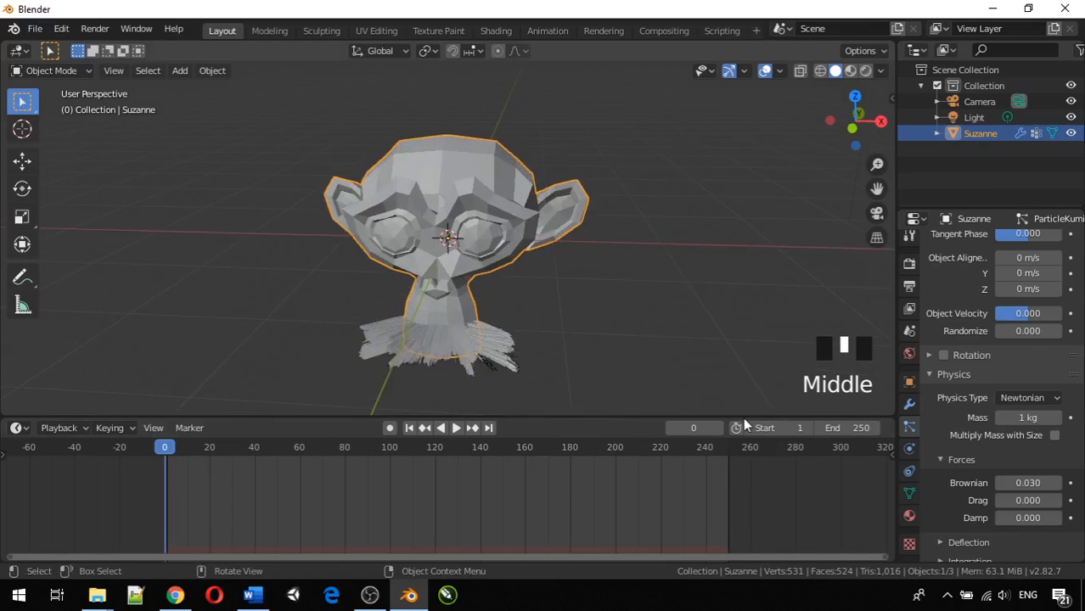
Shorten the moustache hair of the ParticleKumis system to a length of 0.06 m
scroll(1038, 480, "up", 12)
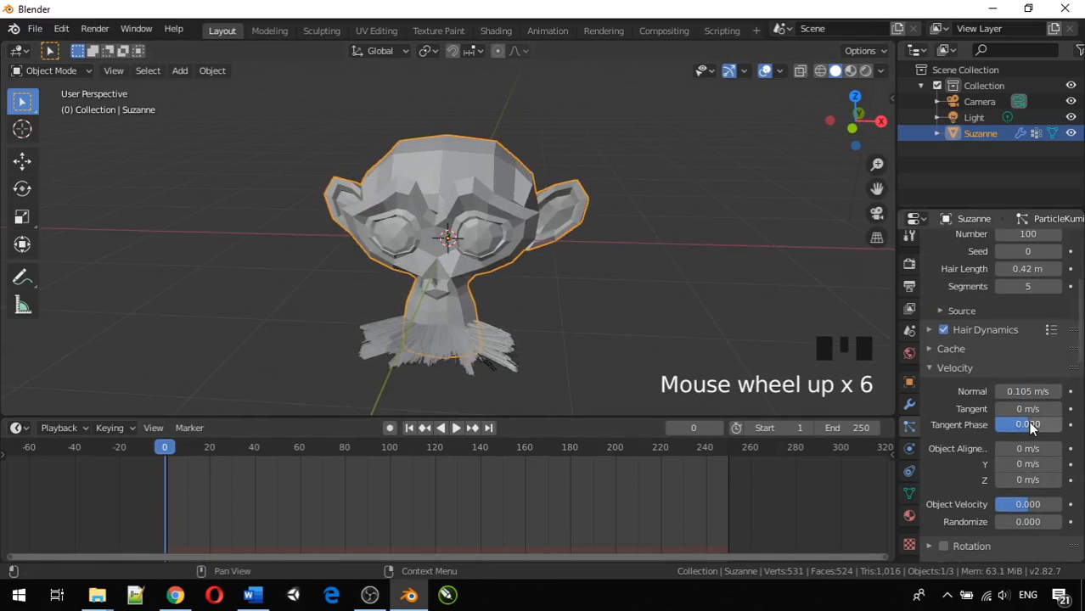
left_click_drag(1026, 433, 989, 432)
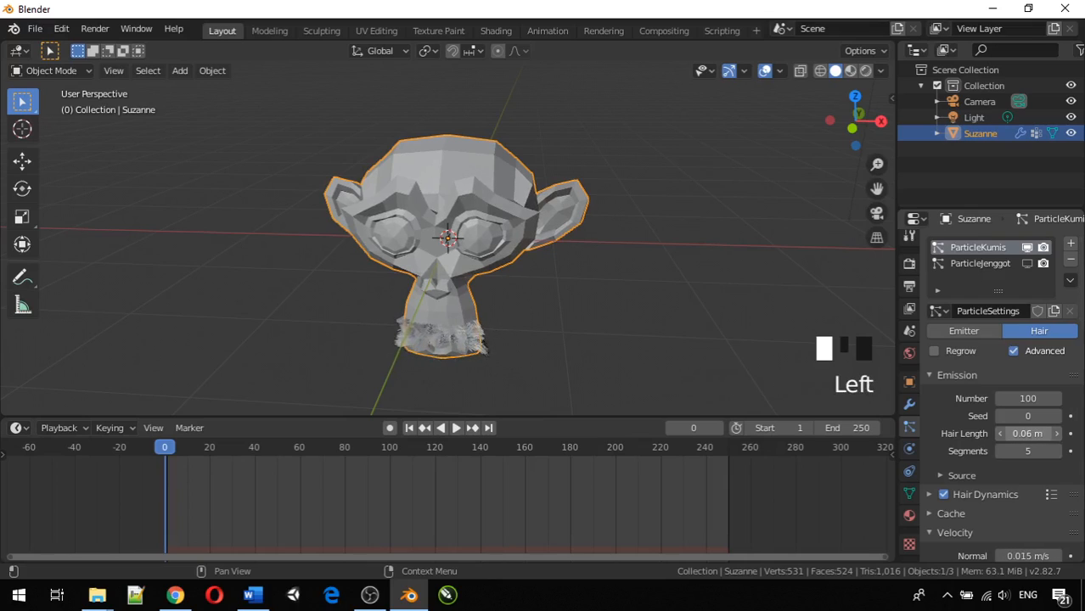
middle_click_drag(625, 351, 763, 337)
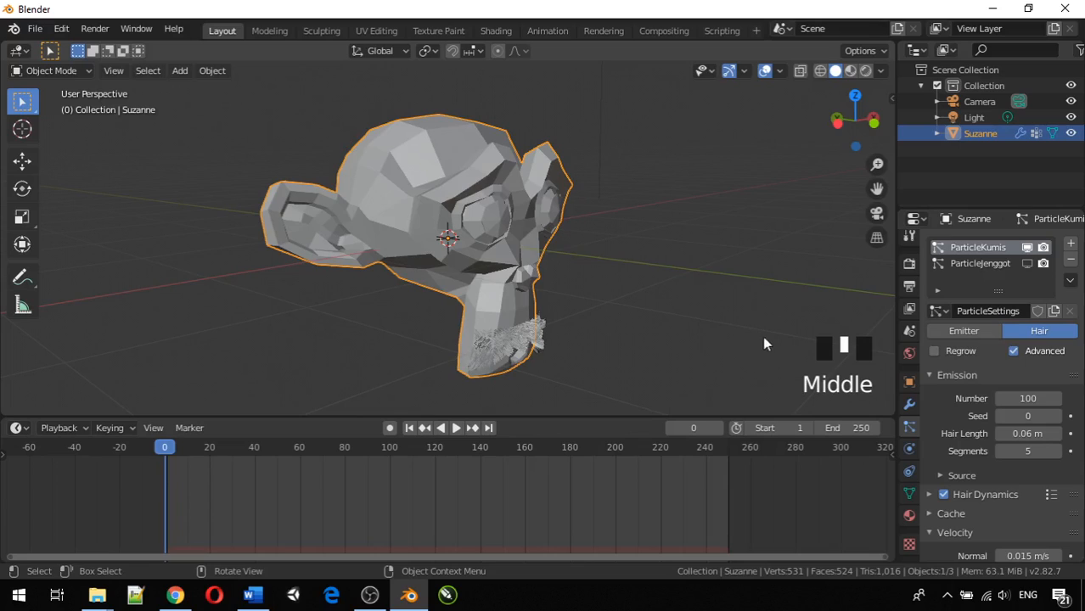
scroll(616, 367, "up", 3)
middle_click_drag(616, 366, 518, 305)
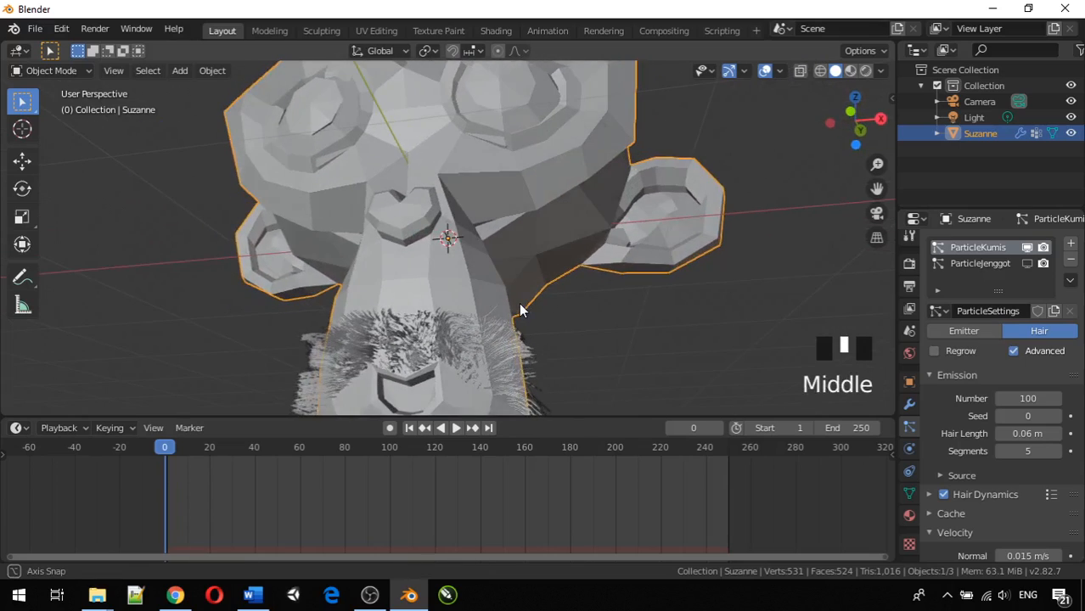
Play the animation, stop it at frame 68, and inspect the short moustache hair from both sides
key("space")
middle_click_drag(502, 374, 534, 376)
key("space")
scroll(991, 463, "down", 5)
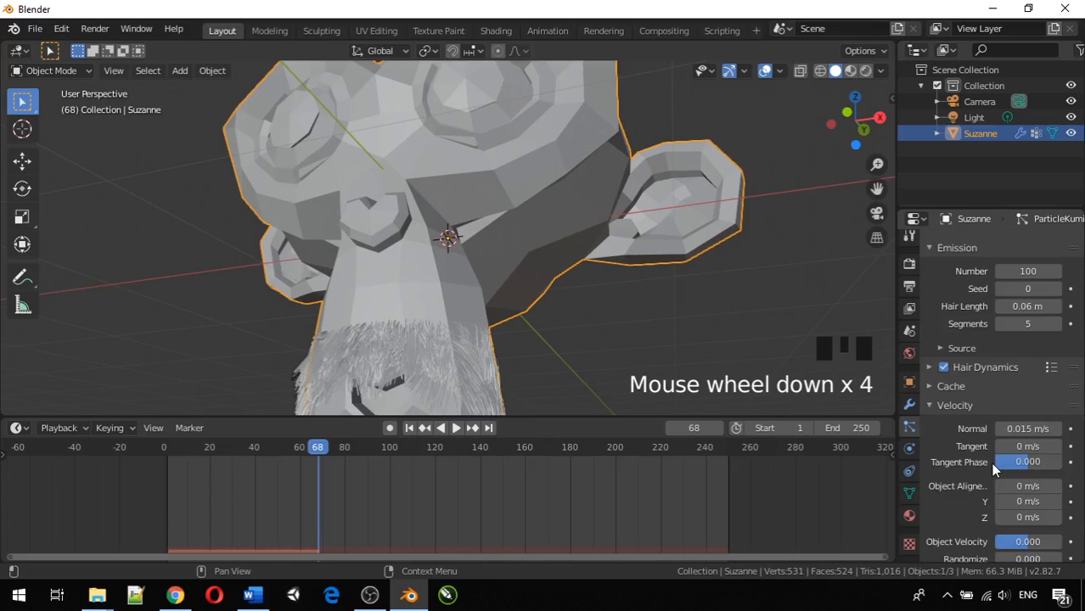
scroll(991, 462, "down", 3)
middle_click_drag(365, 378, 516, 353)
scroll(551, 365, "down", 2)
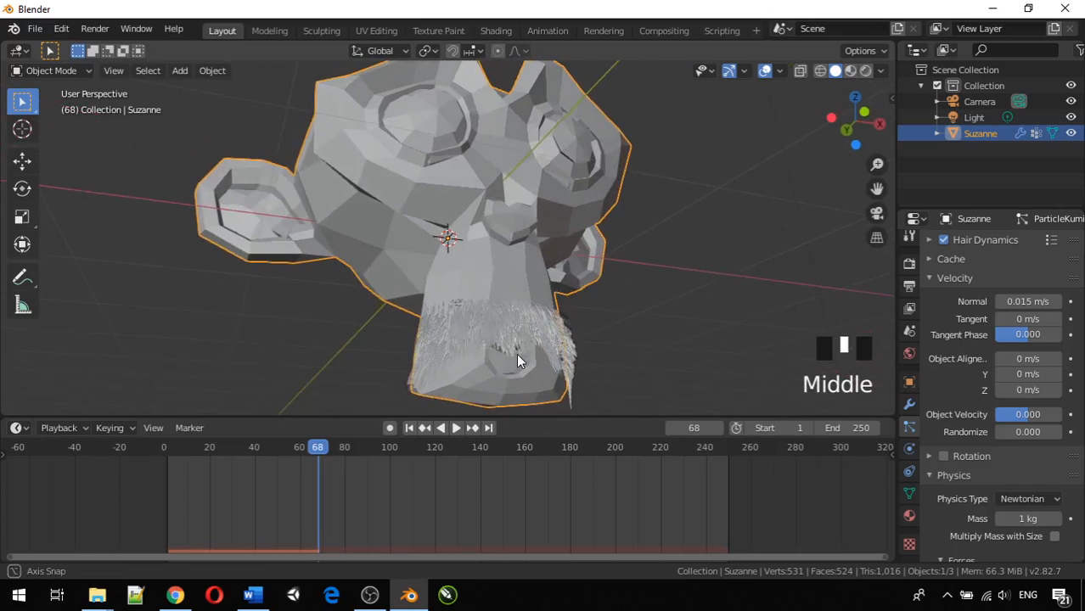
Set the viewport display strand steps of the ParticleKumis system to 4
scroll(999, 382, "down", 3)
scroll(1008, 406, "down", 3)
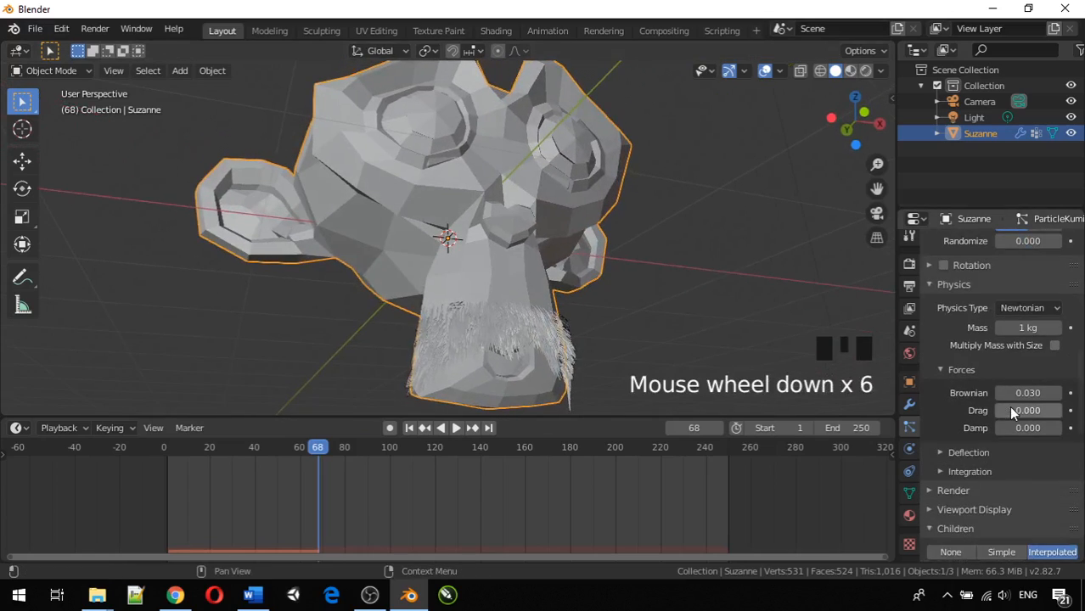
scroll(1008, 406, "up", 2)
scroll(1008, 406, "down", 8)
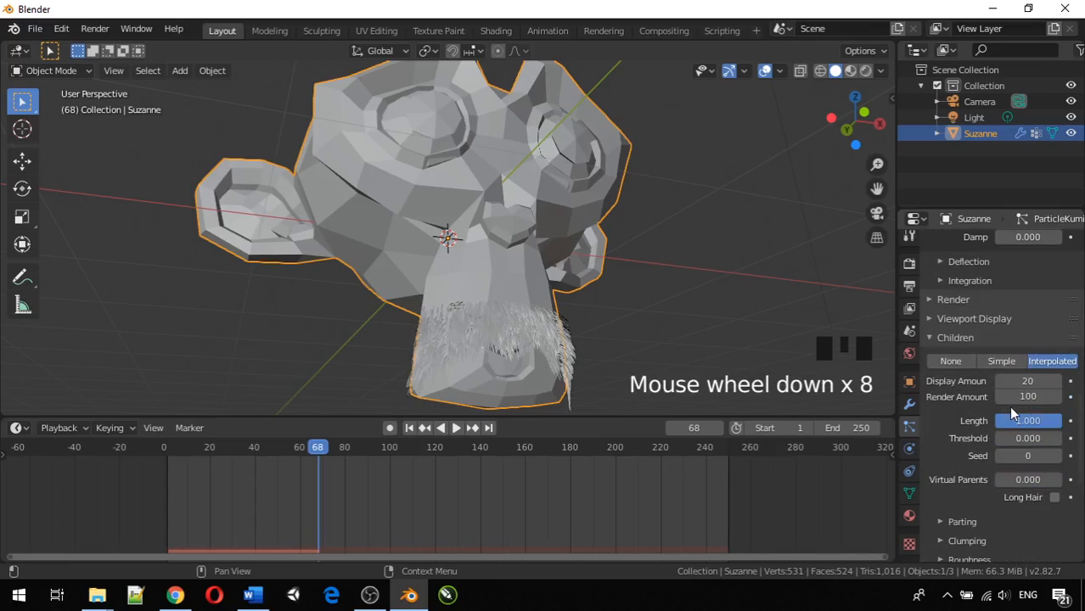
scroll(1008, 405, "down", 1)
left_click(932, 286)
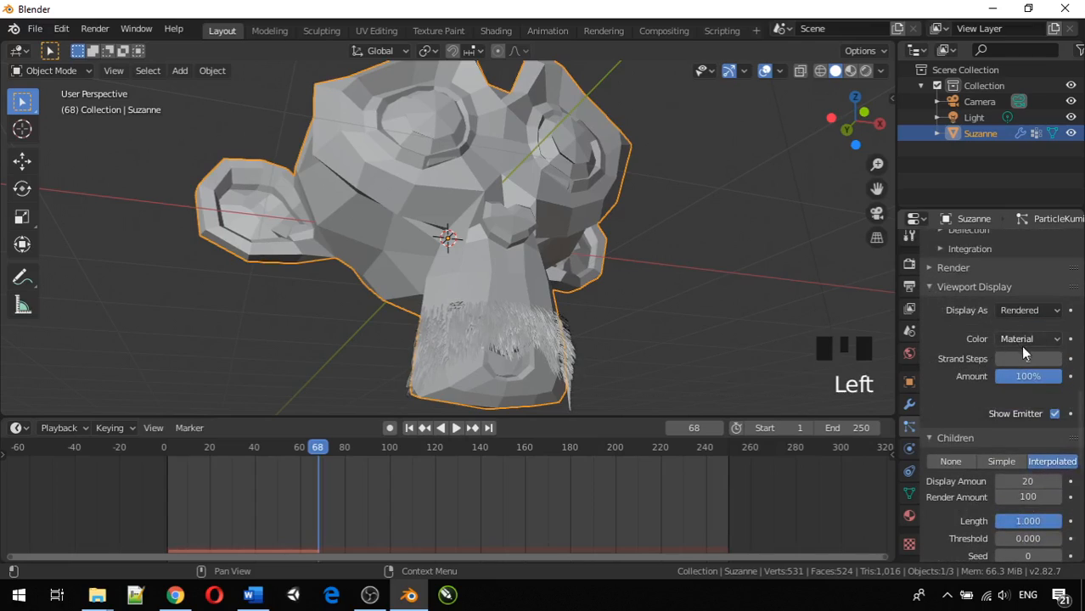
left_click(1060, 360)
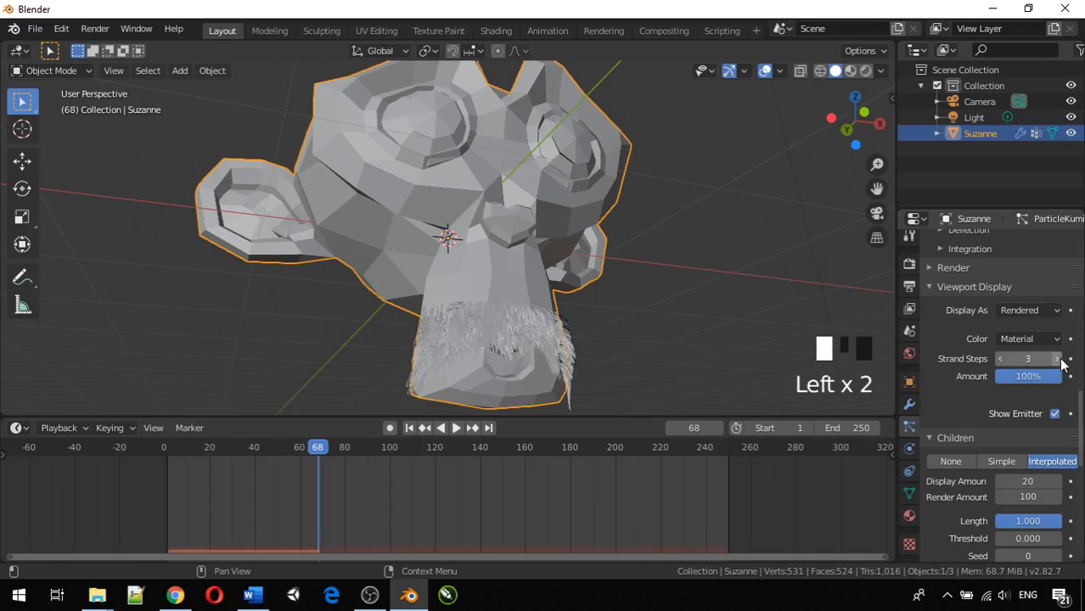
Replay the animation from its start, stop at frame 24, and examine the moustache strands from the side and front
middle_click_drag(730, 289, 547, 371)
key("space")
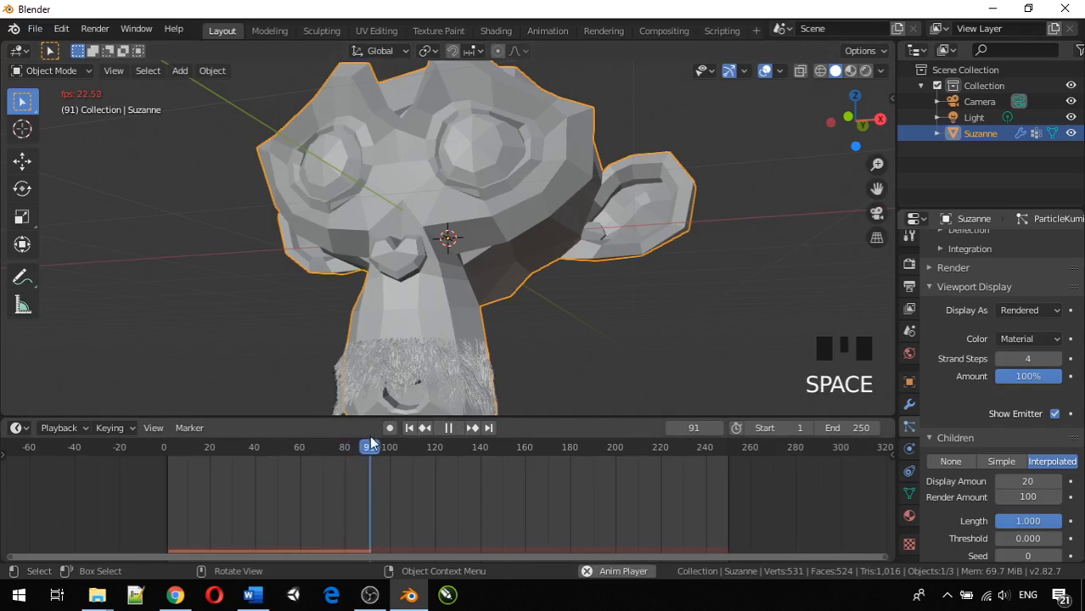
left_click_drag(289, 450, 165, 451)
key("space")
key("space")
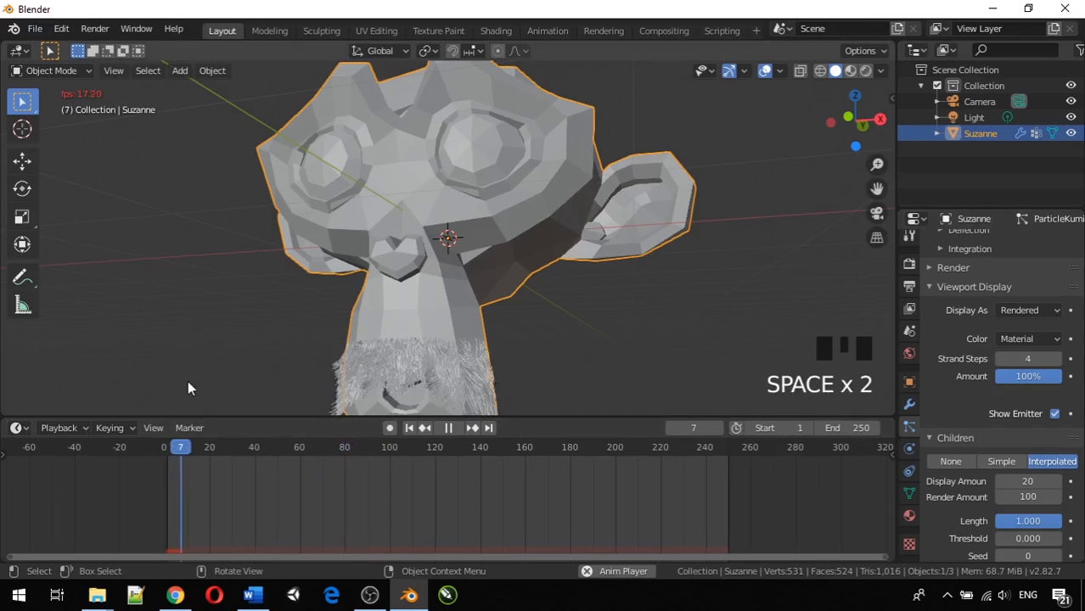
middle_click_drag(473, 375, 421, 373)
scroll(432, 350, "up", 4)
scroll(433, 359, "down", 4)
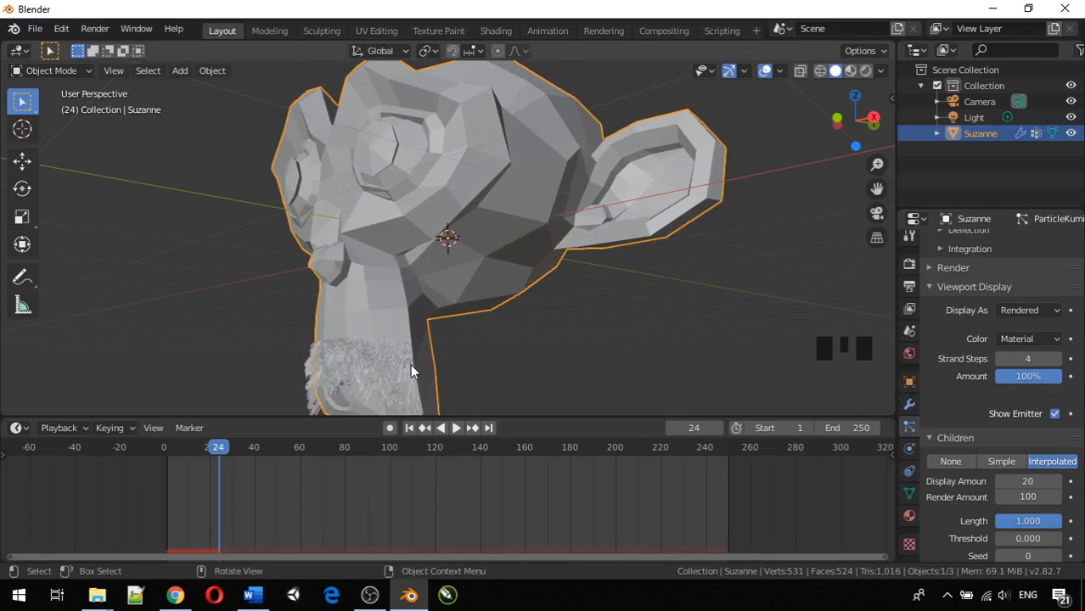
middle_click_drag(411, 366, 546, 371)
Try 8 hair segments for the ParticleKumis system, and settle on 6
scroll(1066, 413, "up", 20)
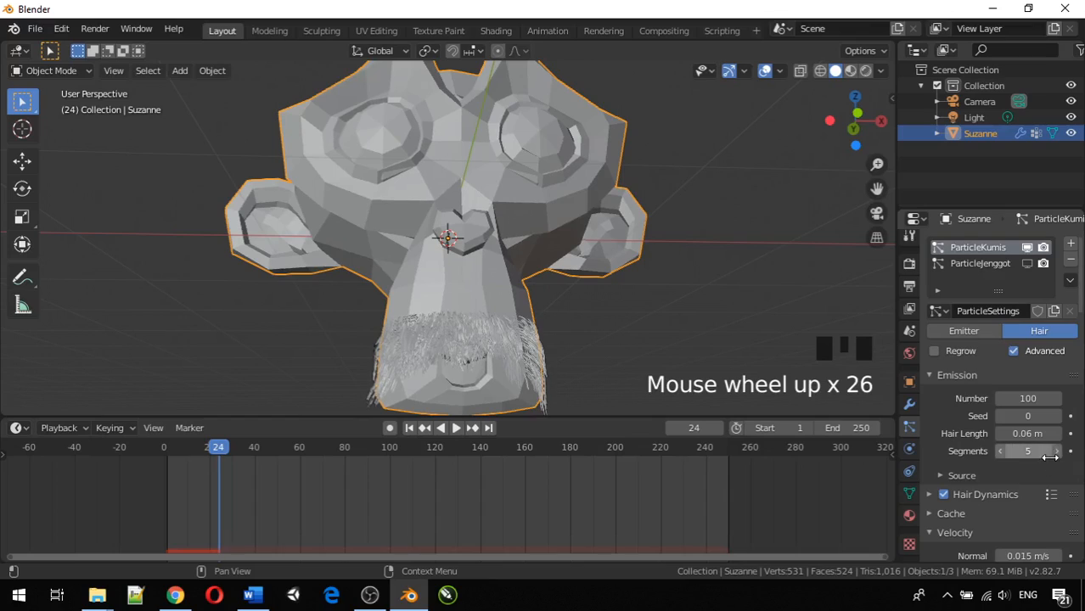
left_click(1056, 451)
left_click(1056, 452)
left_click(1056, 452)
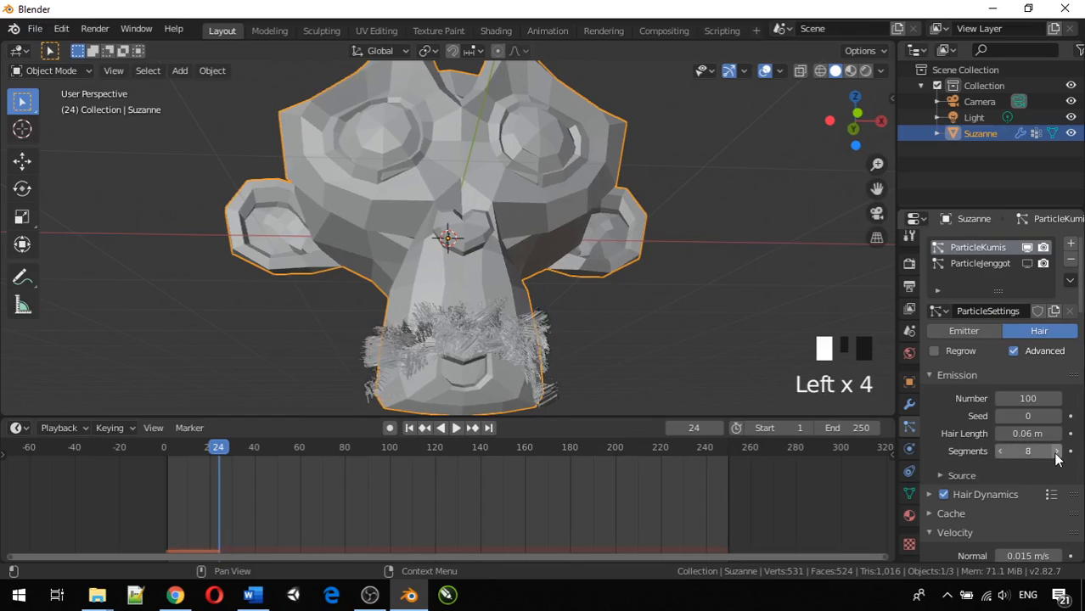
left_click(1001, 451)
left_click(1001, 452)
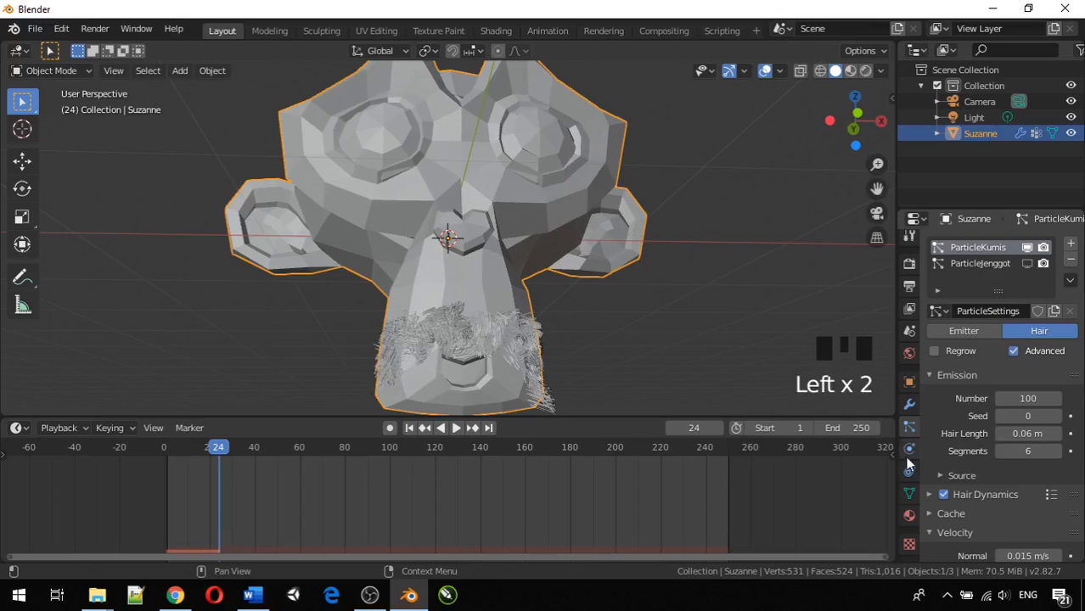
Play the animation from frame 0, stop it at frame 59, and check how the moustache falls around the mouth
left_click(164, 447)
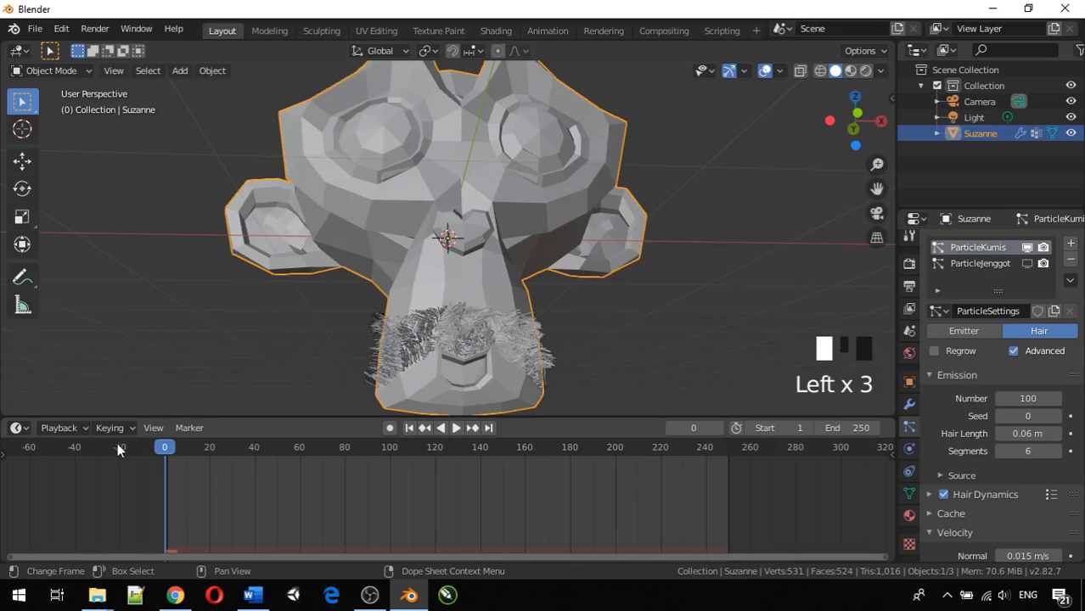
key("space")
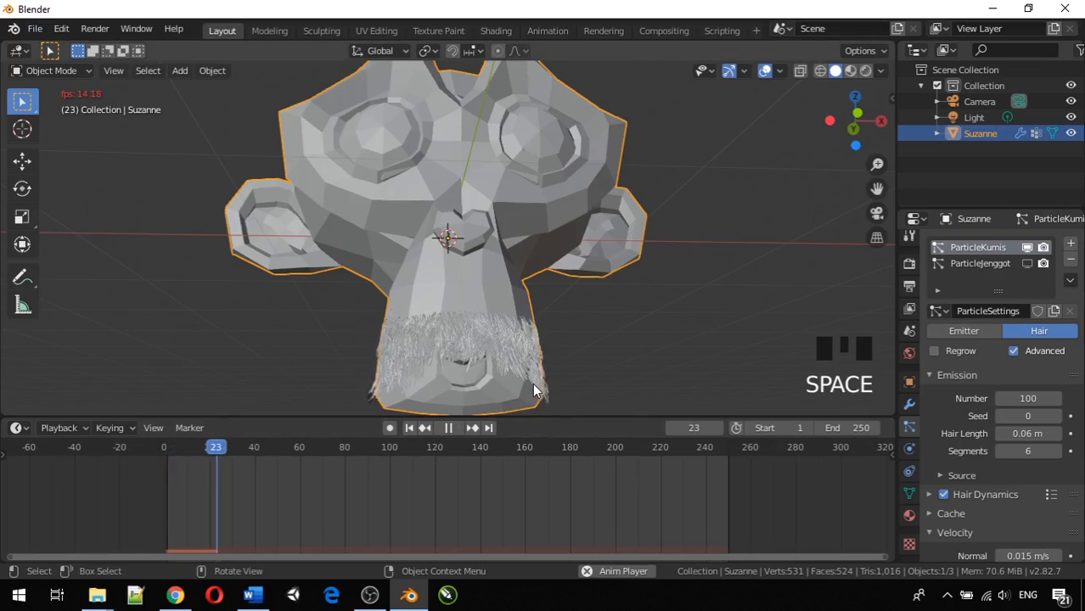
middle_click_drag(533, 382, 498, 356)
key("space")
scroll(1015, 453, "down", 8)
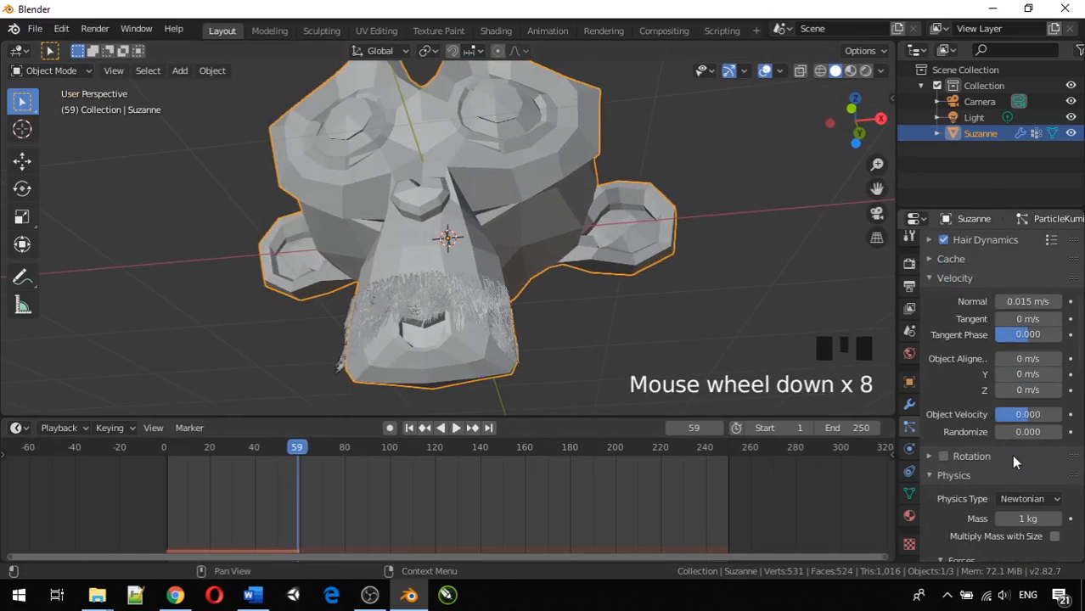
middle_click_drag(368, 336, 376, 293)
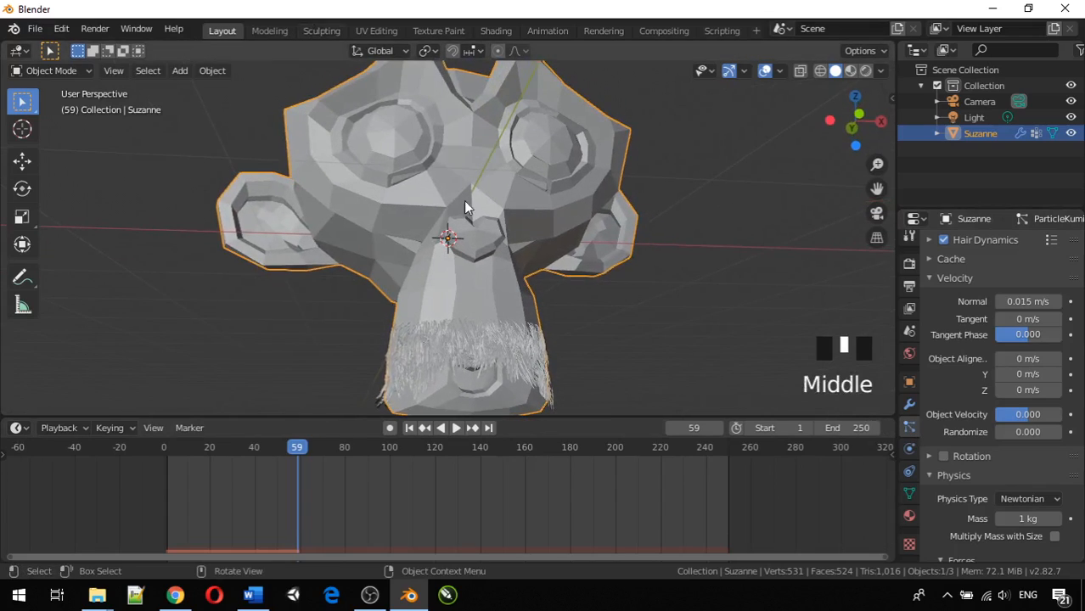
middle_click_drag(464, 200, 484, 212)
scroll(1012, 365, "up", 2)
Hide the ParticleKumis system in the viewport and show the ParticleJenggot system instead
scroll(1012, 365, "up", 15)
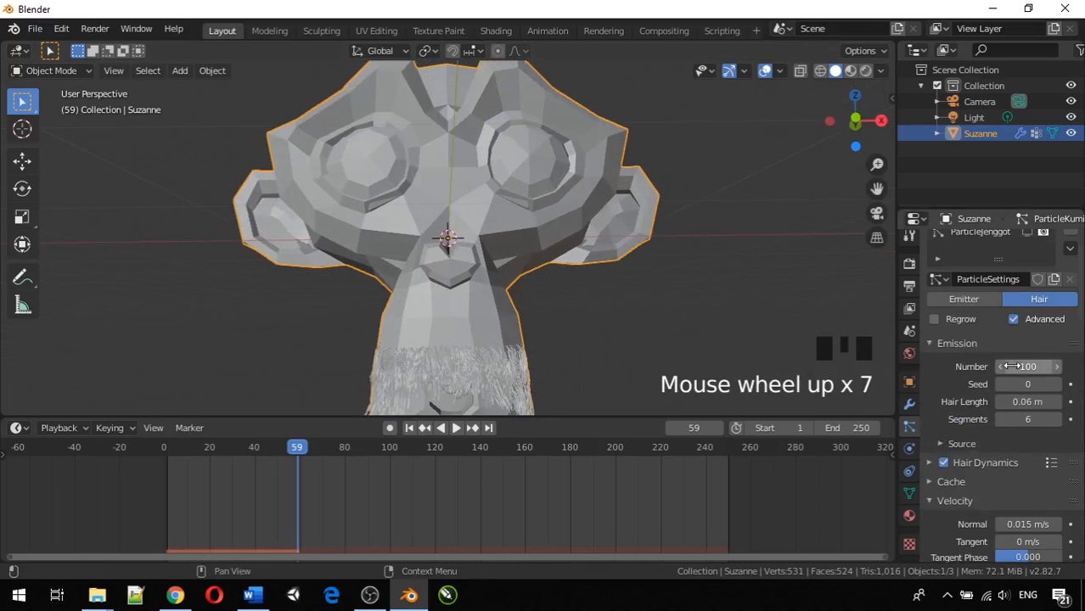
left_click(1027, 248)
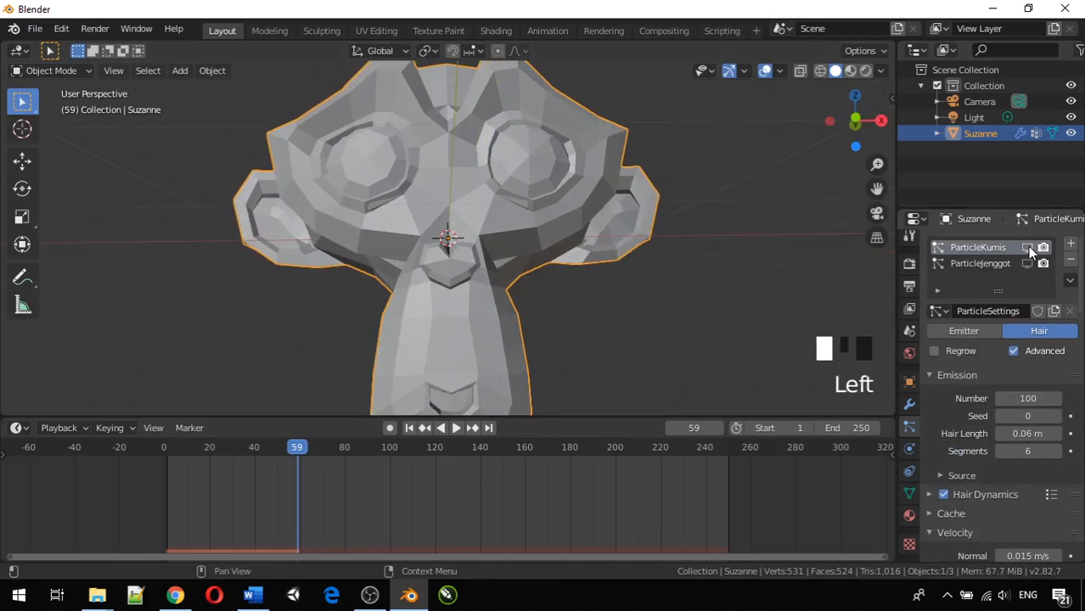
scroll(600, 338, "down", 2)
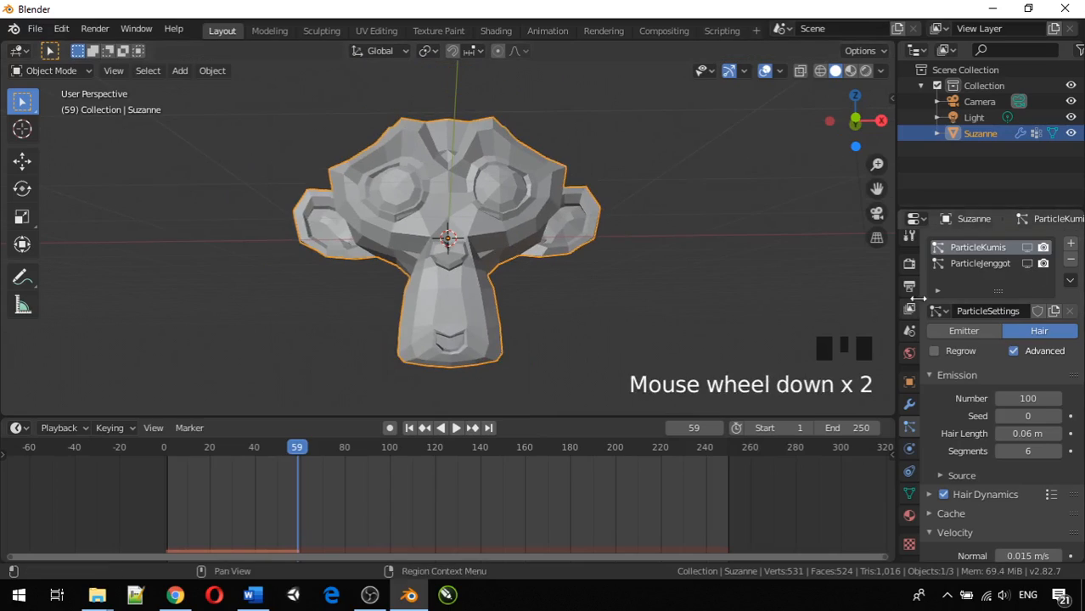
left_click(1025, 263)
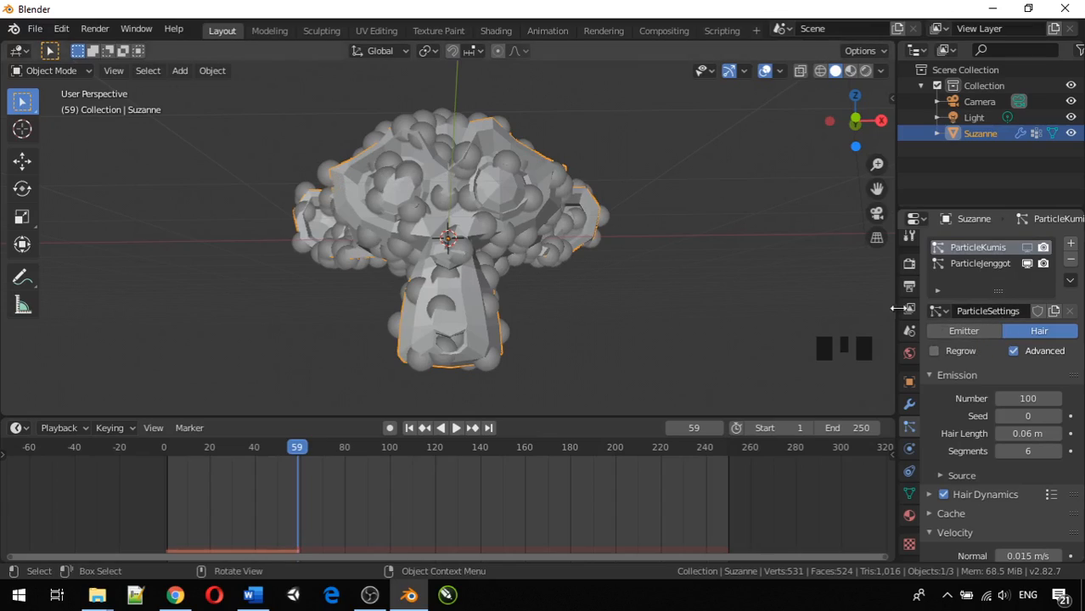
Select the ParticleJenggot system, change its particle type to Hair, and bring up its vertex group settings
left_click(976, 264)
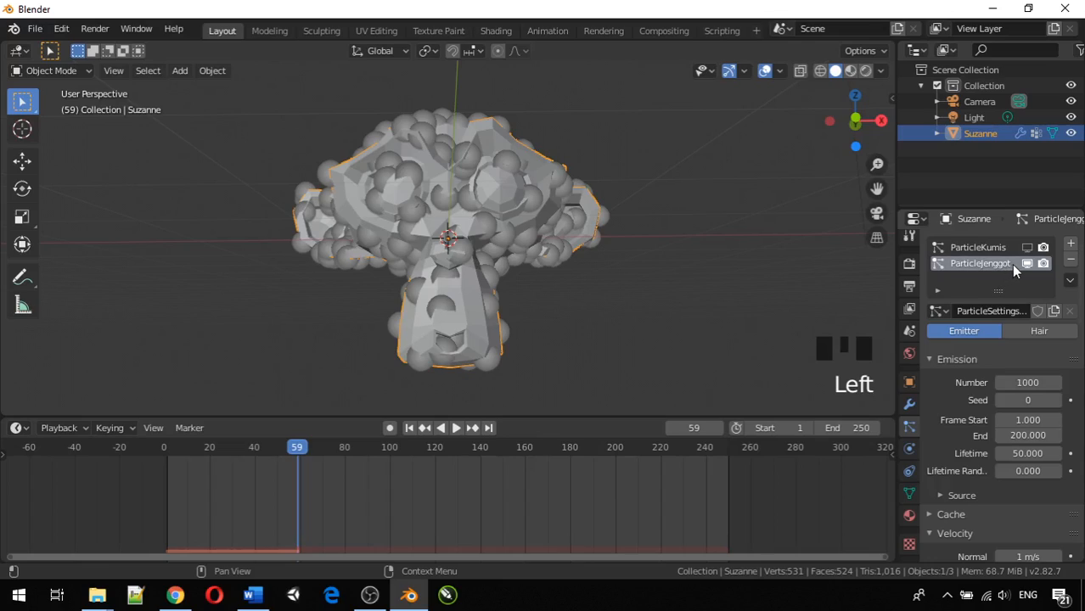
left_click(991, 263)
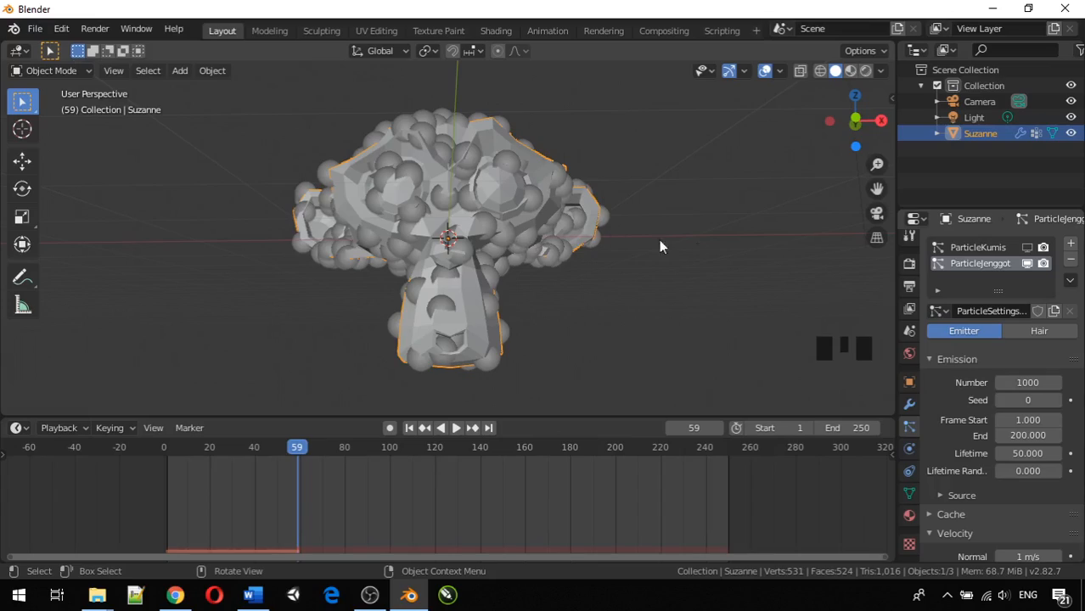
left_click(1039, 331)
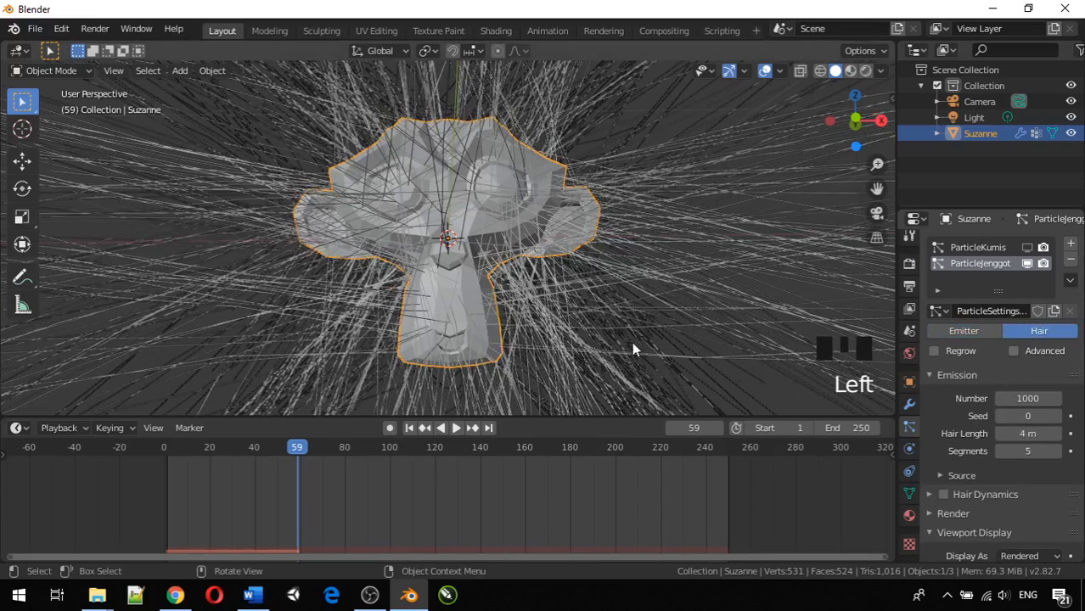
scroll(645, 347, "down", 3)
scroll(975, 428, "down", 13)
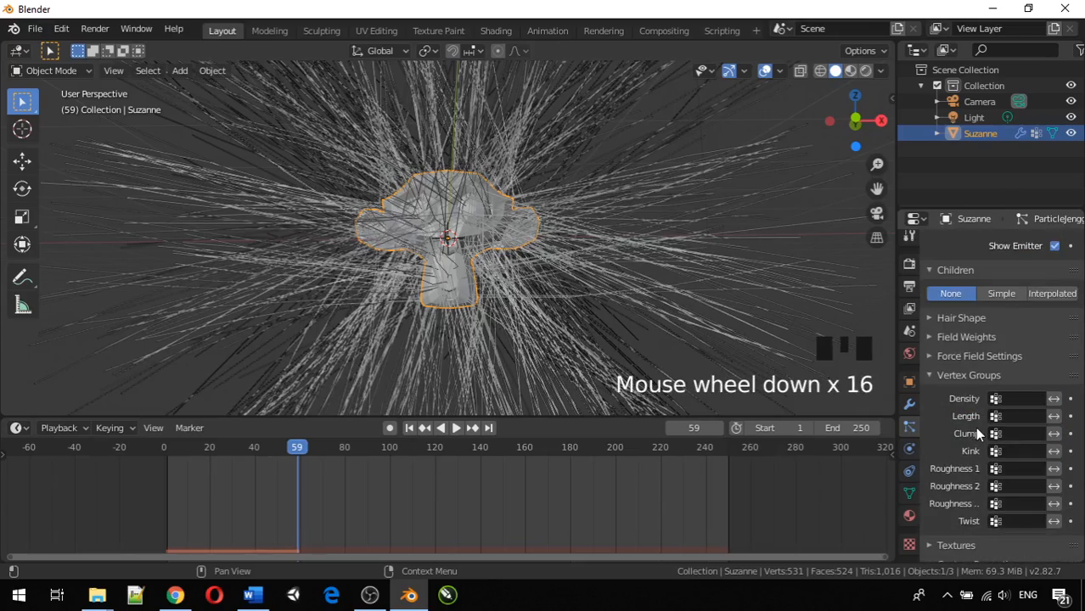
Assign the Jenggot vertex group as the density group of the ParticleJenggot system
scroll(974, 433, "down", 6)
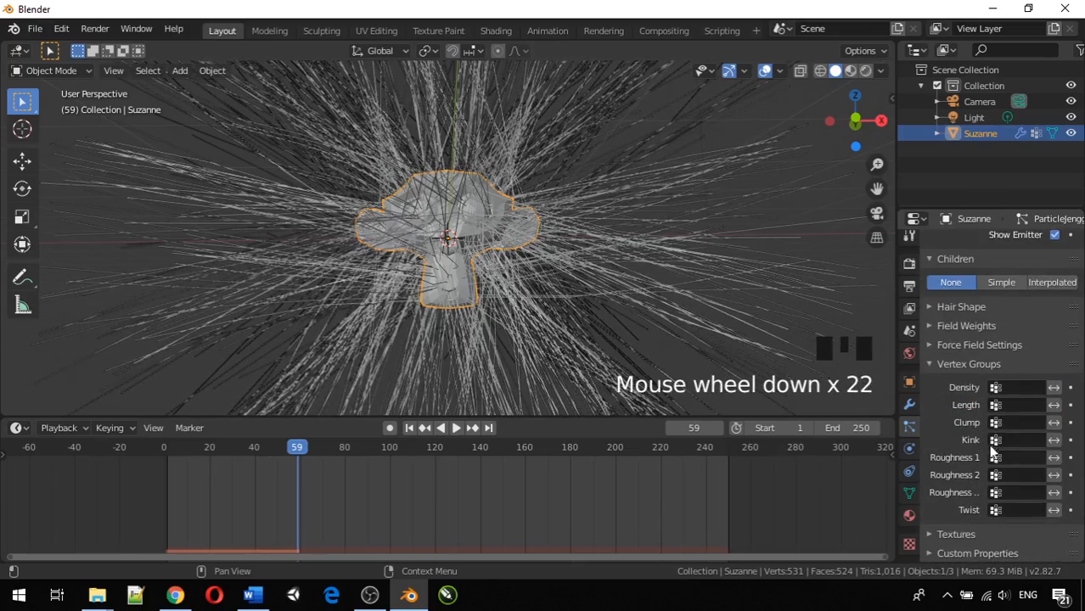
scroll(976, 410, "down", 2)
scroll(966, 399, "up", 1)
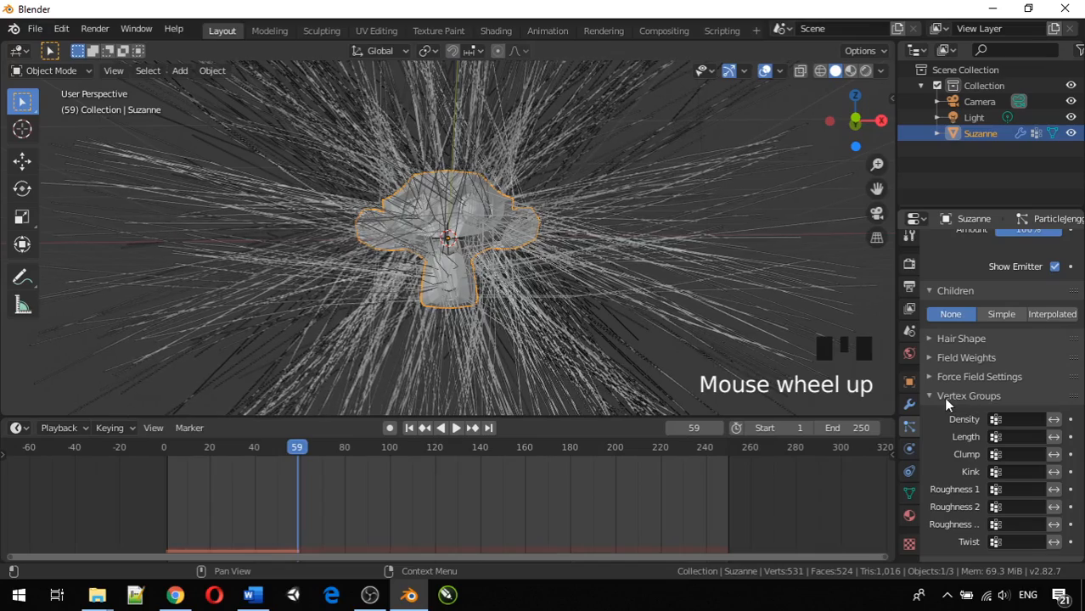
left_click(1019, 420)
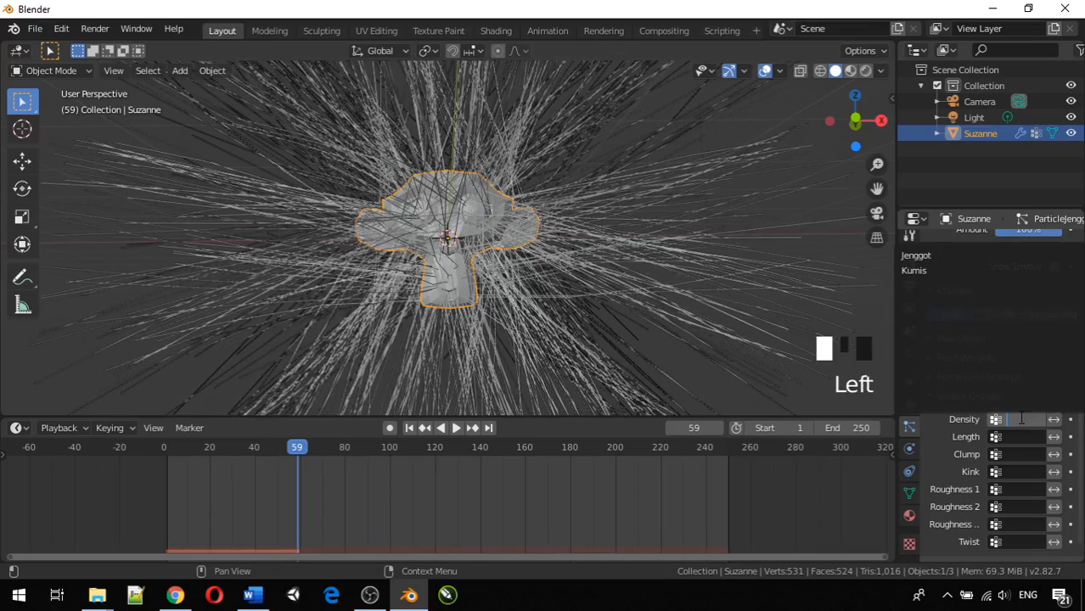
left_click(930, 255)
middle_click_drag(579, 315, 306, 295)
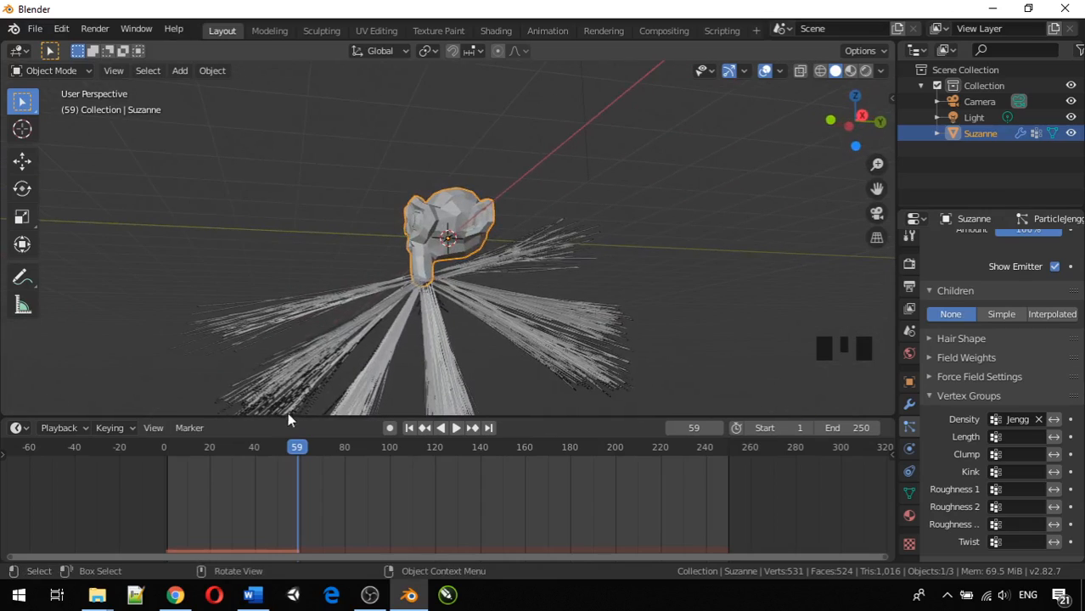
Return the timeline to frame 0 and enable Hair Dynamics for the ParticleJenggot system
key("space")
left_click(287, 452)
left_click_drag(287, 452, 164, 453)
scroll(1000, 432, "up", 14)
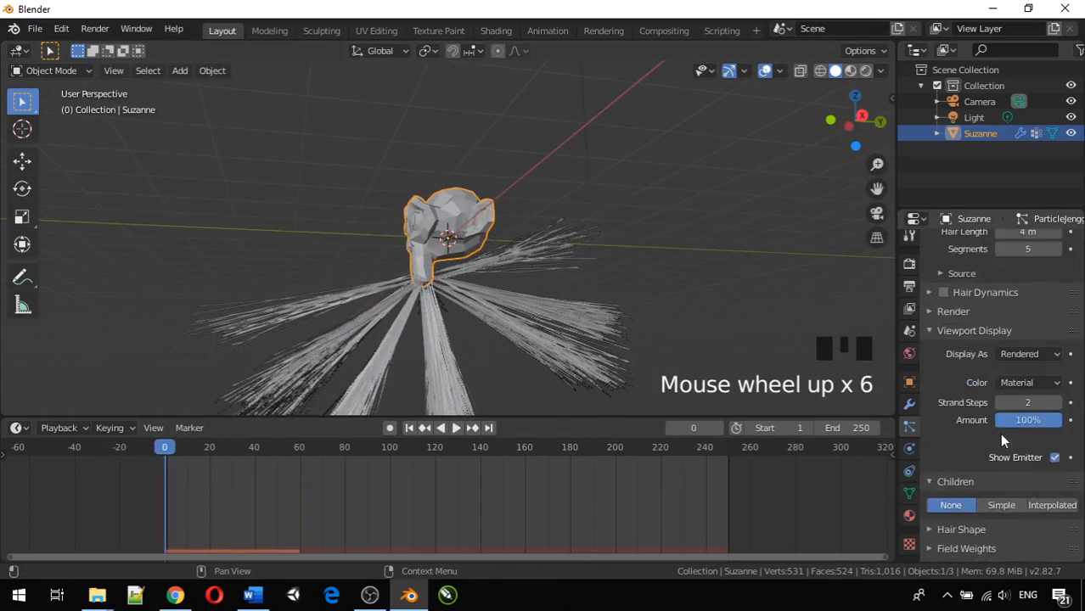
scroll(999, 433, "up", 6)
left_click(943, 494)
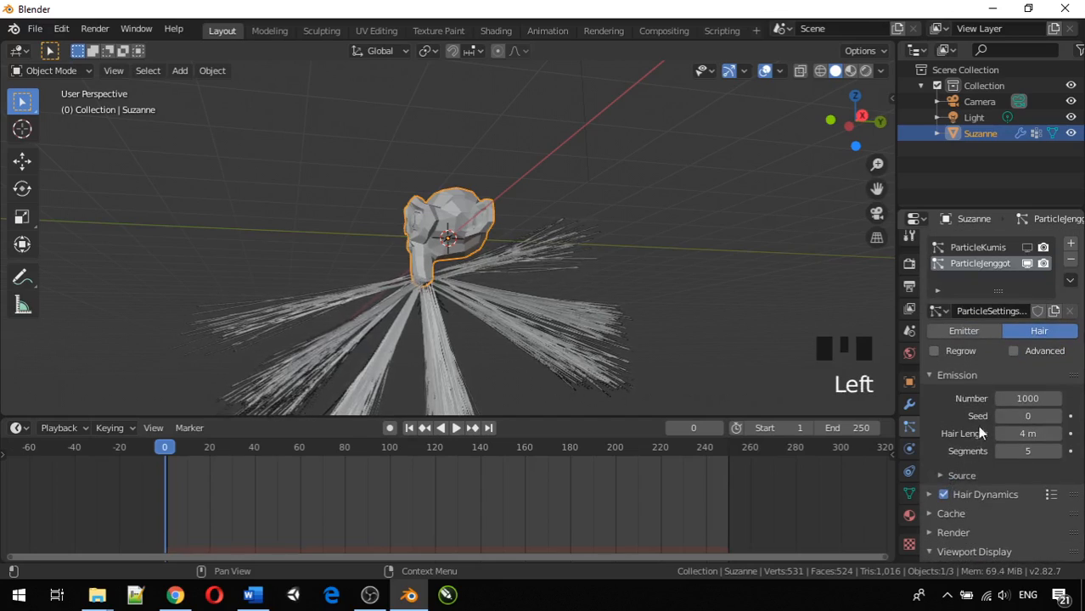
Set the number of beard hairs in the ParticleJenggot emission settings to 120
scroll(980, 365, "down", 4)
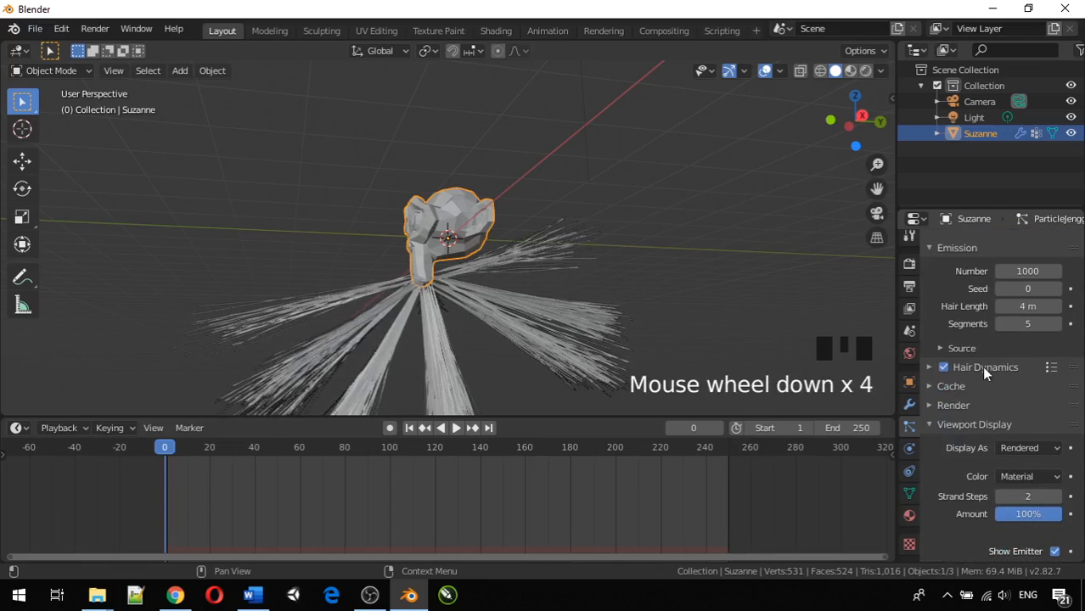
scroll(955, 426, "down", 2)
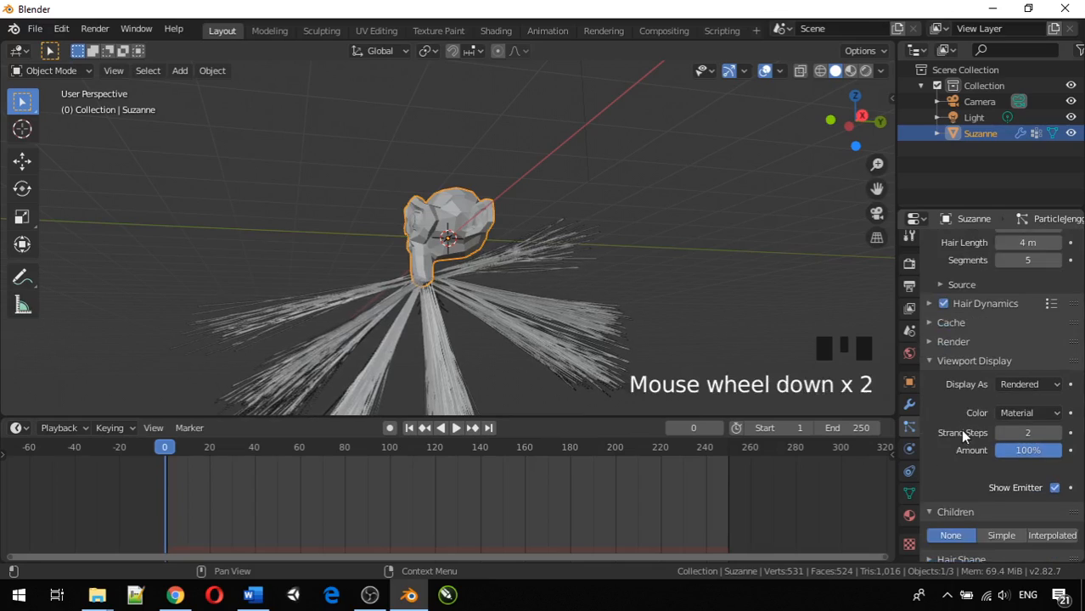
scroll(962, 433, "down", 2)
scroll(961, 434, "down", 3)
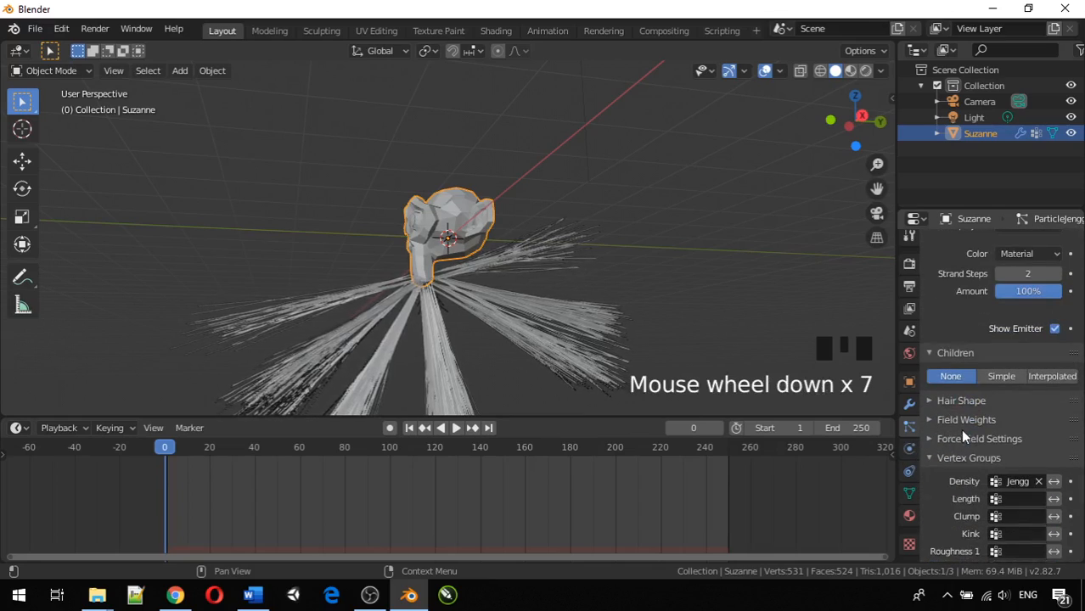
scroll(962, 434, "up", 10)
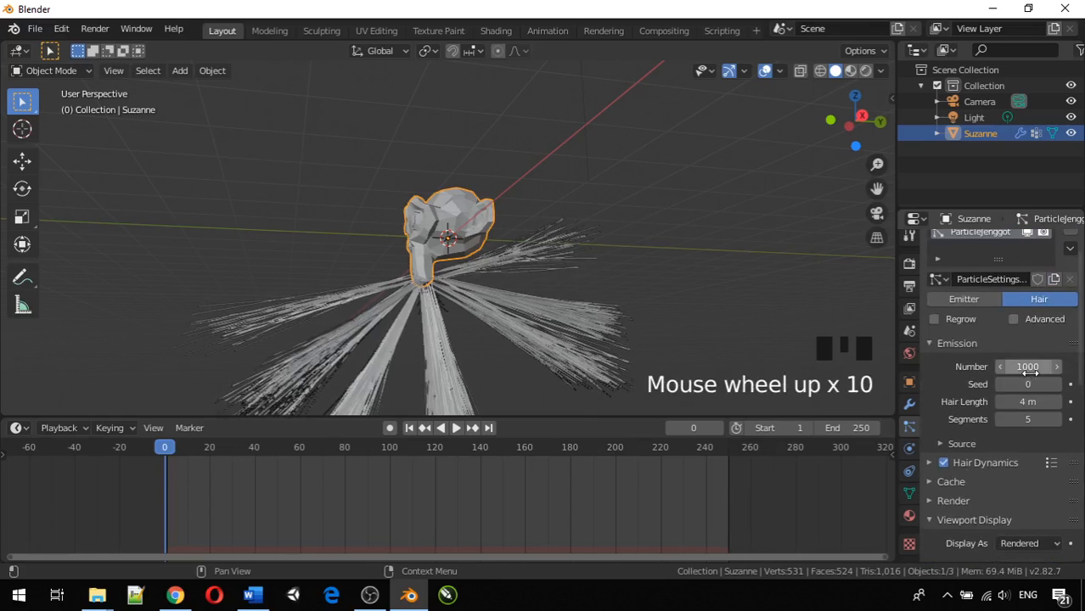
left_click_drag(1027, 372, 908, 372)
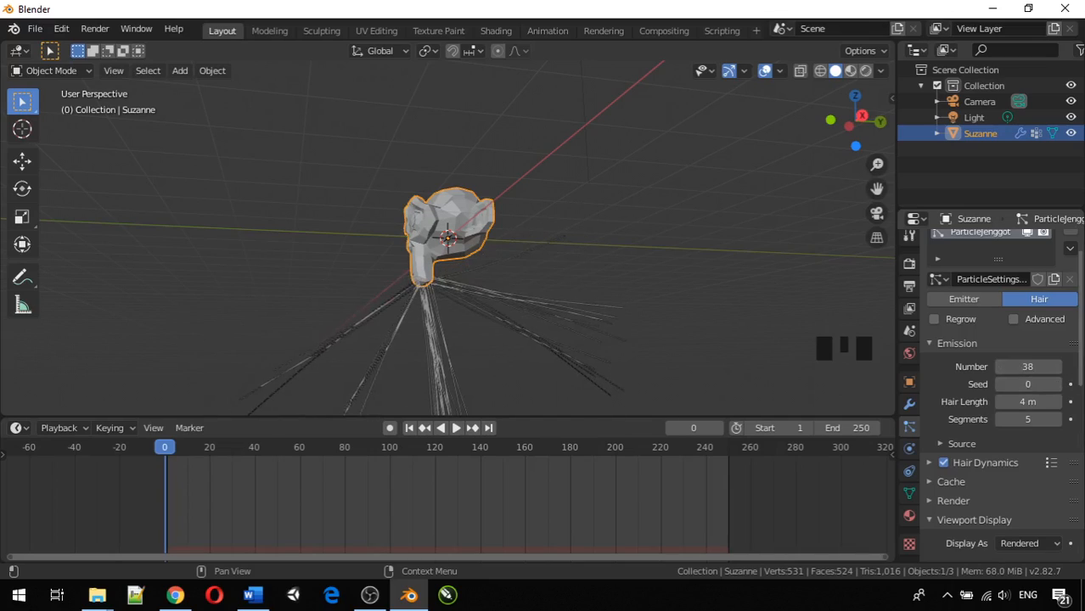
left_click(1001, 367)
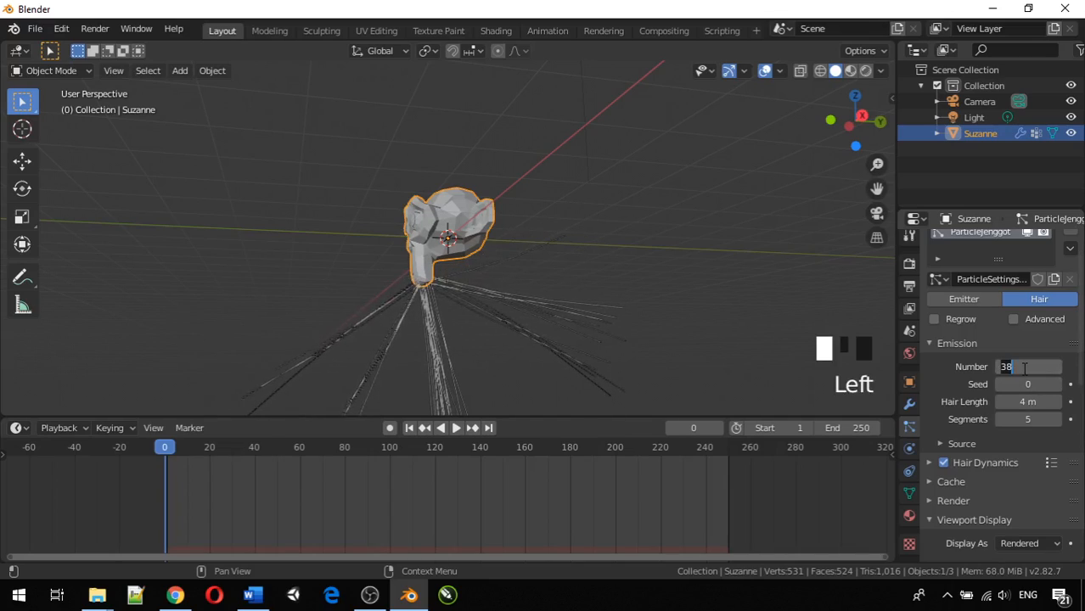
type("1")
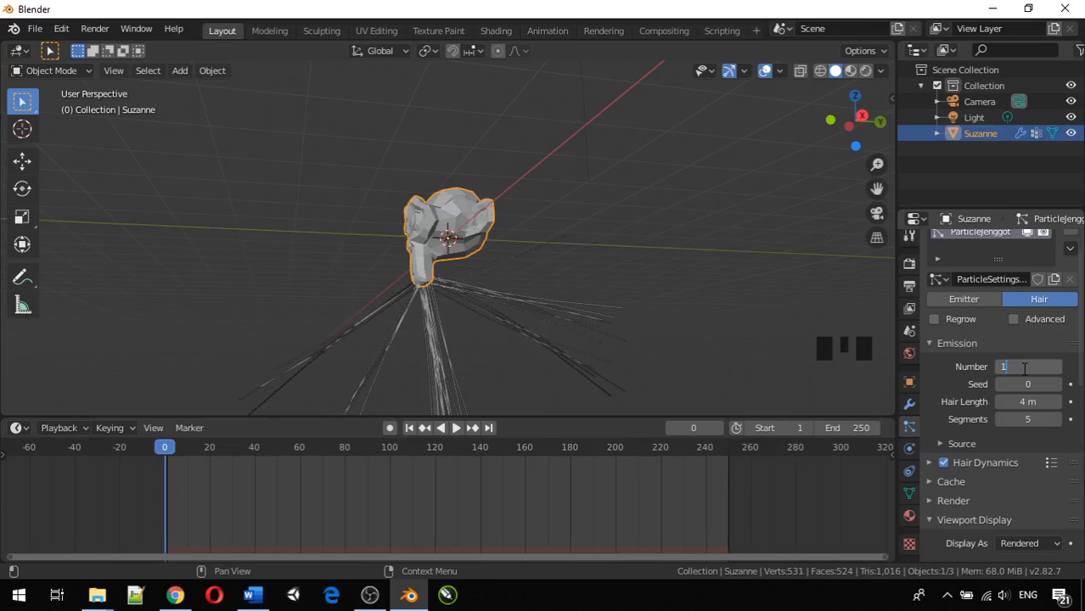
type("00")
key("Return")
Enable the Advanced settings for the beard system and shorten its hair length to 1.18 m
middle_click_drag(423, 303, 604, 315)
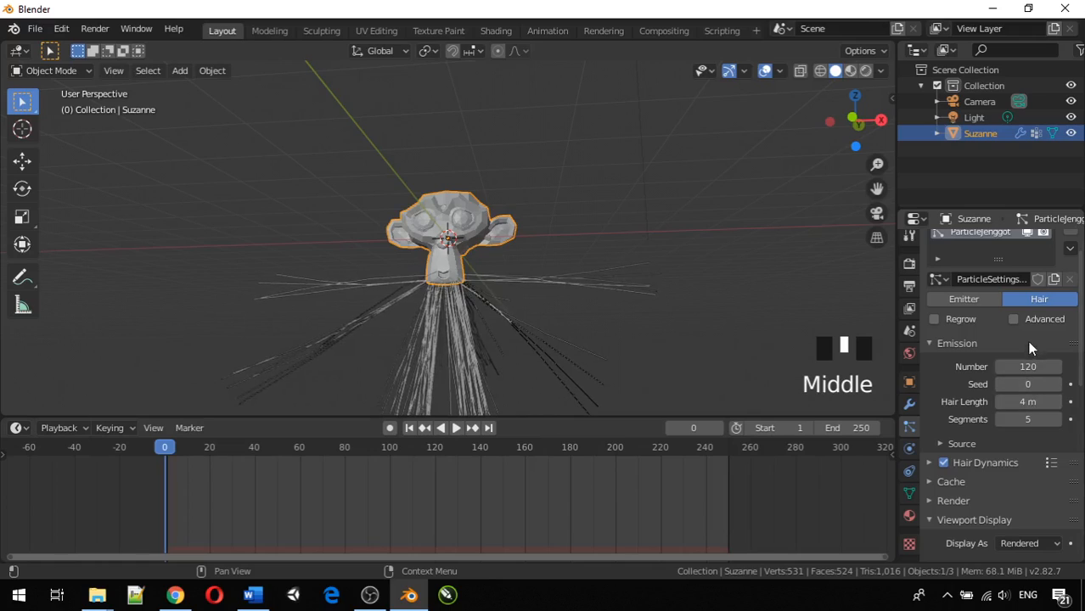
left_click(1014, 319)
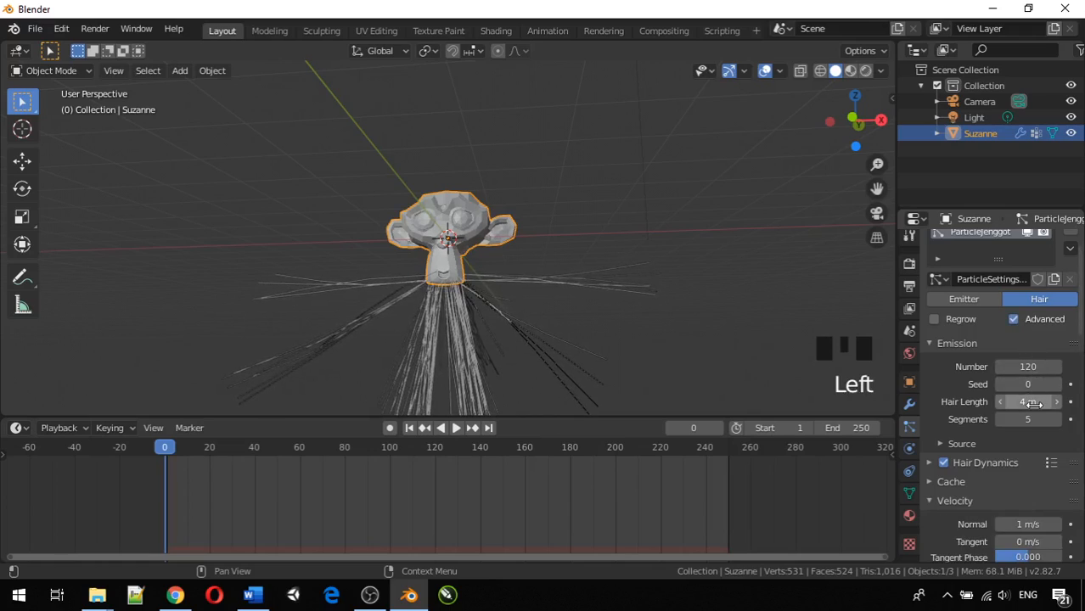
left_click_drag(1032, 404, 987, 404)
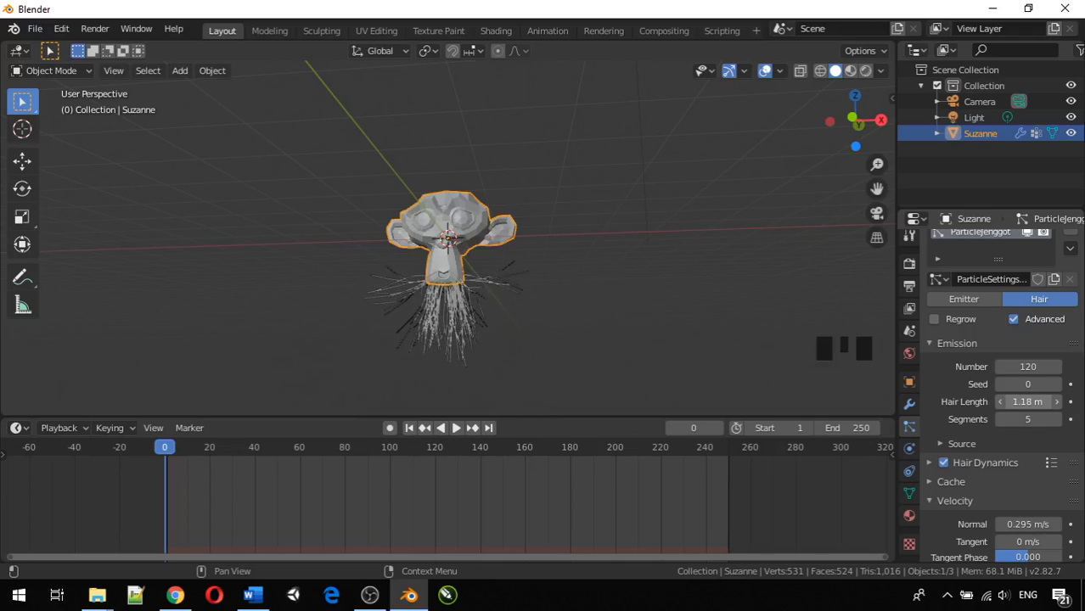
Raise the viewport display strand steps of the beard hair to 4
scroll(1045, 411, "down", 3)
scroll(1037, 410, "down", 10)
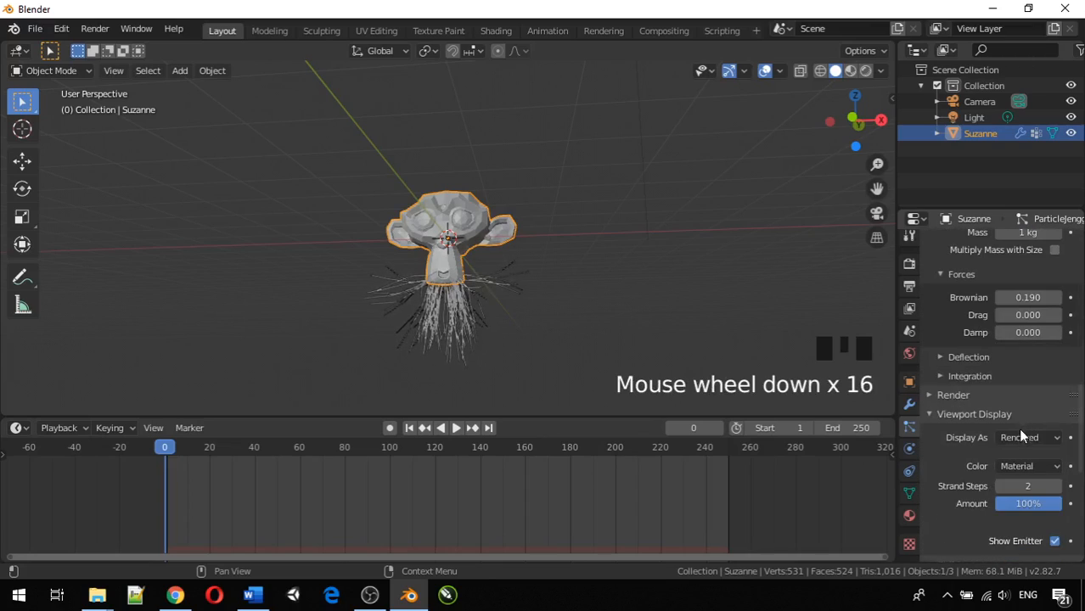
scroll(1028, 454, "down", 2)
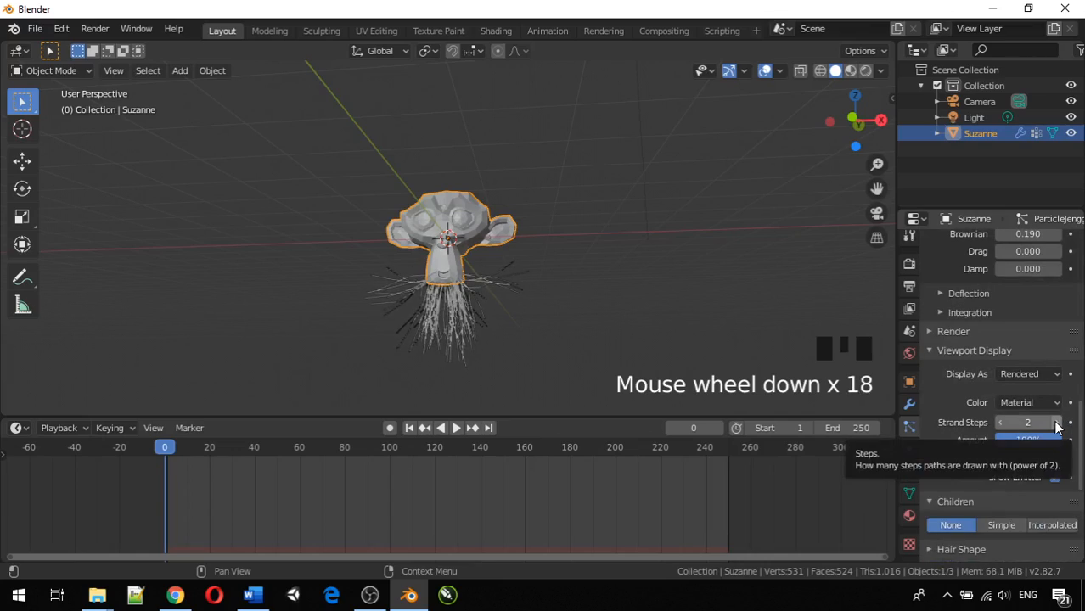
left_click(1056, 423)
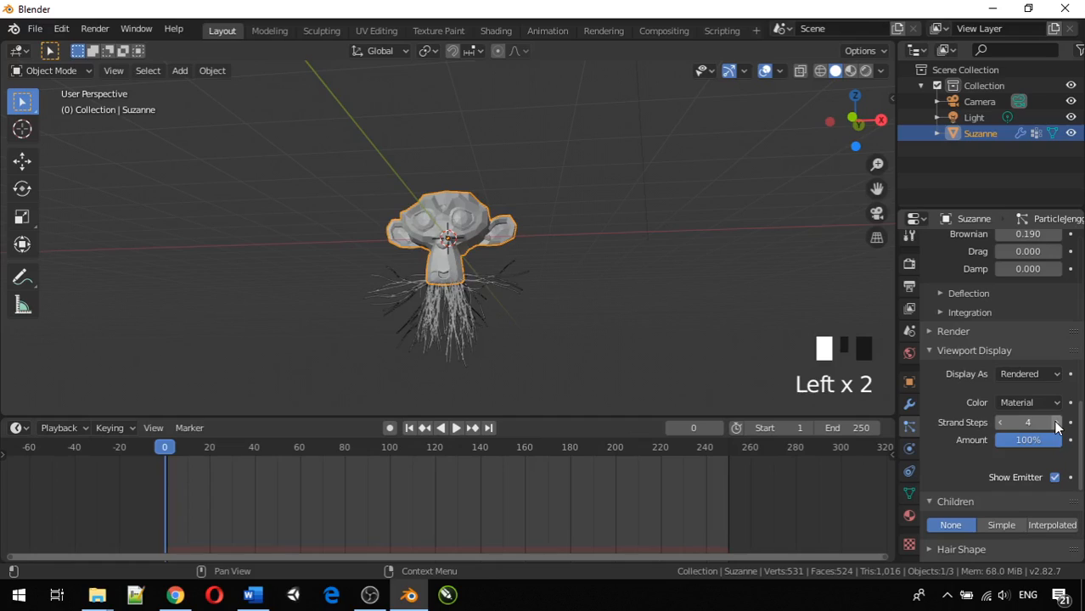
Increase the beard hair's segments to 10 and check its shape around the monkey's chin
scroll(1008, 402, "up", 5)
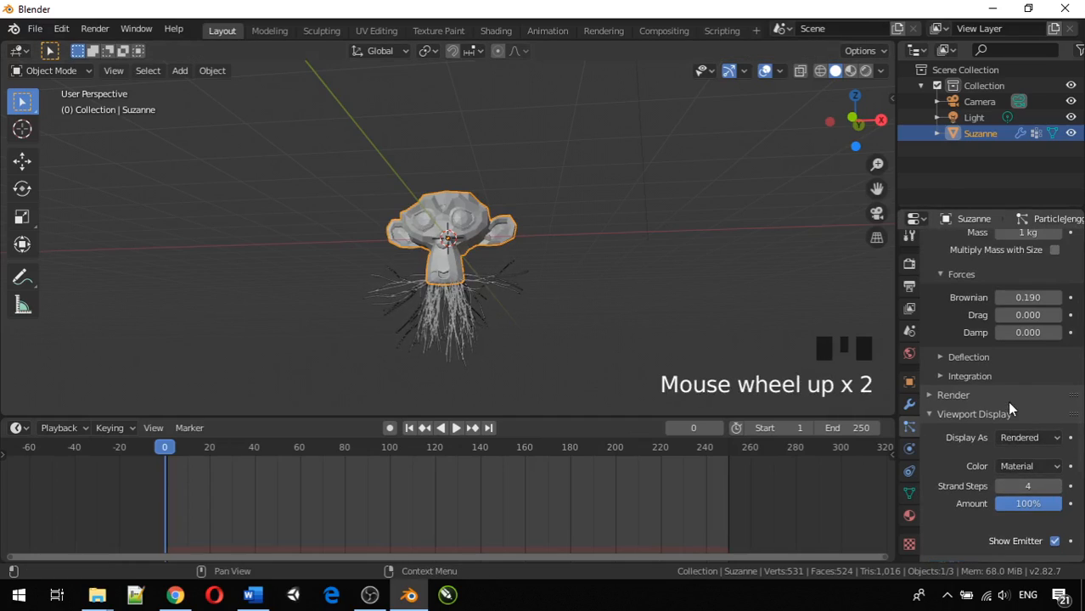
scroll(1007, 399, "up", 19)
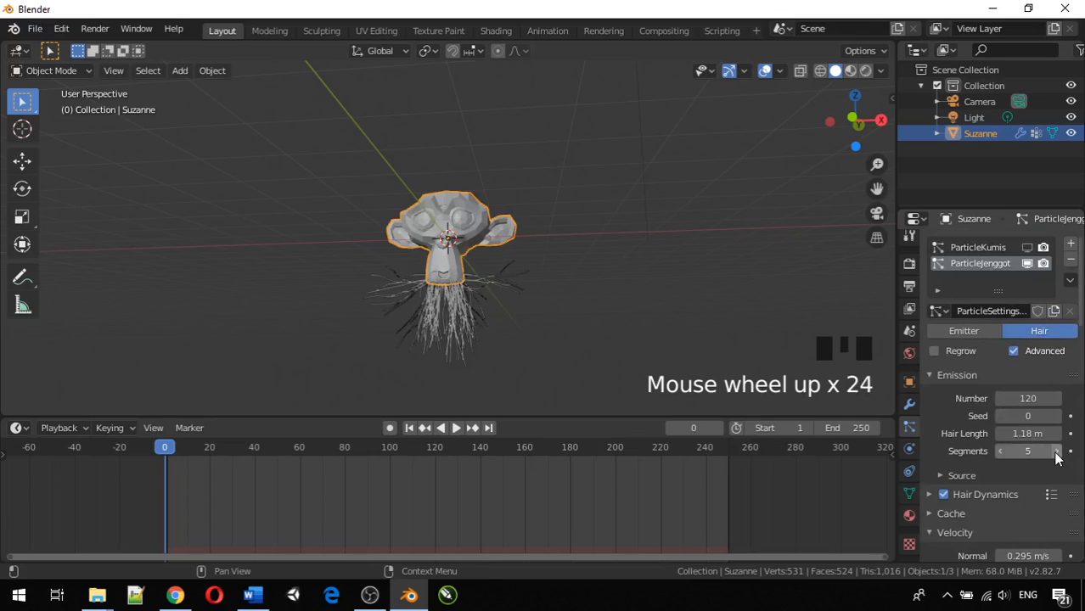
left_click(1056, 451)
left_click(1056, 451)
left_click(1056, 452)
left_click(1055, 452)
left_click(1056, 451)
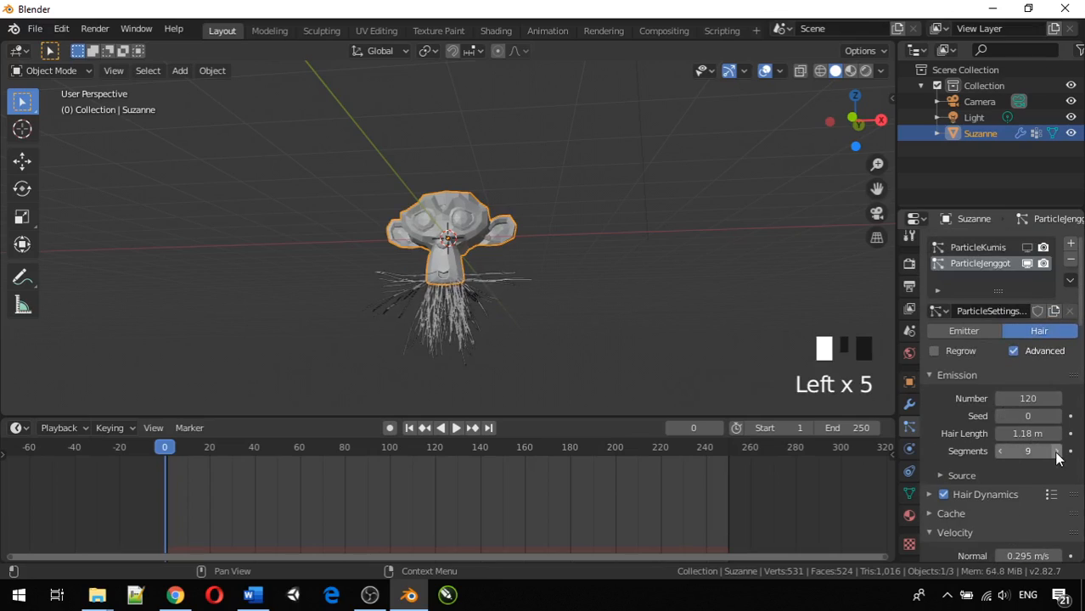
left_click(1056, 452)
middle_click_drag(612, 328, 598, 355)
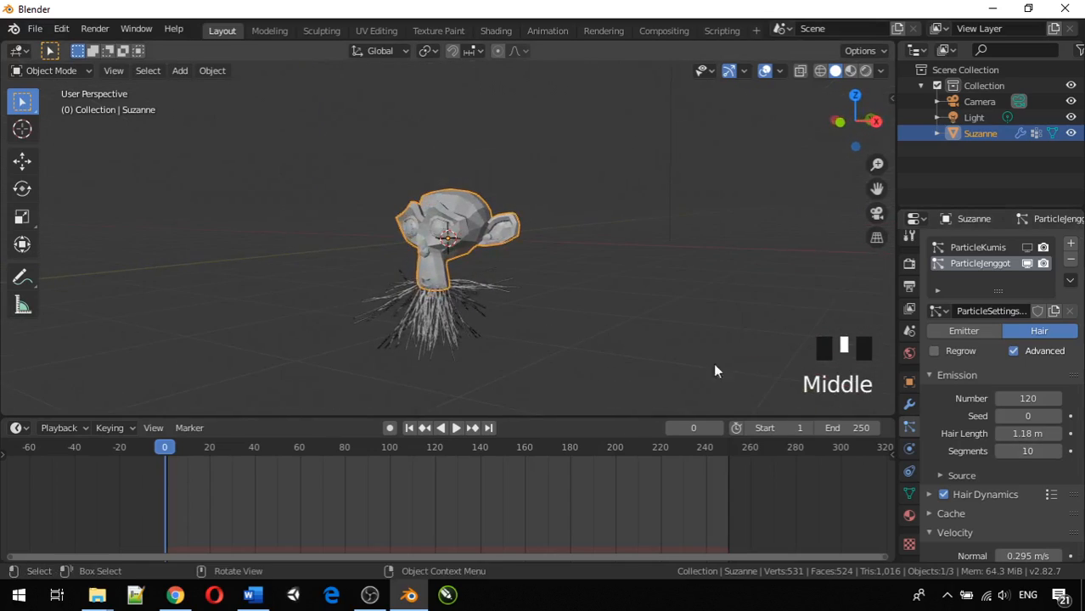
middle_click_drag(457, 310, 530, 308)
scroll(550, 295, "down", 2)
Collapse the Emission, Velocity, Physics and Viewport Display sections of the beard's particle settings
scroll(980, 441, "down", 4)
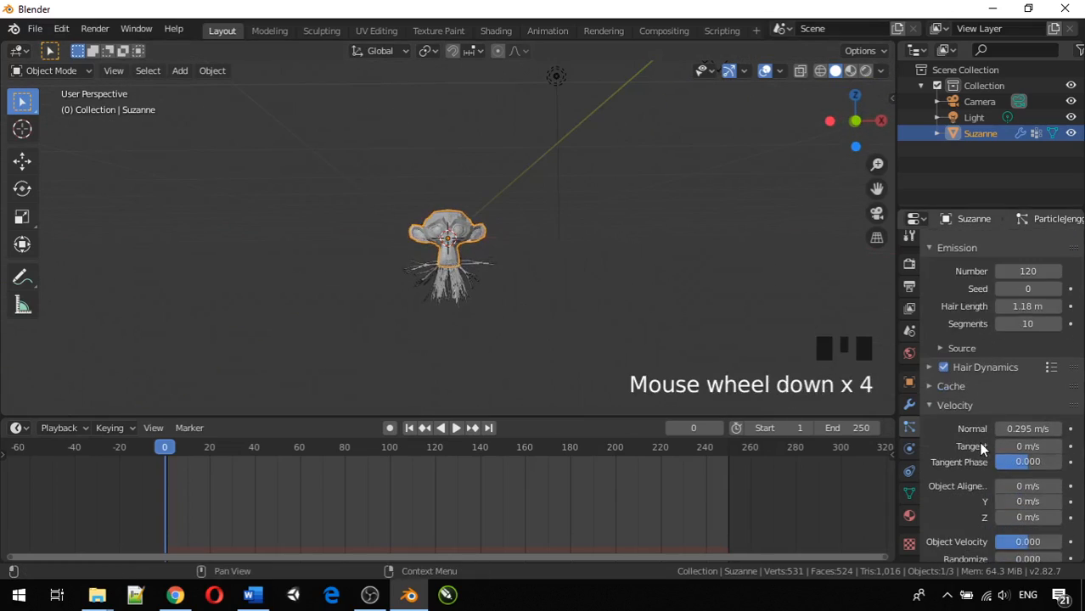
scroll(967, 410, "up", 3)
left_click(927, 344)
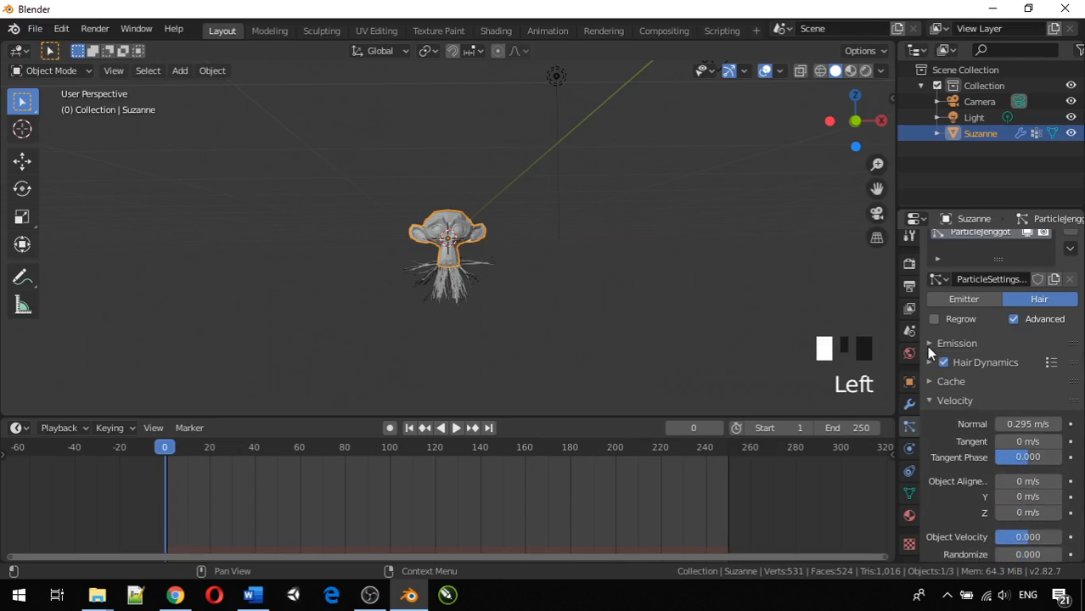
left_click(927, 400)
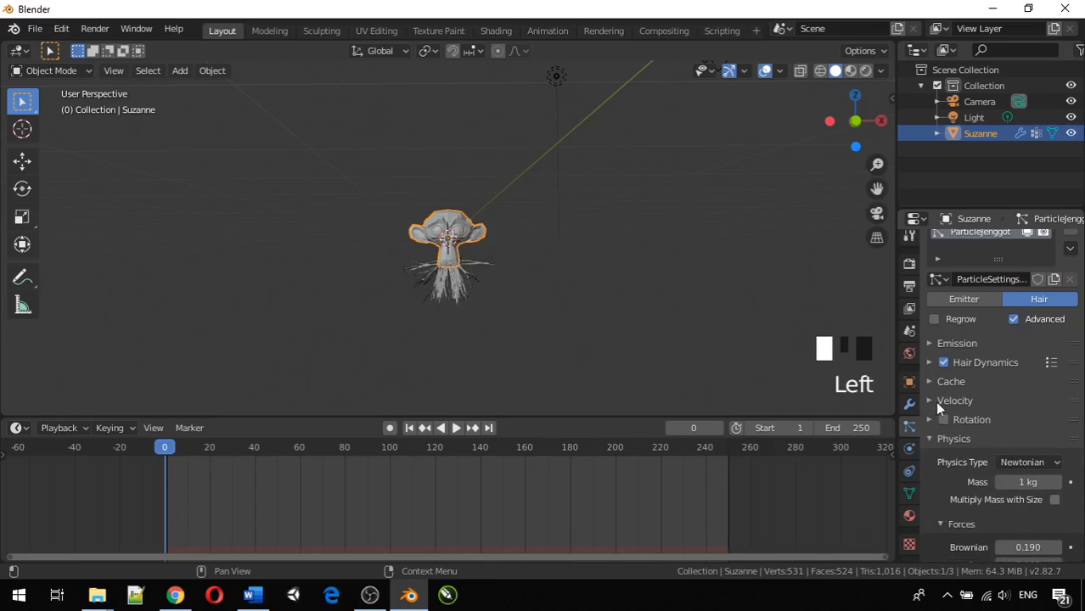
left_click(928, 436)
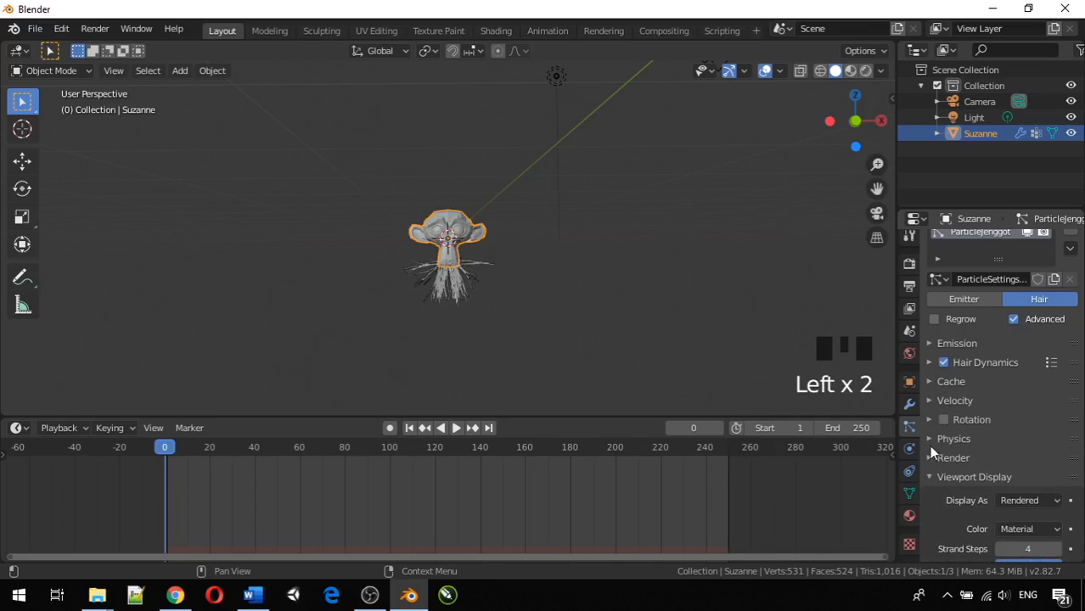
scroll(927, 458, "down", 4)
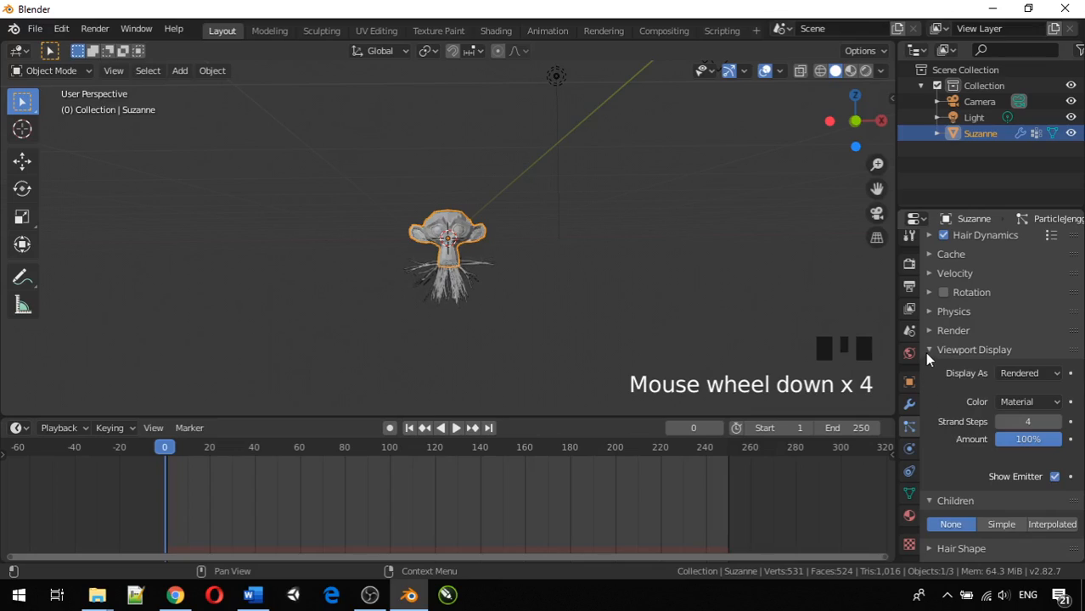
left_click(926, 351)
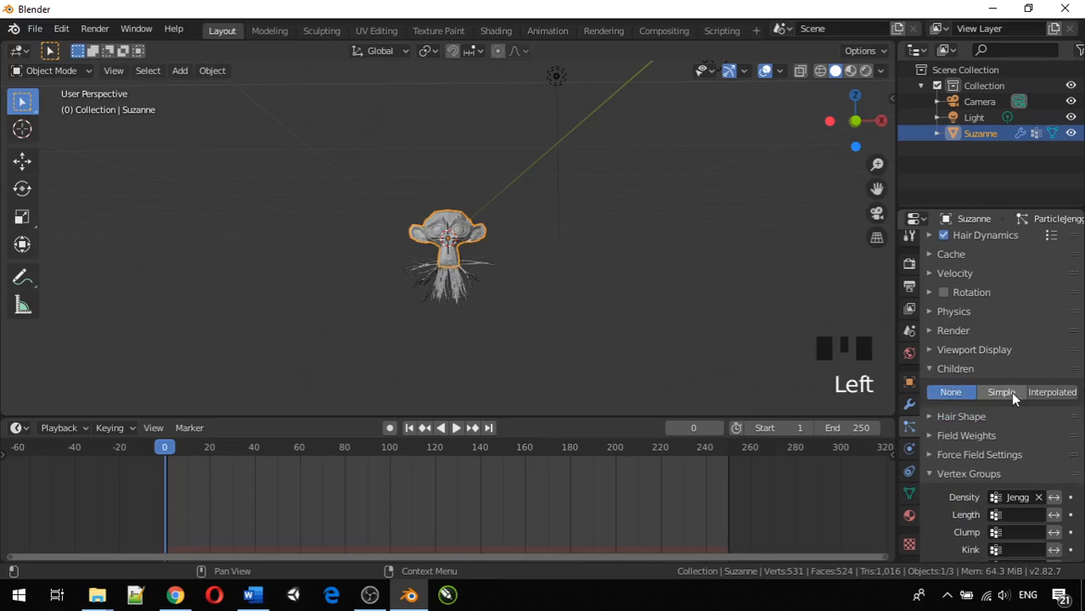
Give the beard interpolated children with a display amount of 28, and inspect the fuller beard up close
left_click(1043, 391)
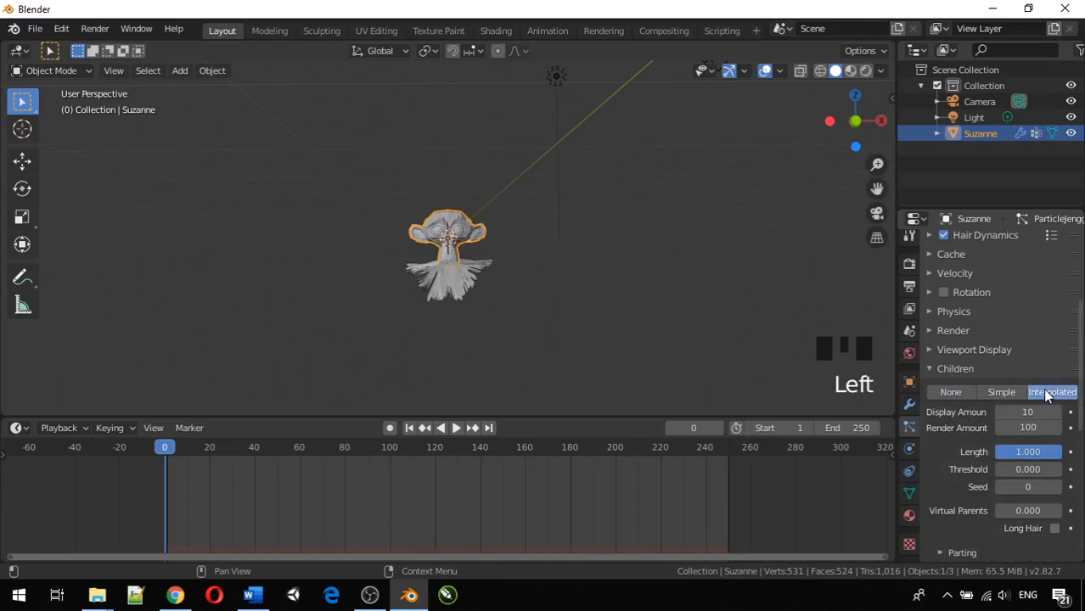
left_click(1055, 412)
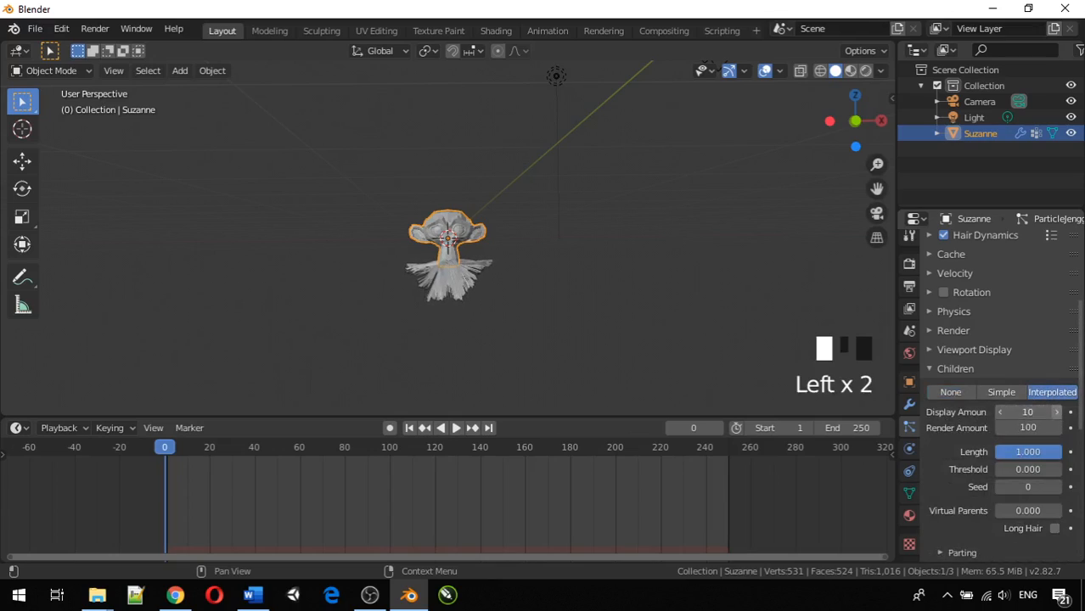
left_click(1056, 412)
left_click(1056, 413)
left_click(1056, 413)
left_click(1056, 413)
left_click(1056, 413)
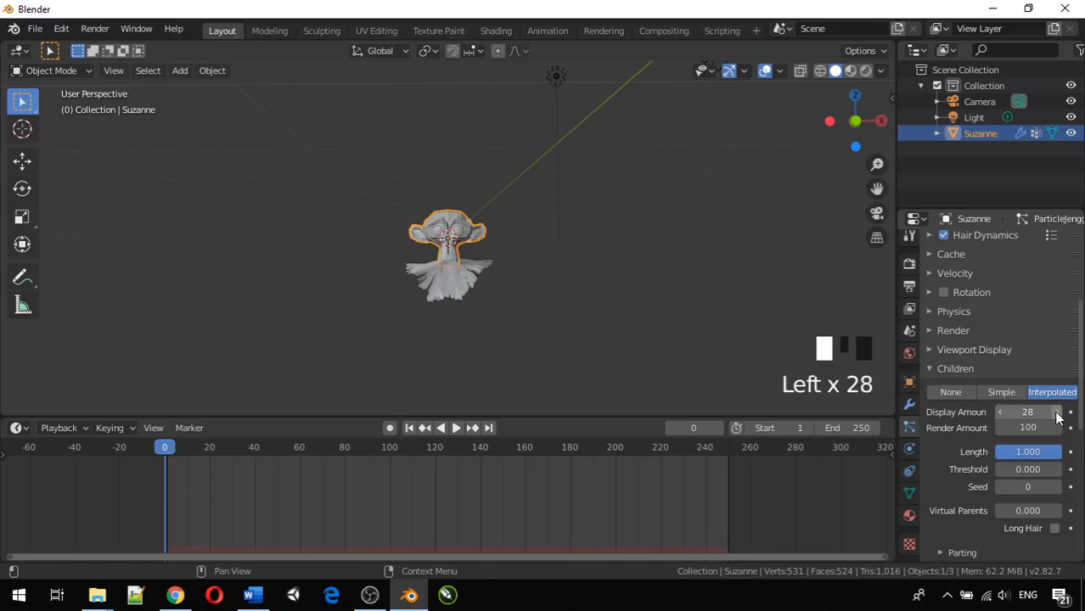
middle_click_drag(611, 311, 633, 362)
scroll(453, 294, "up", 8)
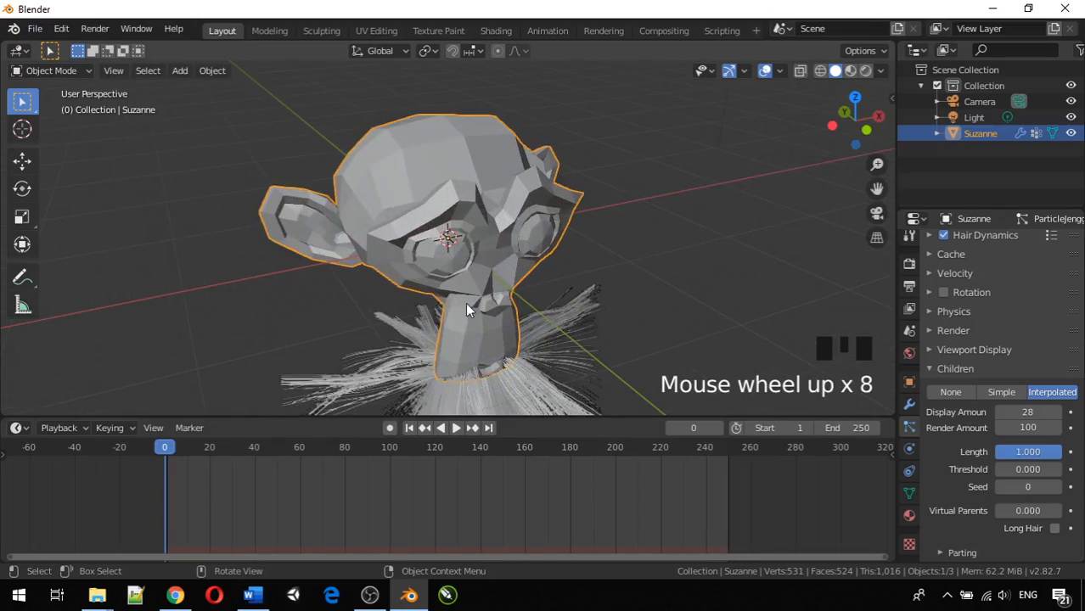
middle_click_drag(466, 309, 809, 387)
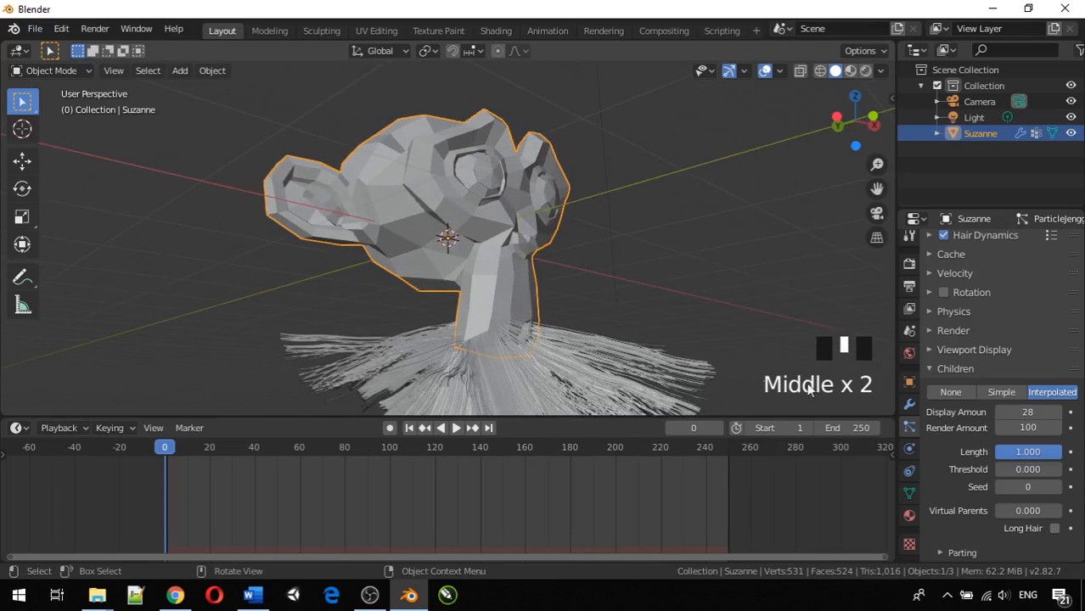
scroll(977, 497, "down", 1)
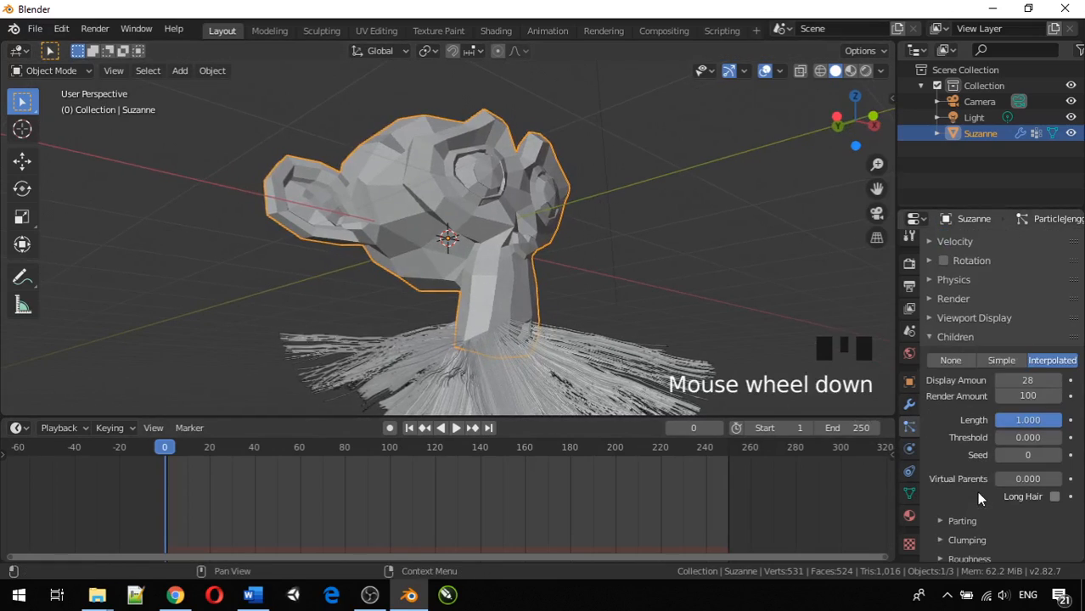
Clump the beard's child hairs with Clump 1.000 and Shape 0.441, and check the tufts from the front
scroll(977, 496, "down", 7)
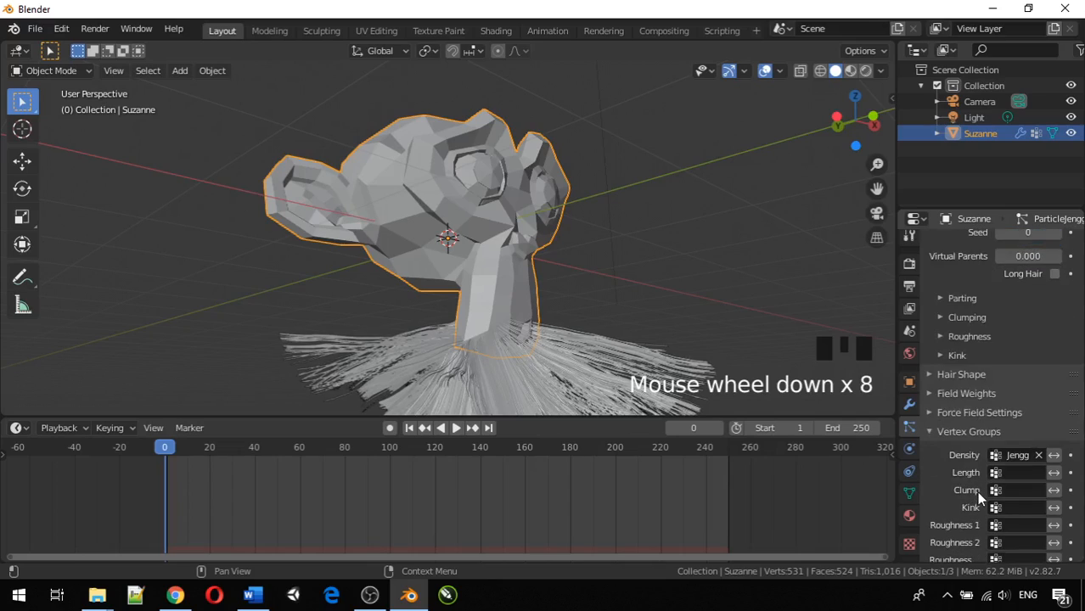
scroll(978, 494, "up", 3)
left_click(940, 412)
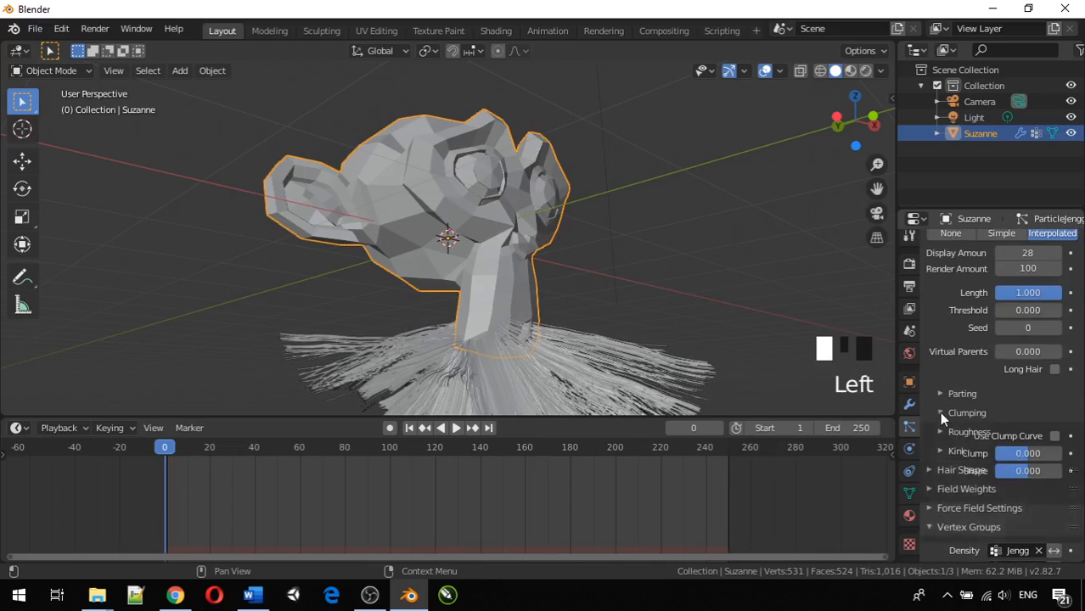
left_click_drag(1028, 454, 1025, 478)
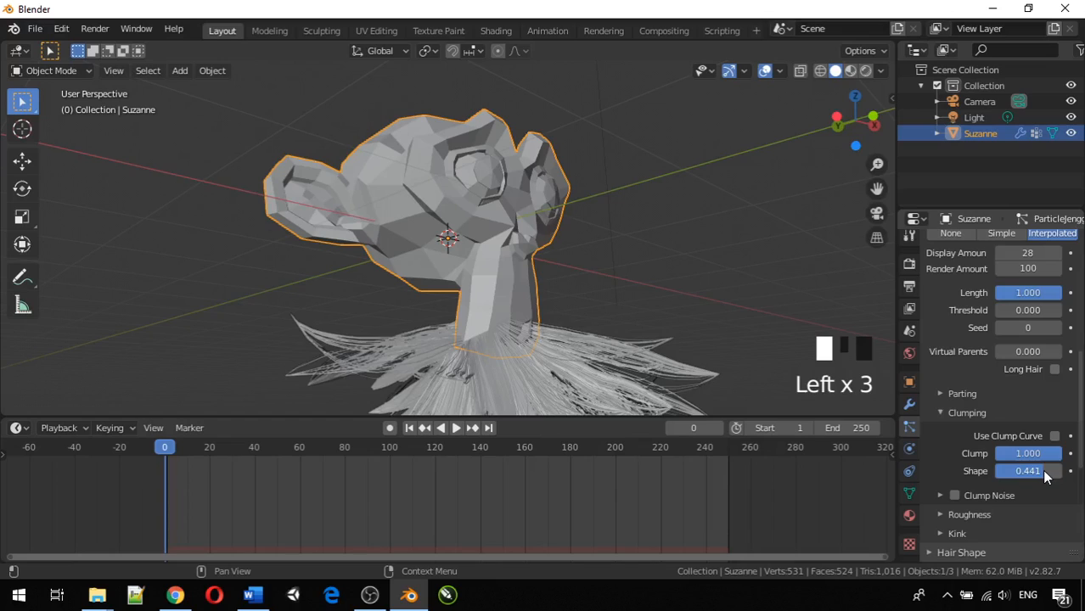
middle_click_drag(670, 335, 550, 347)
scroll(578, 380, "down", 3)
scroll(1002, 409, "up", 4)
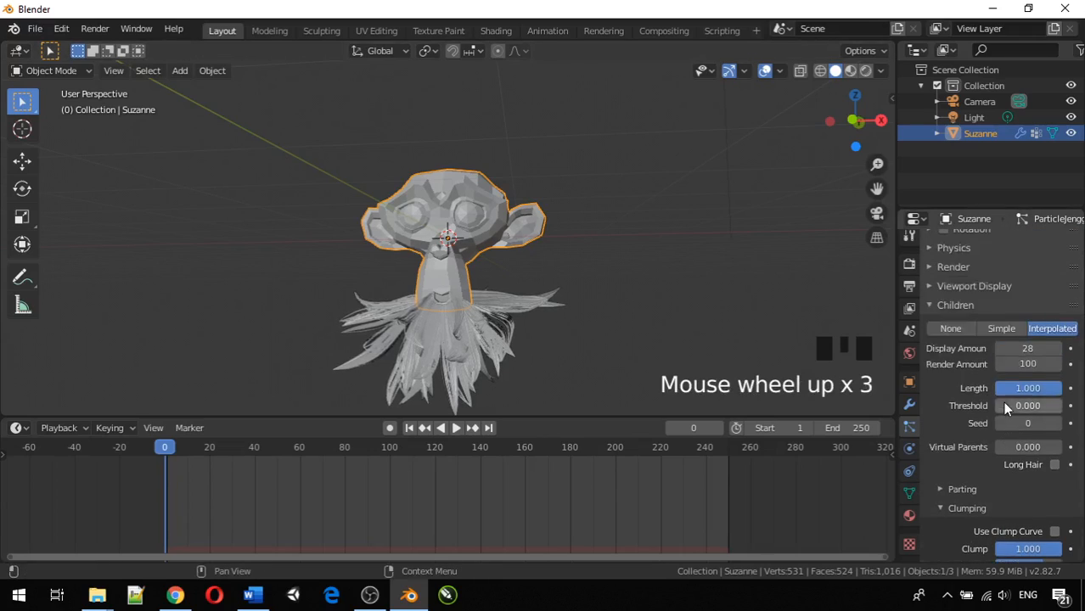
Set the random roughness of the beard's child hairs to 0.092 and inspect the strands up close
scroll(1023, 450, "down", 3)
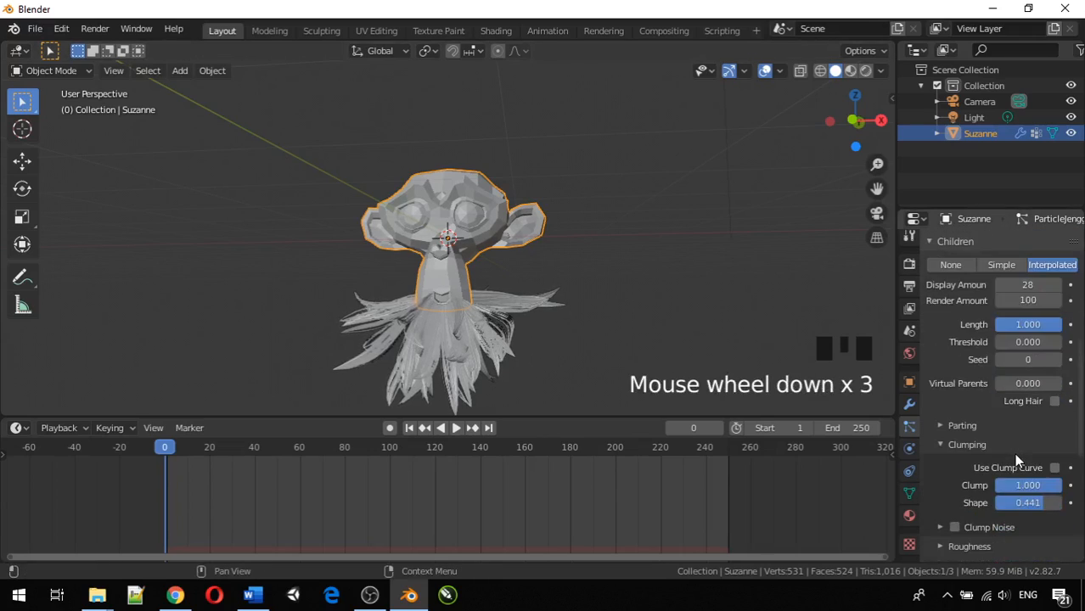
scroll(970, 442, "down", 1)
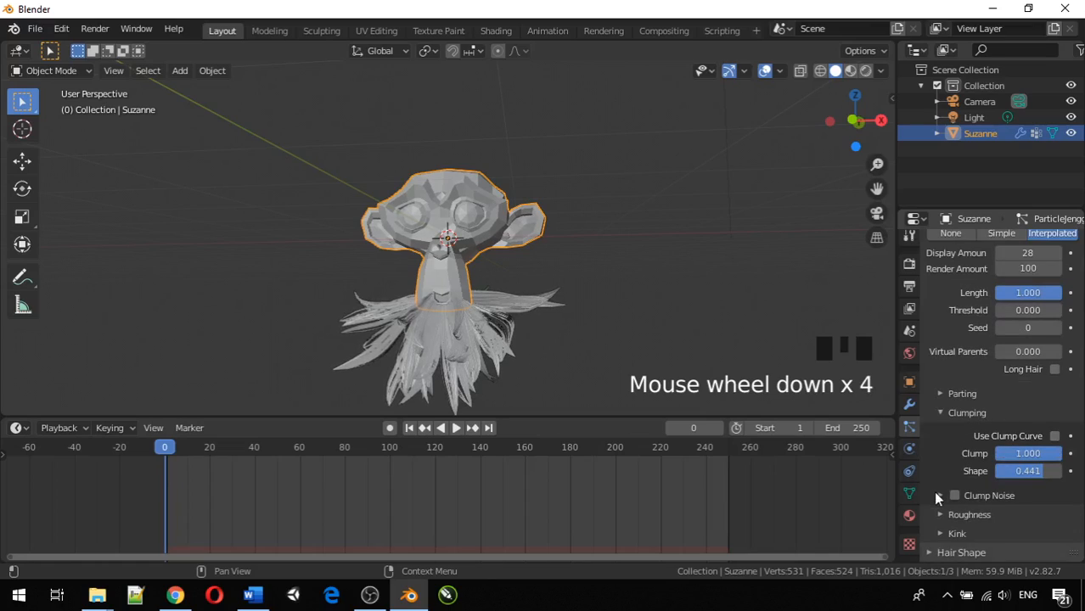
left_click(939, 516)
scroll(954, 509, "down", 6)
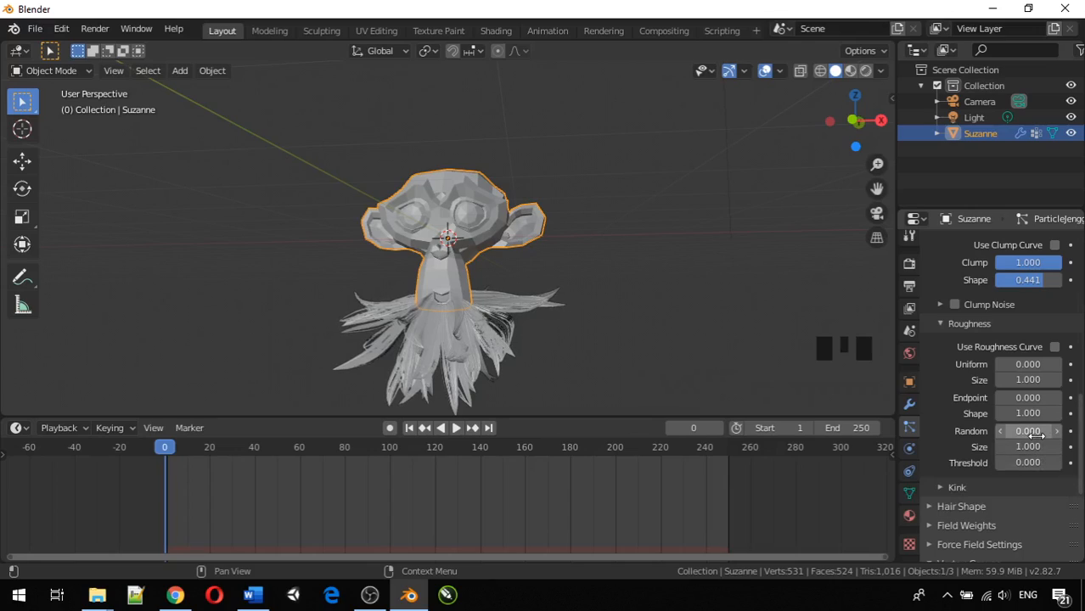
left_click_drag(1027, 430, 1039, 430)
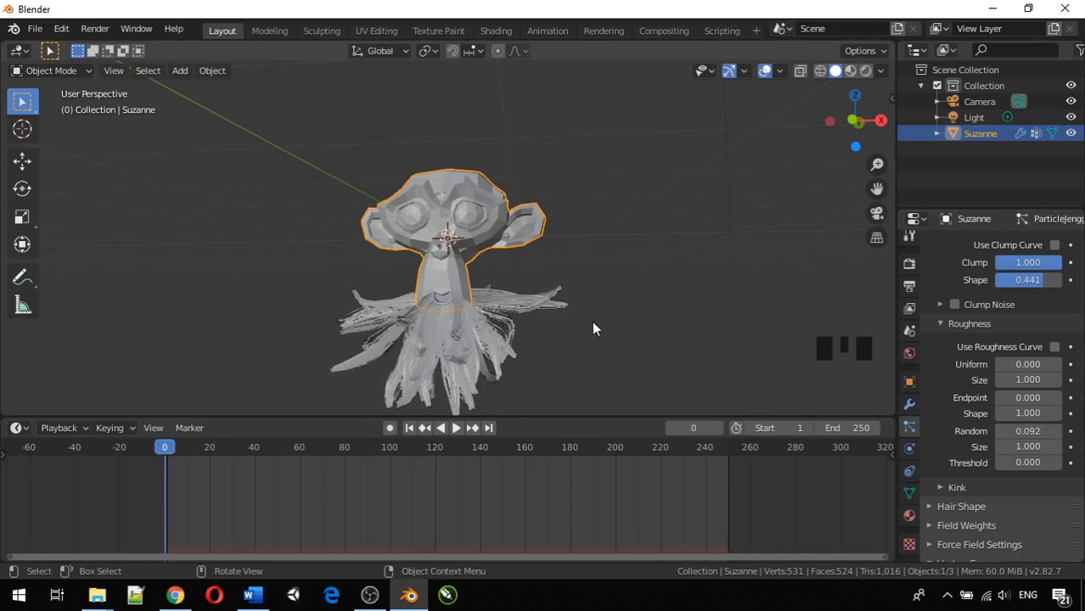
scroll(586, 322, "up", 3)
middle_click_drag(586, 321, 615, 328)
scroll(592, 336, "down", 2)
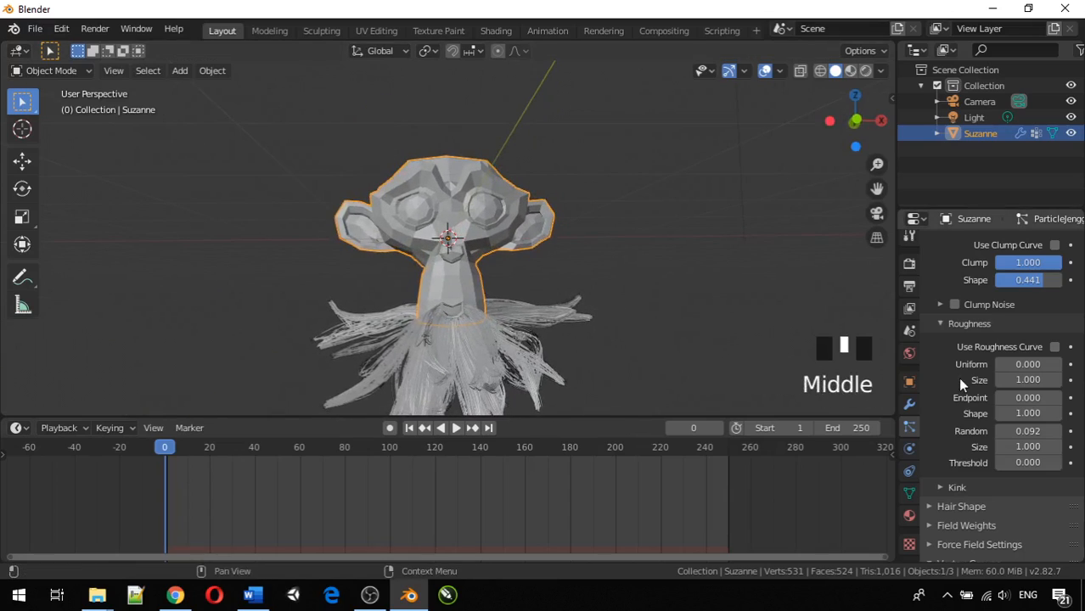
Turn on Clump Noise for the beard's children and look into its settings
left_click(953, 305)
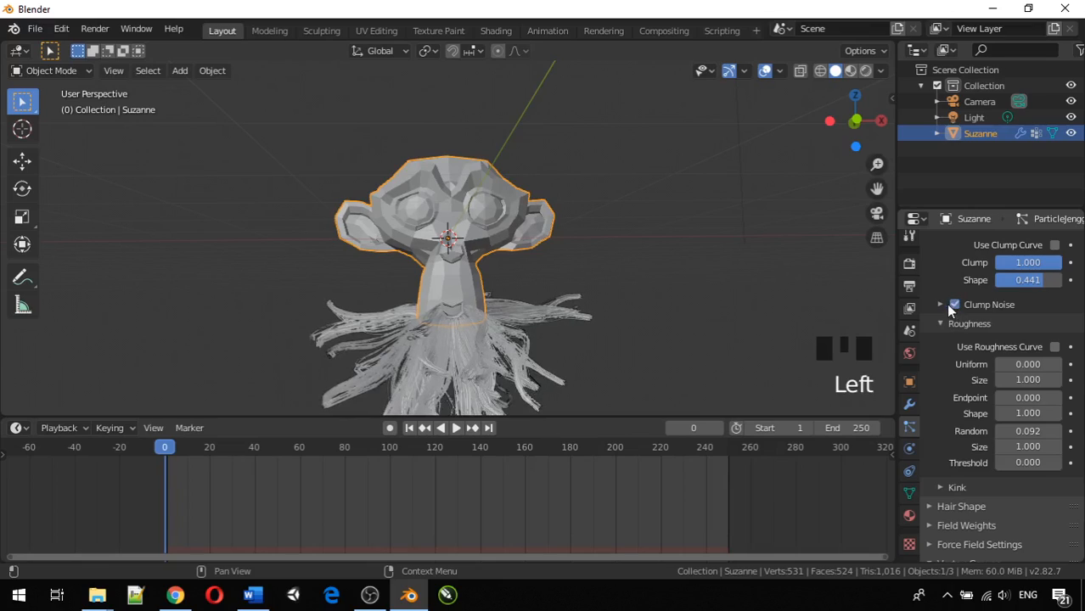
left_click(952, 305)
left_click(955, 303)
left_click(940, 301)
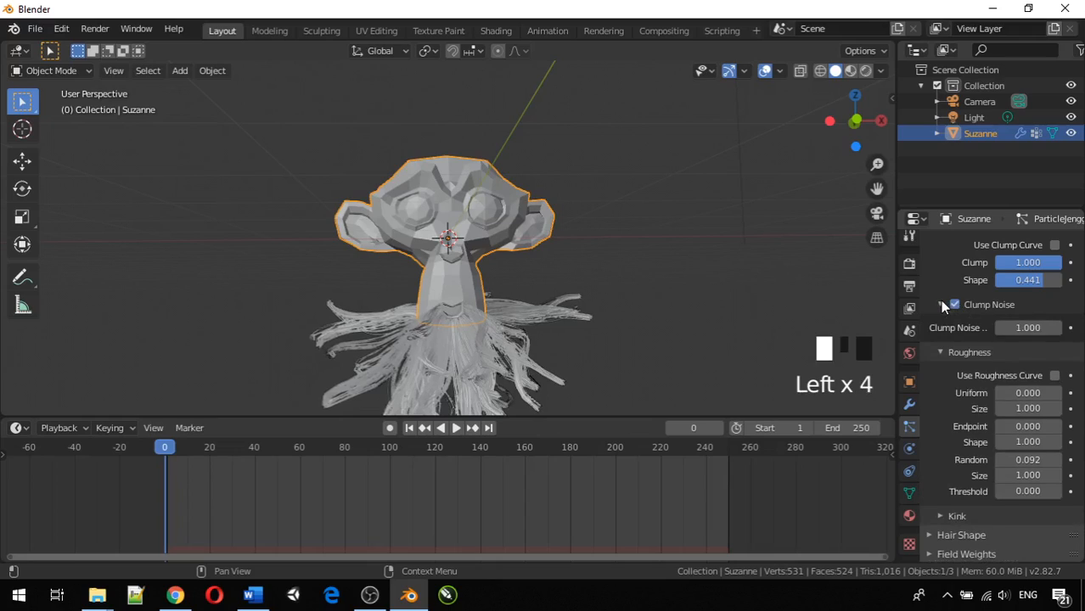
left_click(939, 301)
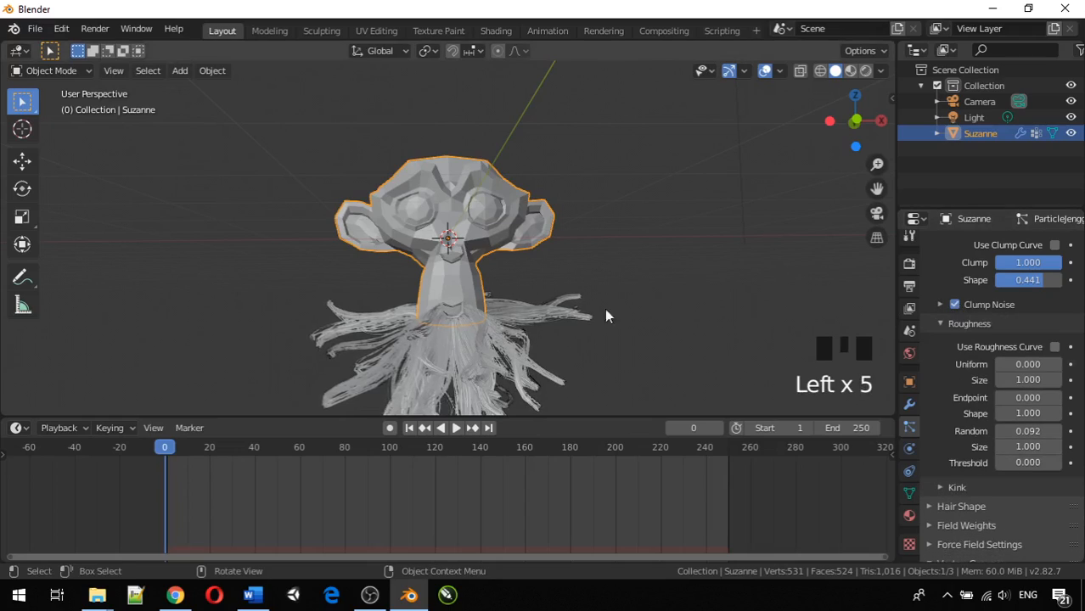
Play the animation and watch how the clumped beard falls and swings under hair dynamics
scroll(585, 316, "down", 3)
scroll(937, 486, "down", 3)
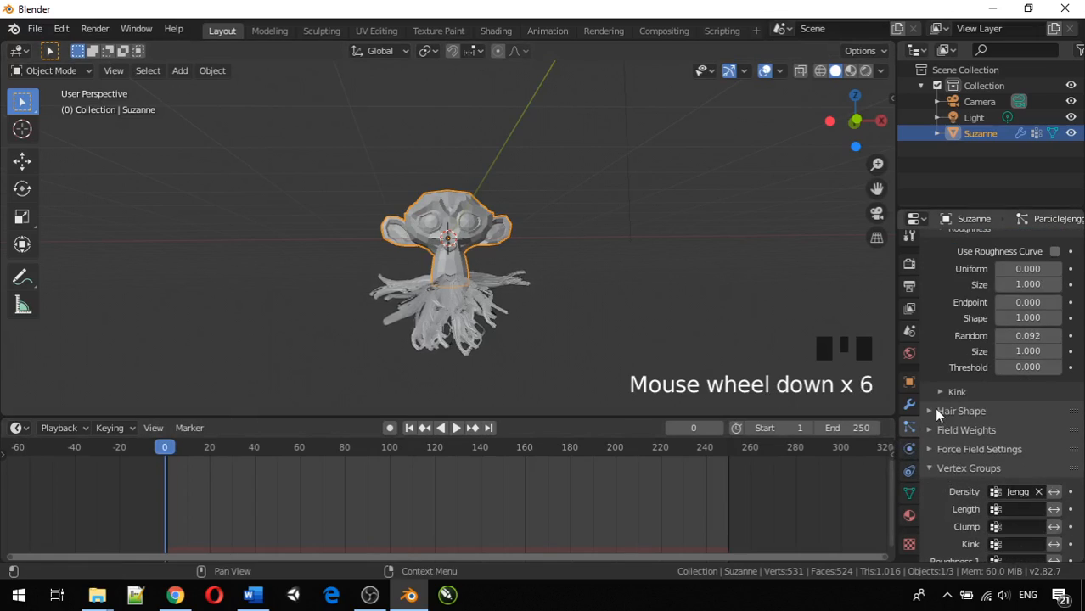
scroll(960, 388, "up", 6)
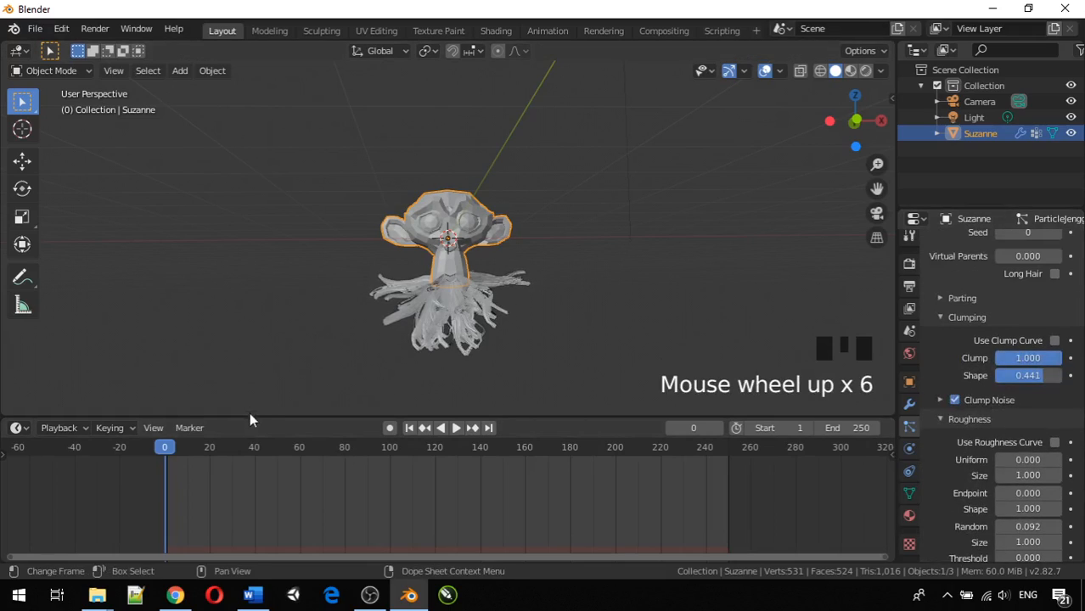
key("space")
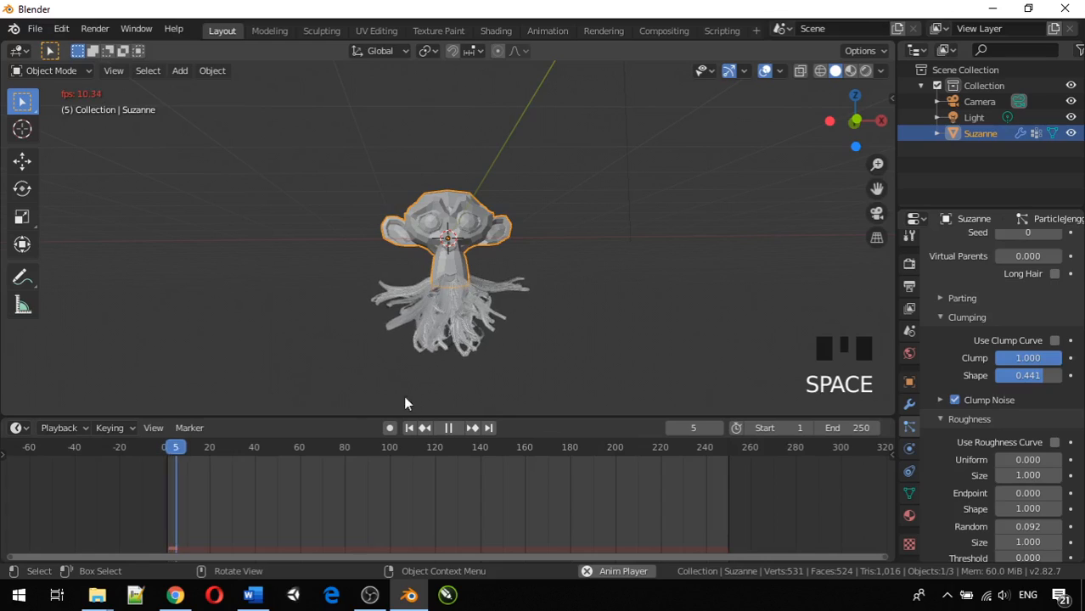
scroll(443, 376, "up", 4)
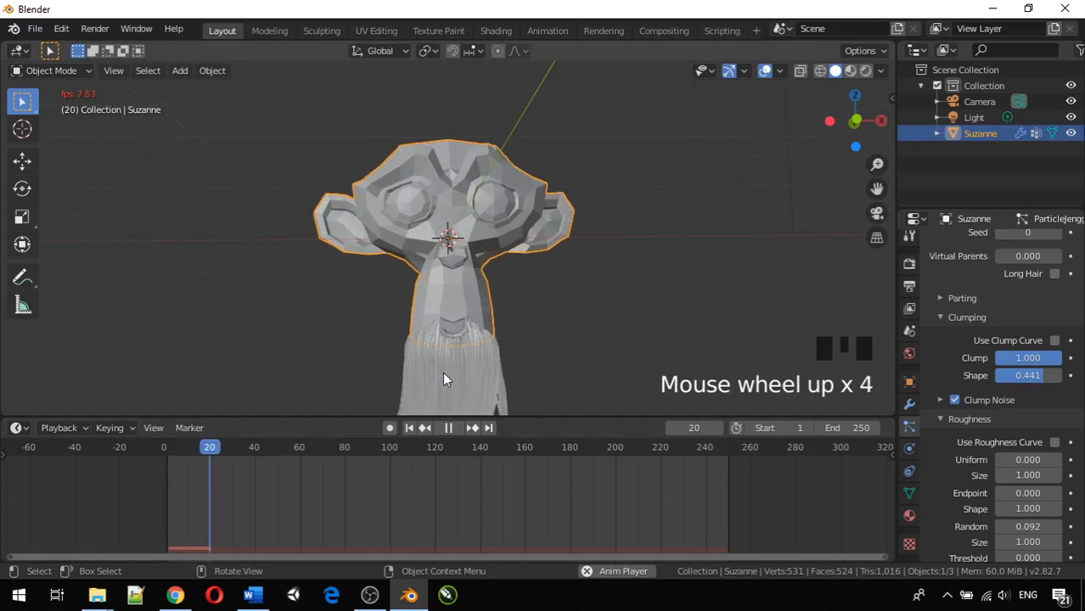
scroll(443, 375, "down", 2)
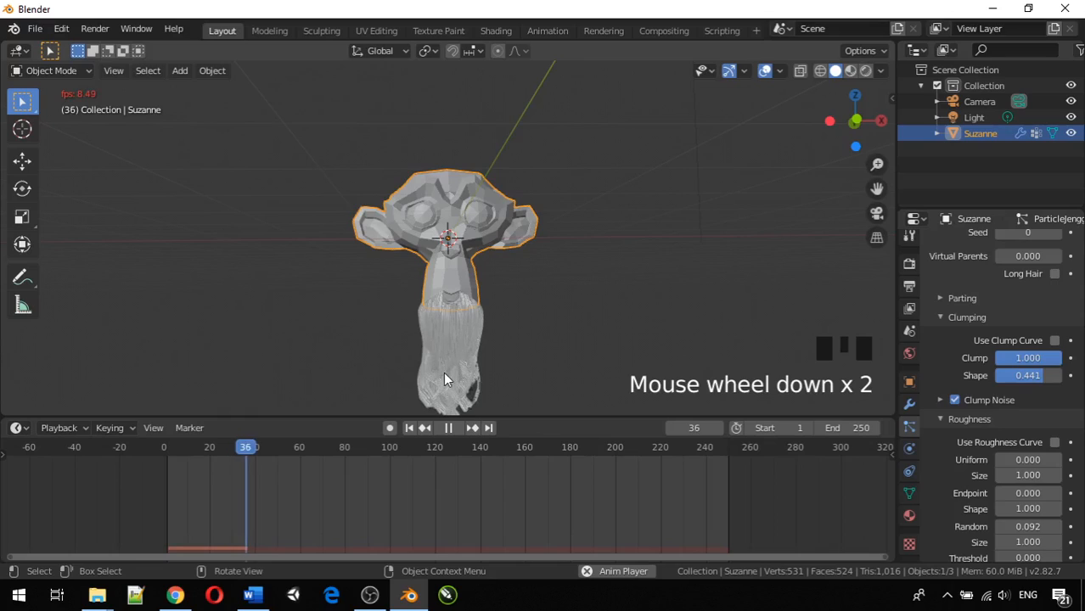
mouse_move(443, 371)
middle_mouse_down()
mouse_move(432, 376)
mouse_move(461, 384)
middle_mouse_up()
Shorten the beard's hair length to 0.97 m in the emission settings while the animation plays
scroll(1013, 265, "up", 9)
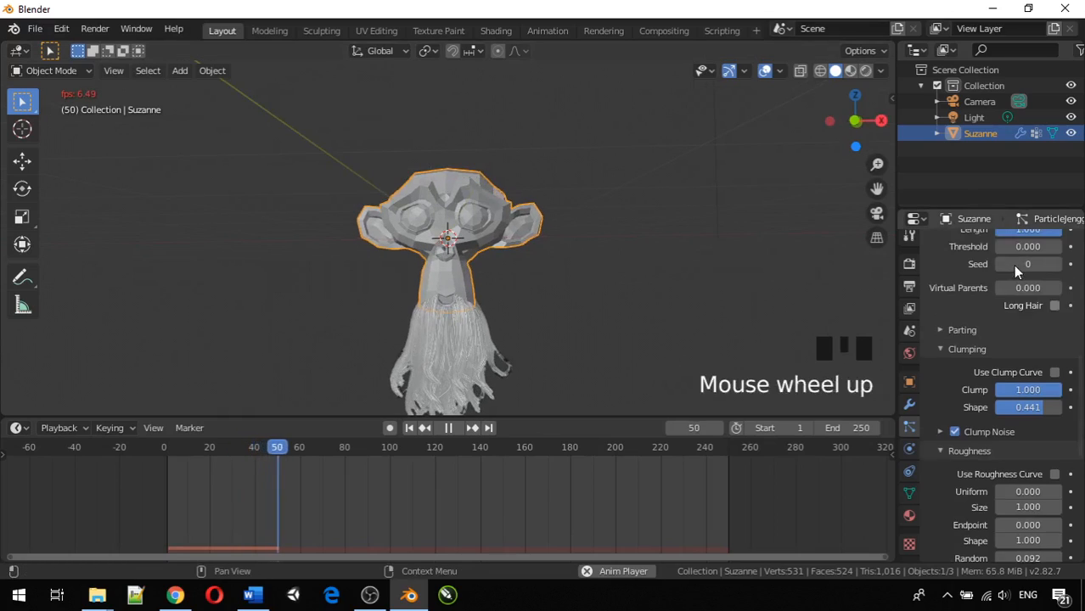
scroll(1012, 265, "up", 11)
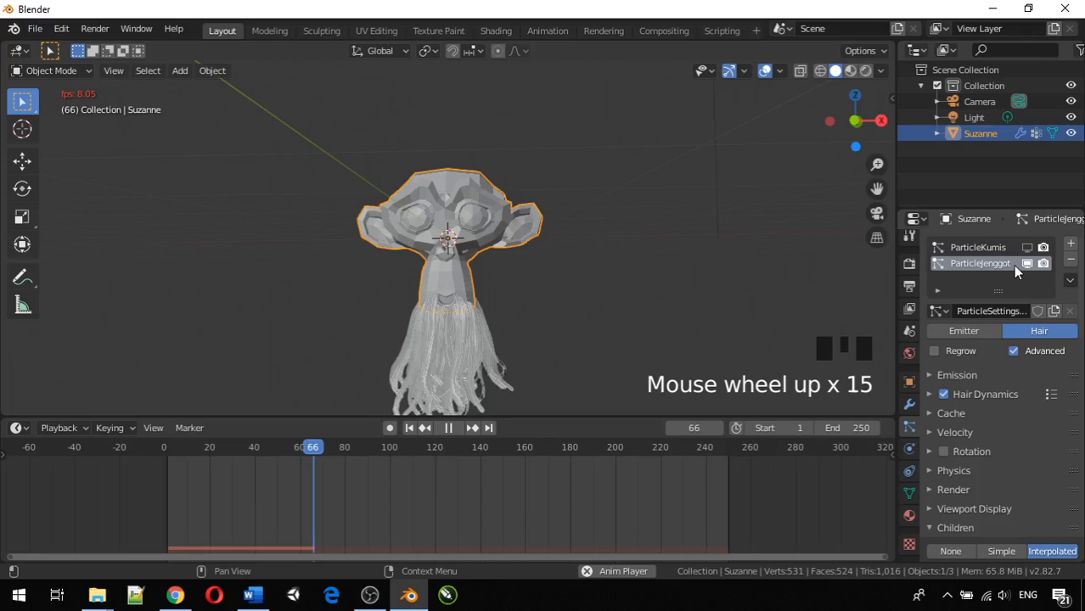
left_click(1007, 344)
scroll(992, 342, "down", 2)
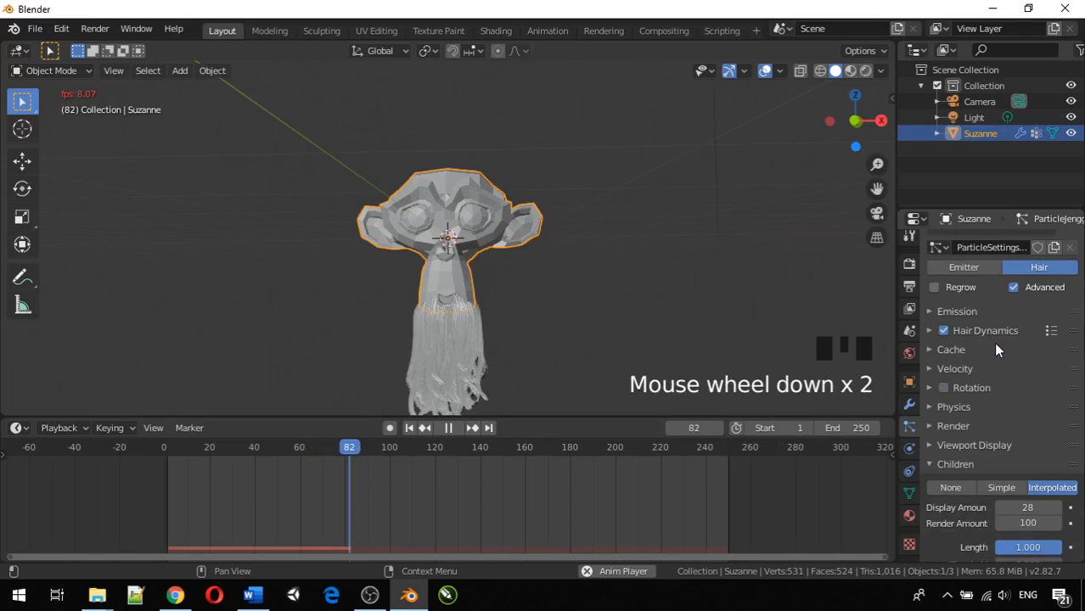
scroll(990, 342, "up", 2)
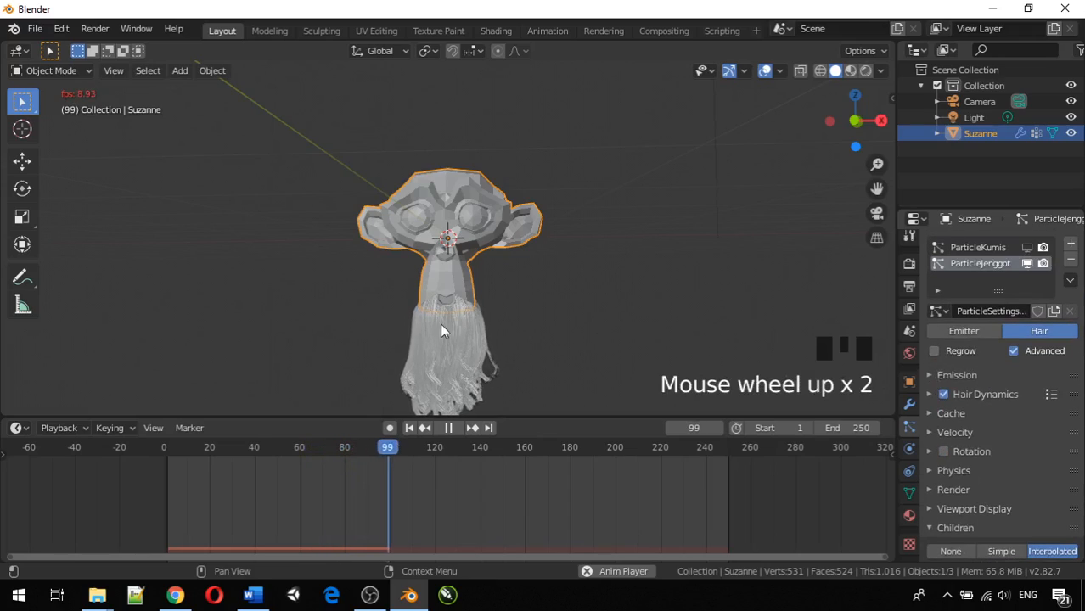
left_click(928, 376)
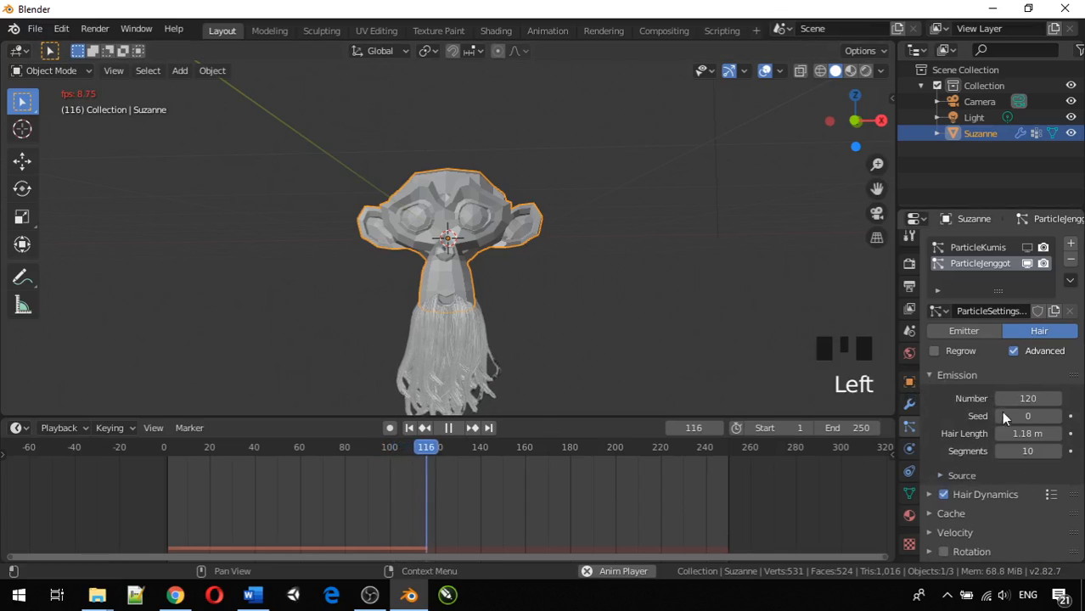
left_click(1027, 434)
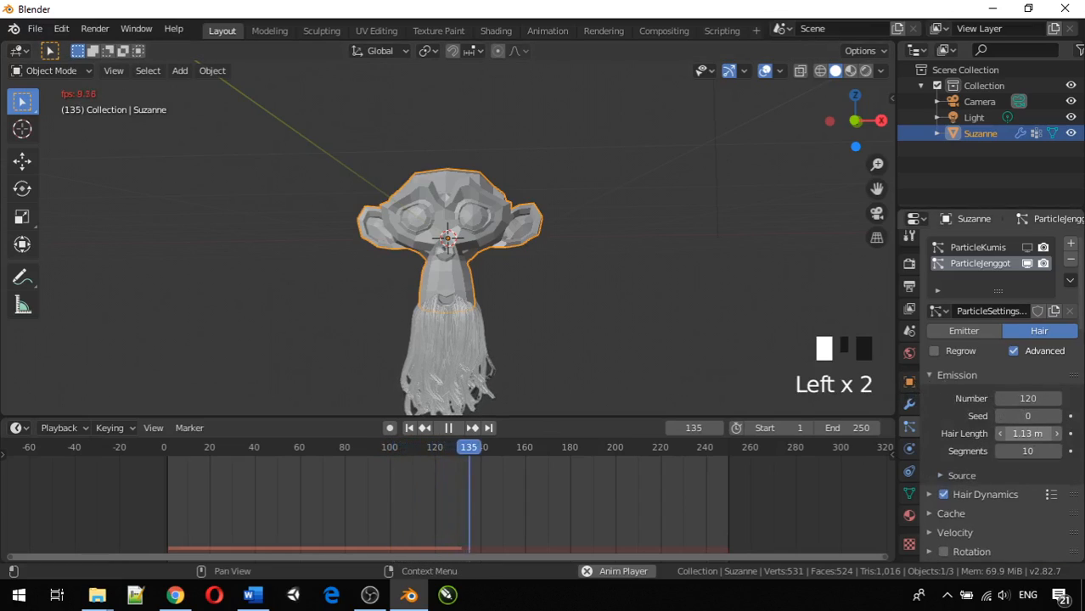
mouse_move(1036, 433)
left_mouse_down()
mouse_move(1027, 434)
mouse_move(1038, 434)
mouse_move(1037, 452)
left_mouse_up()
Turn off Clump Noise for the beard's children
scroll(1003, 502, "down", 9)
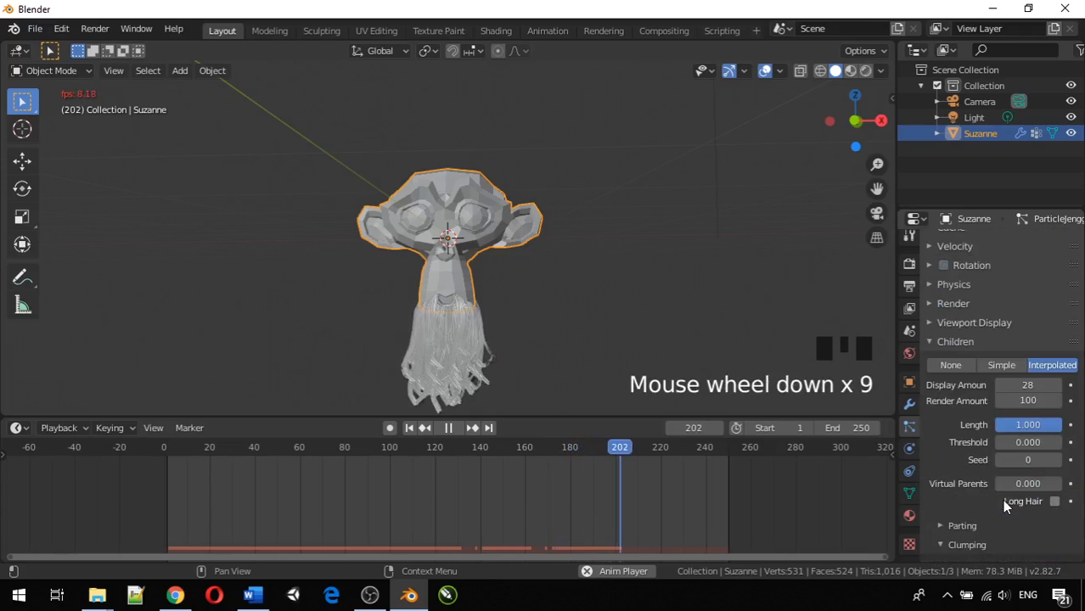
scroll(1003, 501, "down", 10)
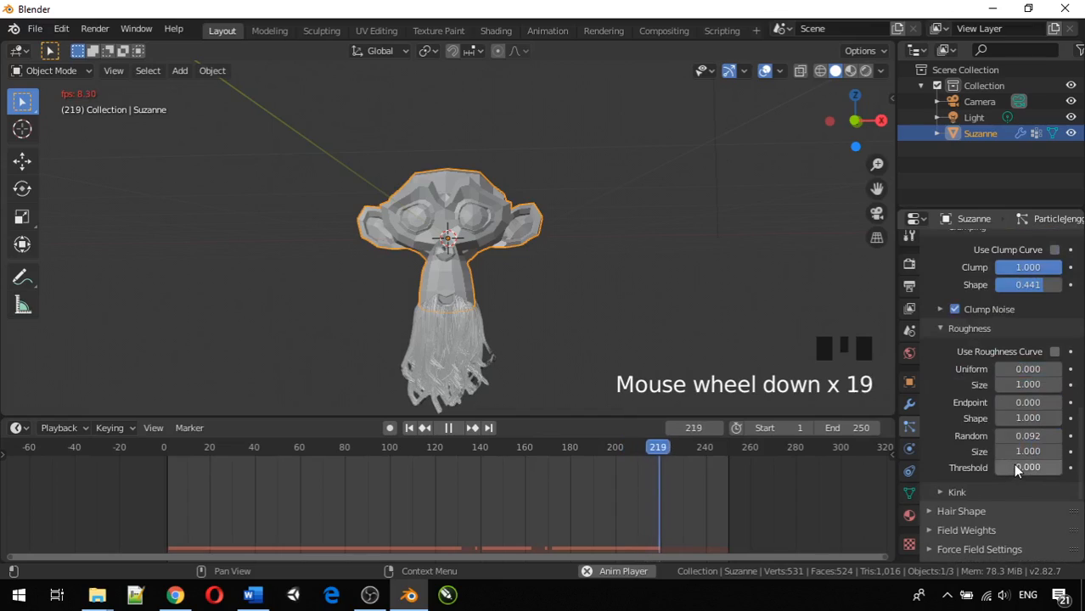
scroll(1016, 469, "down", 4)
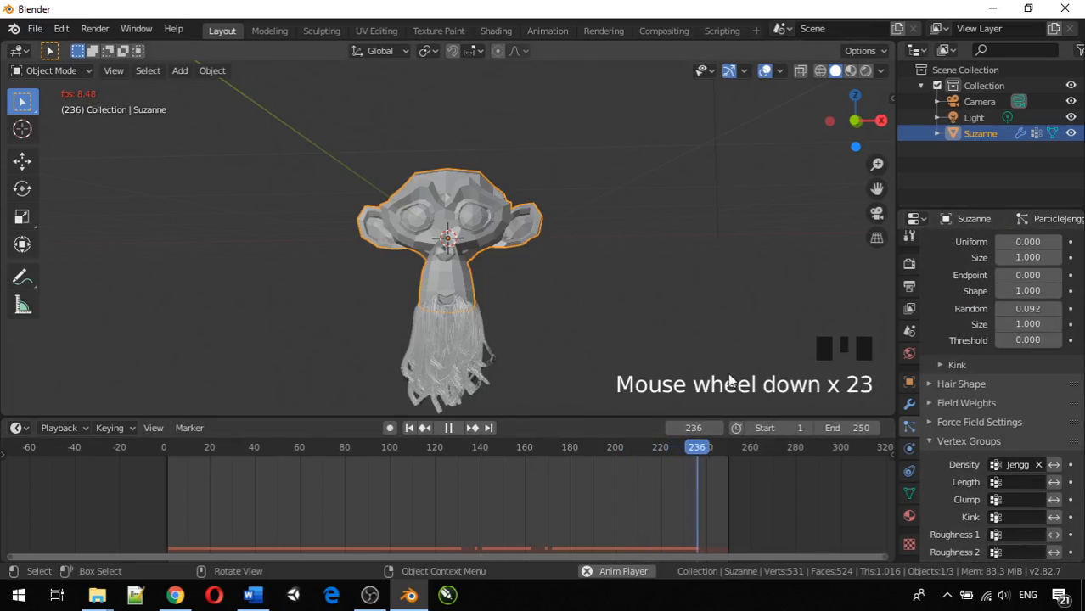
scroll(978, 346, "up", 3)
scroll(980, 348, "up", 3)
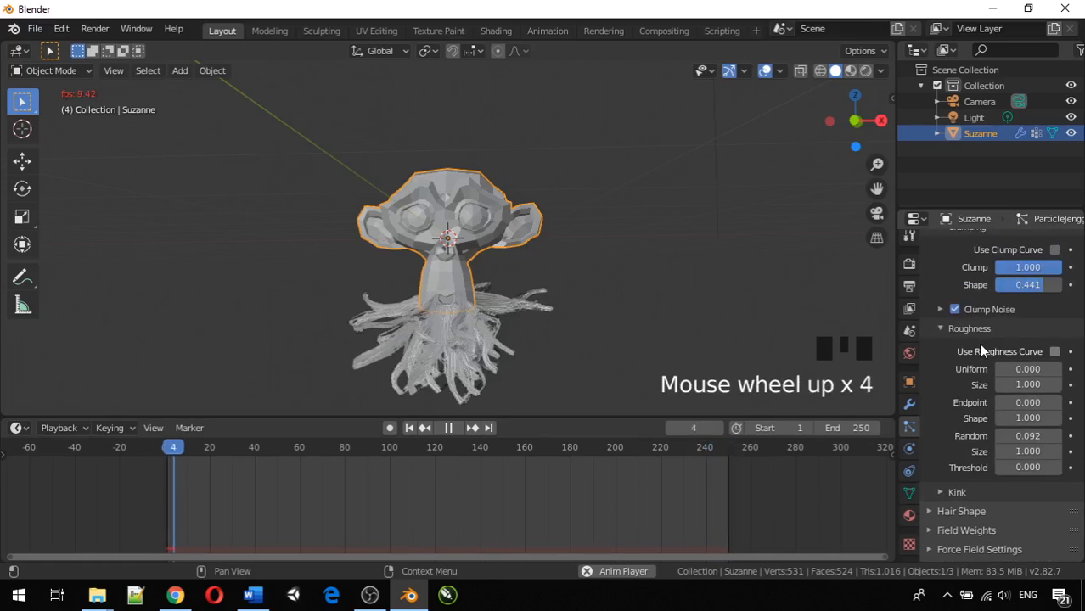
left_click(955, 373)
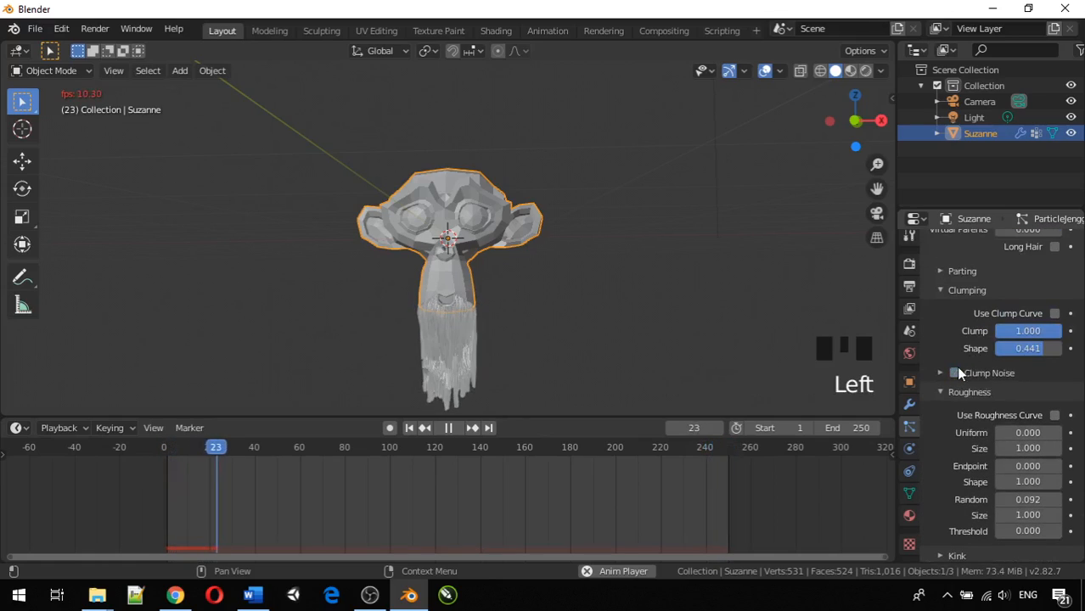
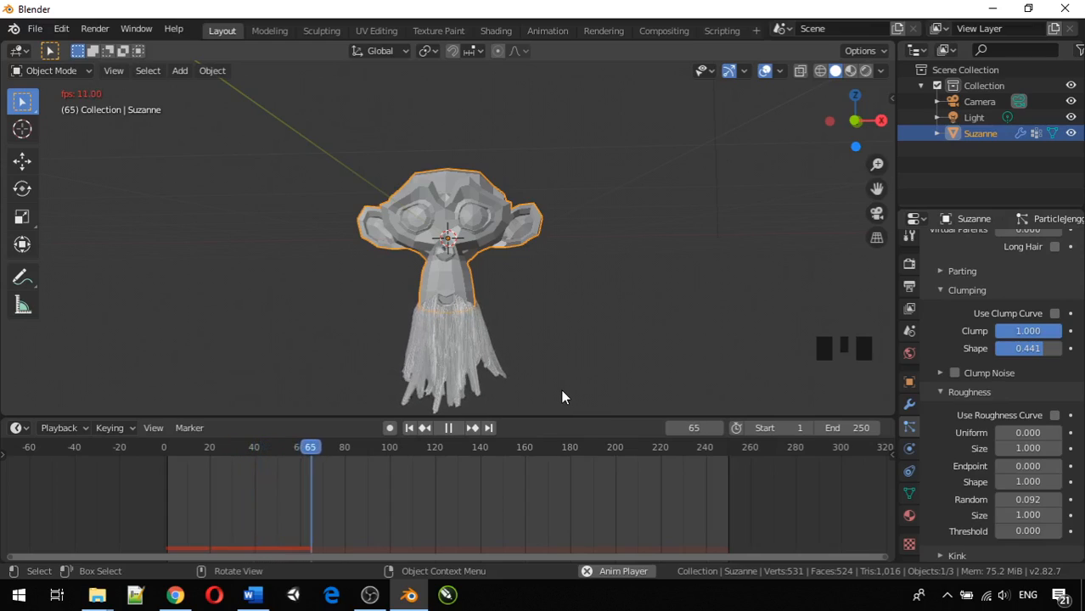
Reduce the beard's hair length to 0.51 m and view the shorter beard from several angles
scroll(1021, 355, "up", 20)
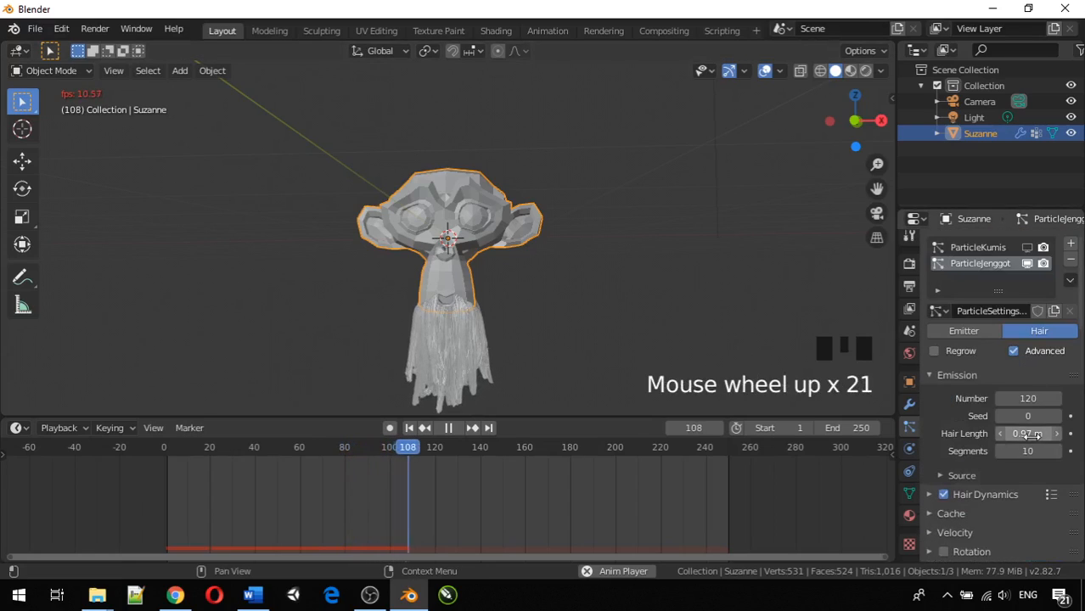
left_click(1036, 433)
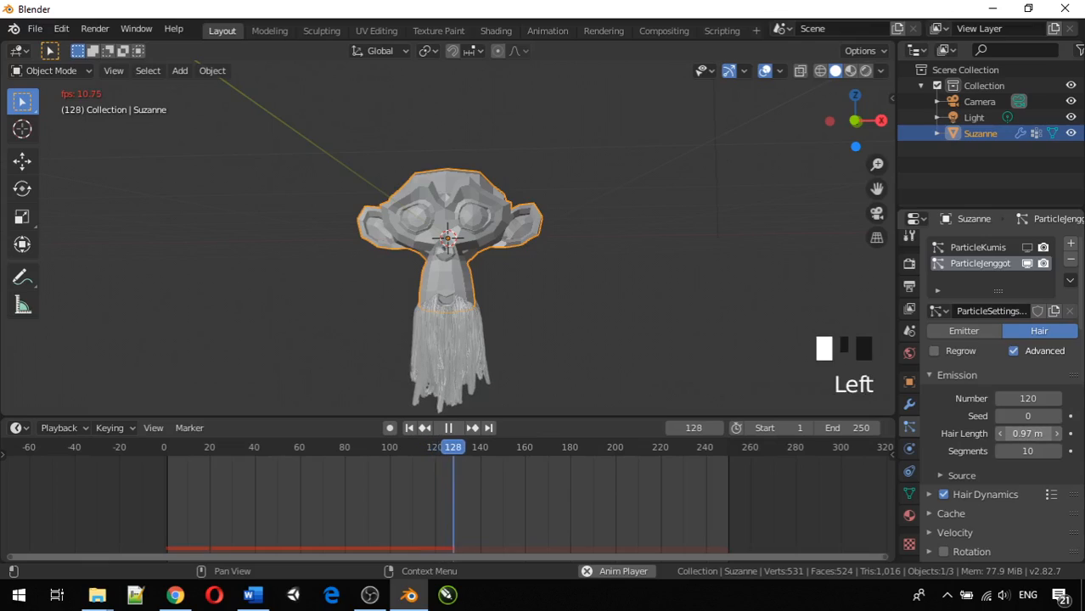
left_click_drag(1028, 433, 995, 433)
middle_click_drag(513, 382, 544, 388)
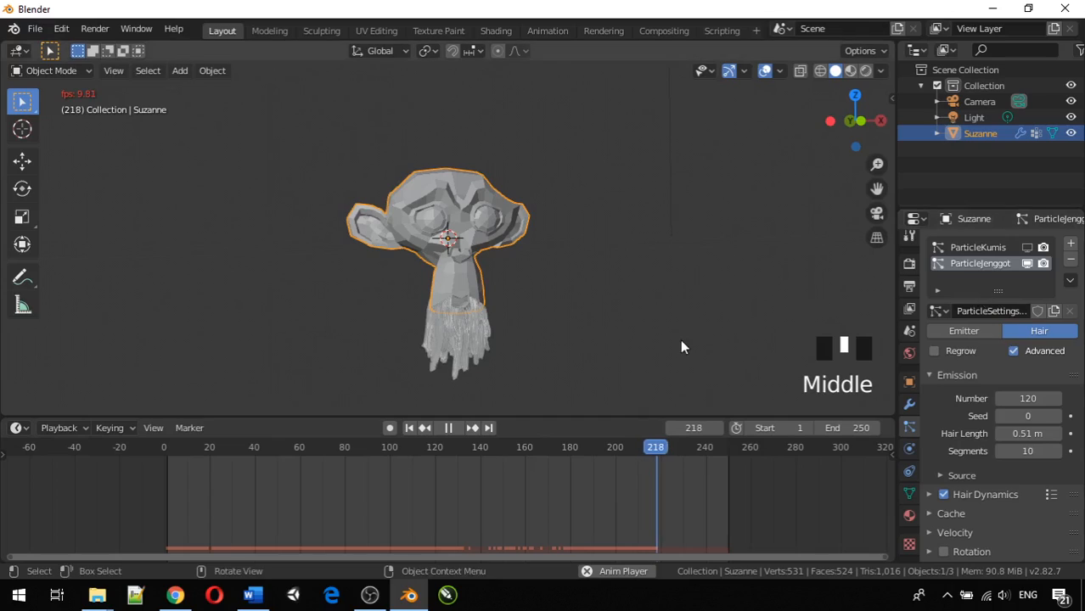
middle_click_drag(680, 342, 627, 363)
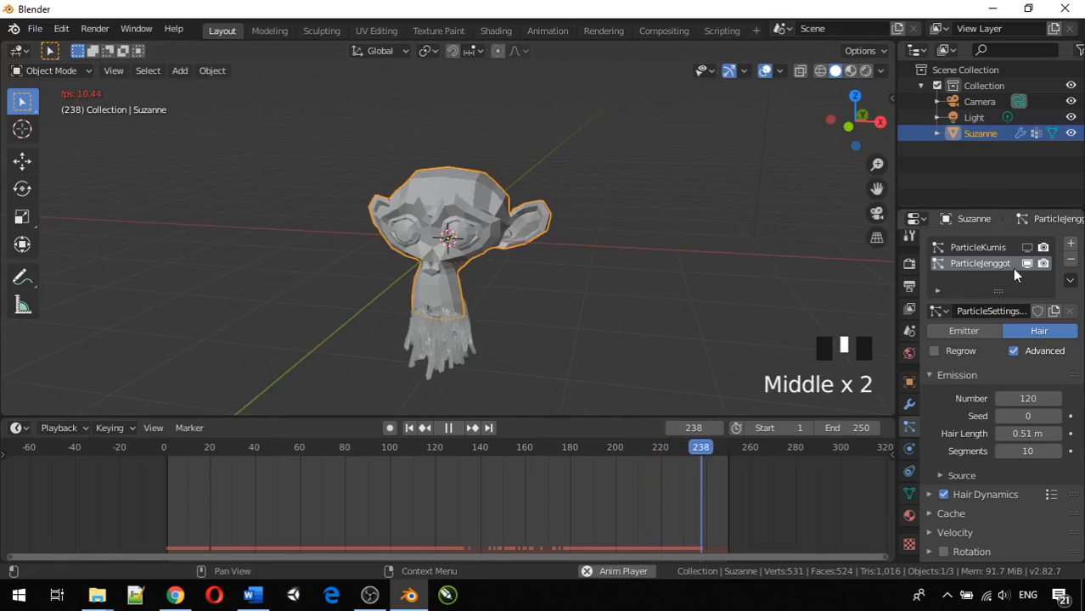
Show the ParticleKumis moustache in the viewport and inspect it together with the beard from the front
left_click(1029, 246)
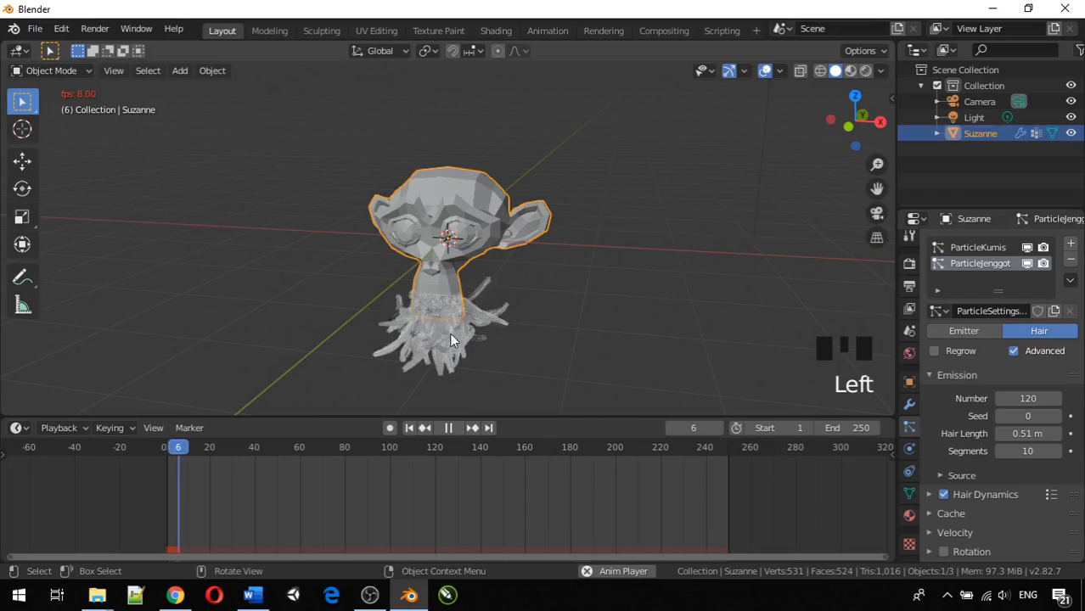
middle_click_drag(449, 331, 478, 299)
scroll(479, 299, "up", 2)
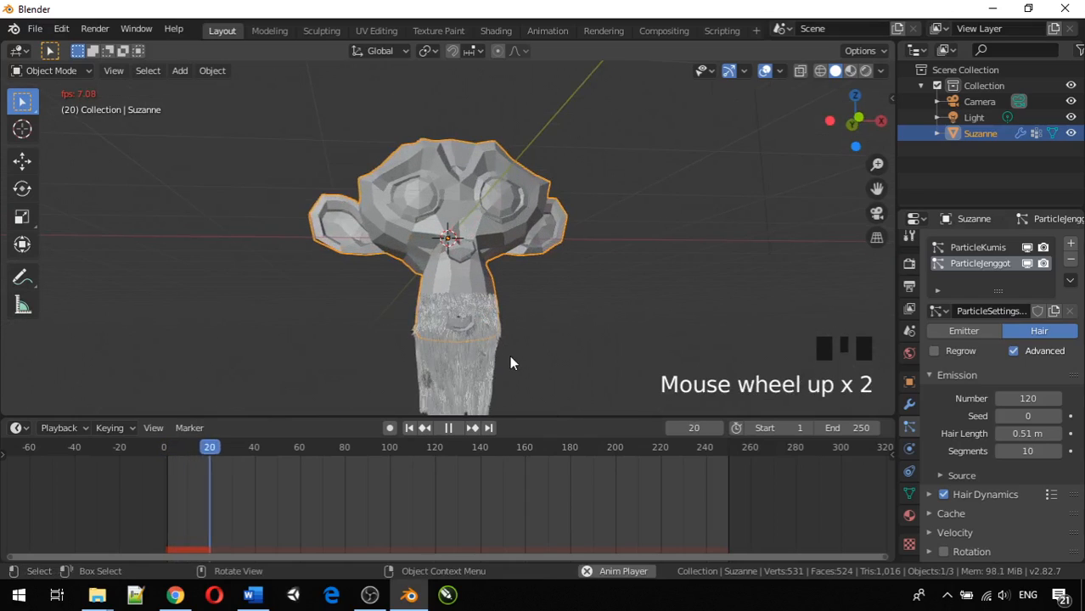
Switch to the Sculpting workspace and put Suzanne into Particle Edit mode with the beard hairs in view
middle_click_drag(510, 355, 486, 361)
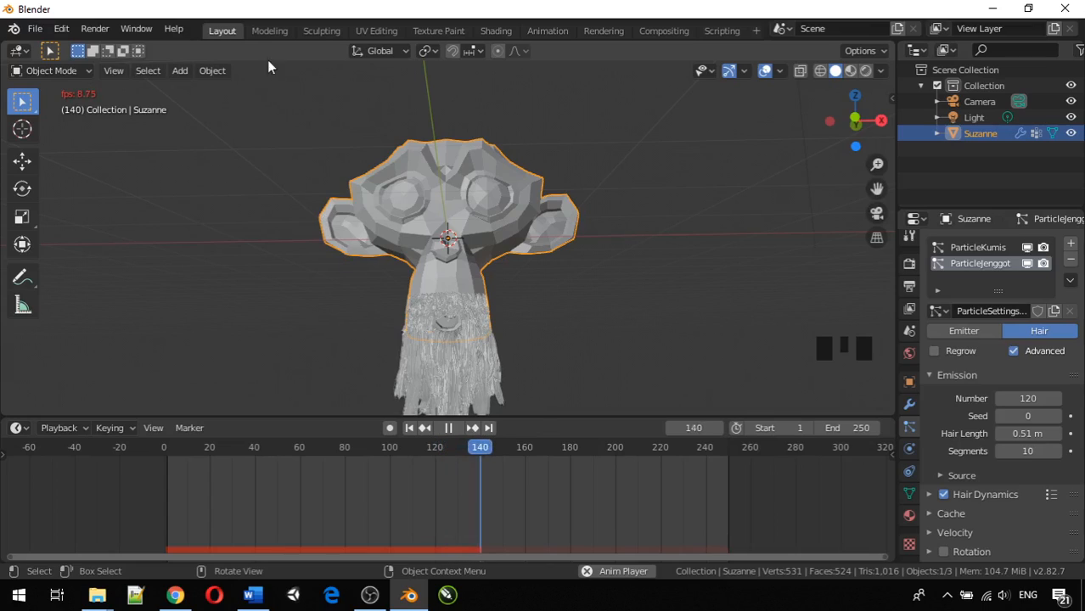
left_click(313, 32)
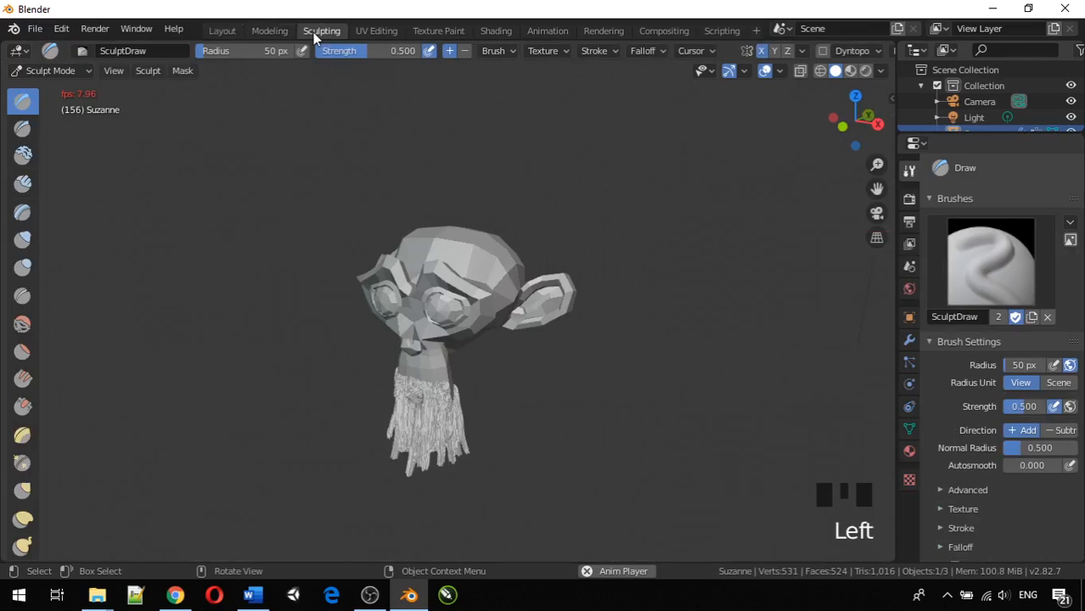
middle_click_drag(475, 374, 450, 274)
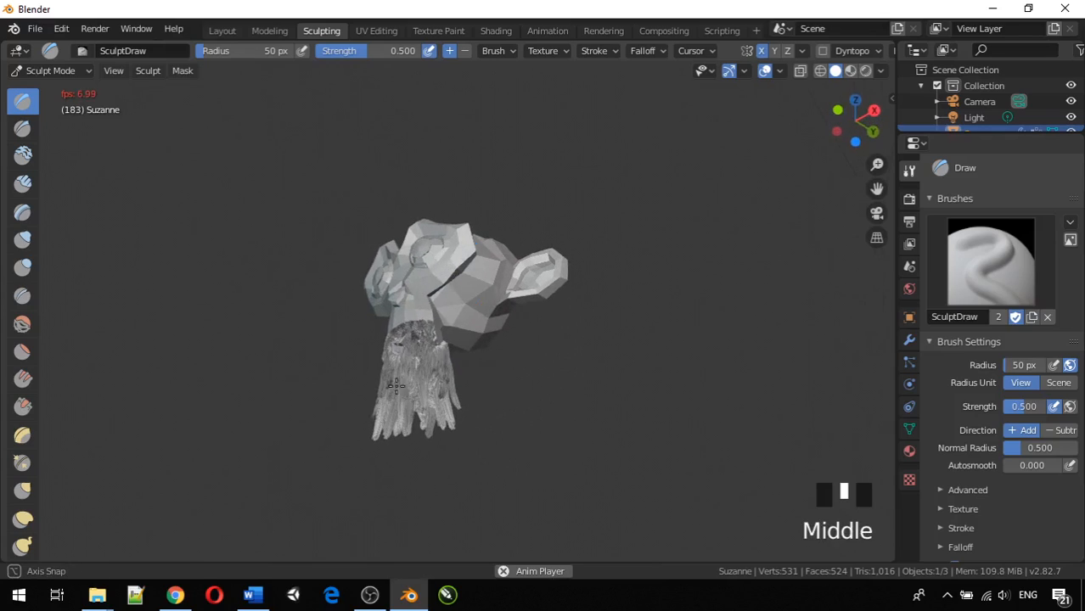
middle_click_drag(523, 388, 516, 421)
left_click(60, 70)
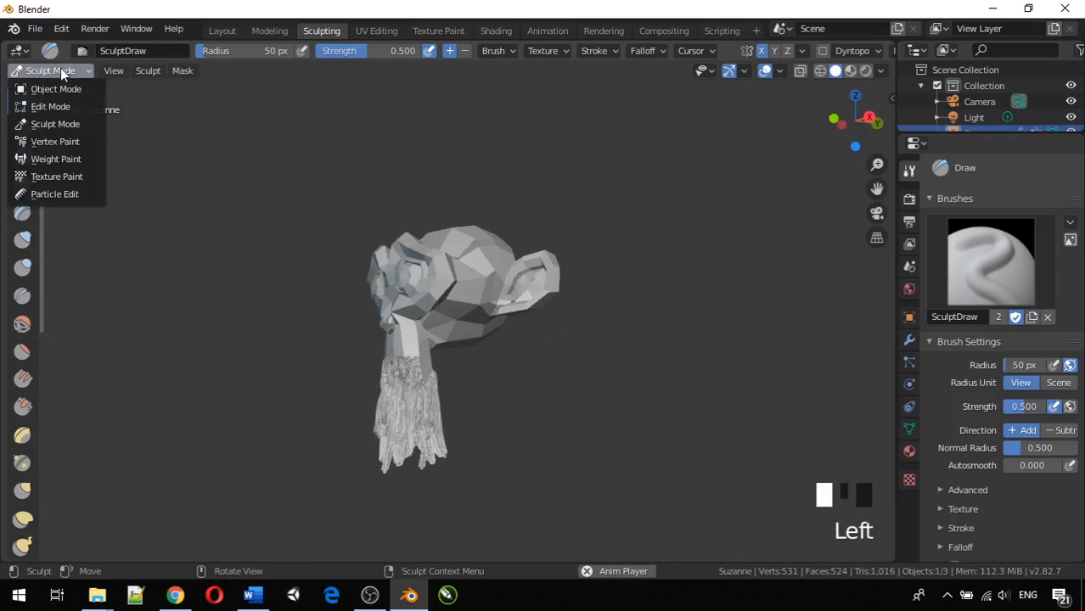
left_click(53, 192)
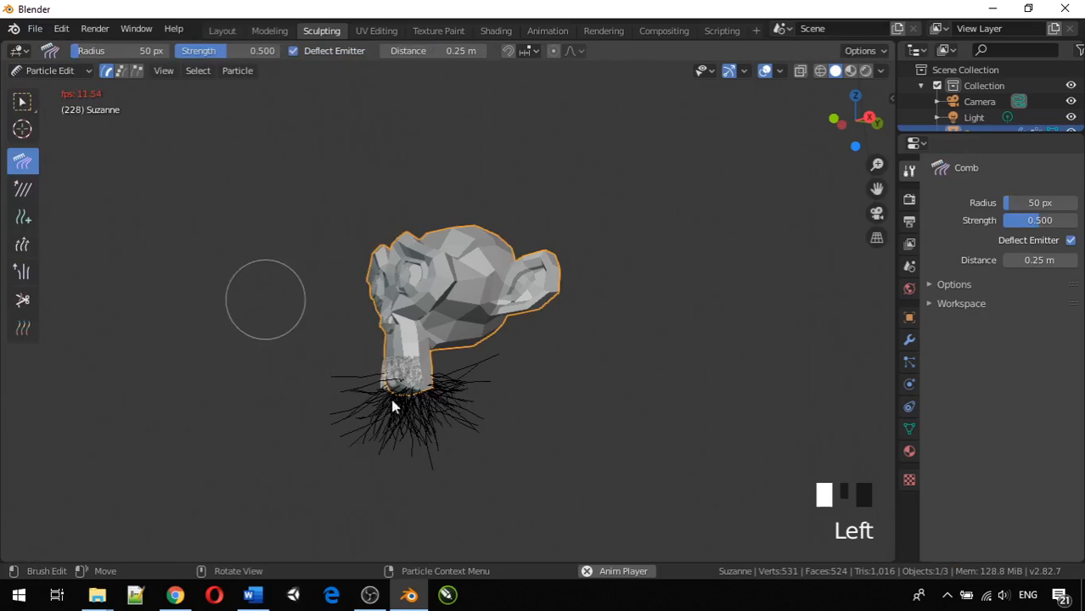
middle_click_drag(416, 420, 451, 428)
scroll(451, 427, "up", 2)
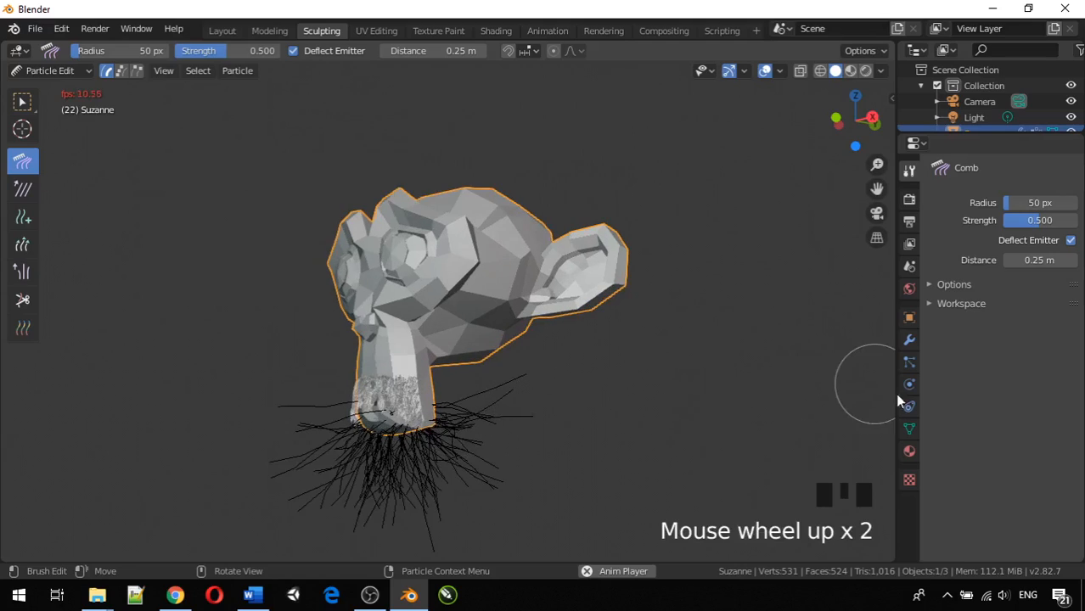
Review the Kumis and Jenggot vertex groups and bring up the settings of the ParticleJenggot system
left_click(911, 428)
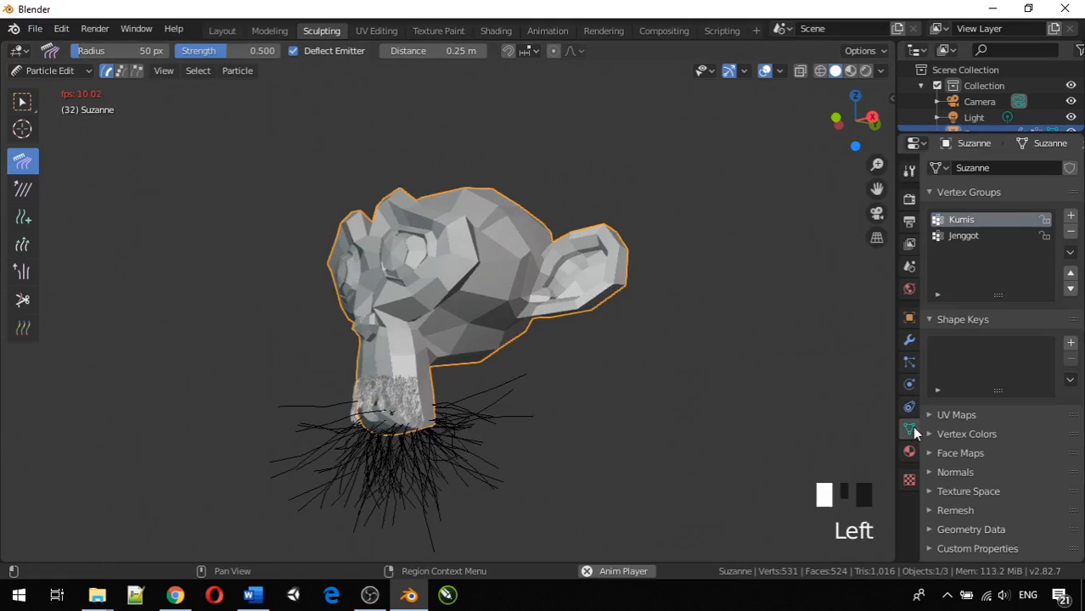
left_click(974, 239)
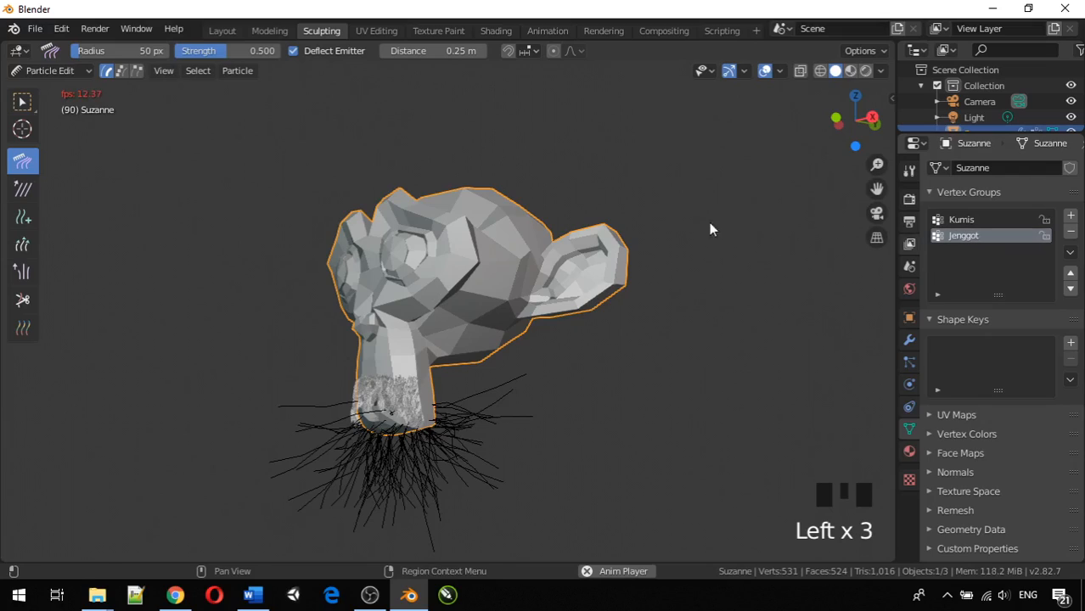
left_click(975, 218)
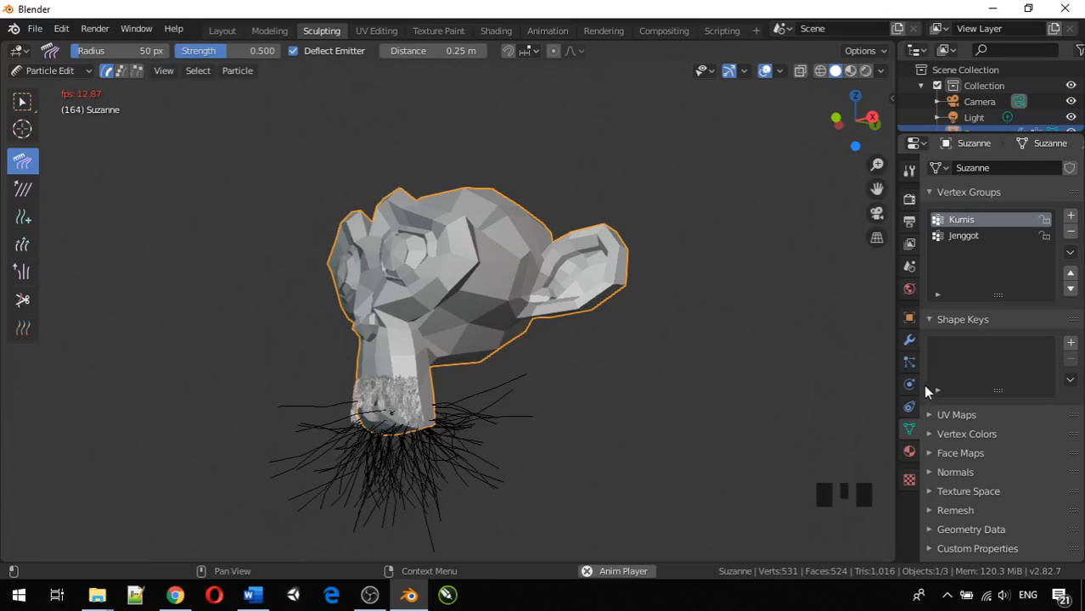
left_click(909, 362)
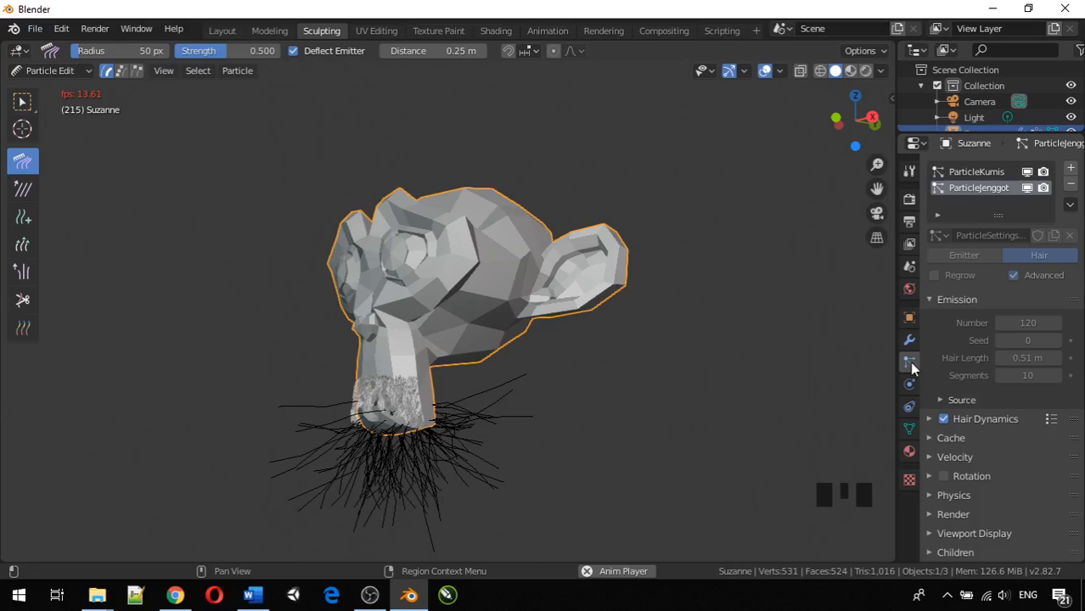
left_click(908, 359)
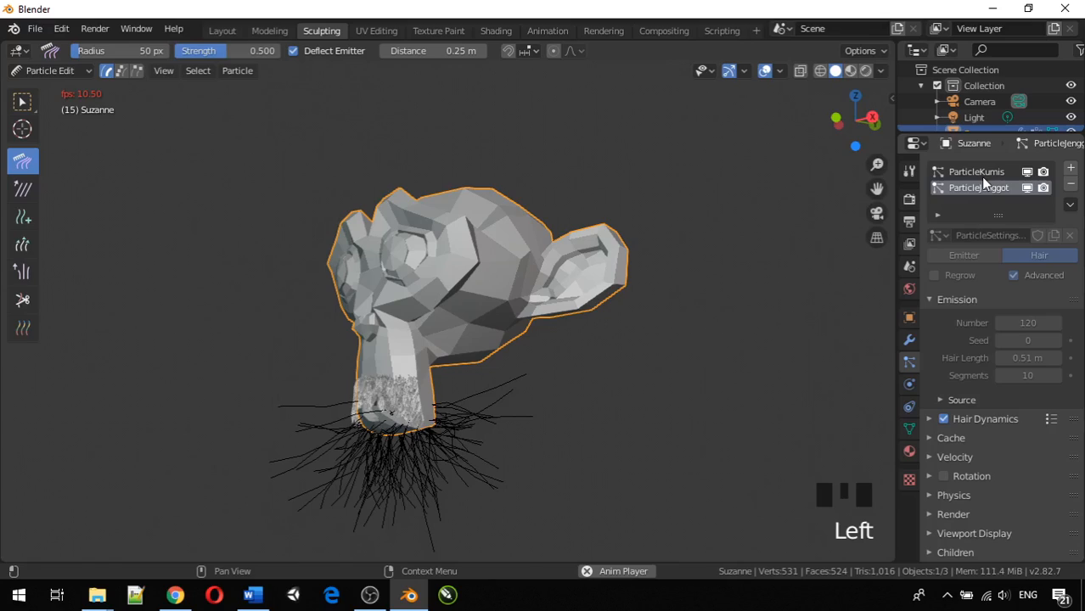
Return to the Layout workspace, stop the animation playback and rewind the timeline to frame 0
left_click(219, 29)
left_click_drag(261, 450, 153, 436)
left_click(149, 441)
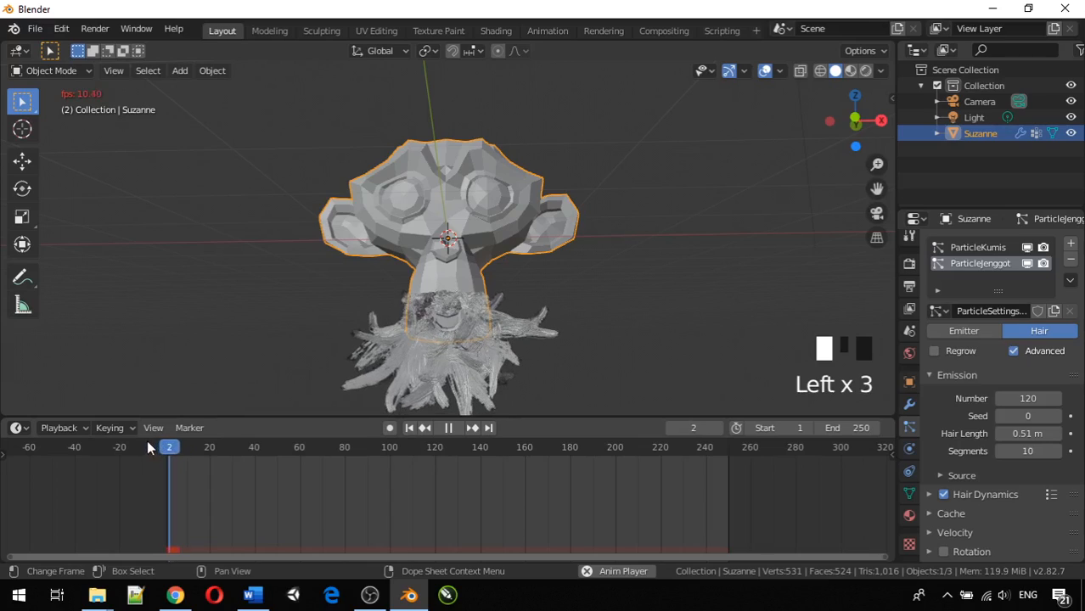
key("space")
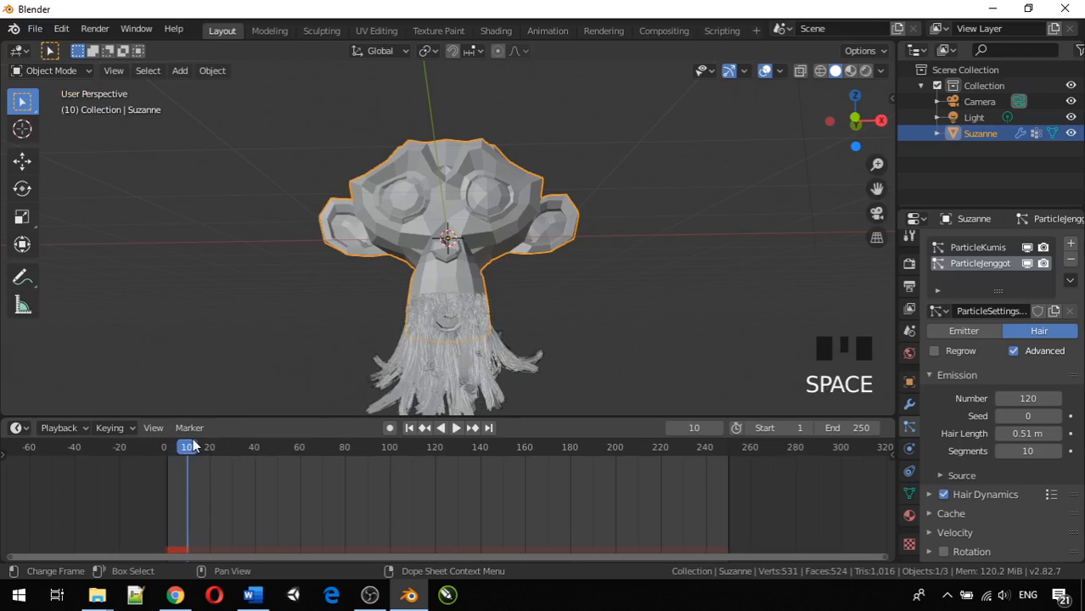
left_click(167, 441)
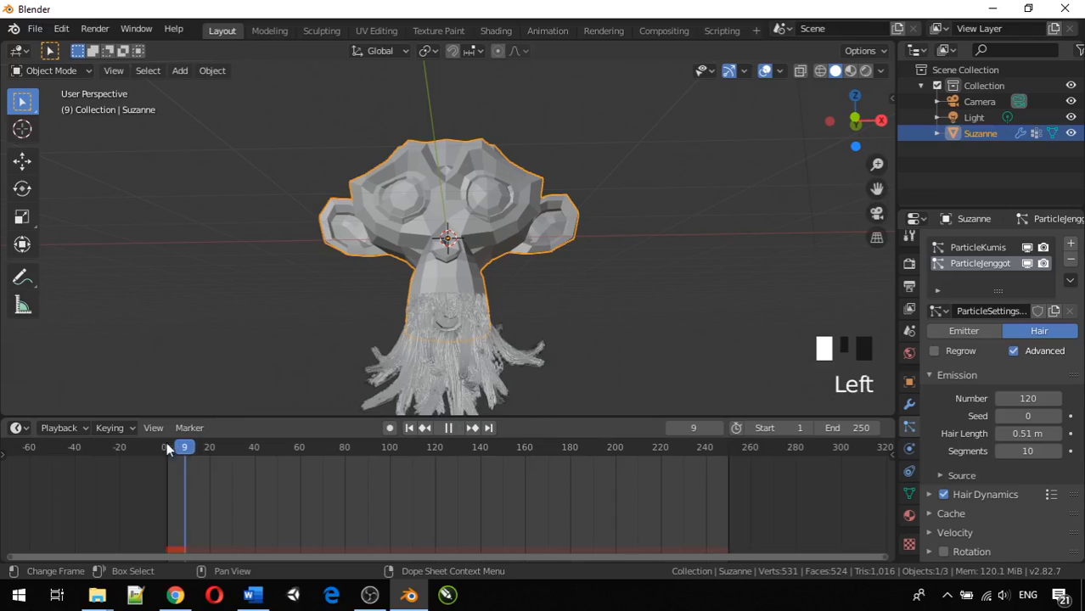
Go back to the Sculpting workspace and re-enter Particle Edit mode on Suzanne with playback stopped
left_click(326, 32)
left_click(49, 71)
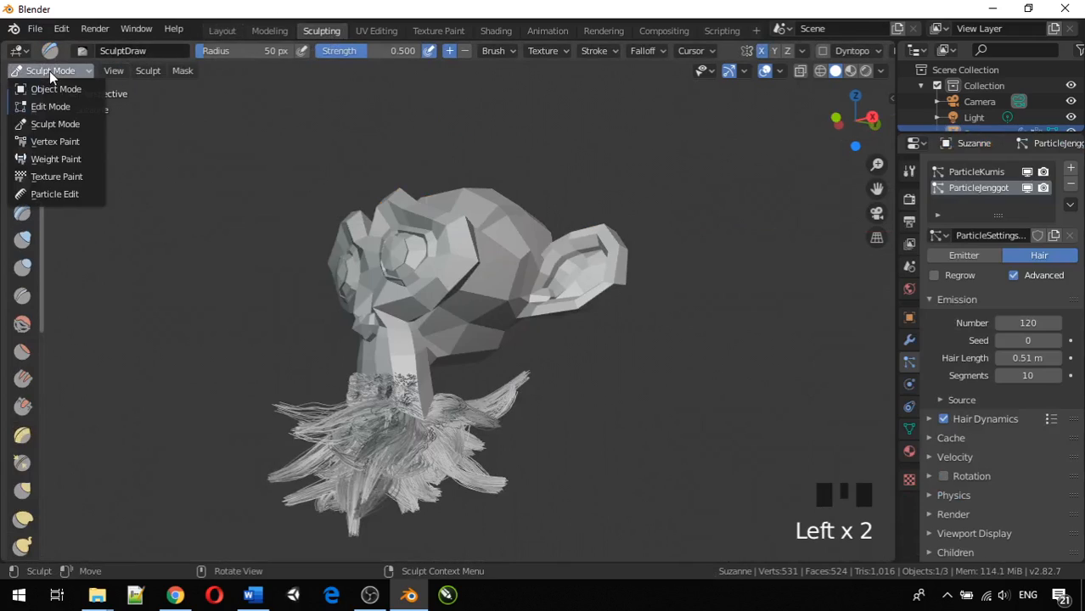
left_click(60, 196)
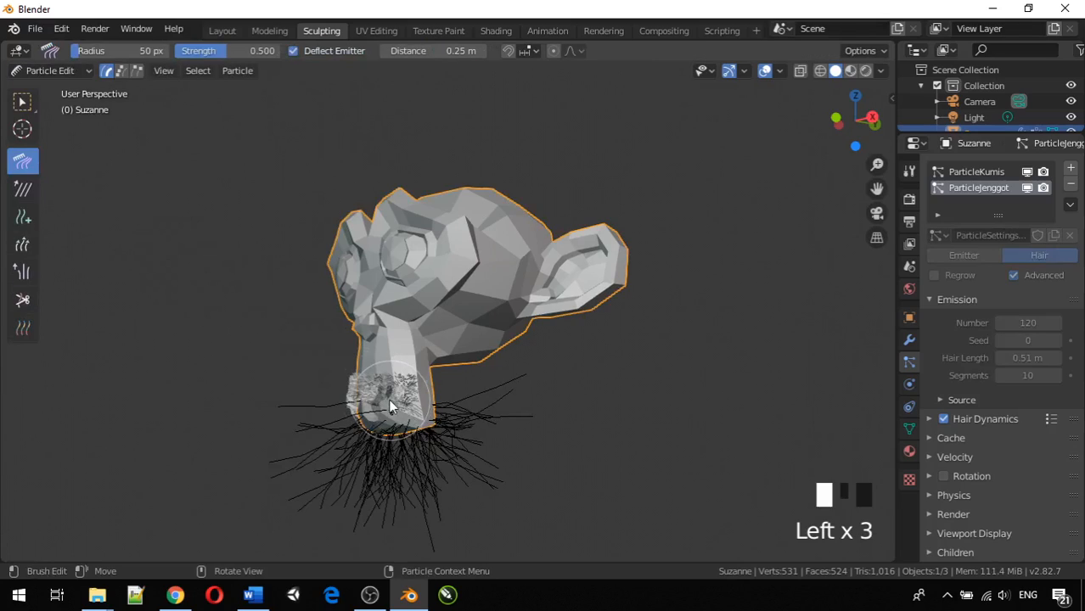
middle_click_drag(430, 333, 557, 421)
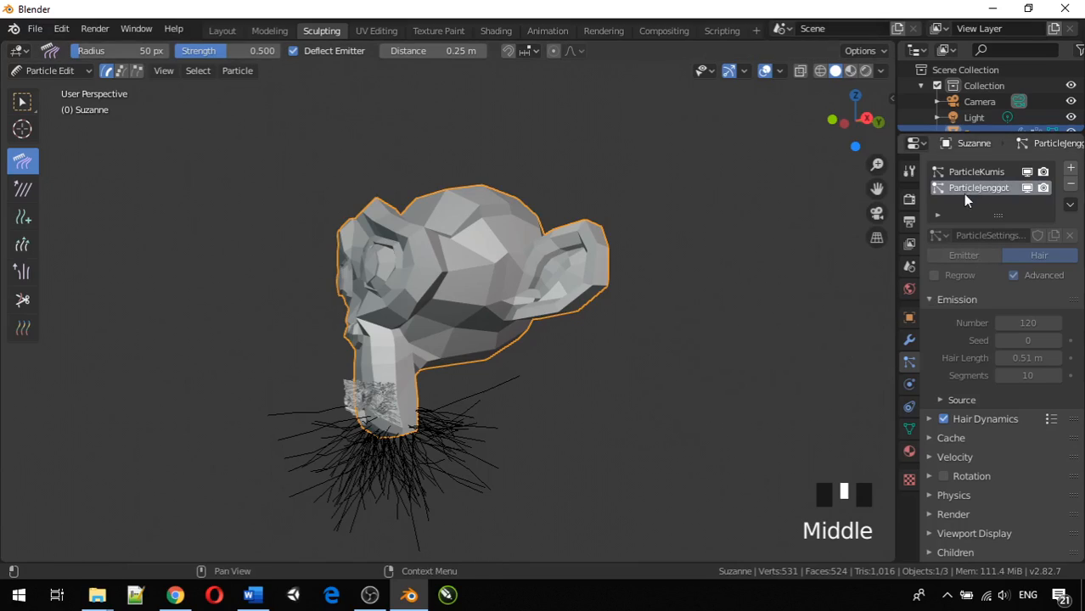
Hide both ParticleKumis and ParticleJenggot in the viewport and make ParticleJenggot the active particle system
left_click(987, 173)
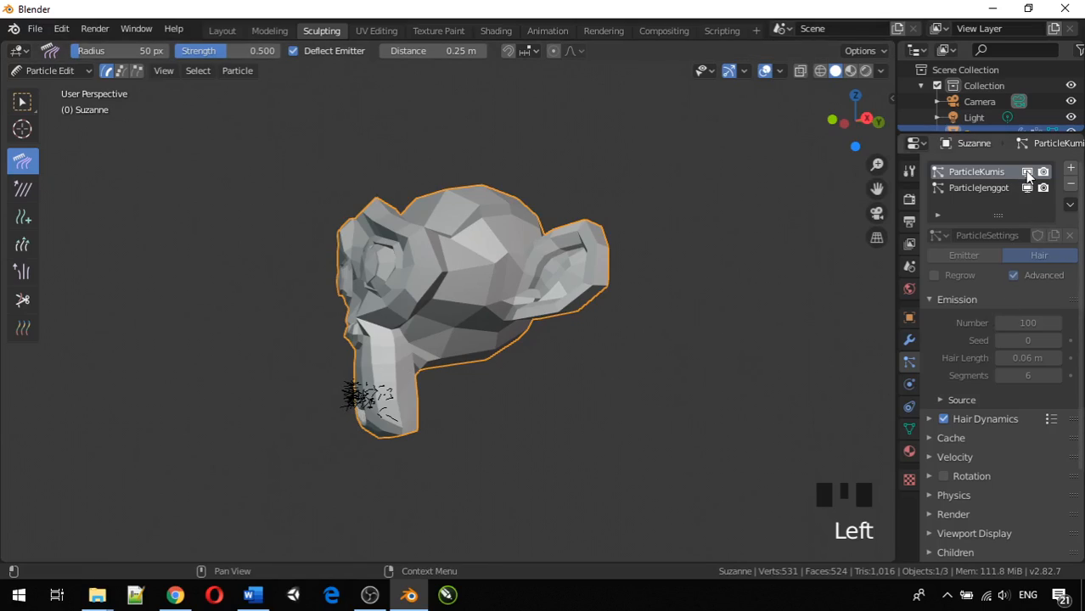
left_click(1025, 171)
left_click(1027, 187)
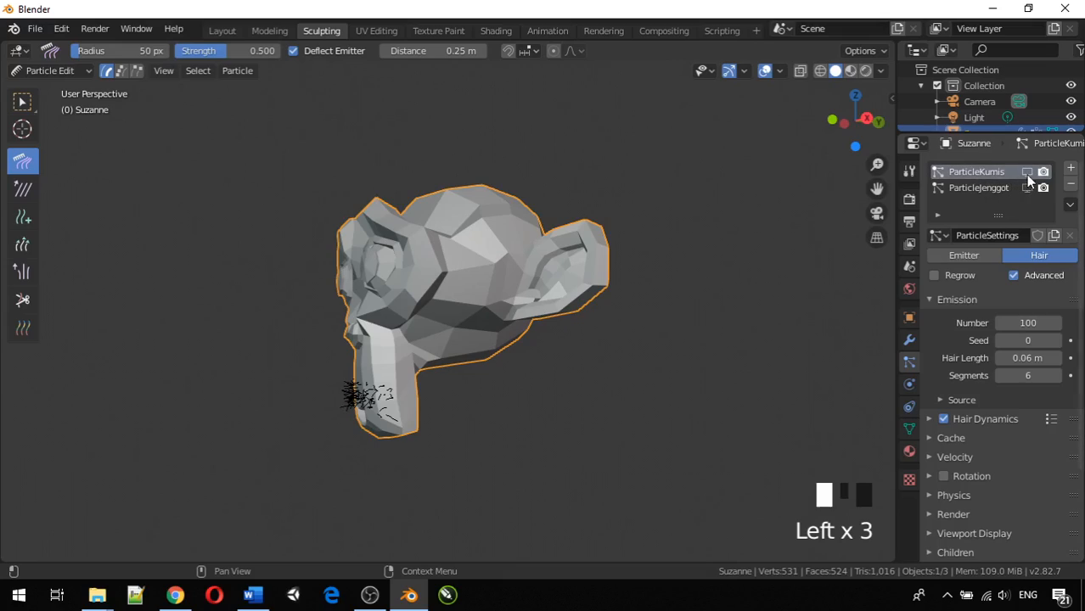
left_click(990, 187)
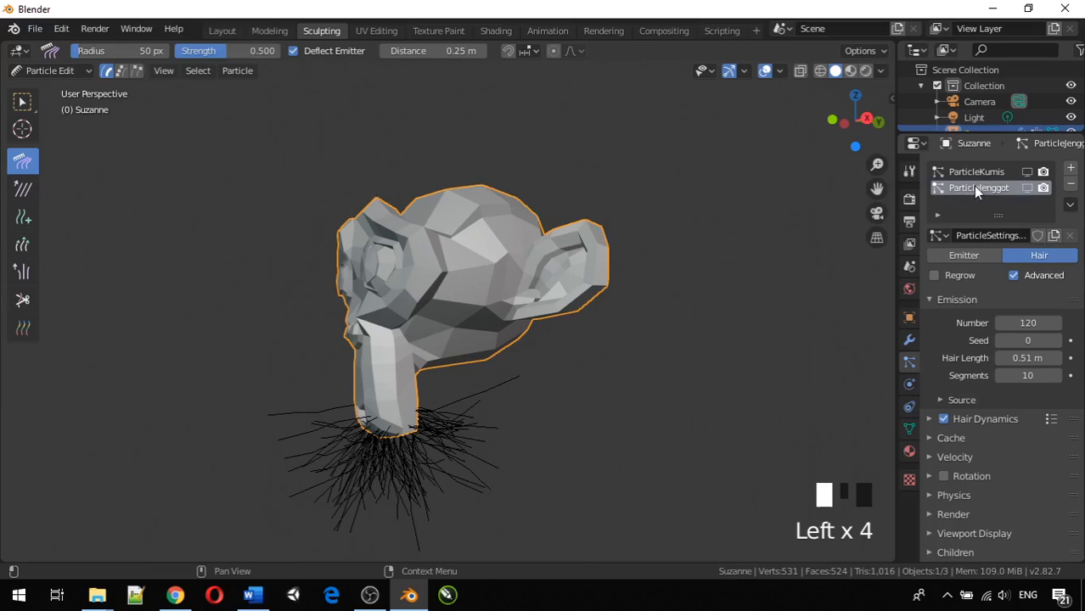
left_click(910, 429)
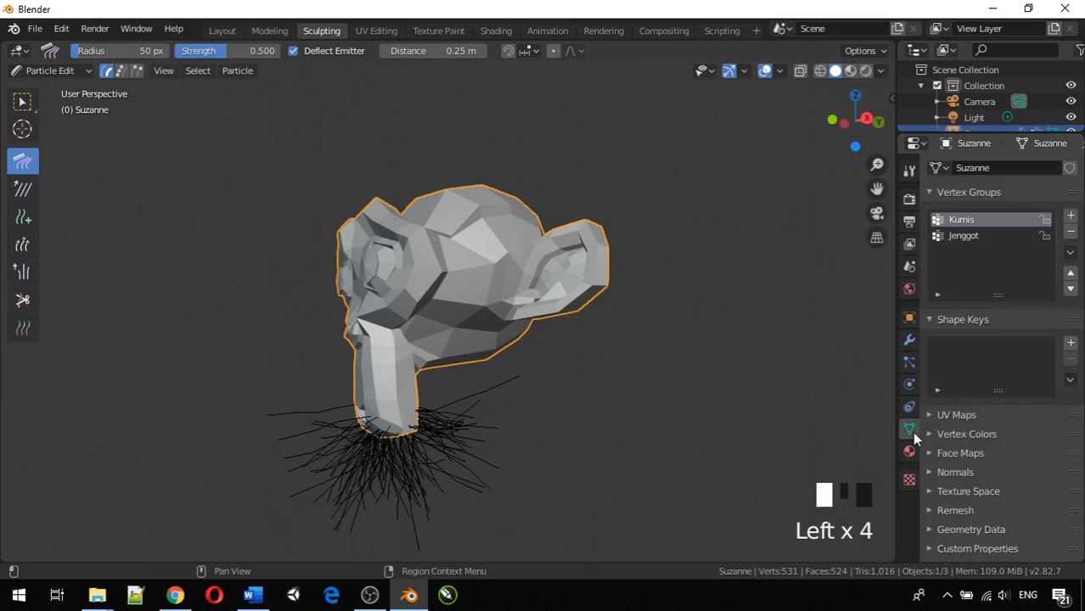
left_click(909, 361)
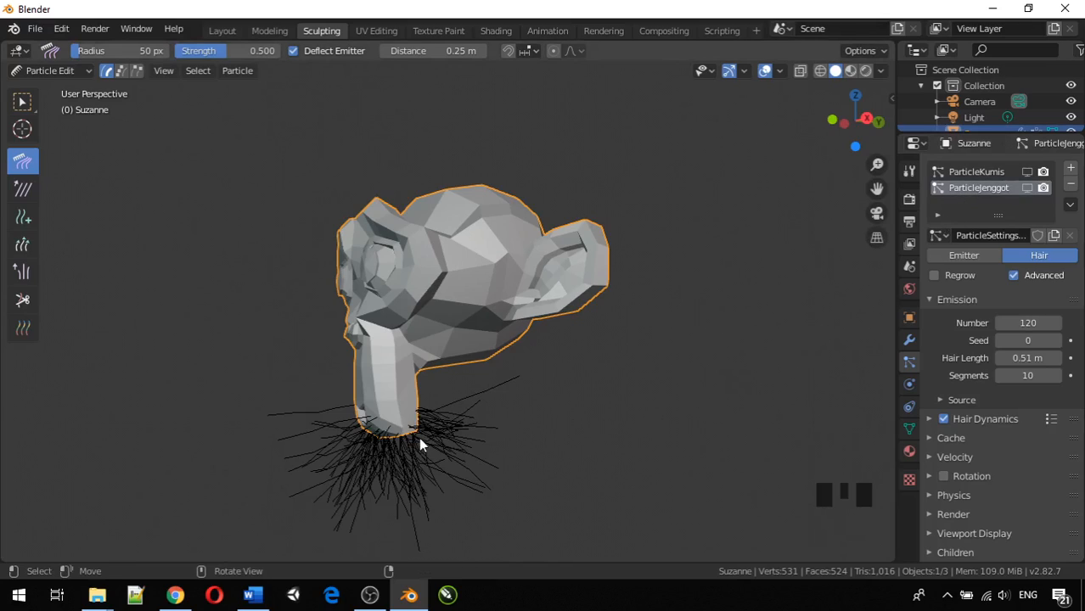
Try to comb the ParticleJenggot beard hairs from the front with the Comb brush
middle_click_drag(114, 354, 225, 354)
scroll(224, 355, "down", 1)
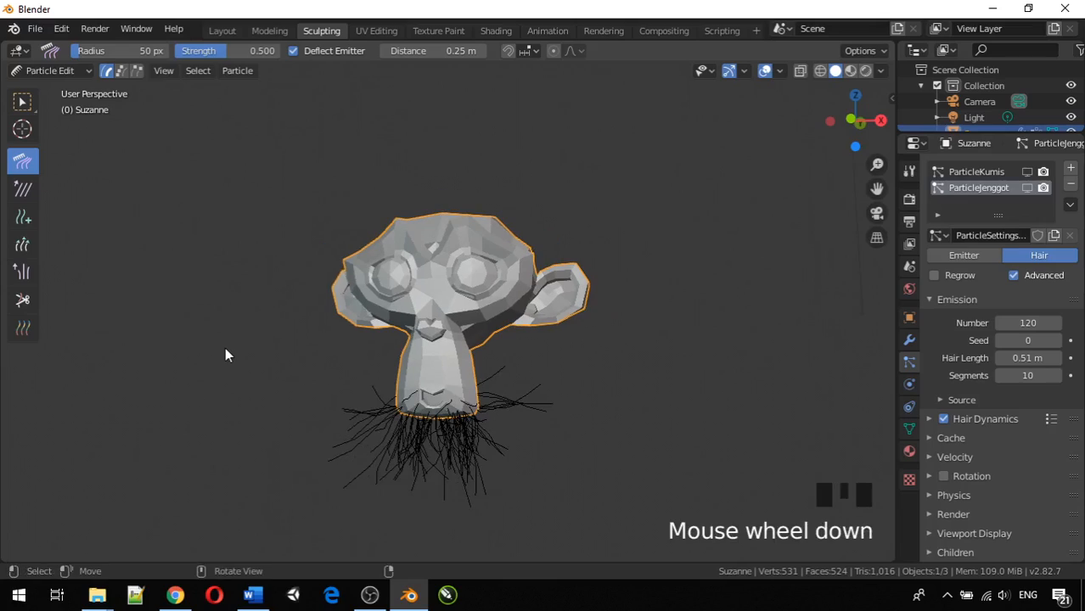
left_click(24, 160)
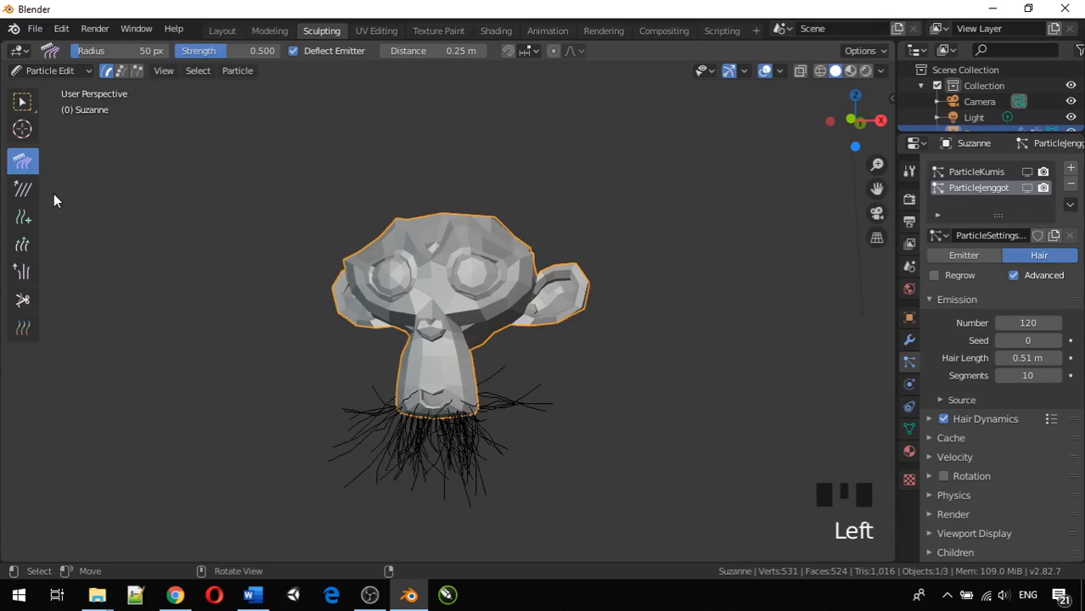
left_click(24, 161)
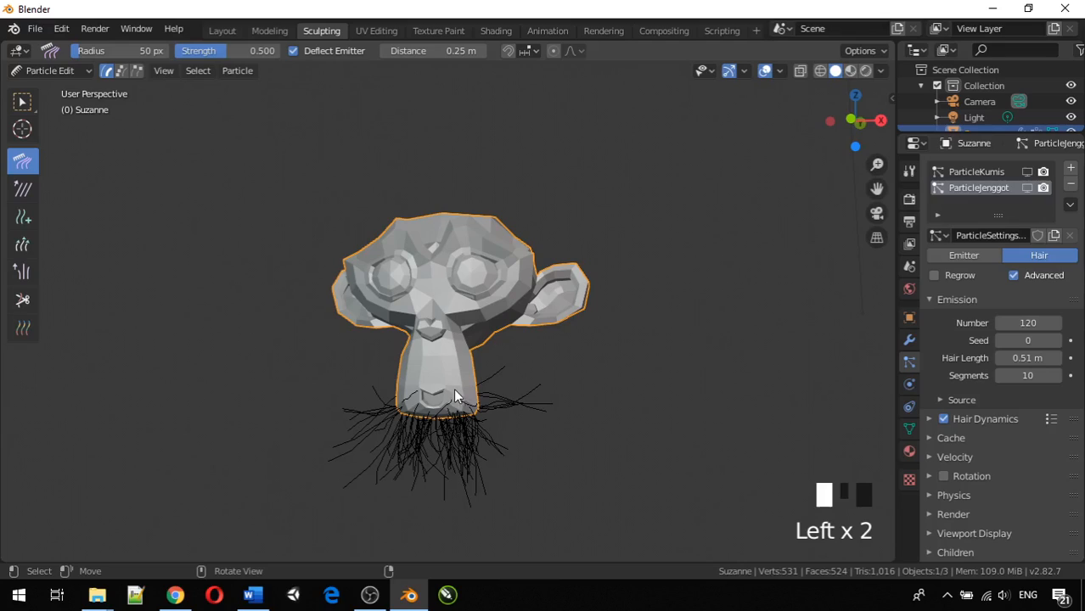
left_click_drag(453, 387, 561, 426)
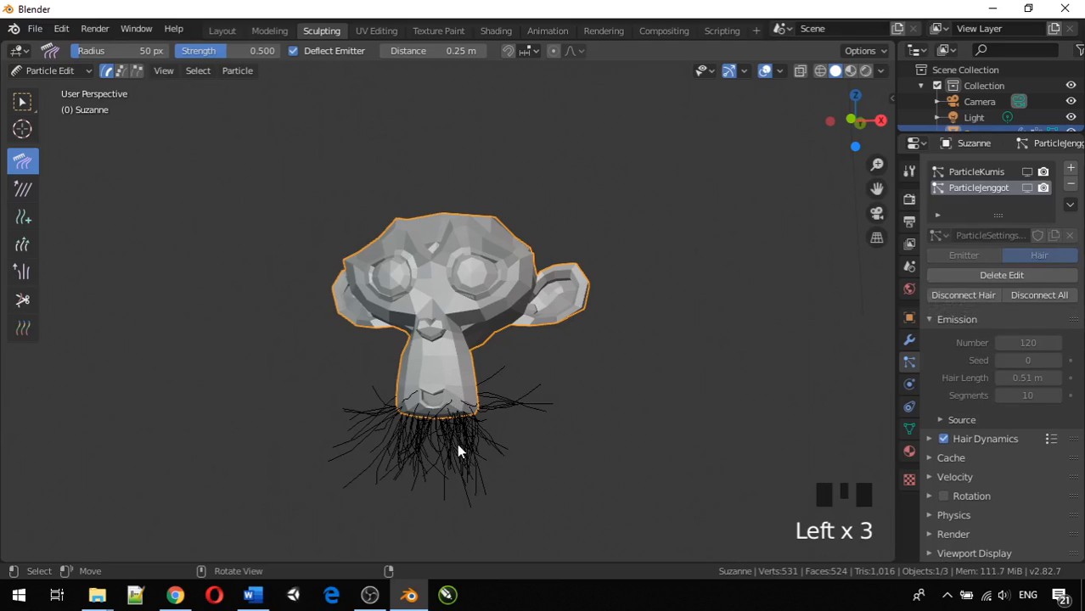
Switch Suzanne to mesh Edit Mode and back to Particle Edit, with the Comb brush active
middle_click_drag(457, 450, 477, 472)
key("Tab")
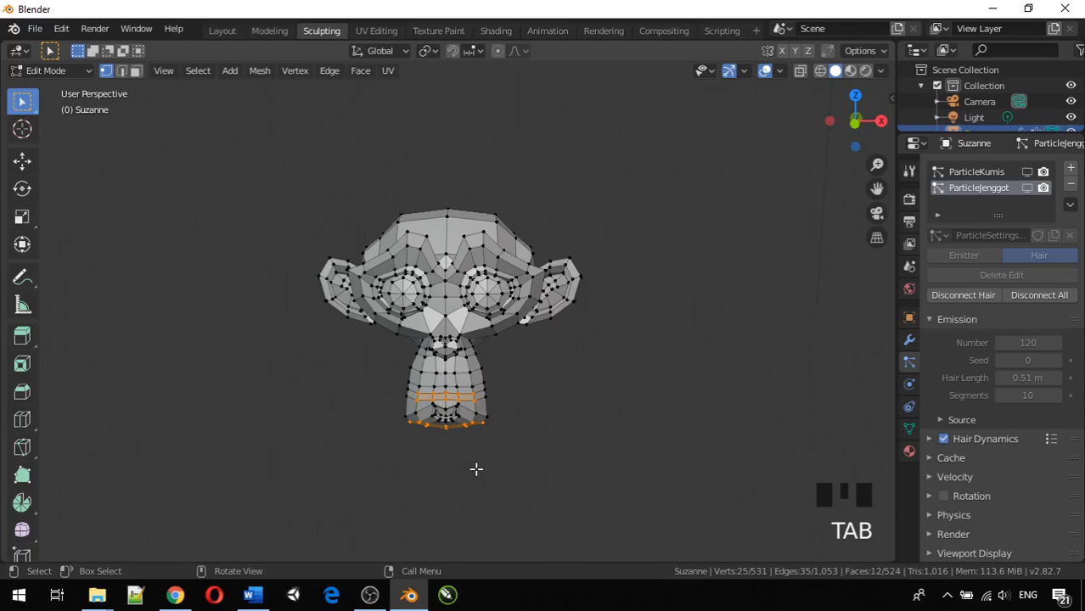
key("Tab")
left_click(22, 161)
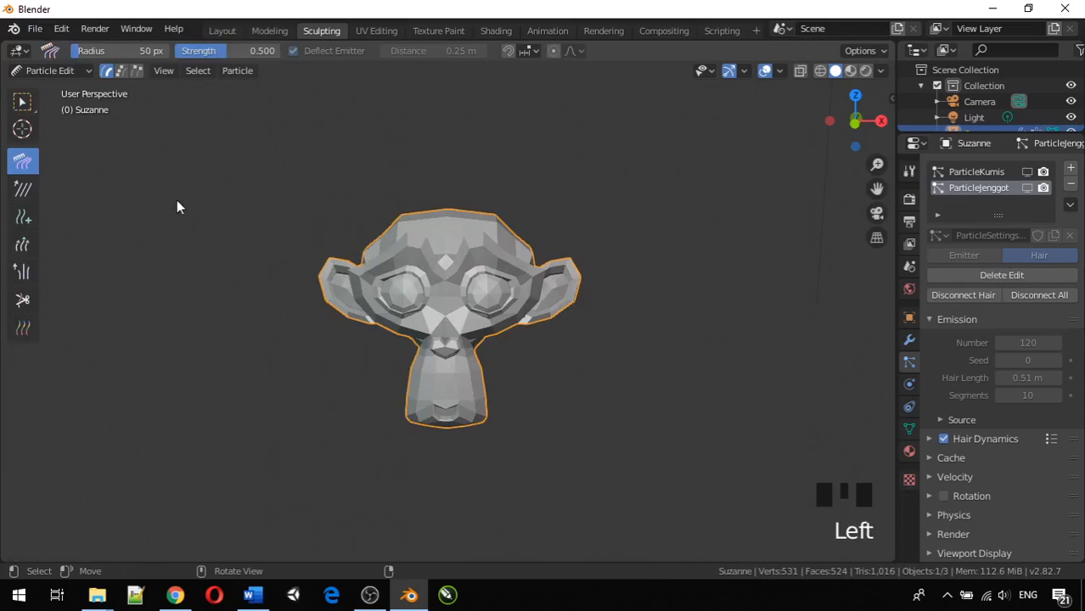
Toggle the ParticleKumis viewport display on and off, then select ParticleJenggot and show it in the viewport
left_click(976, 173)
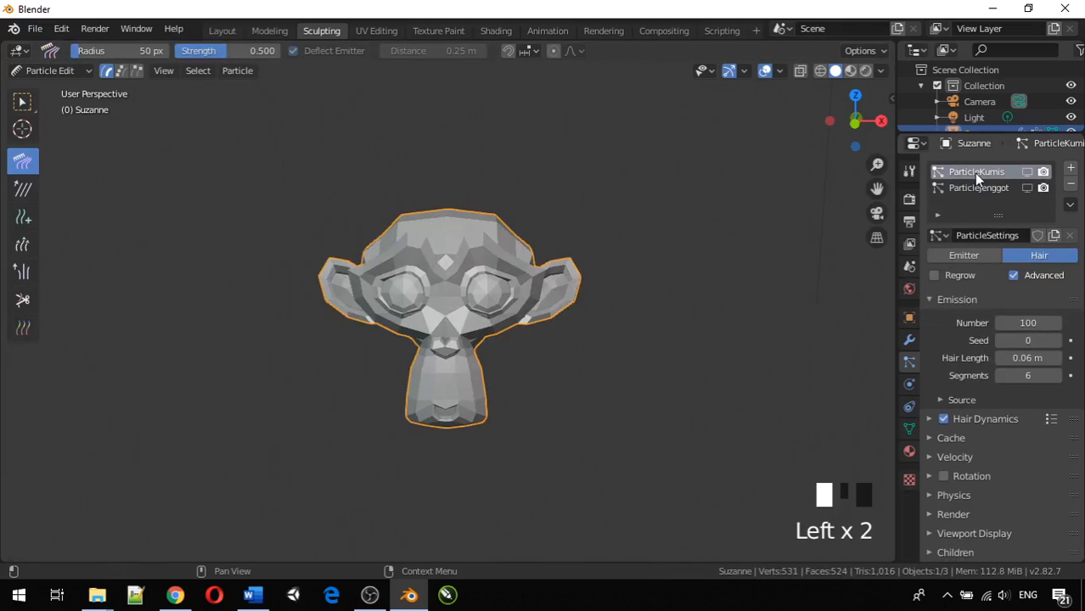
left_click(1024, 172)
left_click(1023, 173)
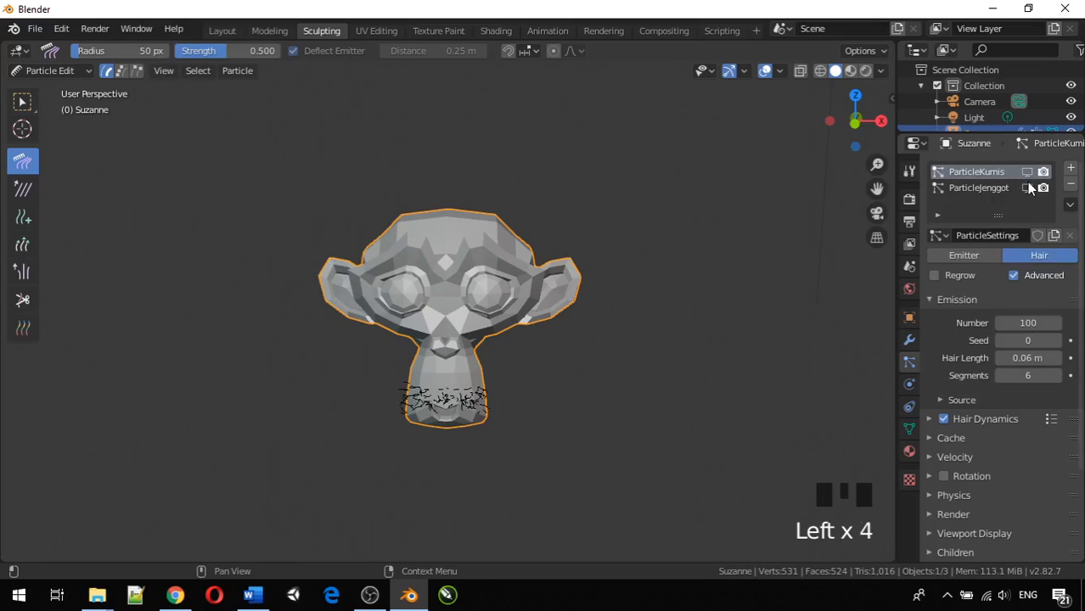
left_click(1009, 188)
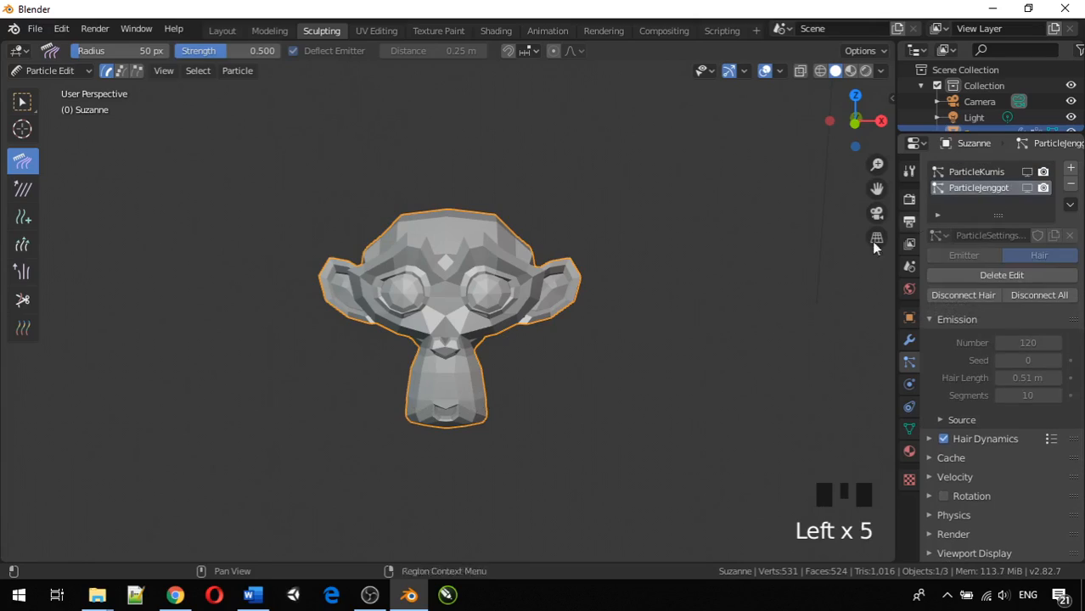
left_click(1025, 188)
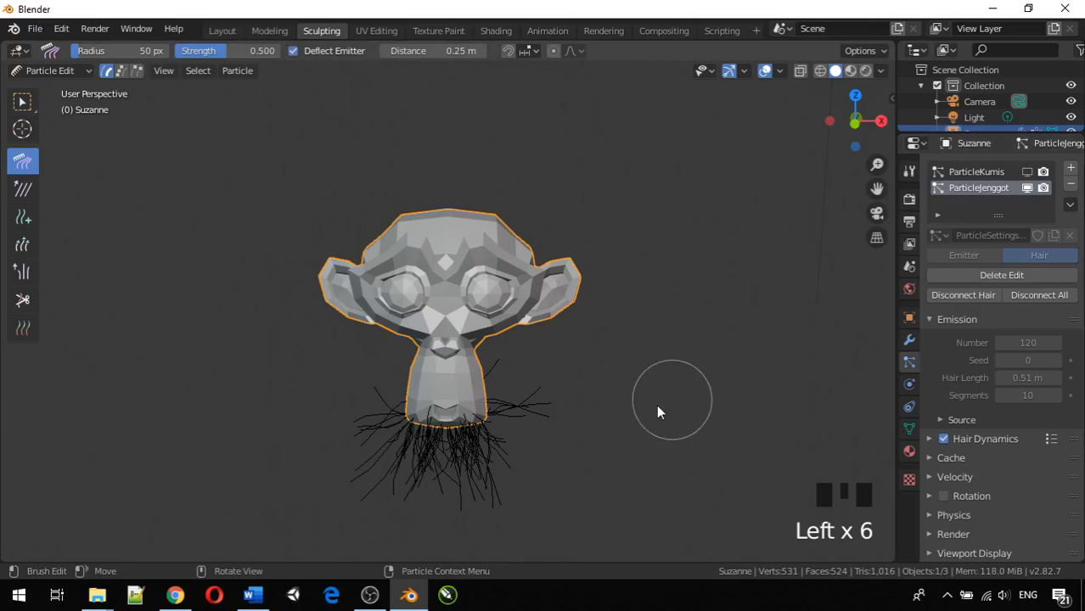
Comb the spread-out ParticleJenggot beard hairs inward and straight down below Suzanne's chin
mouse_move(546, 387)
left_mouse_down()
mouse_move(552, 409)
mouse_move(524, 490)
mouse_move(528, 394)
mouse_move(509, 482)
mouse_move(496, 493)
mouse_move(505, 456)
mouse_move(472, 551)
mouse_move(394, 437)
mouse_move(384, 468)
mouse_move(416, 556)
mouse_move(395, 423)
mouse_move(383, 485)
left_mouse_up()
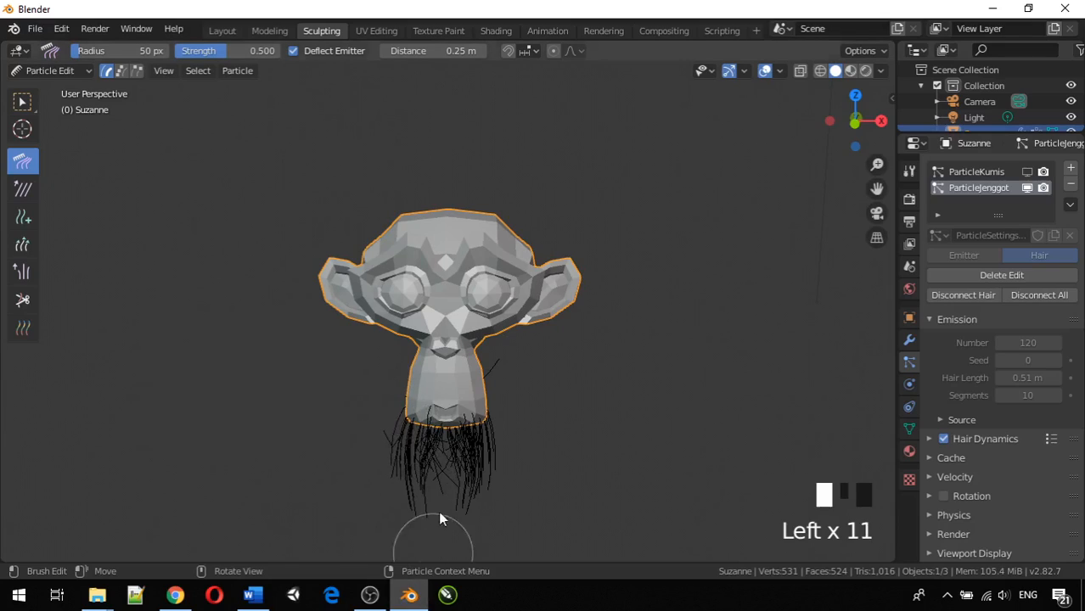
left_click_drag(443, 521, 466, 534)
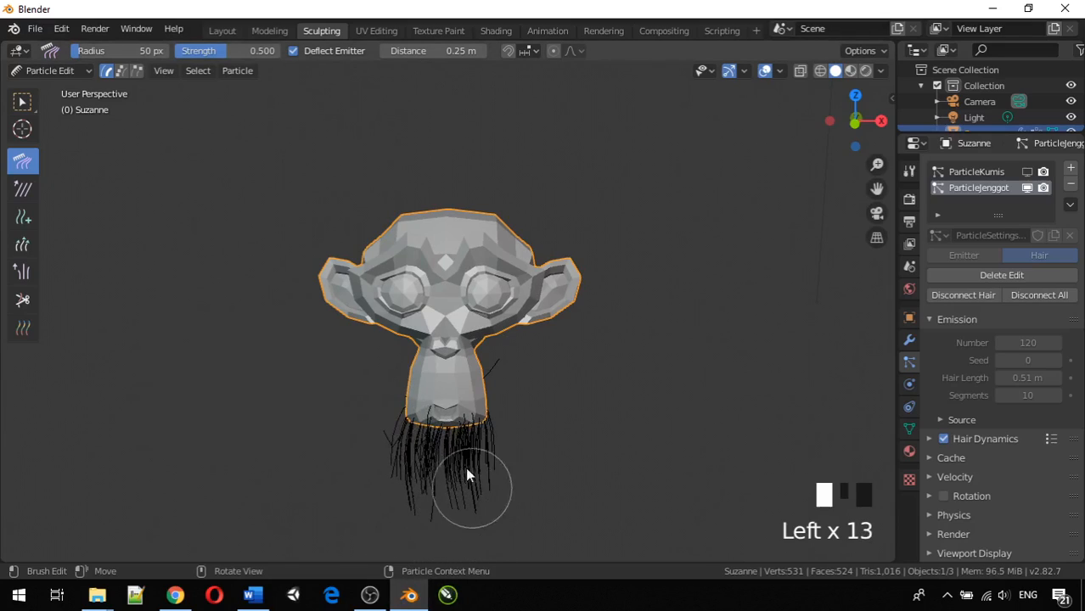
left_click_drag(466, 468, 466, 546)
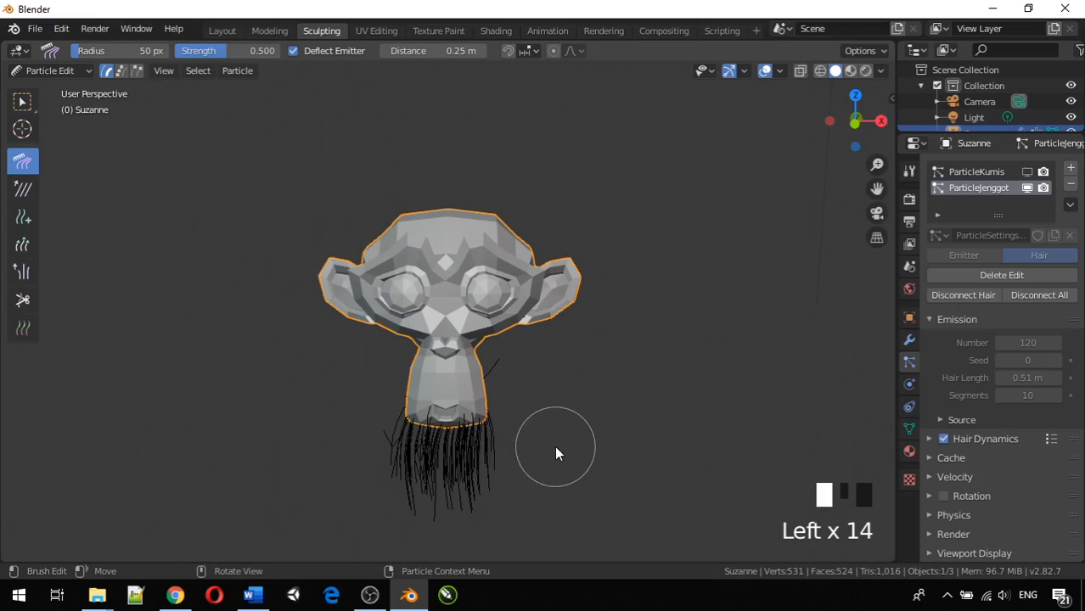
Comb the ParticleJenggot beard hairs straight down from the back view, smoothing the strays behind Suzanne's chin
key("ctrl+KP_1")
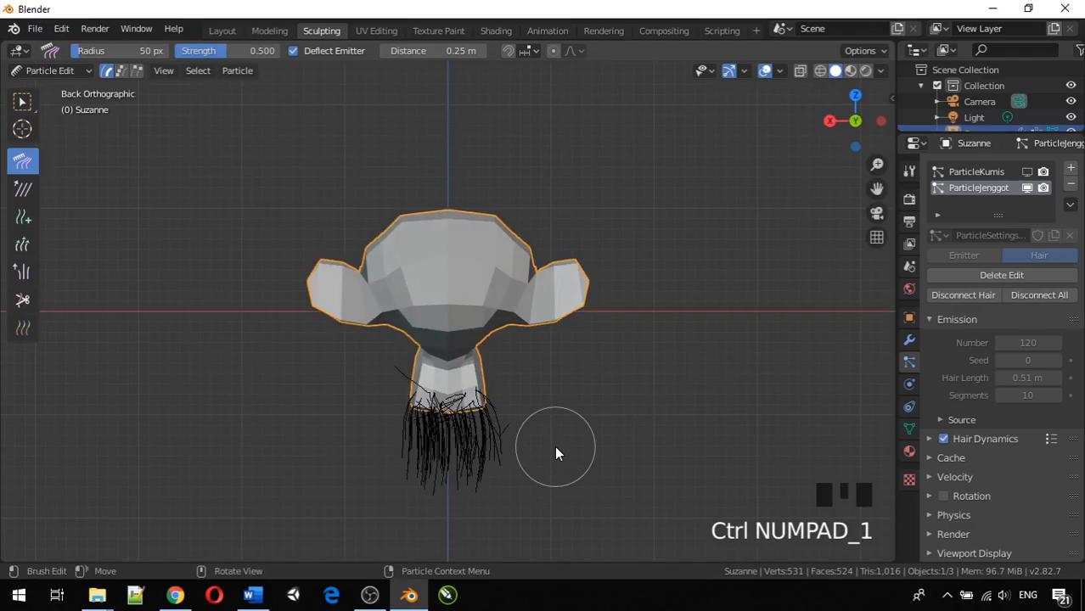
mouse_move(438, 371)
left_mouse_down()
mouse_move(443, 479)
mouse_move(465, 539)
mouse_move(483, 448)
left_mouse_up()
mouse_move(460, 537)
left_mouse_down()
mouse_move(456, 434)
mouse_move(475, 471)
mouse_move(436, 460)
mouse_move(426, 501)
mouse_move(437, 487)
left_mouse_up()
left_click_drag(441, 427, 452, 555)
left_click_drag(489, 428, 469, 514)
Trim the sides and lower tips of the ParticleJenggot beard into a tapered shape from the front with the Cut brush
key("KP_1")
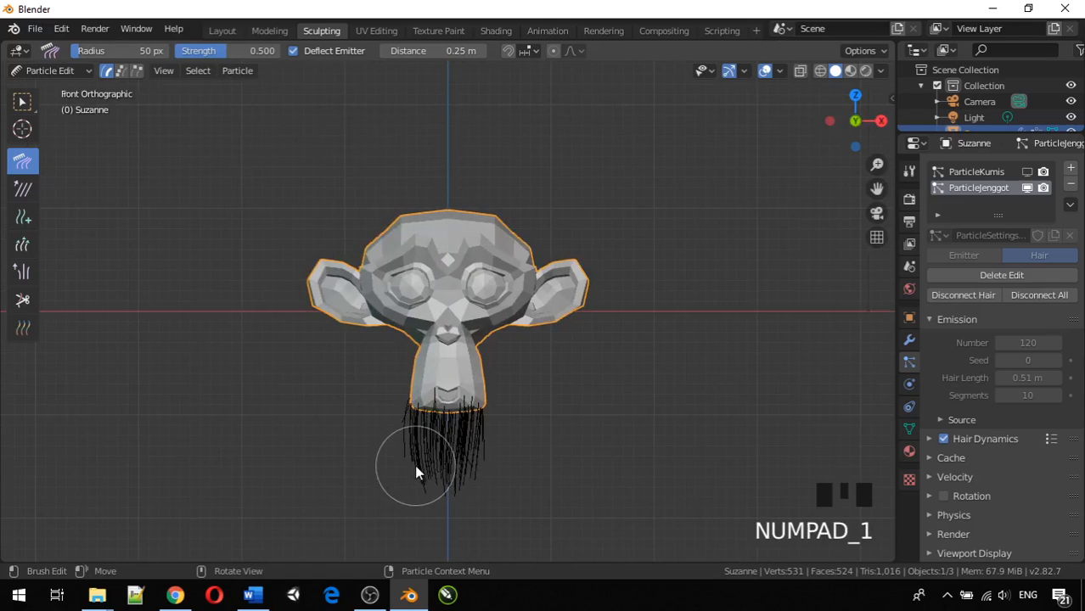
scroll(414, 472, "up", 2)
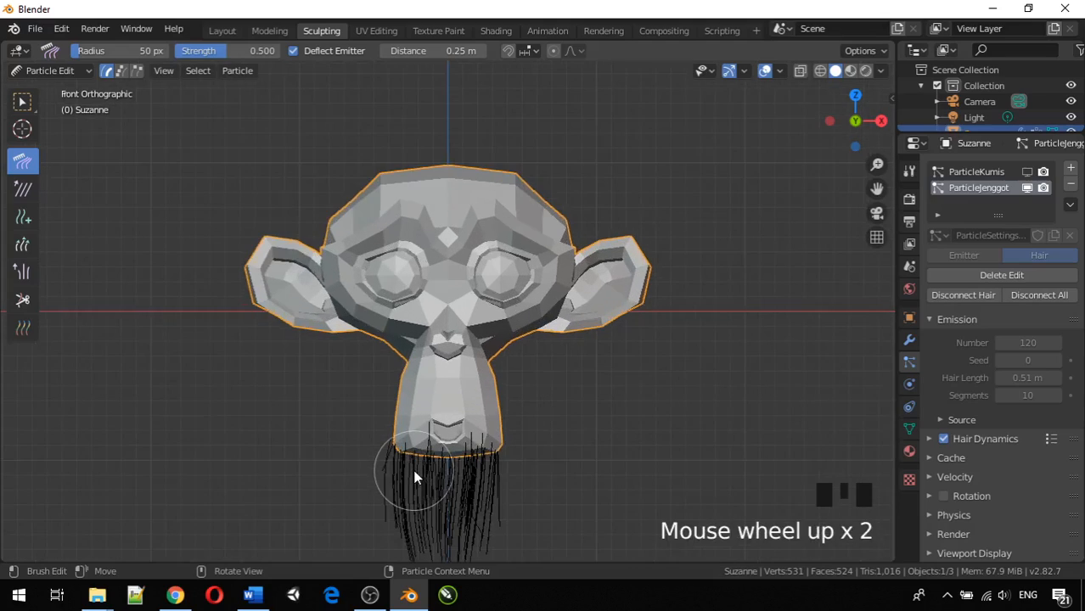
scroll(413, 476, "down", 1)
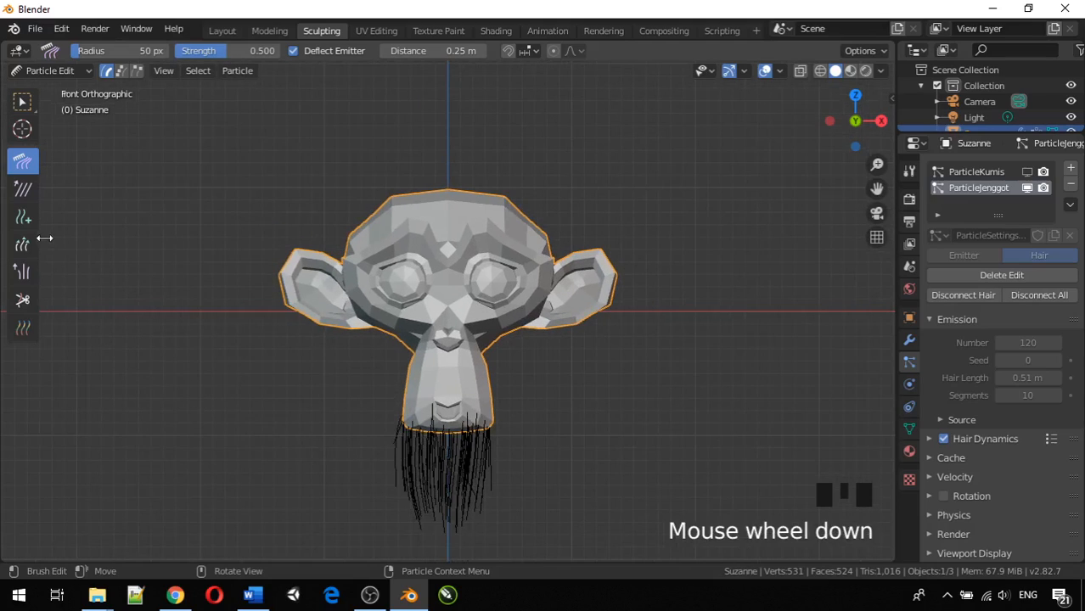
left_click(30, 301)
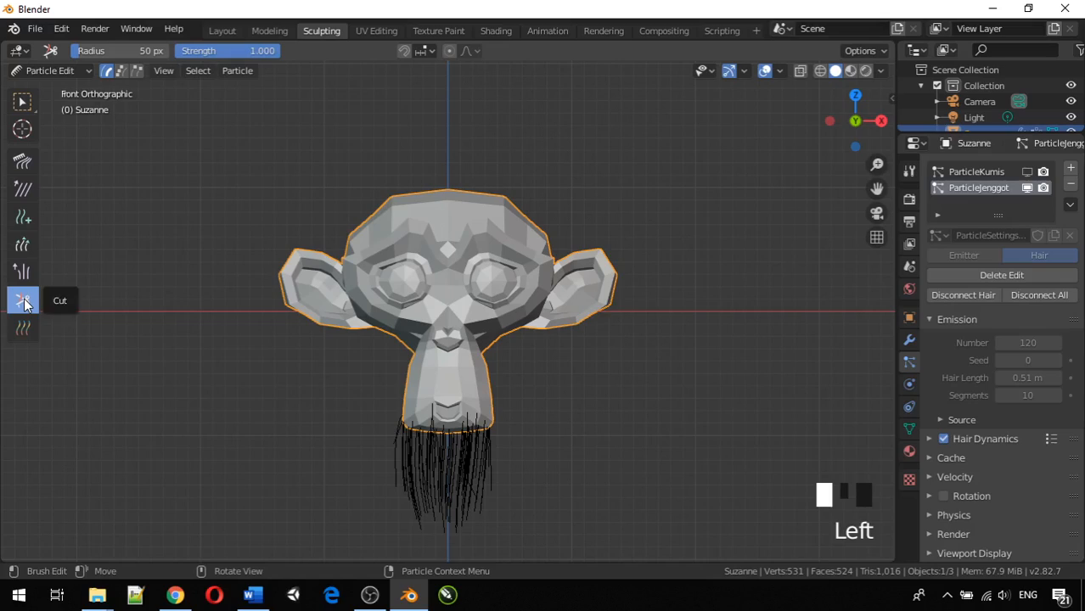
left_click(364, 501)
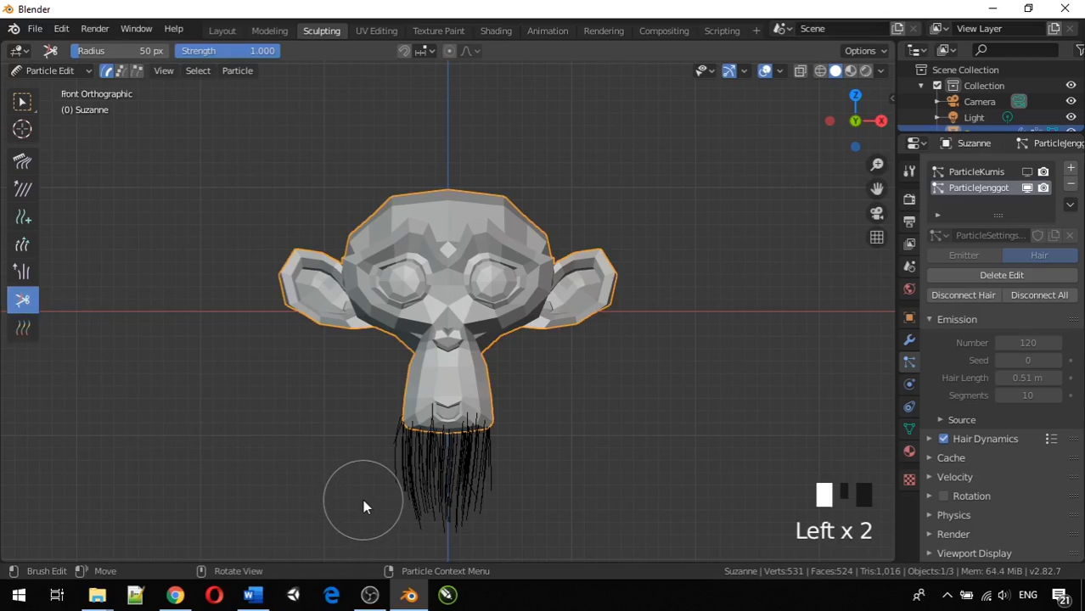
left_click(365, 512)
left_click(371, 518)
left_click(381, 528)
left_click(389, 536)
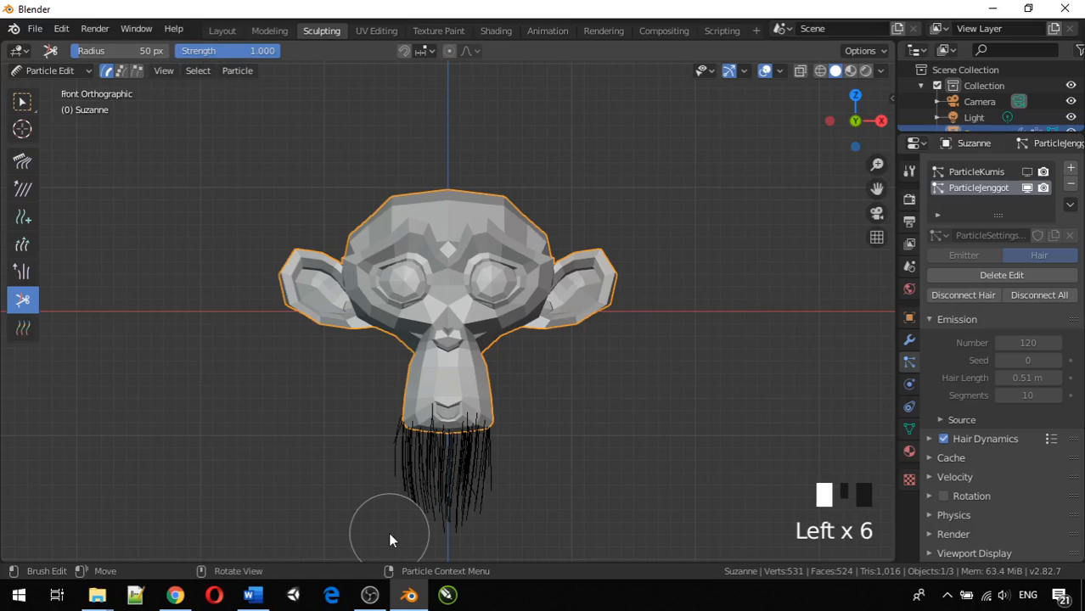
left_click(397, 544)
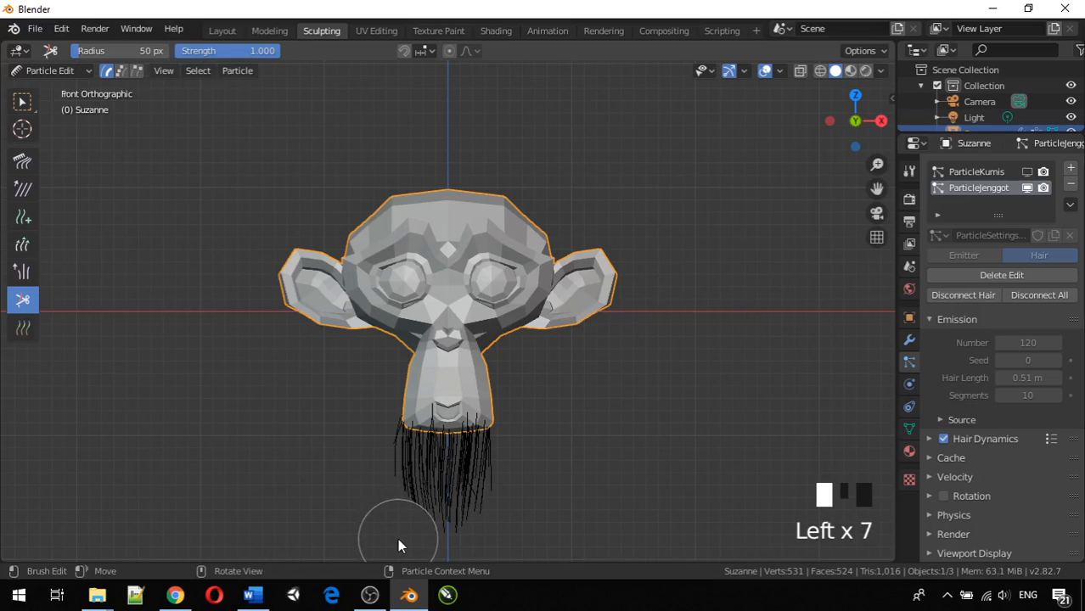
left_click(526, 509)
left_click(521, 516)
left_click(512, 528)
left_click(505, 535)
left_click(500, 539)
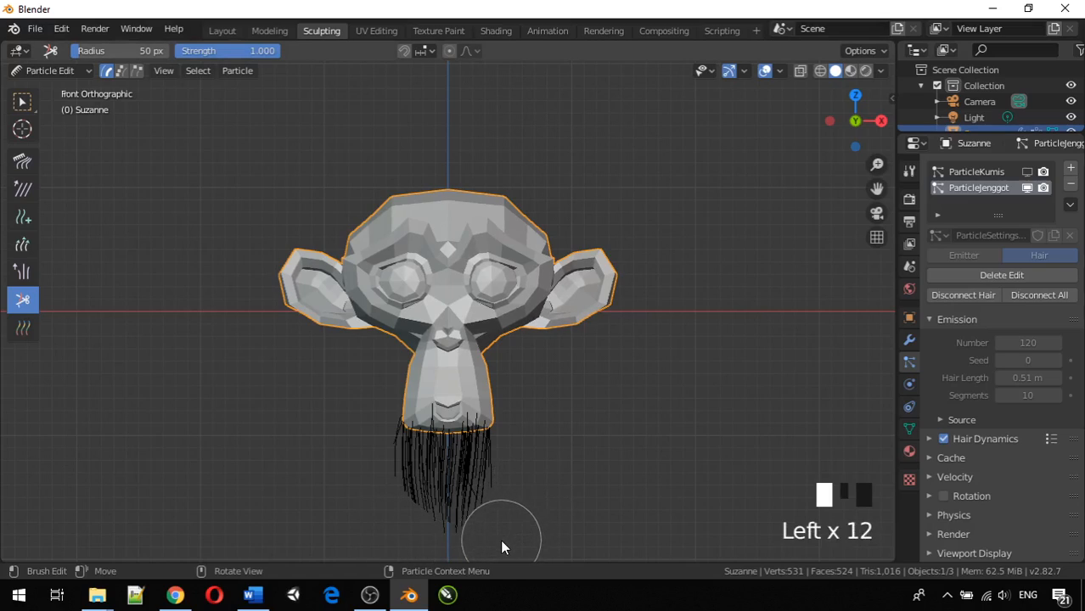
left_click(493, 546)
left_click(492, 553)
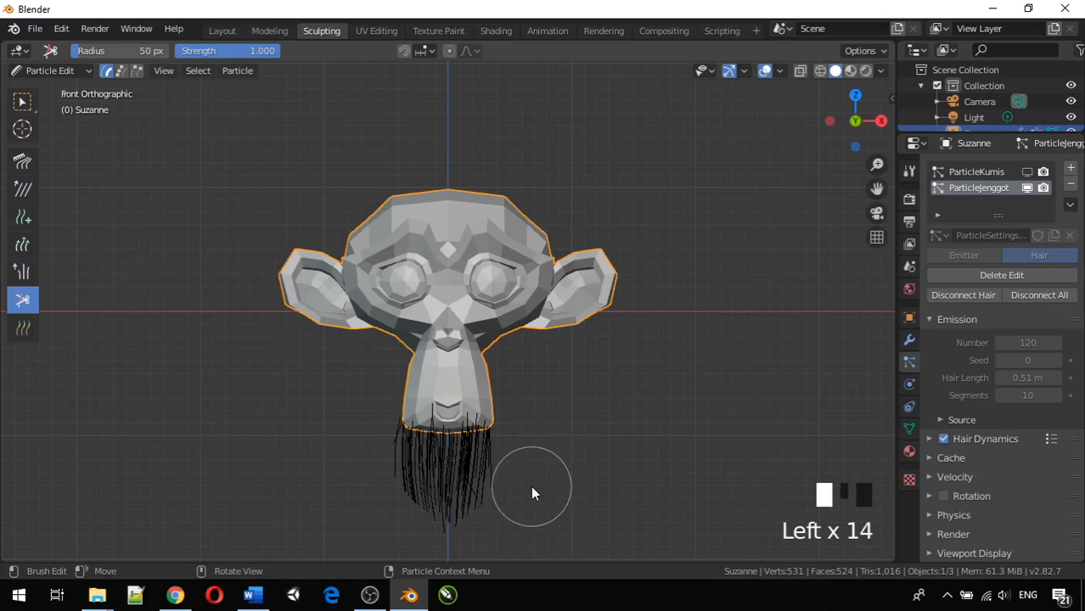
left_click(529, 493)
left_click(524, 498)
left_click(517, 507)
left_click(515, 519)
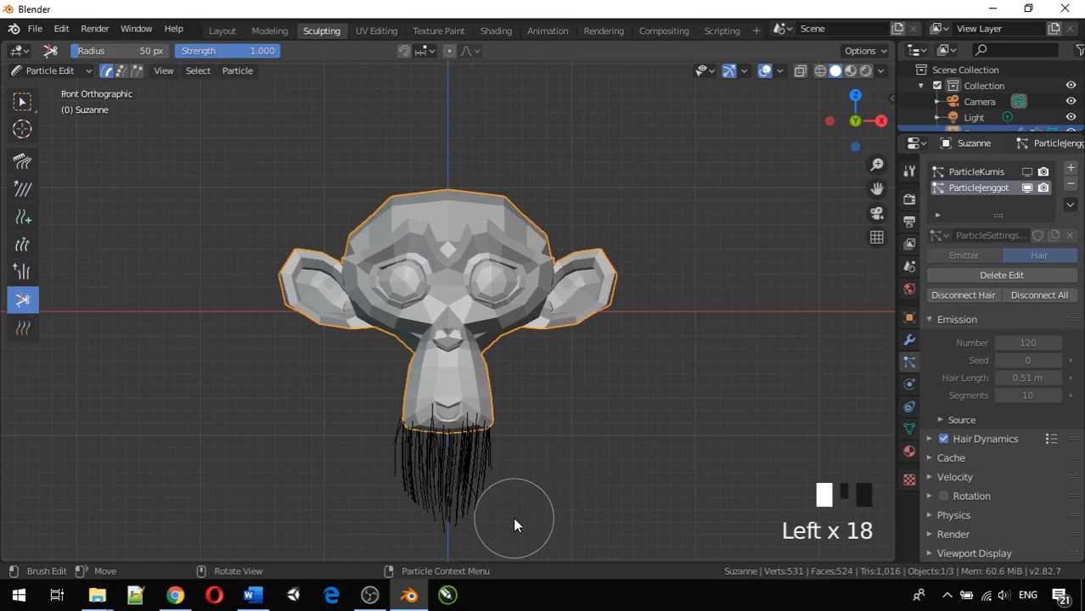
left_click(510, 529)
left_click(506, 537)
left_click(441, 538)
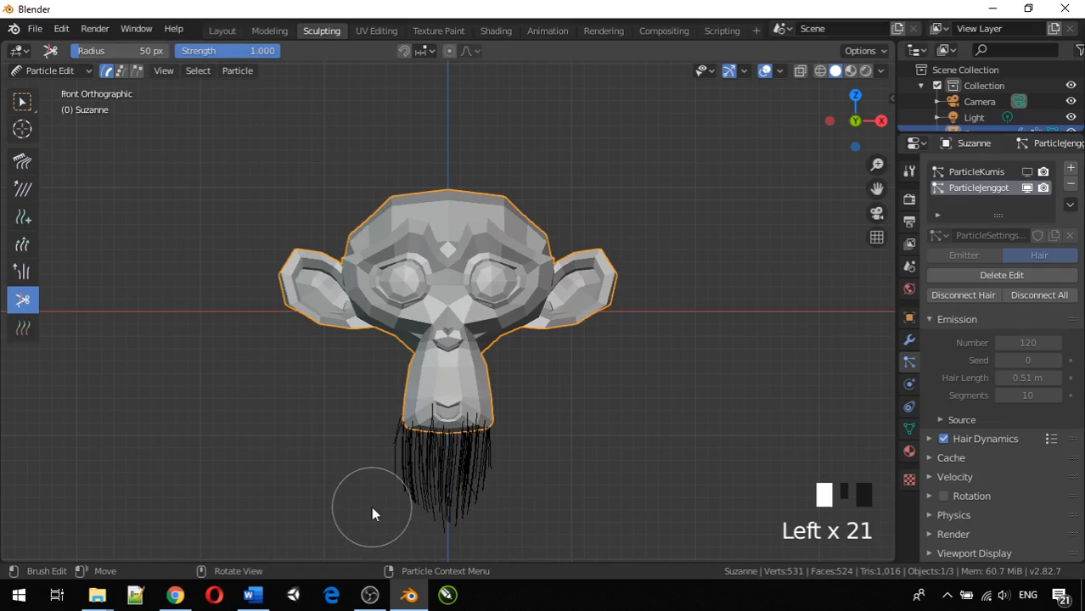
left_click(370, 508)
left_click(368, 505)
left_click(364, 488)
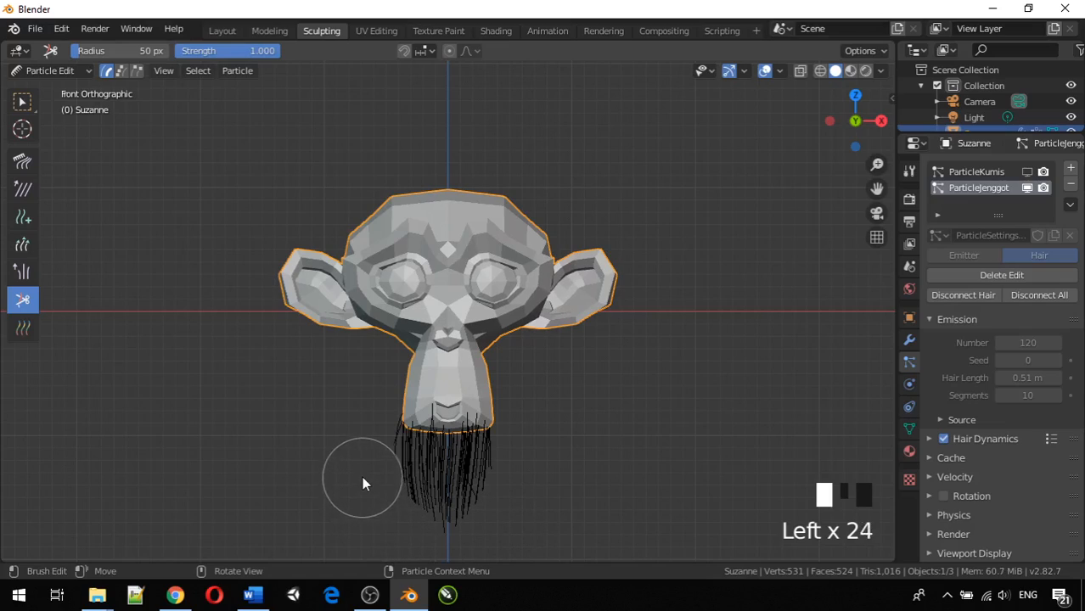
left_click(362, 483)
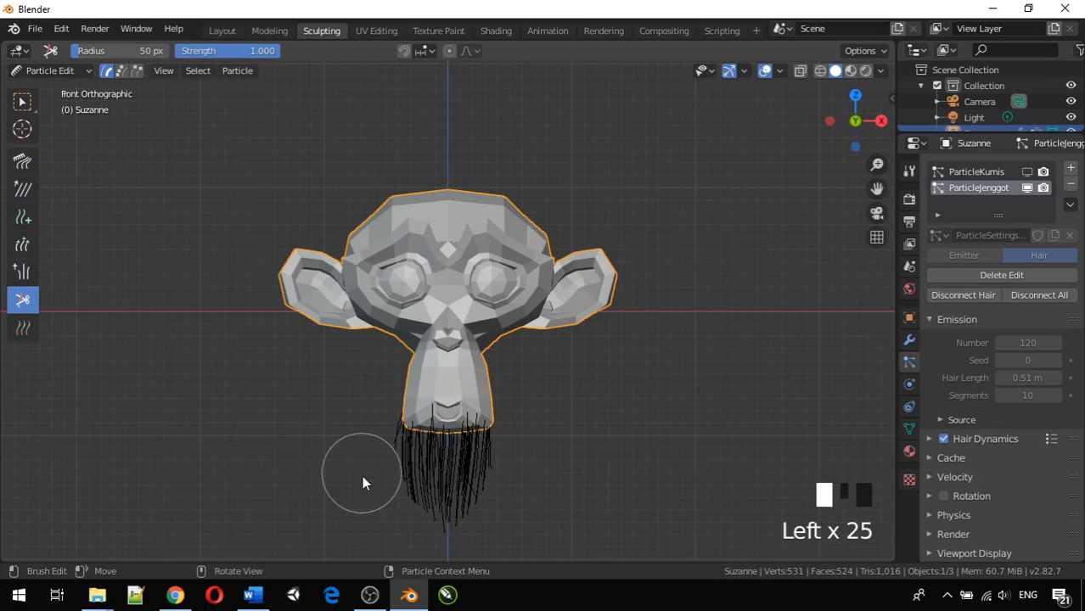
left_click(383, 522)
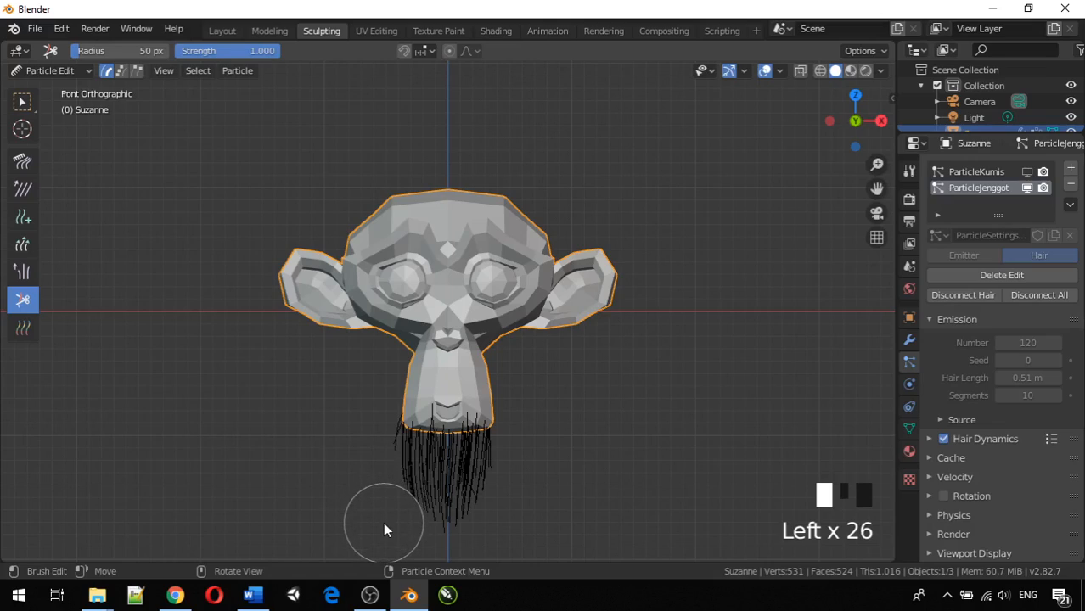
left_click(520, 498)
left_click(526, 488)
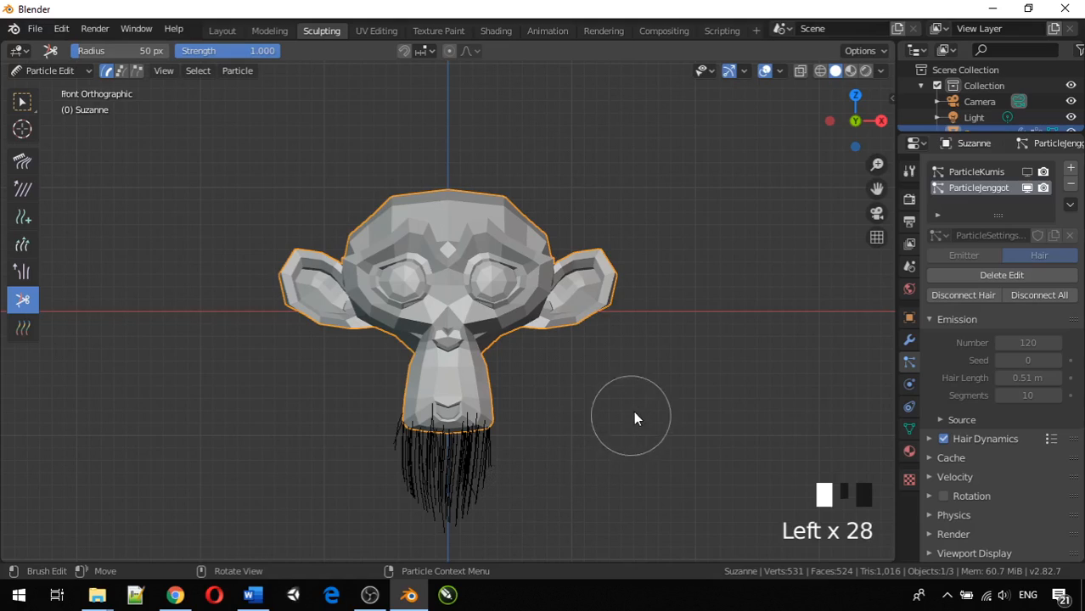
Comb the stray beard hairs beside Suzanne's chin inward and down from behind with the Comb brush
middle_click_drag(633, 402, 309, 368)
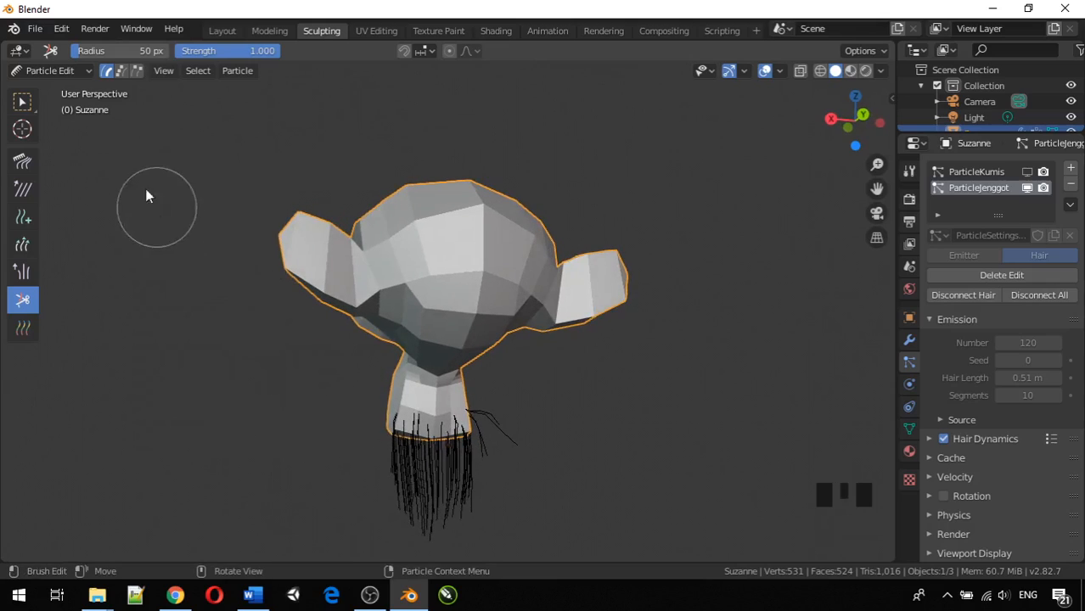
left_click(23, 162)
middle_click_drag(516, 351, 485, 417)
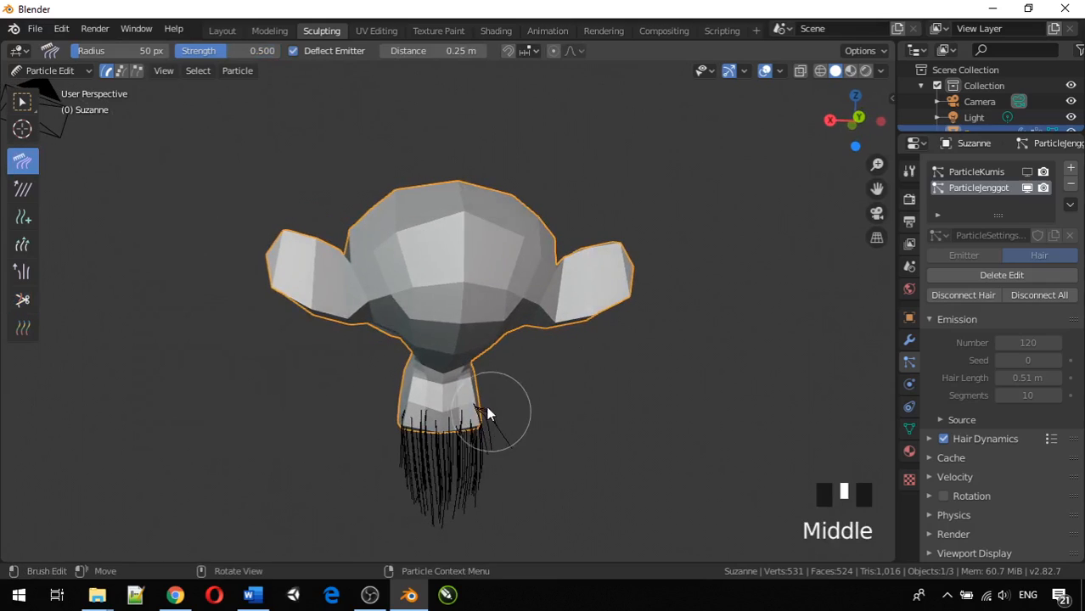
left_click(488, 448)
mouse_move(476, 454)
left_mouse_down()
mouse_move(415, 456)
mouse_move(448, 576)
mouse_move(465, 510)
mouse_move(467, 547)
left_mouse_up()
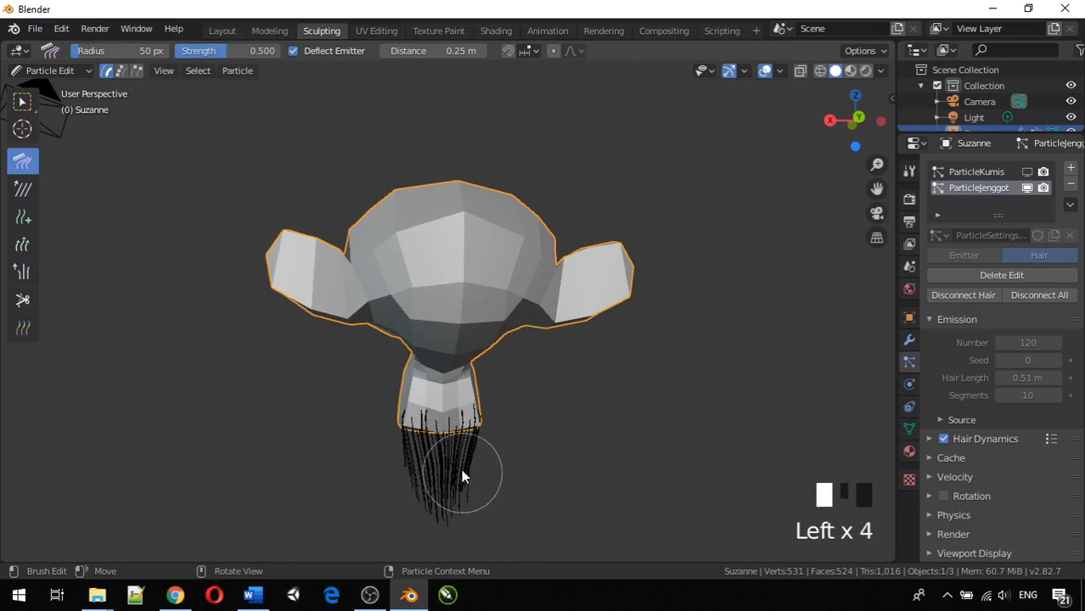
left_click_drag(462, 472, 465, 541)
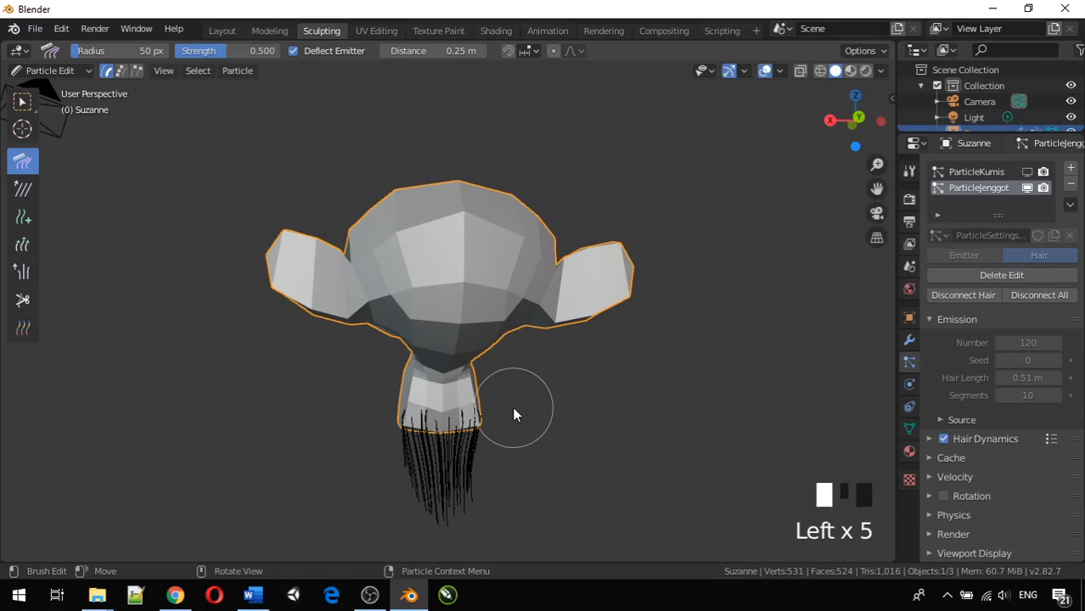
Comb the ParticleJenggot beard straight down from the front view
key("KP_1")
mouse_move(468, 435)
left_mouse_down()
mouse_move(438, 496)
mouse_move(467, 563)
left_mouse_up()
mouse_move(474, 486)
left_mouse_down()
mouse_move(478, 567)
mouse_move(488, 546)
mouse_move(489, 557)
left_mouse_up()
left_click_drag(451, 477, 463, 550)
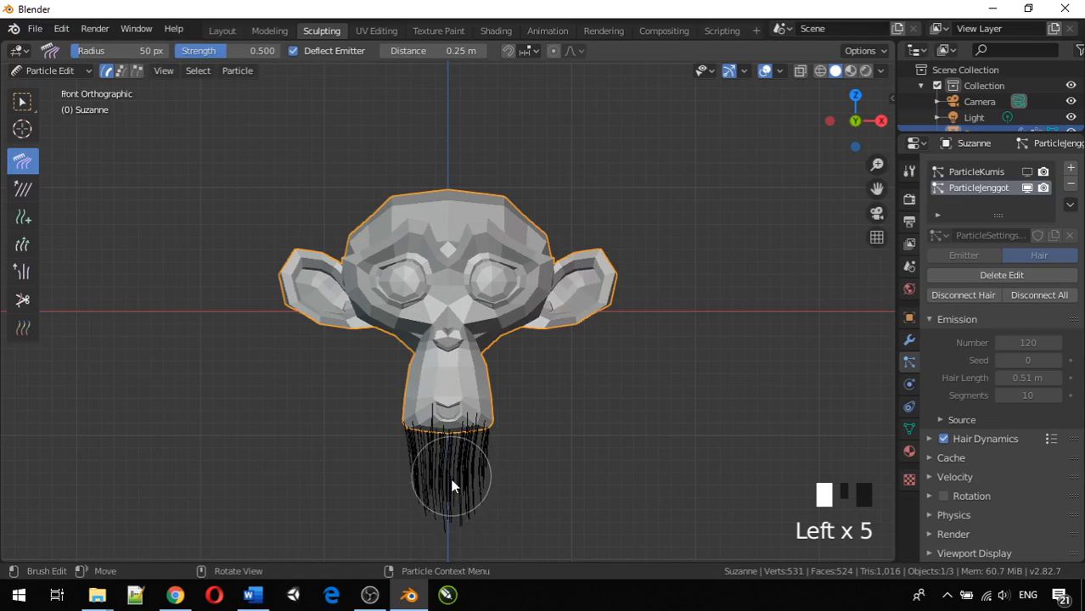
left_click_drag(450, 478, 462, 564)
mouse_move(460, 501)
left_mouse_down()
mouse_move(443, 540)
mouse_move(450, 508)
mouse_move(459, 542)
left_mouse_up()
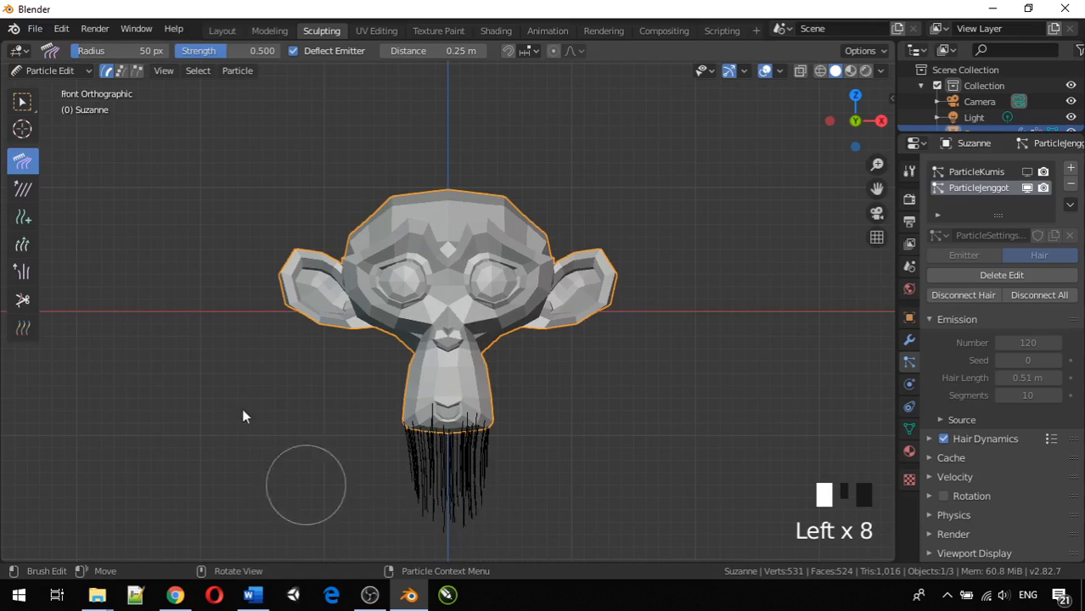
Cut the uneven beard tips along both sides and the lower edge into a shorter, rounded outline
left_click(22, 299)
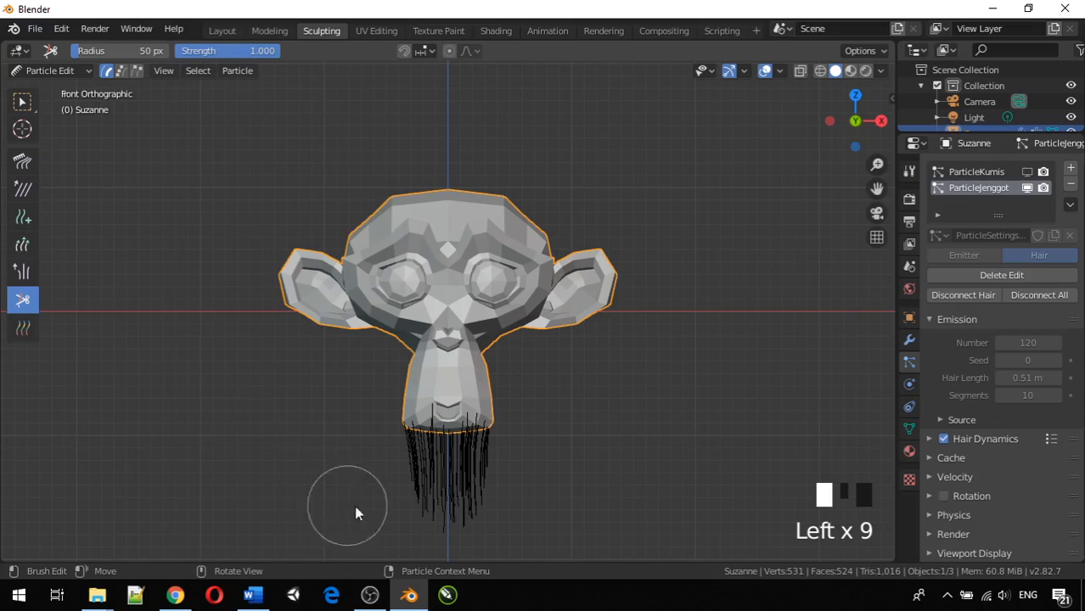
left_click(380, 511)
left_click(383, 510)
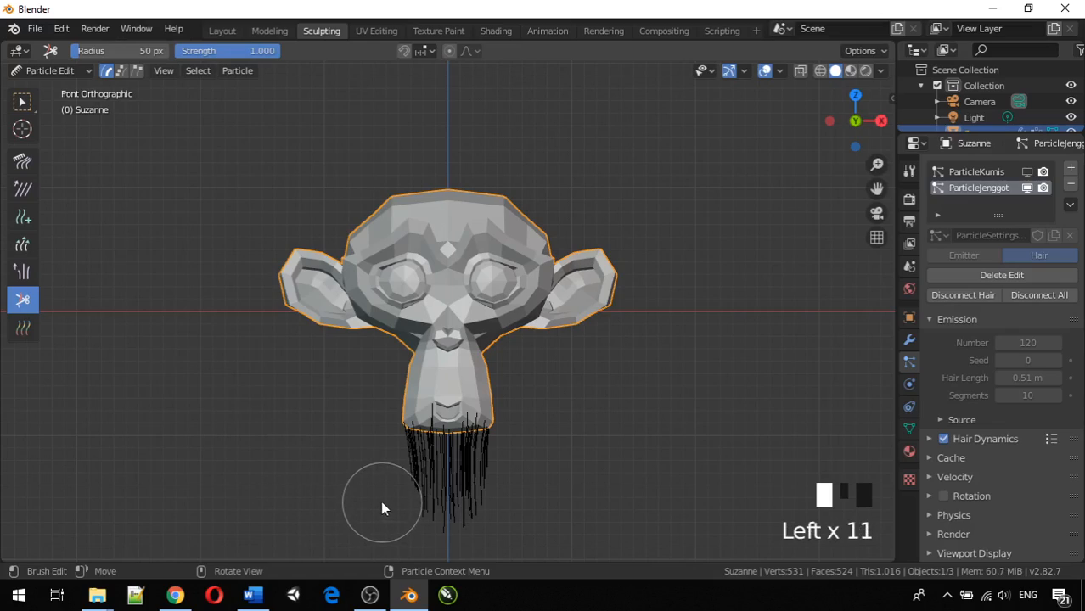
left_click(379, 505)
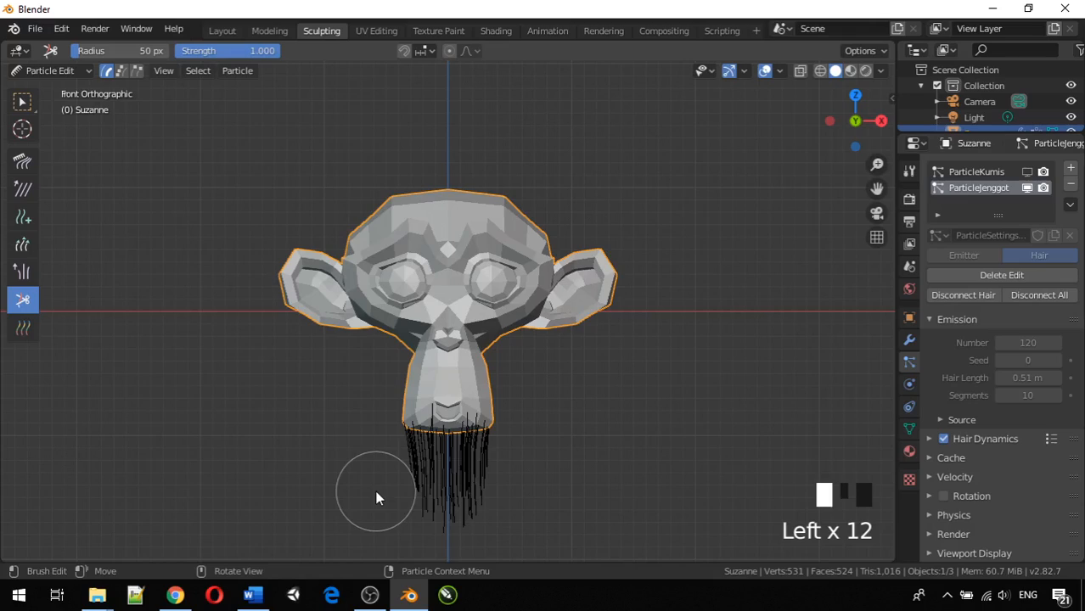
left_click(516, 508)
left_click(512, 520)
left_click(506, 533)
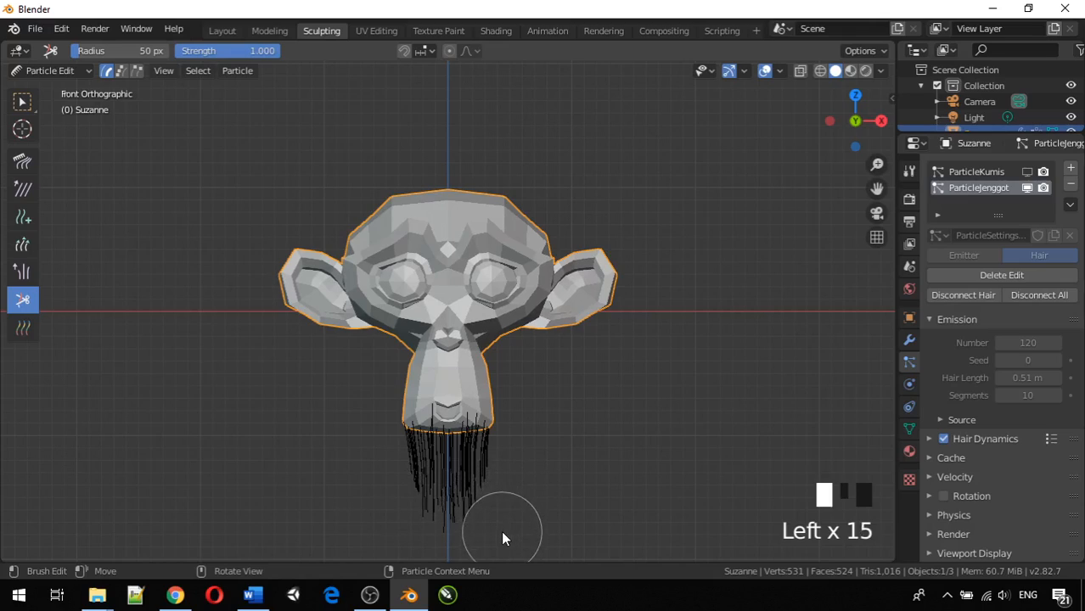
left_click(496, 548)
left_click(441, 552)
left_click(399, 539)
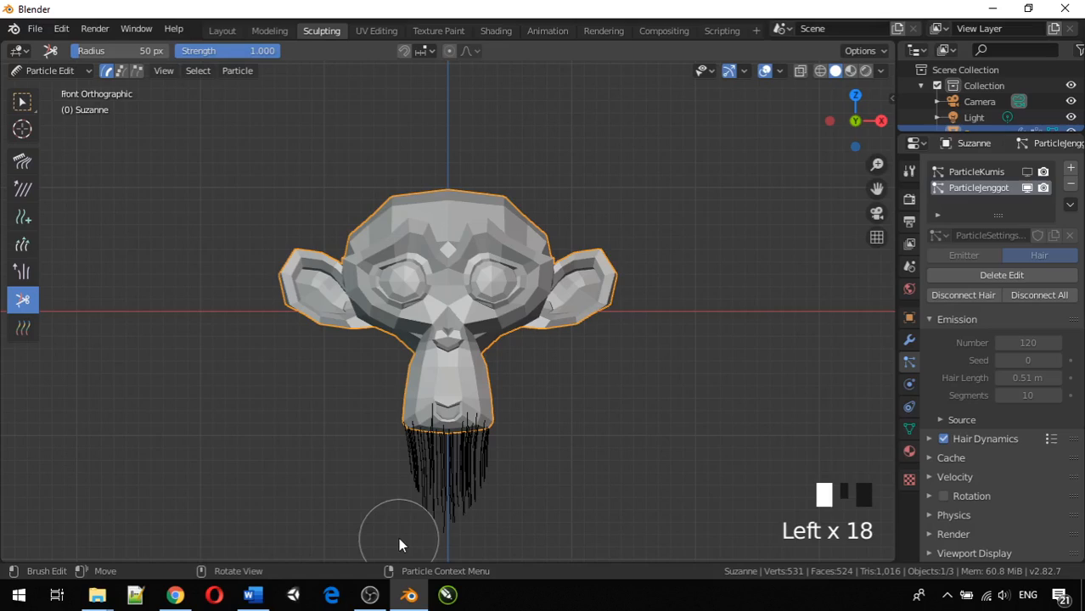
left_click(404, 547)
left_click(409, 551)
left_click(416, 552)
left_click(429, 555)
left_click(440, 555)
left_click(444, 555)
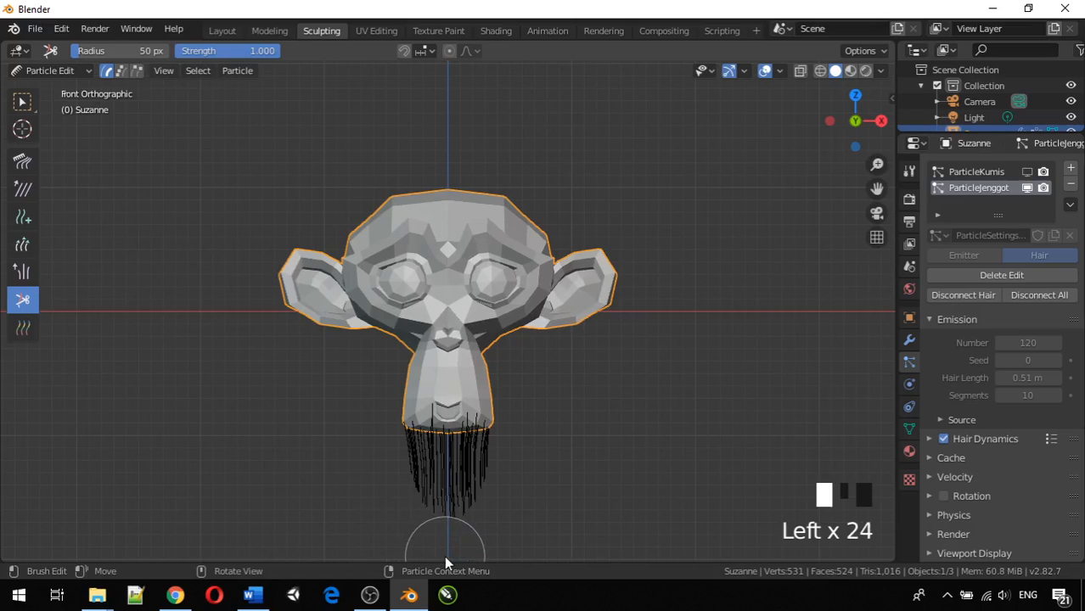
left_click(455, 560)
left_click(463, 560)
left_click(471, 562)
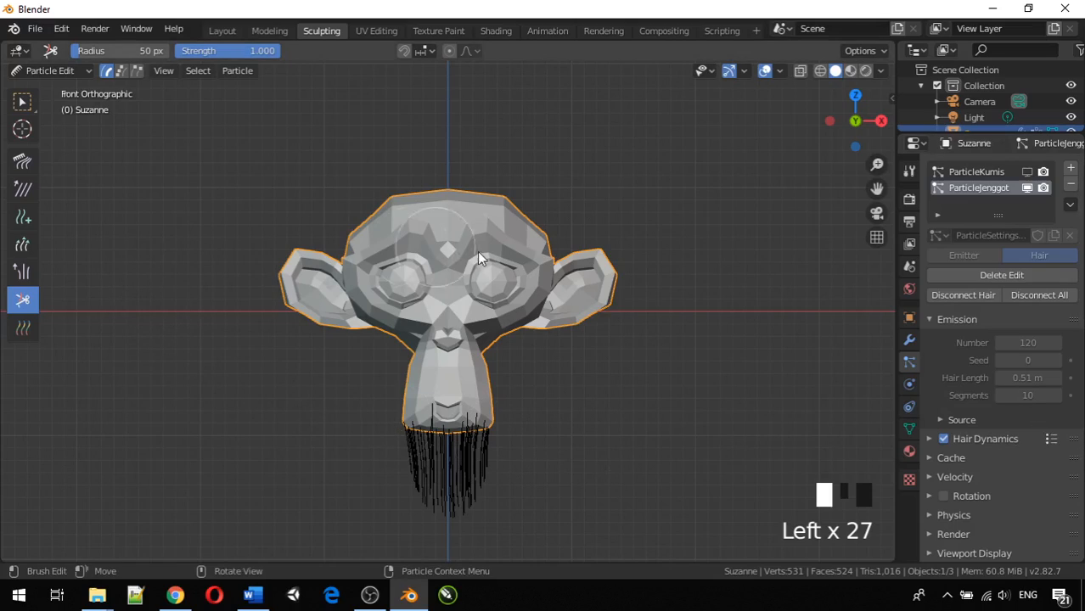
Hide ParticleJenggot in the viewport, then select ParticleKumis and turn on its viewport display
left_click(1024, 189)
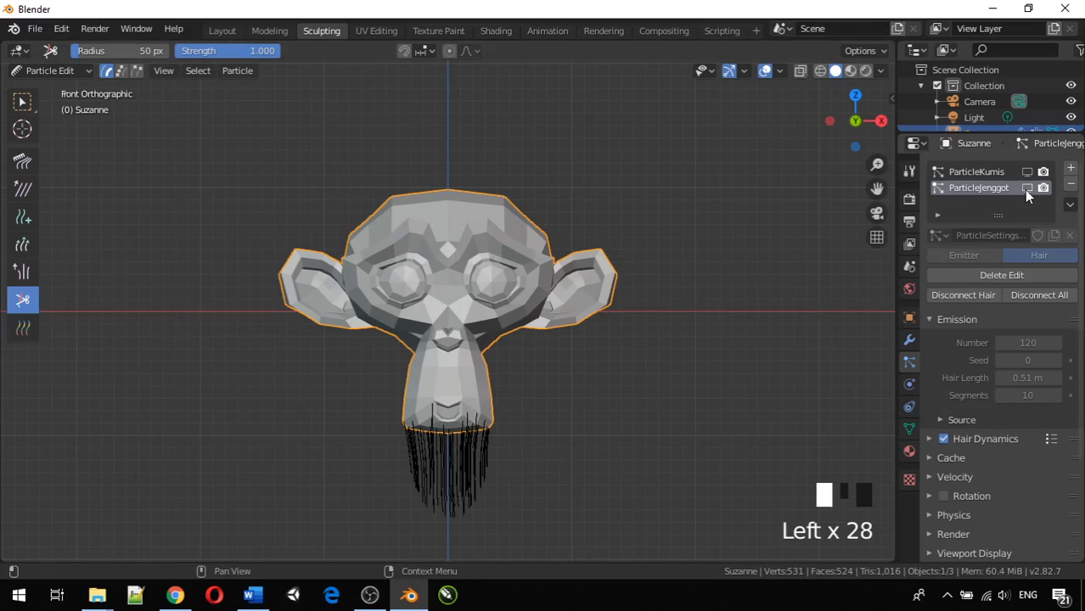
left_click(1001, 174)
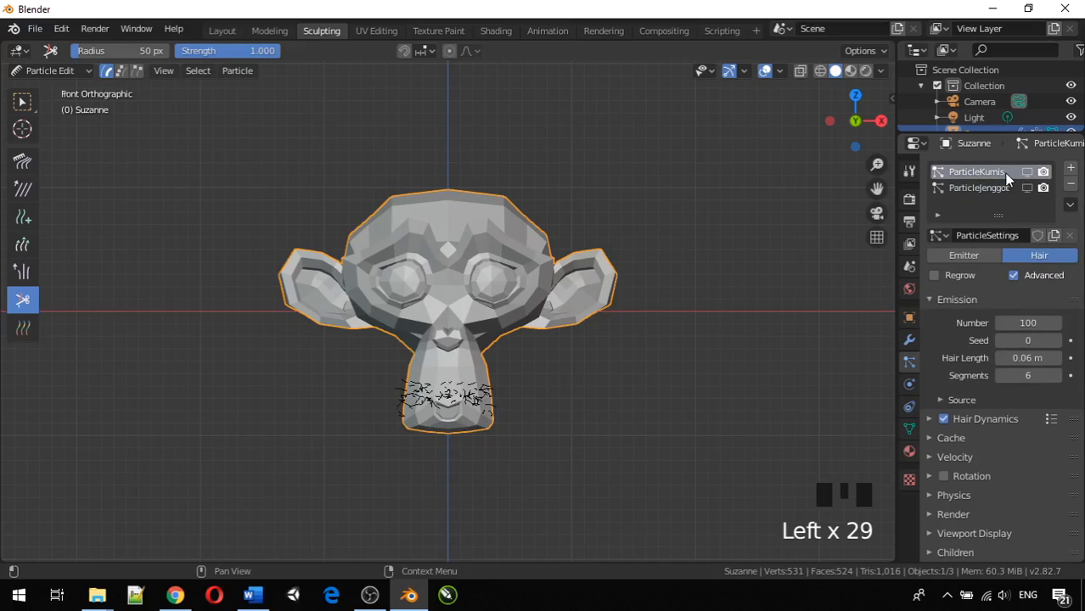
left_click(1025, 171)
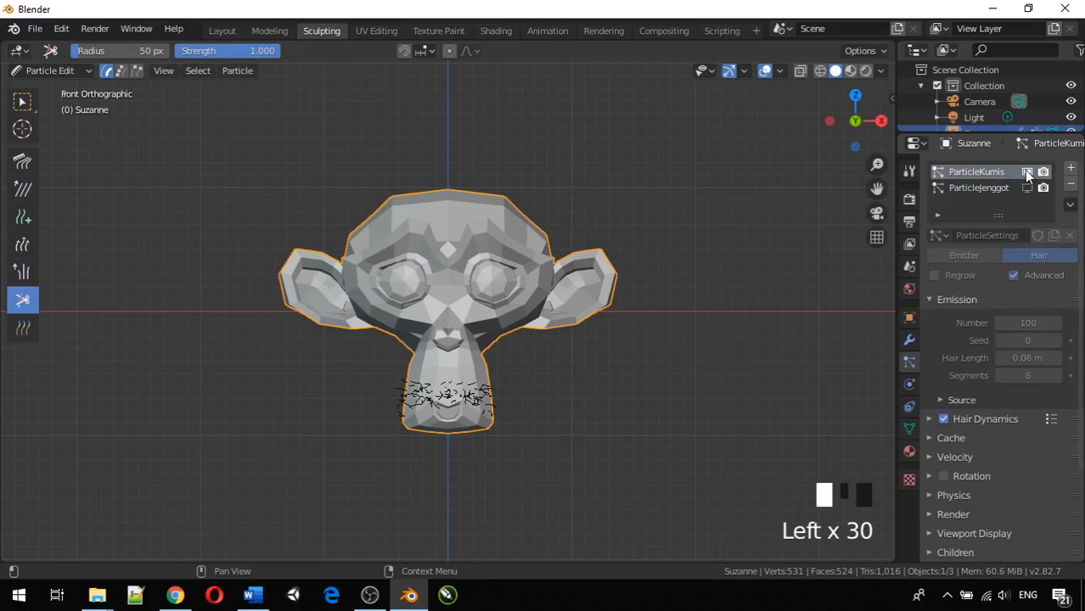
Comb the ParticleKumis moustache hairs outward to both sides of Suzanne's snout with the Comb brush from the front view
left_click(22, 162)
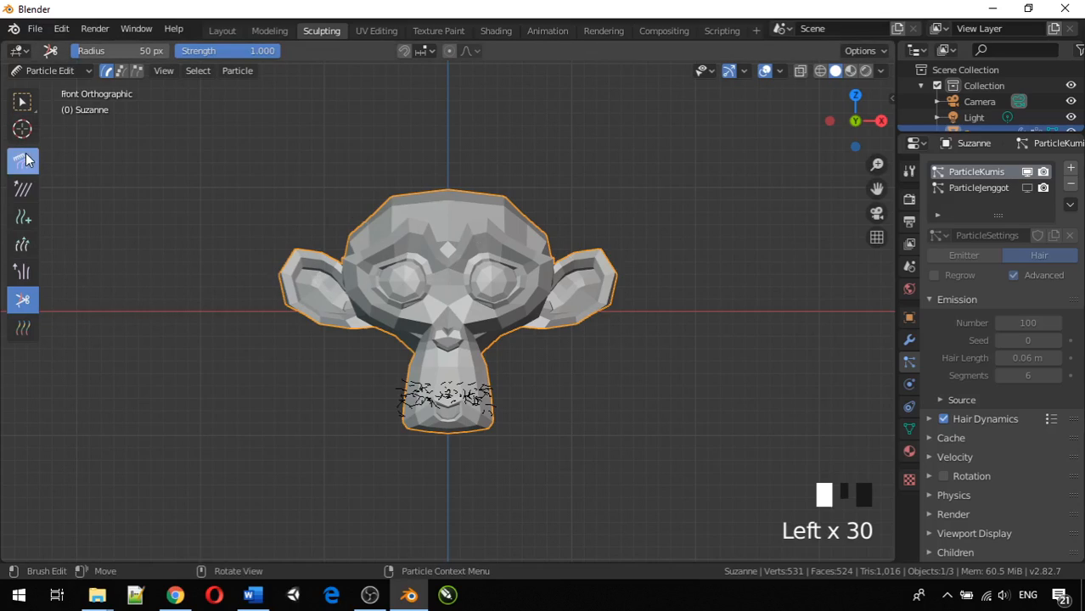
scroll(406, 380, "up", 3)
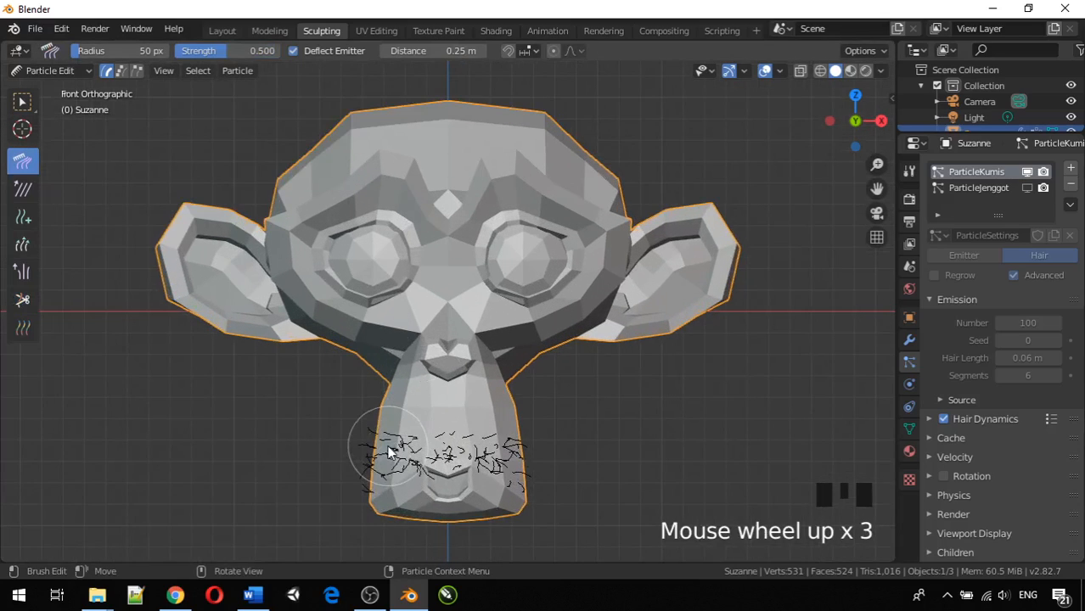
mouse_move(400, 448)
left_mouse_down()
mouse_move(356, 501)
mouse_move(337, 495)
left_mouse_up()
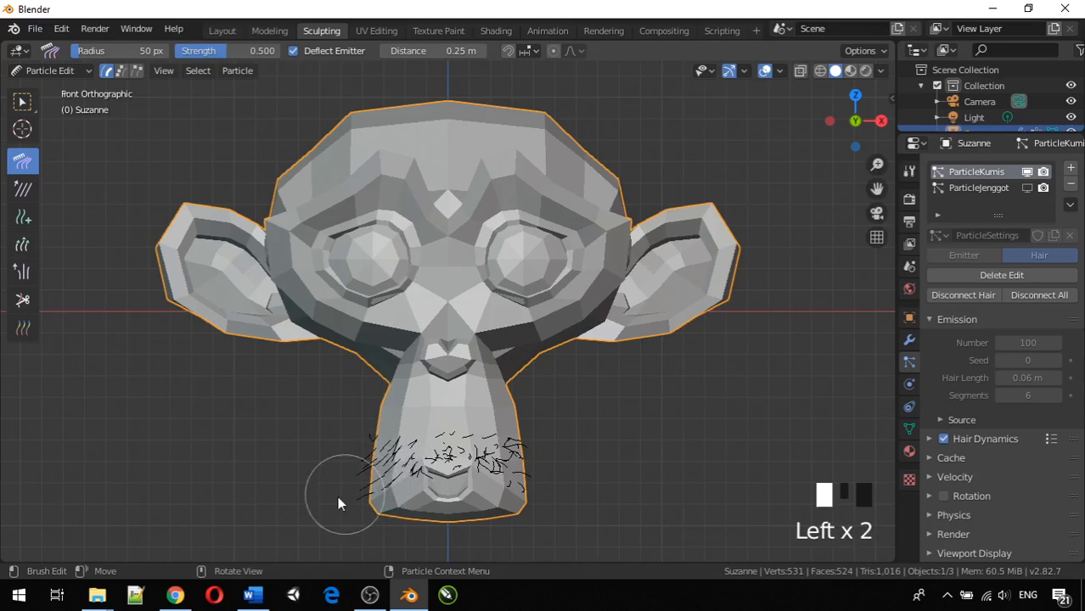
mouse_move(430, 456)
left_mouse_down()
mouse_move(342, 483)
mouse_move(422, 448)
mouse_move(346, 483)
left_mouse_up()
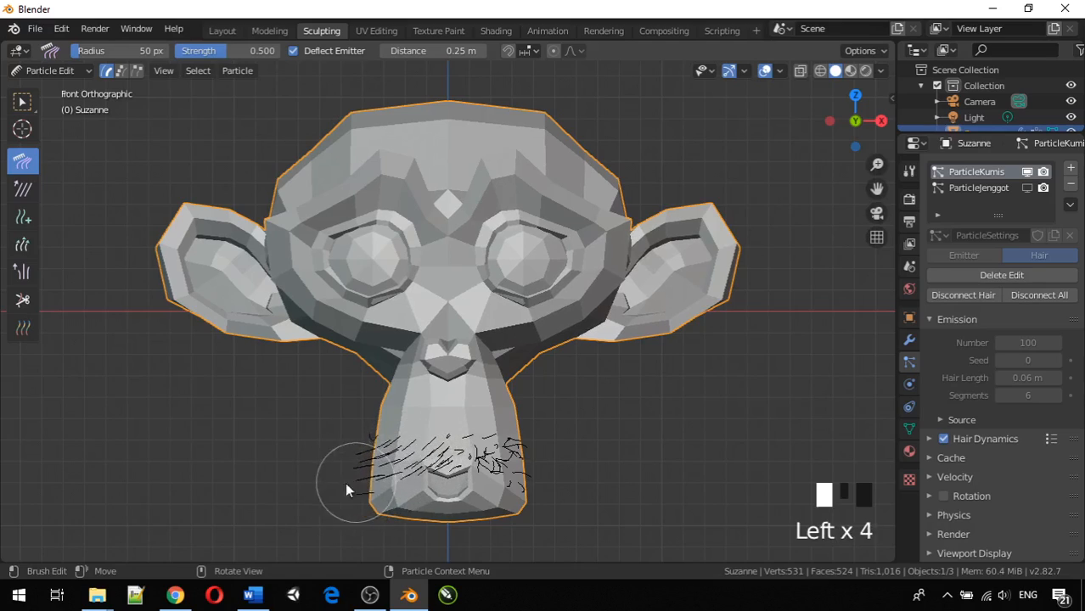
mouse_move(465, 444)
left_mouse_down()
mouse_move(507, 454)
mouse_move(503, 471)
mouse_move(460, 439)
mouse_move(466, 498)
left_mouse_up()
mouse_move(502, 461)
left_mouse_down()
mouse_move(612, 505)
mouse_move(557, 494)
left_mouse_up()
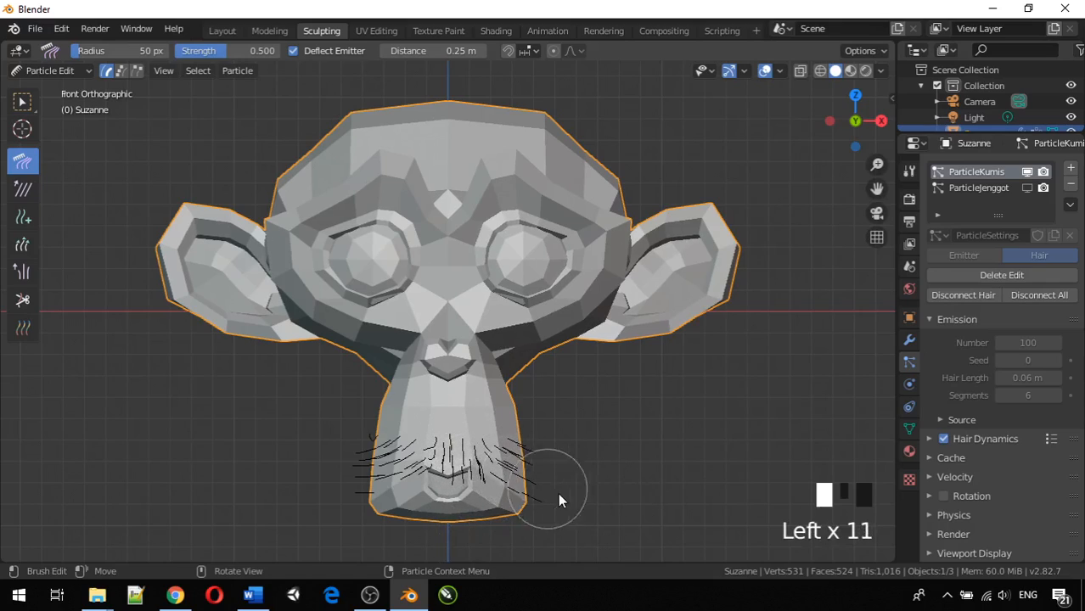
mouse_move(456, 460)
left_mouse_down()
mouse_move(544, 458)
mouse_move(569, 488)
left_mouse_up()
left_click_drag(478, 458, 560, 493)
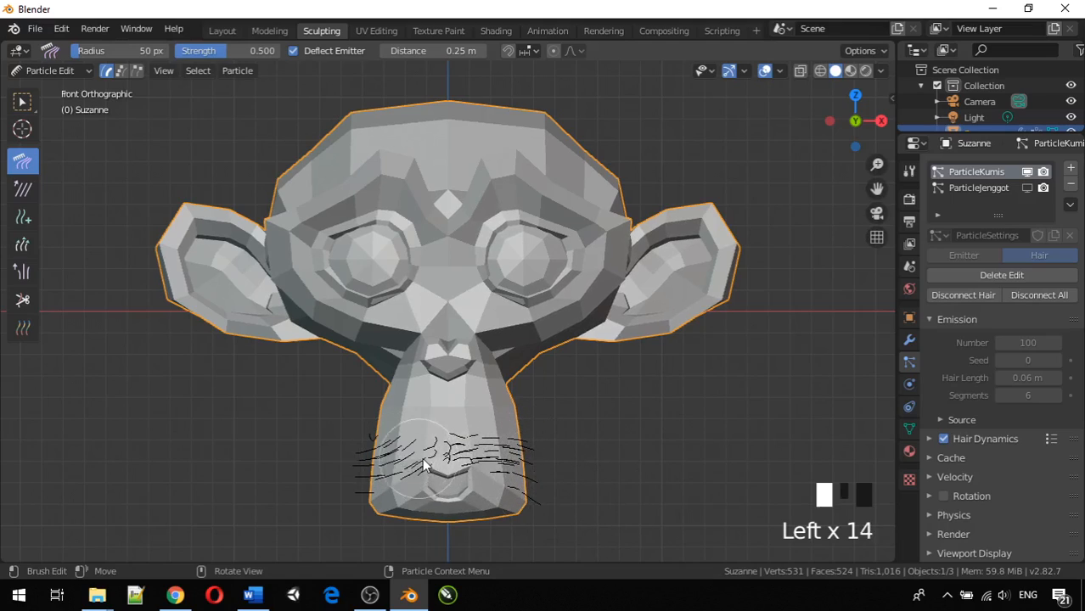
Comb both halves of the moustache again so the hairs sweep outward and slope down at the ends
mouse_move(397, 455)
left_mouse_down()
mouse_move(414, 458)
mouse_move(345, 491)
left_mouse_up()
left_click_drag(416, 459, 353, 475)
mouse_move(428, 454)
left_mouse_down()
mouse_move(383, 484)
mouse_move(375, 443)
left_mouse_up()
mouse_move(387, 461)
left_mouse_down()
mouse_move(349, 494)
mouse_move(398, 463)
mouse_move(361, 488)
left_mouse_up()
mouse_move(485, 459)
left_mouse_down()
mouse_move(527, 465)
mouse_move(574, 504)
left_mouse_up()
left_click_drag(501, 468, 590, 496)
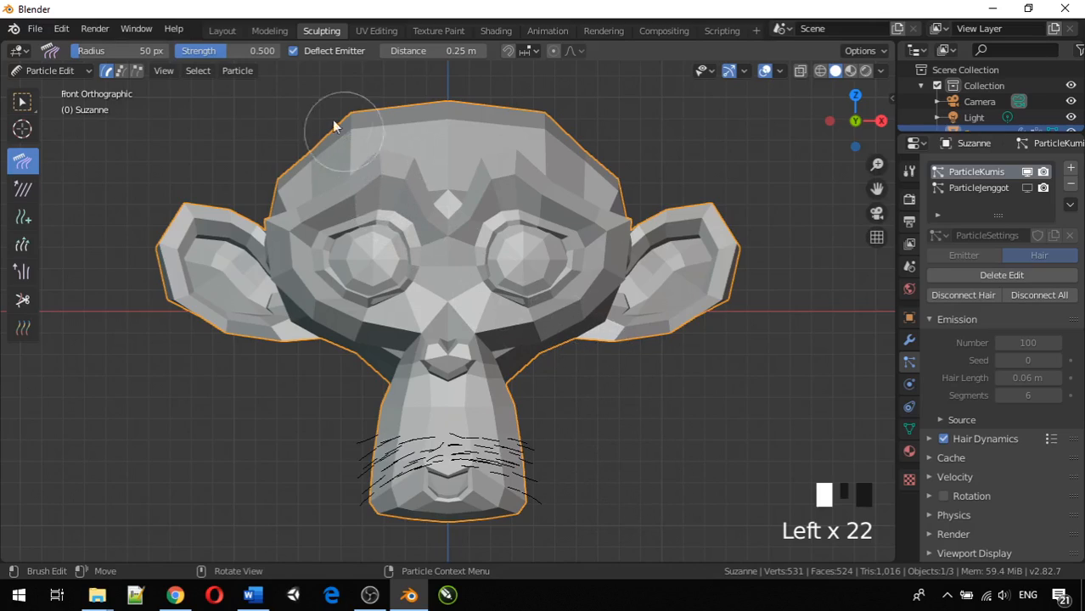
Switch to the Layout workspace and turn on the viewport display of ParticleJenggot alongside the moustache
left_click(222, 31)
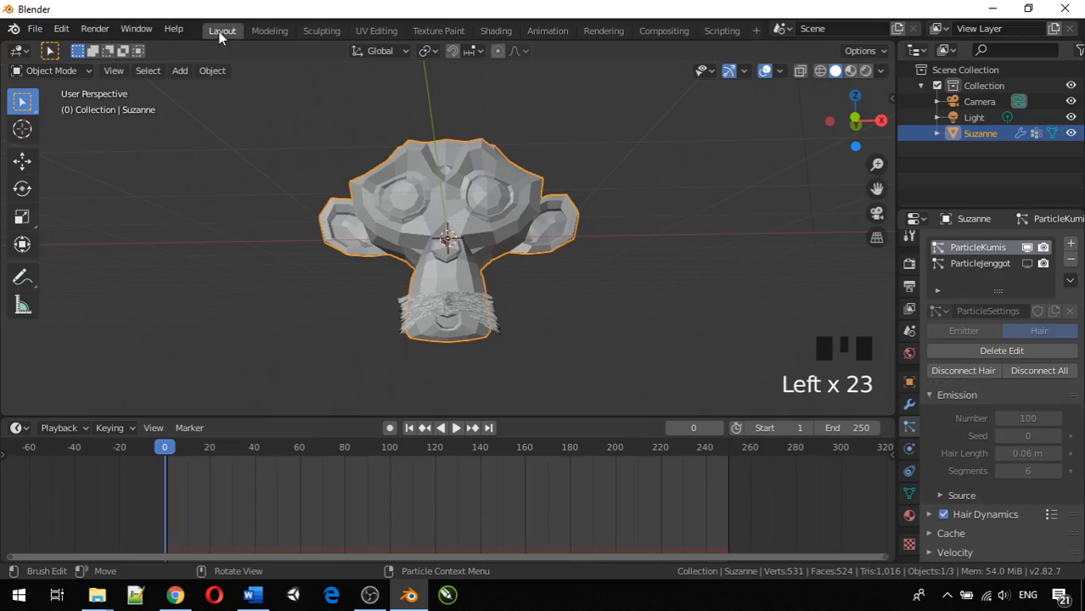
scroll(496, 321, "up", 3)
middle_click(491, 326)
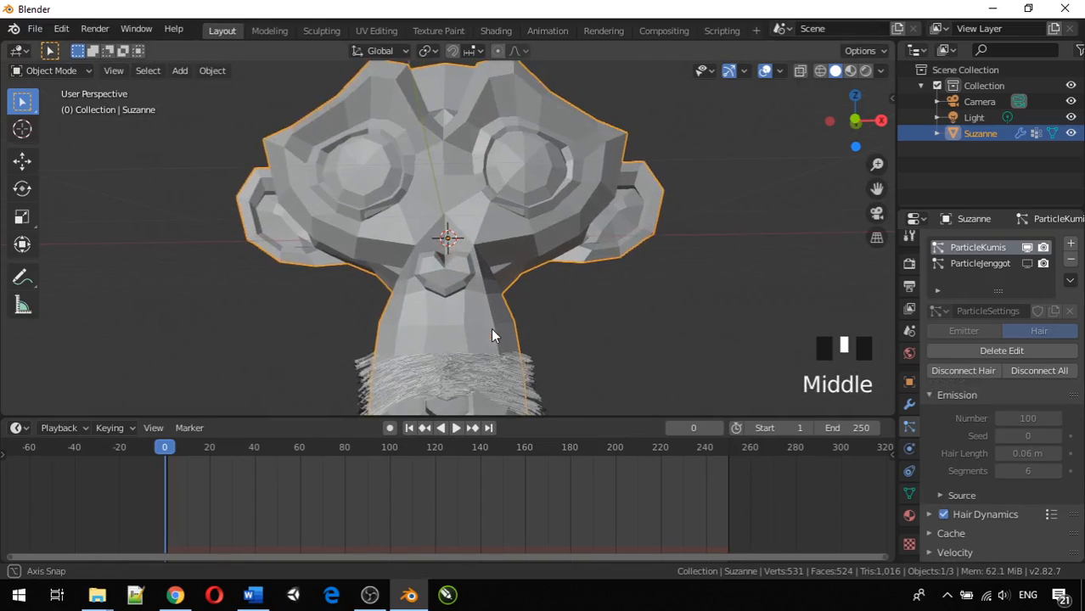
scroll(490, 328, "down", 2)
scroll(488, 329, "up", 1)
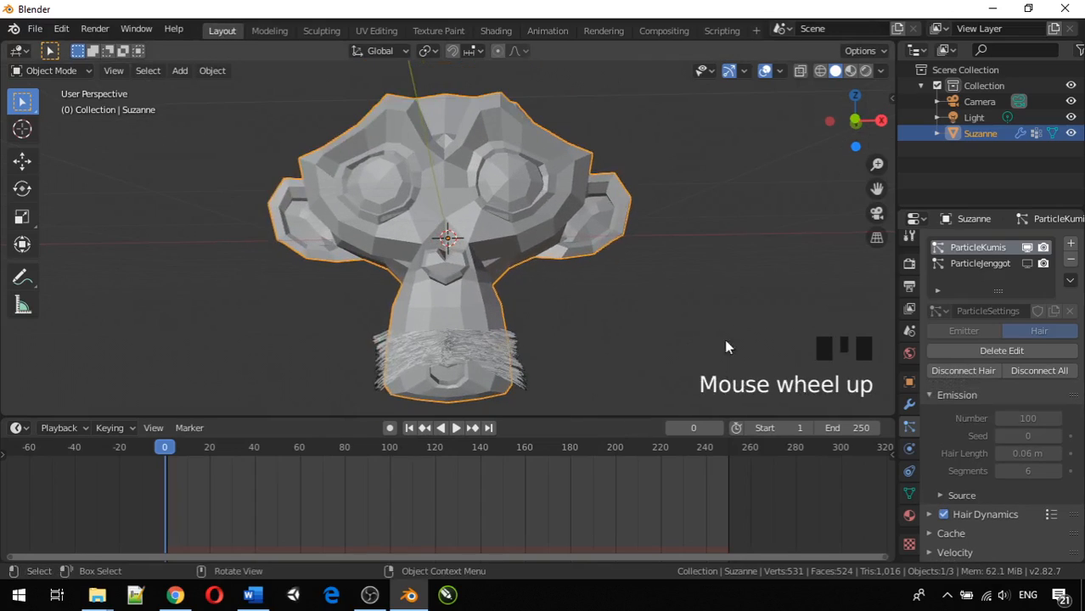
left_click(1026, 263)
scroll(552, 351, "down", 4)
scroll(482, 370, "up", 3)
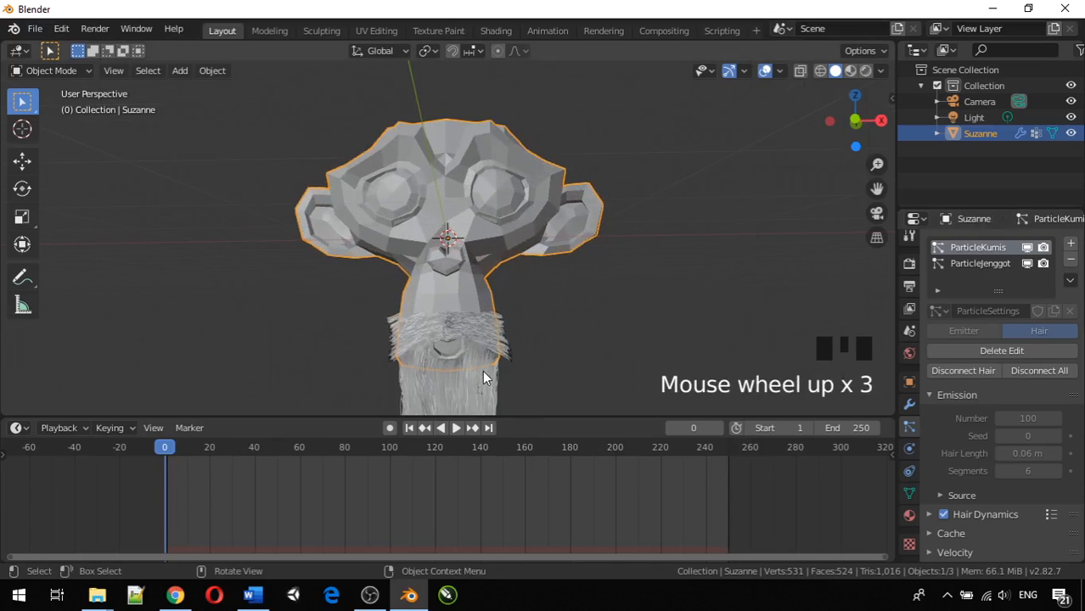
Play the animation and examine the moustache and beard hair dynamics from the front, side, back and above
middle_click_drag(482, 370, 511, 327)
scroll(460, 378, "down", 2)
scroll(481, 312, "up", 4)
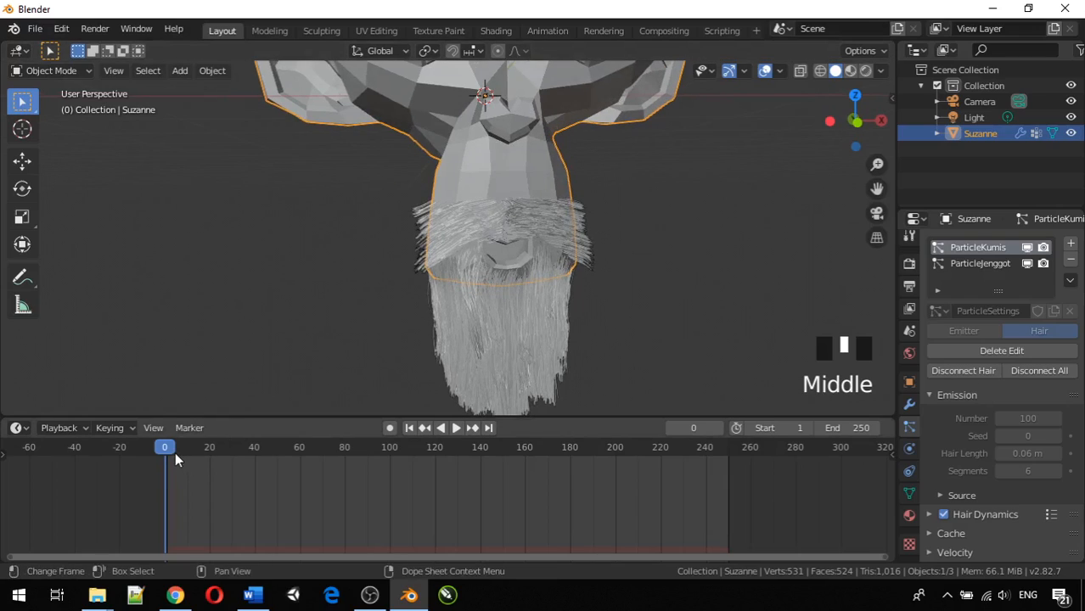
key("space")
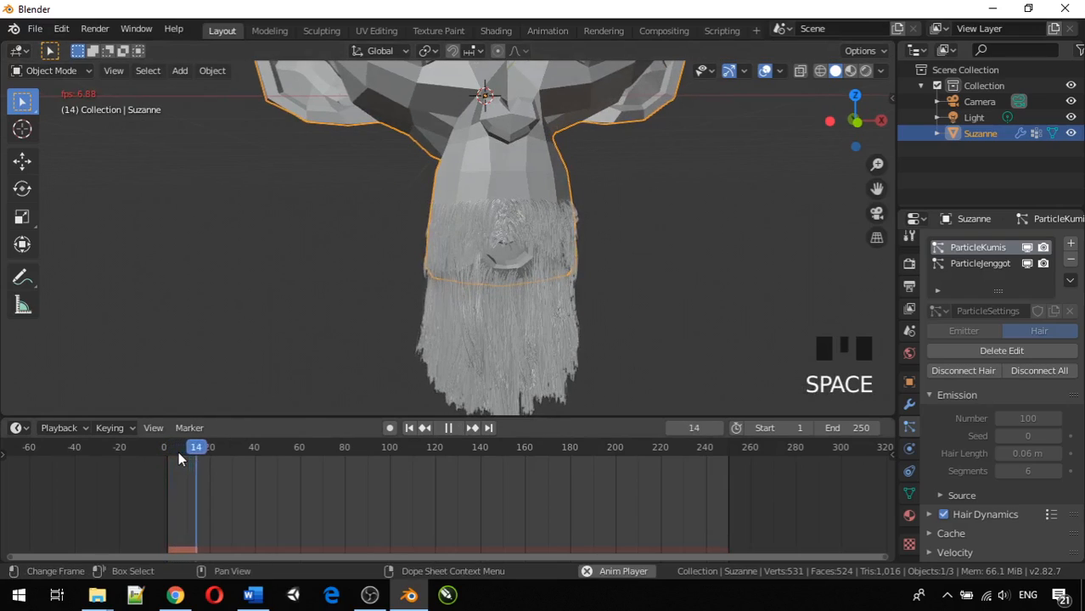
middle_click_drag(475, 341, 403, 338)
scroll(468, 332, "down", 2)
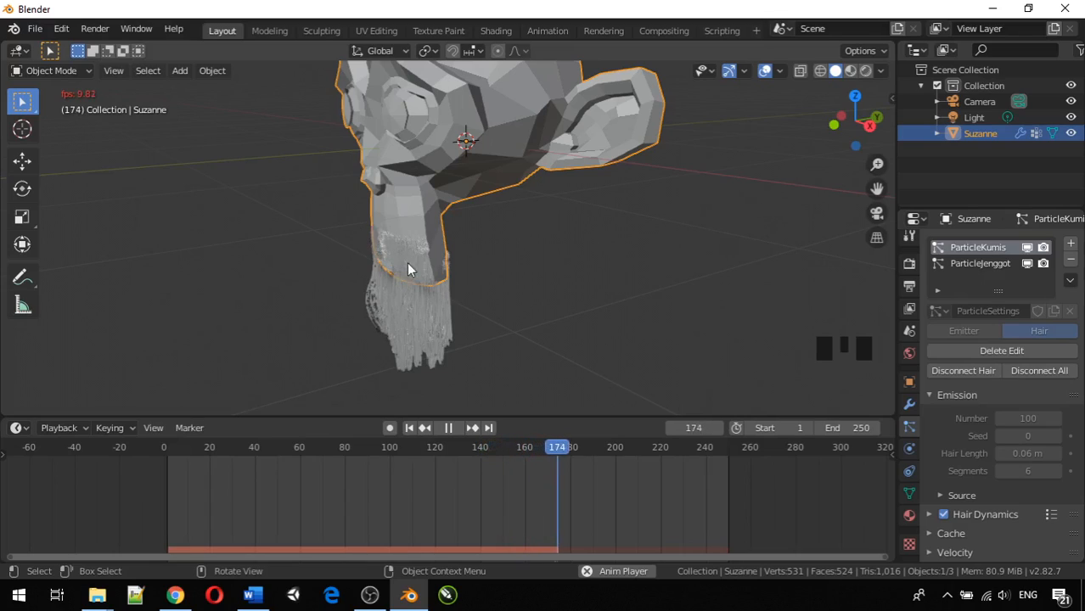
middle_click_drag(407, 269, 427, 247)
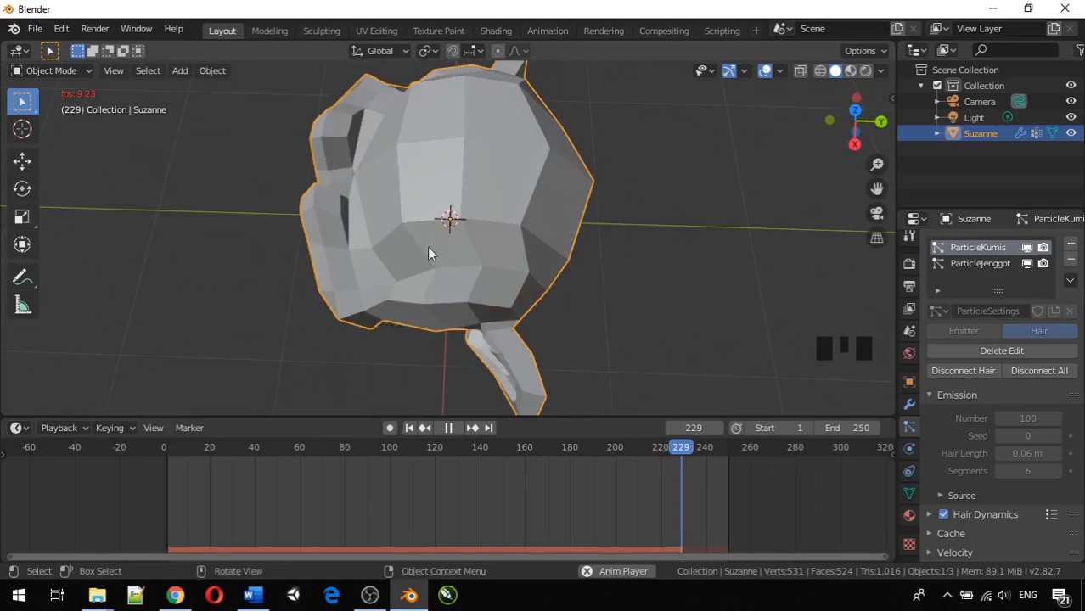
middle_click_drag(463, 212, 462, 155)
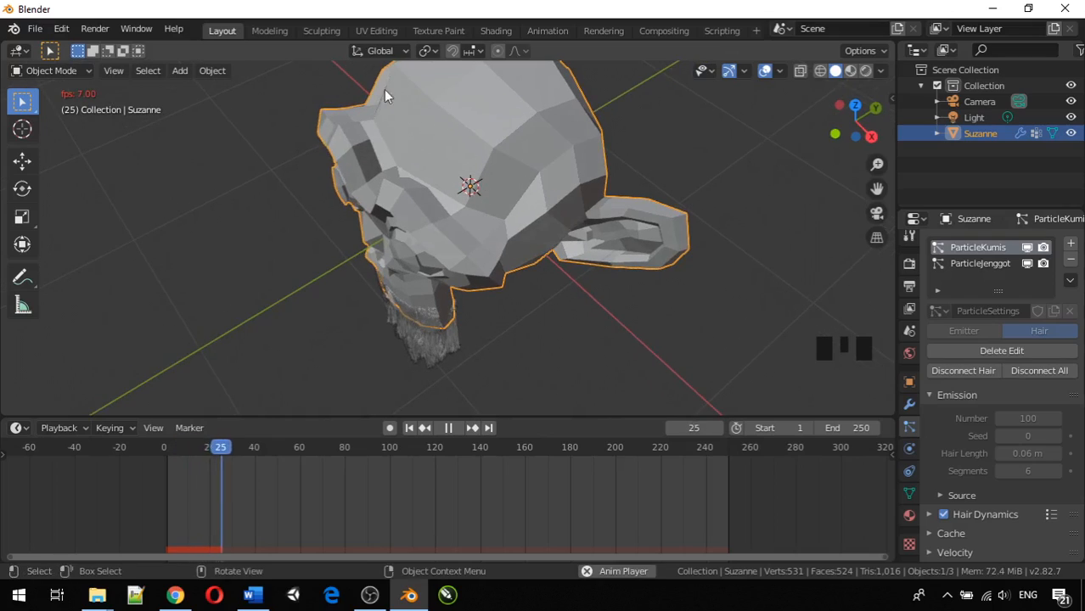
middle_click_drag(535, 190, 497, 184)
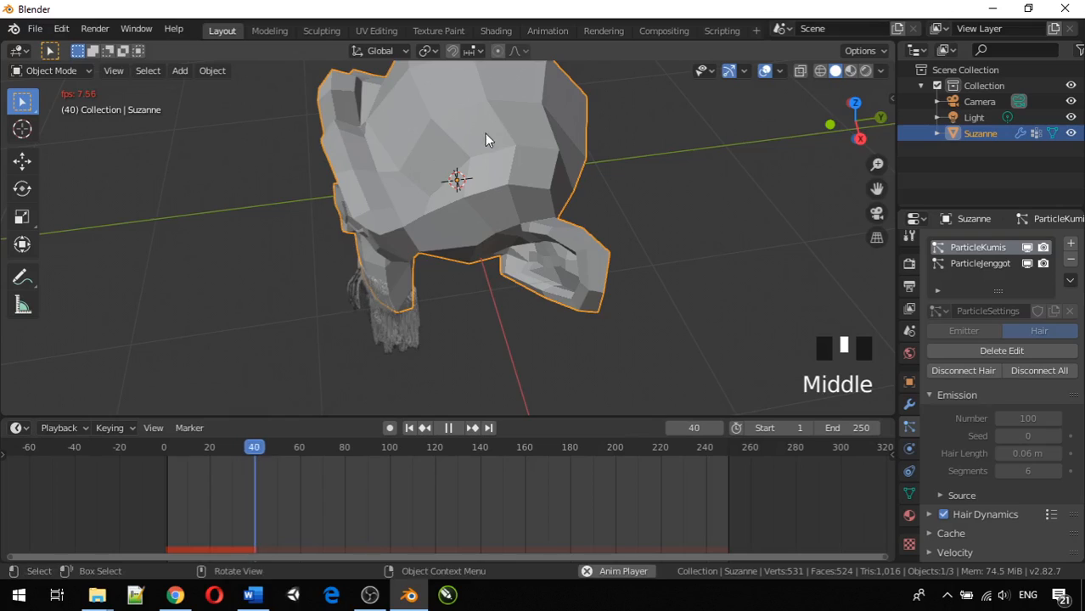
middle_click_drag(484, 133, 481, 151)
middle_click_drag(523, 210, 620, 239)
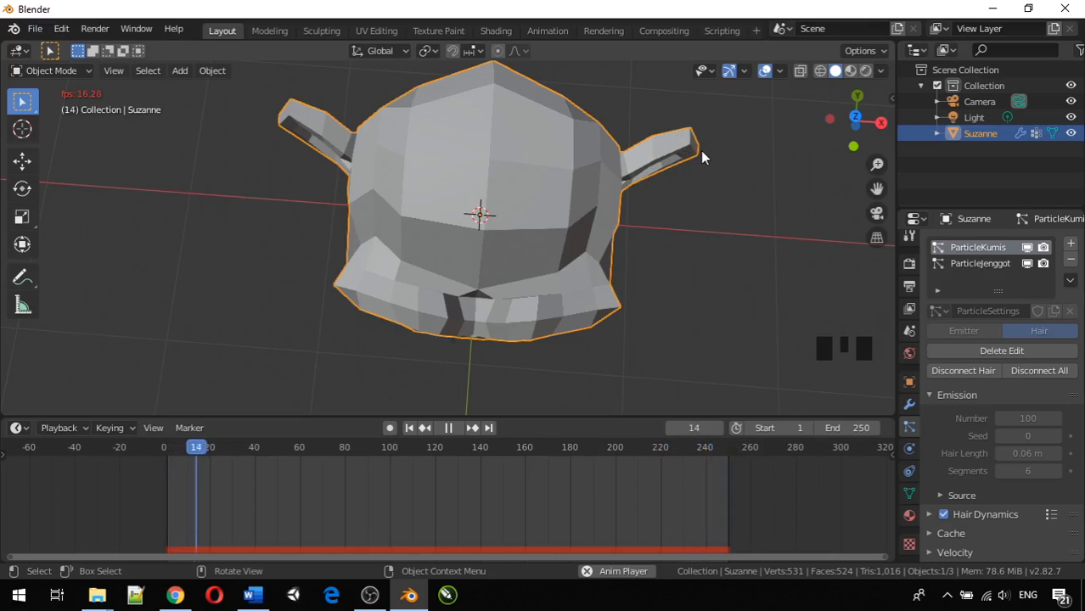
middle_click_drag(700, 151, 480, 424)
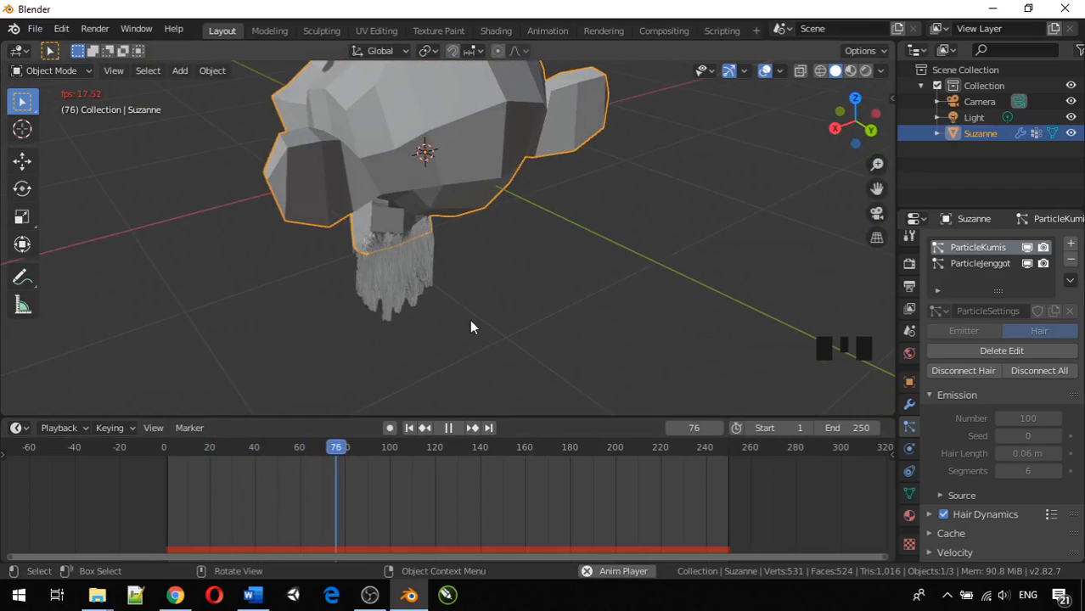
middle_click_drag(471, 321, 509, 346)
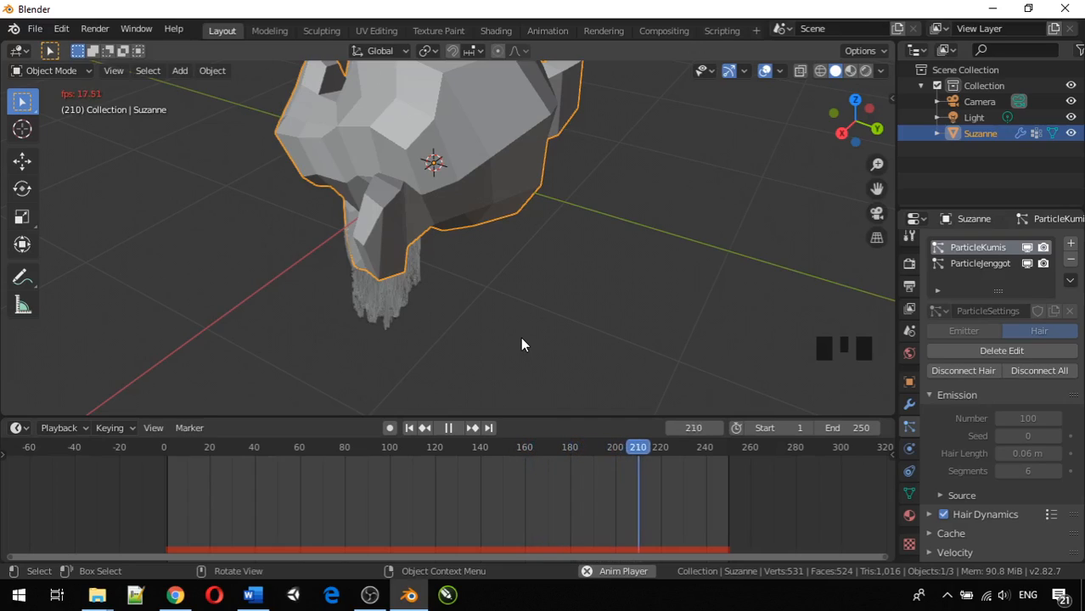
scroll(513, 333, "up", 2)
scroll(392, 284, "down", 4)
middle_click_drag(392, 284, 580, 272)
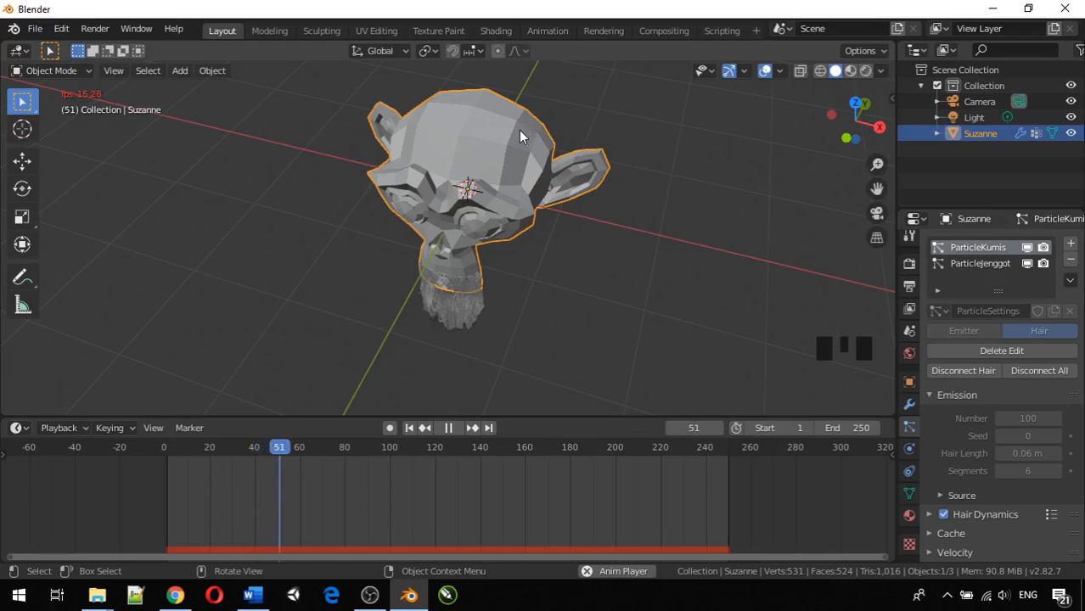
mouse_move(521, 136)
middle_mouse_down()
mouse_move(536, 134)
mouse_move(520, 117)
middle_mouse_up()
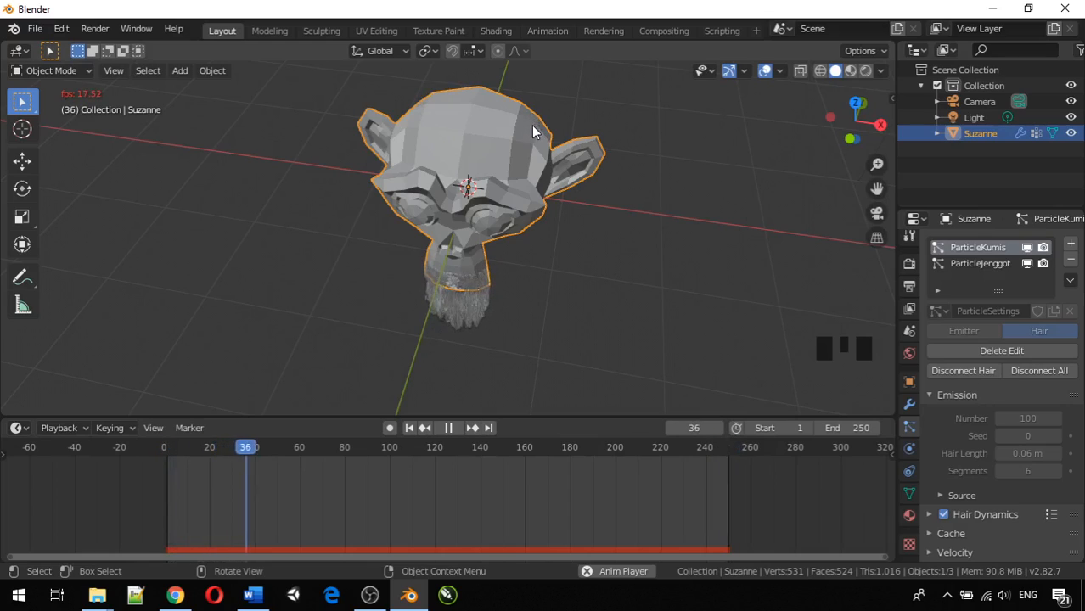
middle_click_drag(605, 165, 687, 162)
Examine the simulated hairs around Suzanne's mouth and chin up close from several angles during playback
scroll(500, 276, "up", 1)
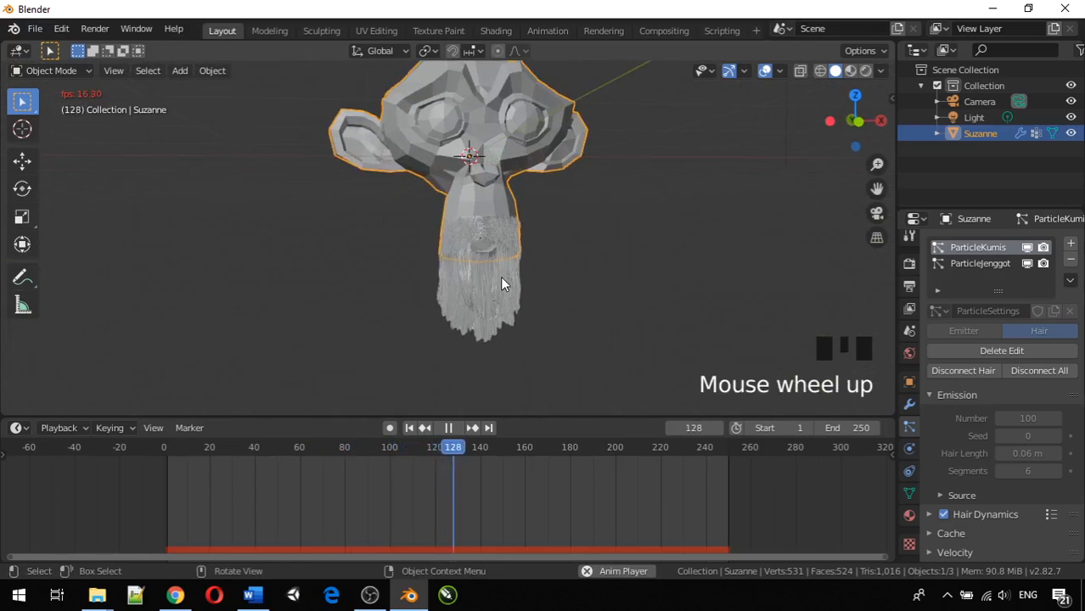
scroll(500, 276, "up", 4)
middle_click_drag(501, 272, 511, 241)
scroll(511, 241, "up", 3)
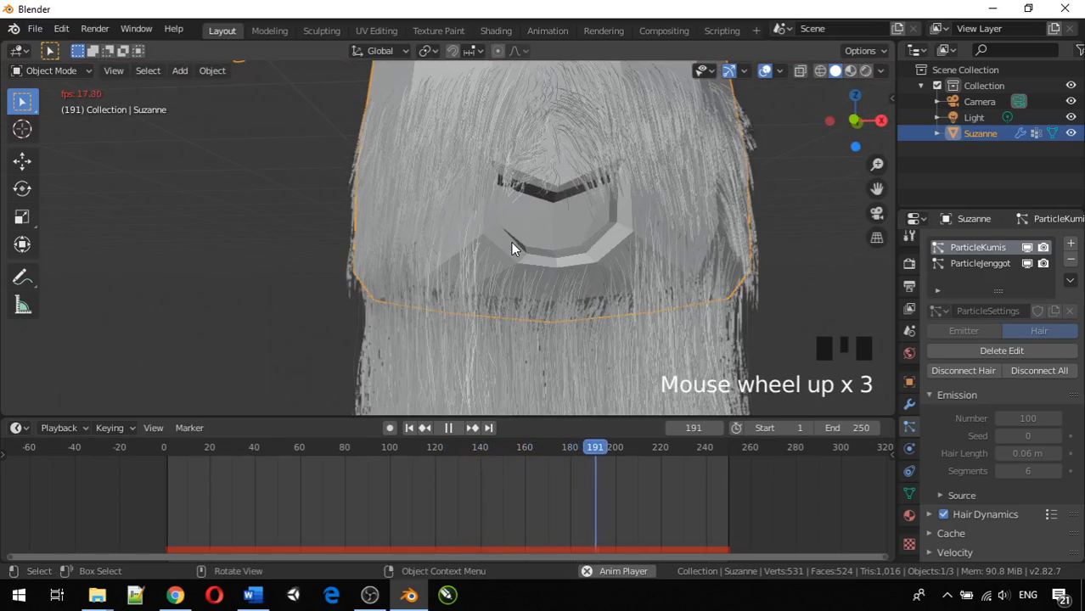
scroll(511, 242, "down", 5)
middle_click_drag(510, 237, 450, 274)
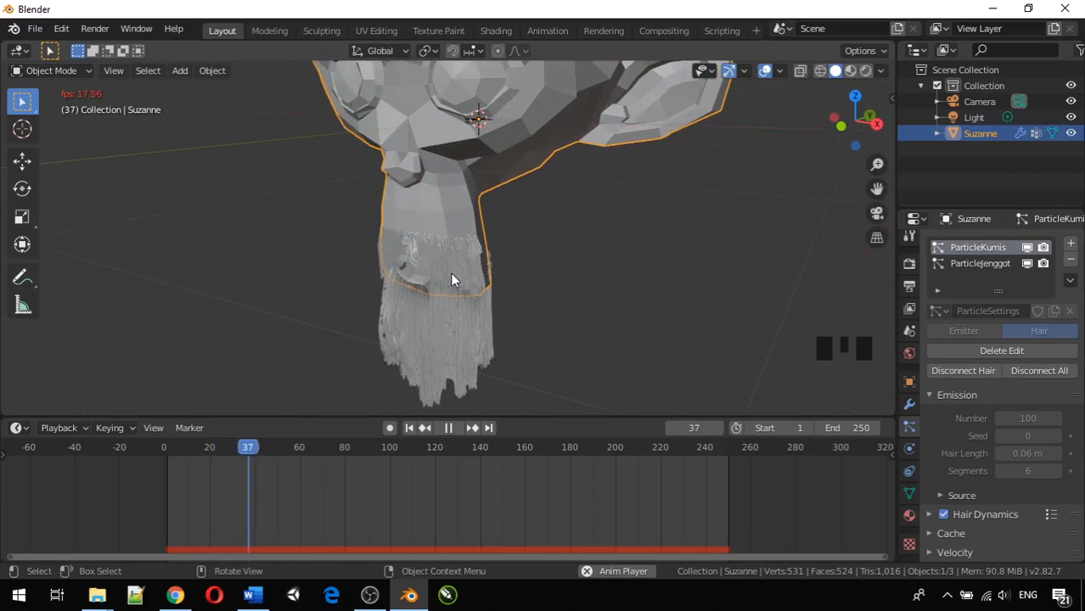
middle_click_drag(411, 310, 492, 291)
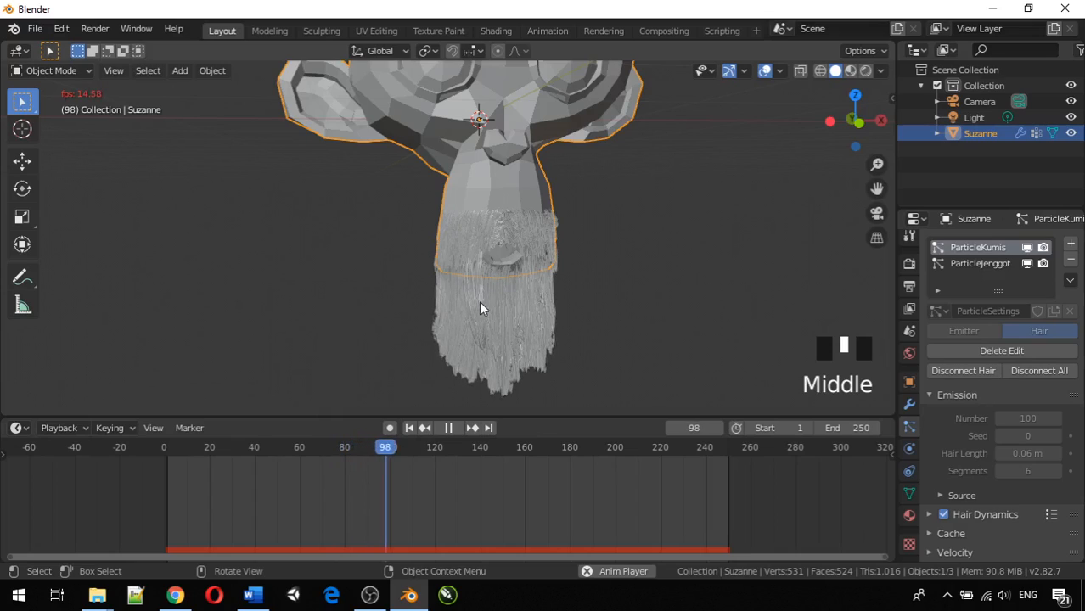
middle_click_drag(567, 367, 500, 338)
scroll(494, 327, "down", 2)
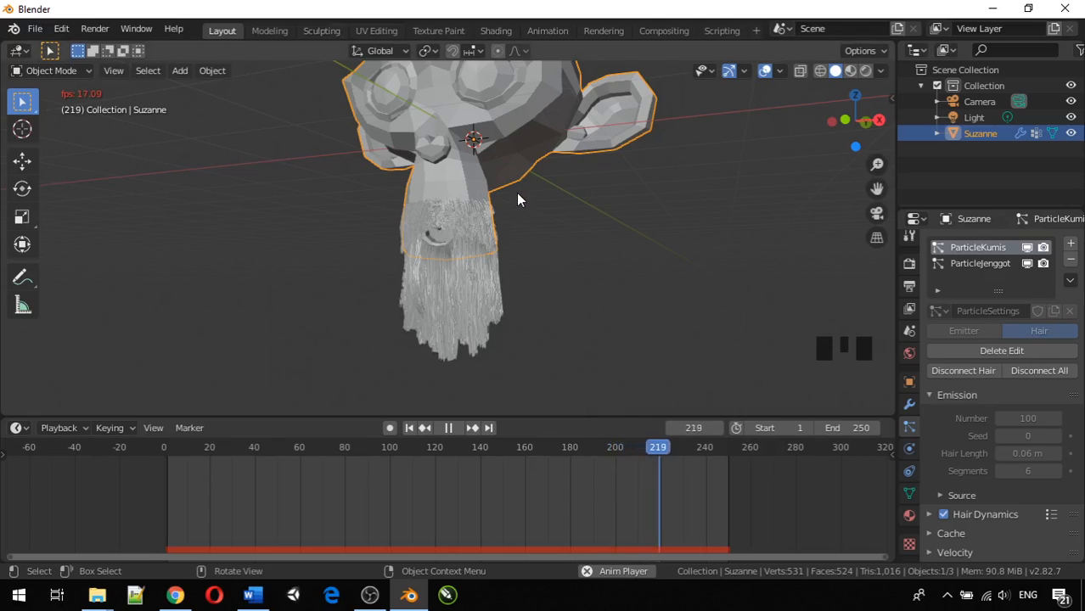
middle_click_drag(510, 194, 537, 259)
scroll(529, 206, "up", 2)
middle_click_drag(529, 206, 520, 215)
scroll(526, 193, "down", 2)
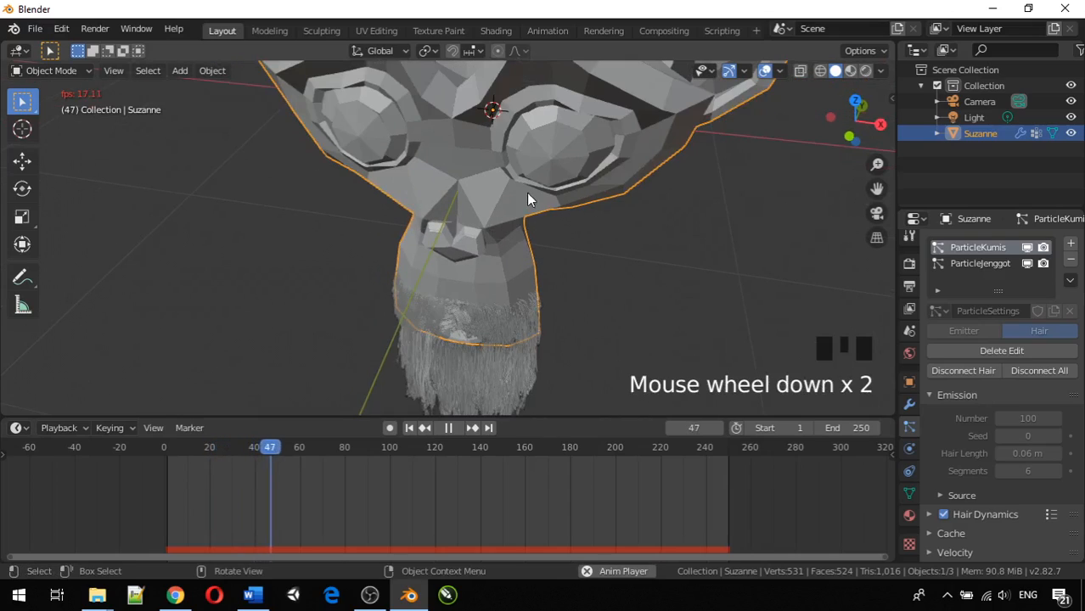
left_click(509, 117)
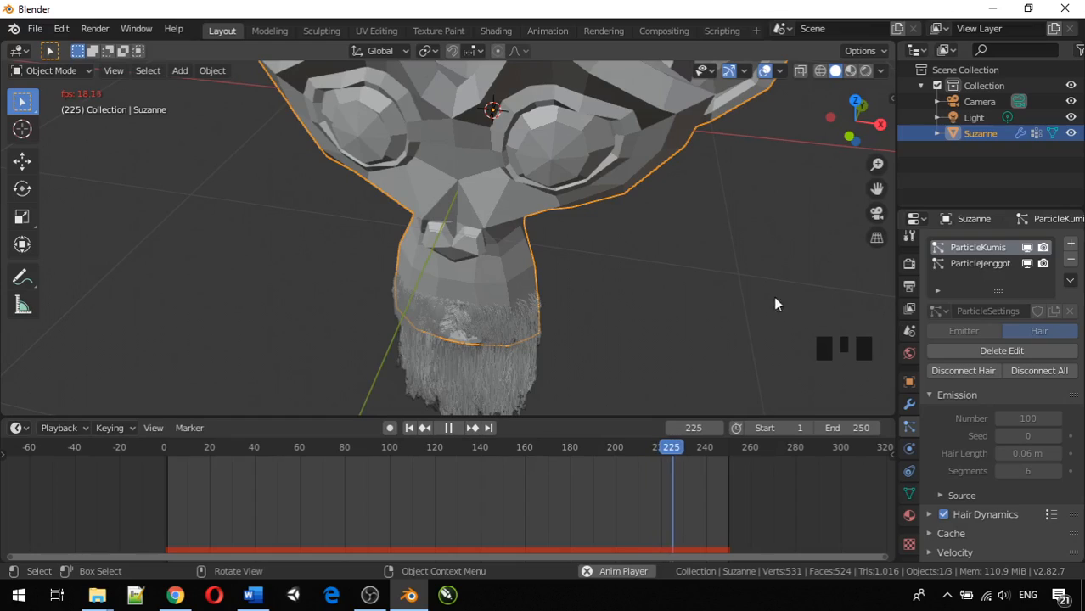
left_click(498, 325)
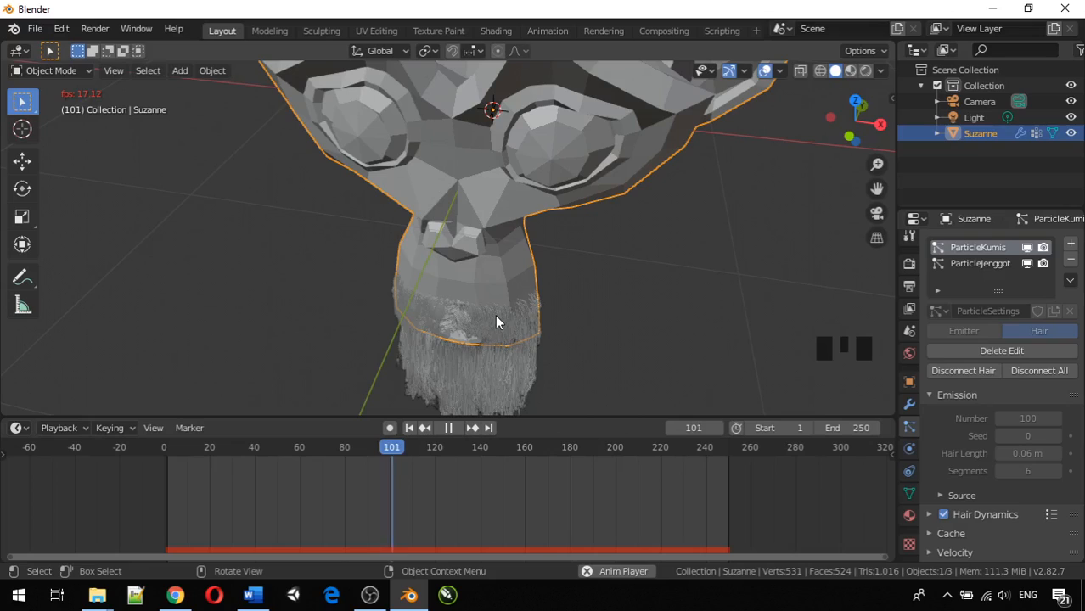
left_click(497, 311)
key("grave")
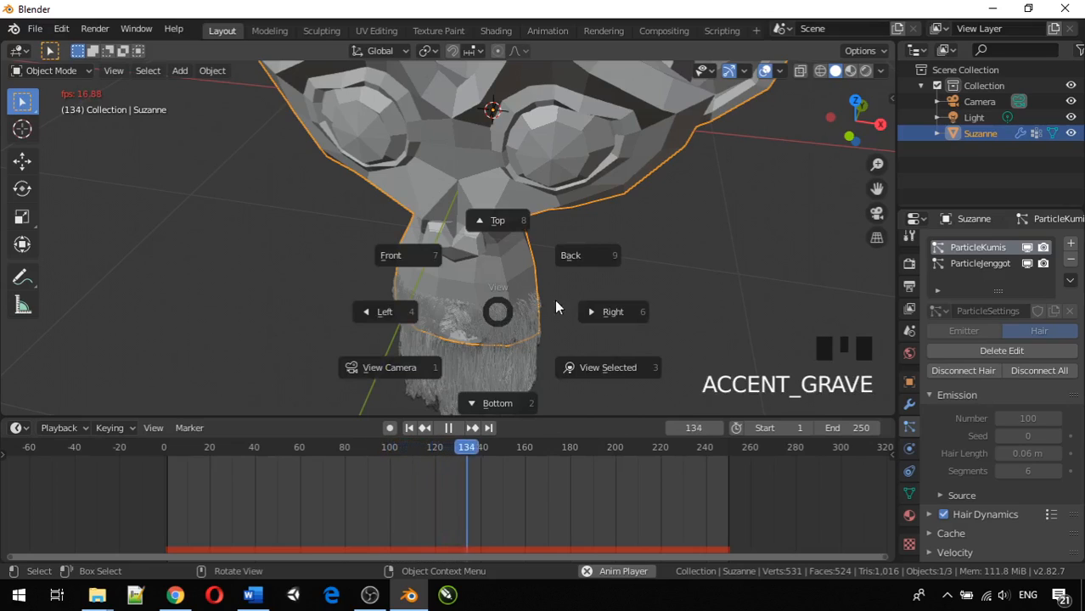
left_click(725, 256)
Look through the Physics and Velocity settings of the ParticleKumis moustache system
middle_click_drag(721, 262, 426, 262)
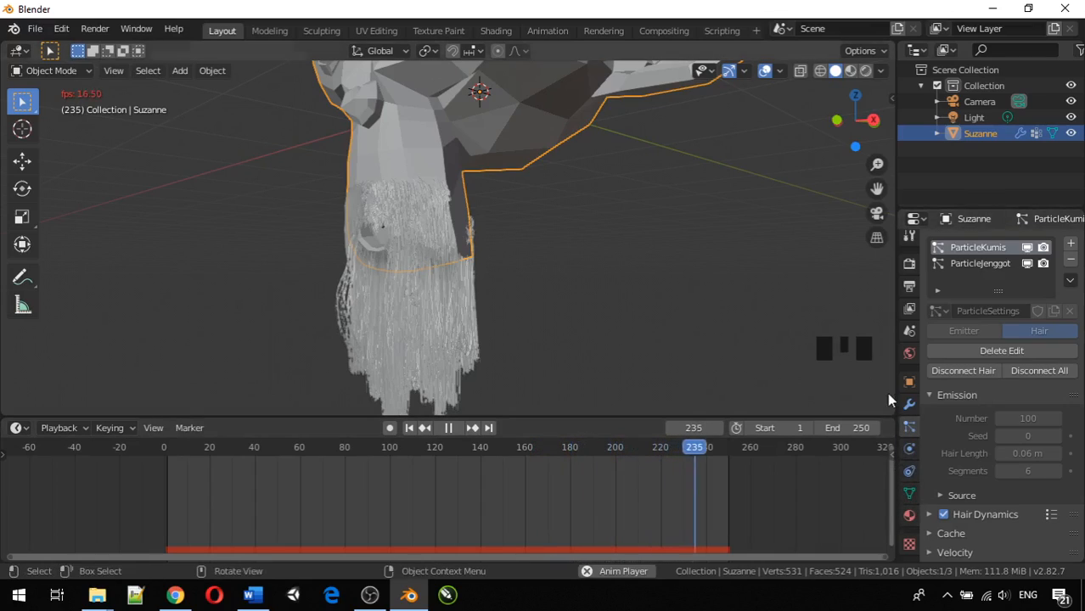
left_click(908, 429)
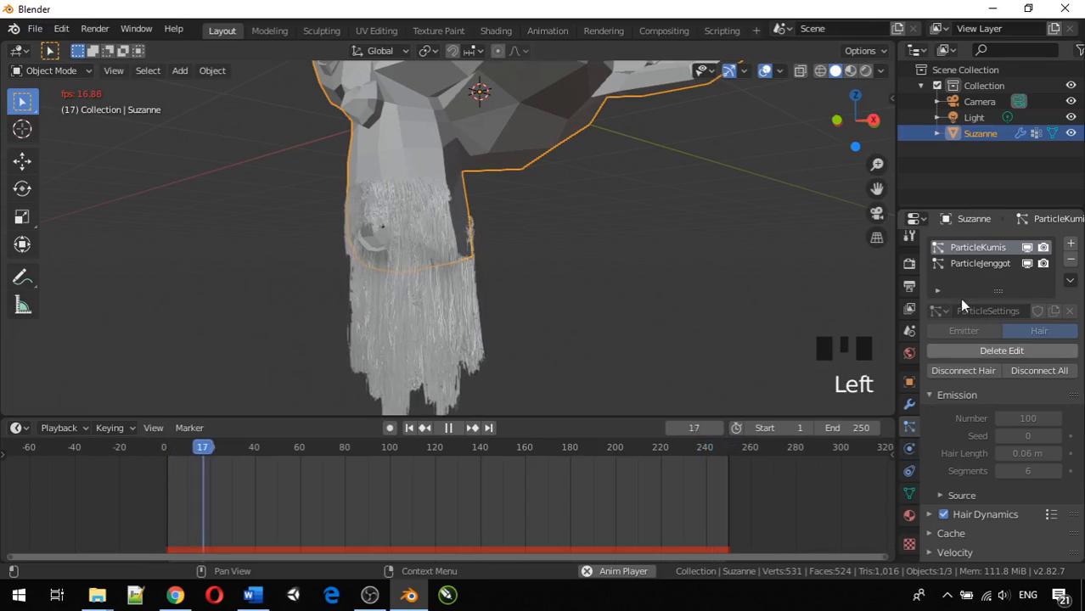
left_click(981, 250)
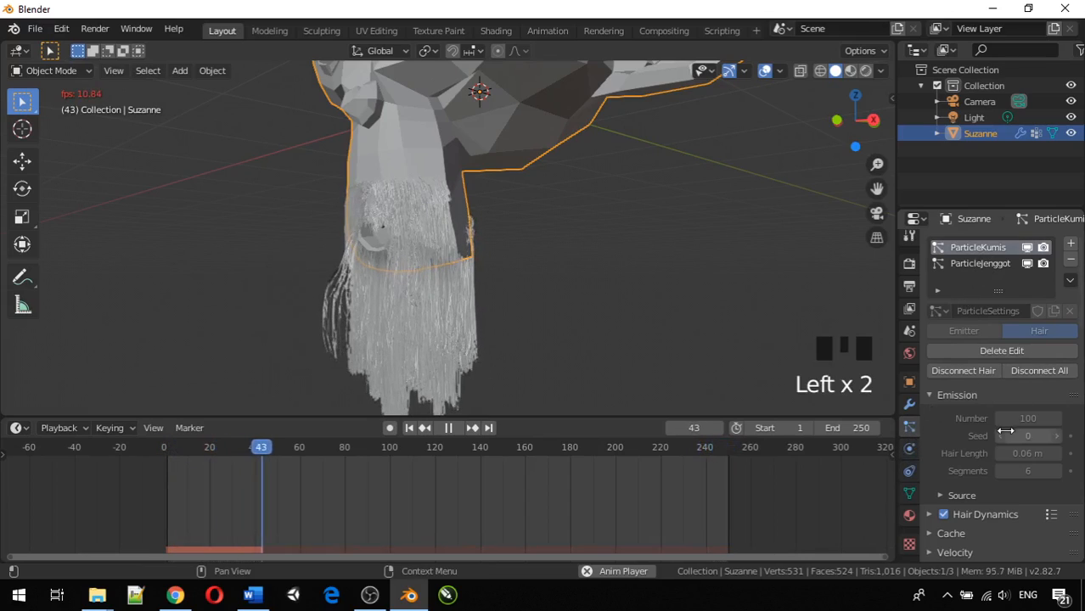
scroll(1004, 431, "down", 6)
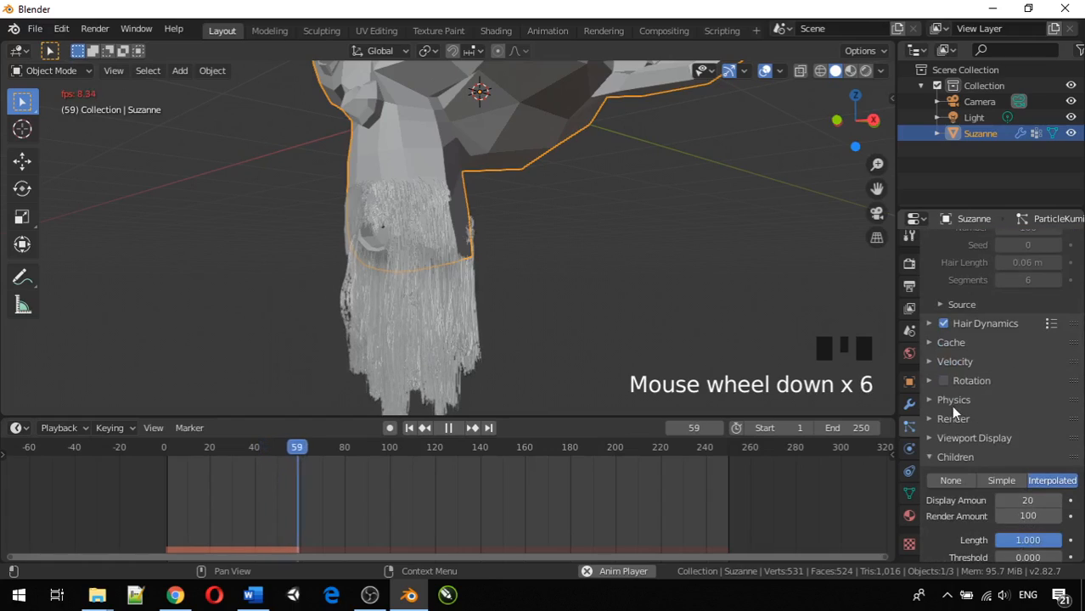
left_click(928, 403)
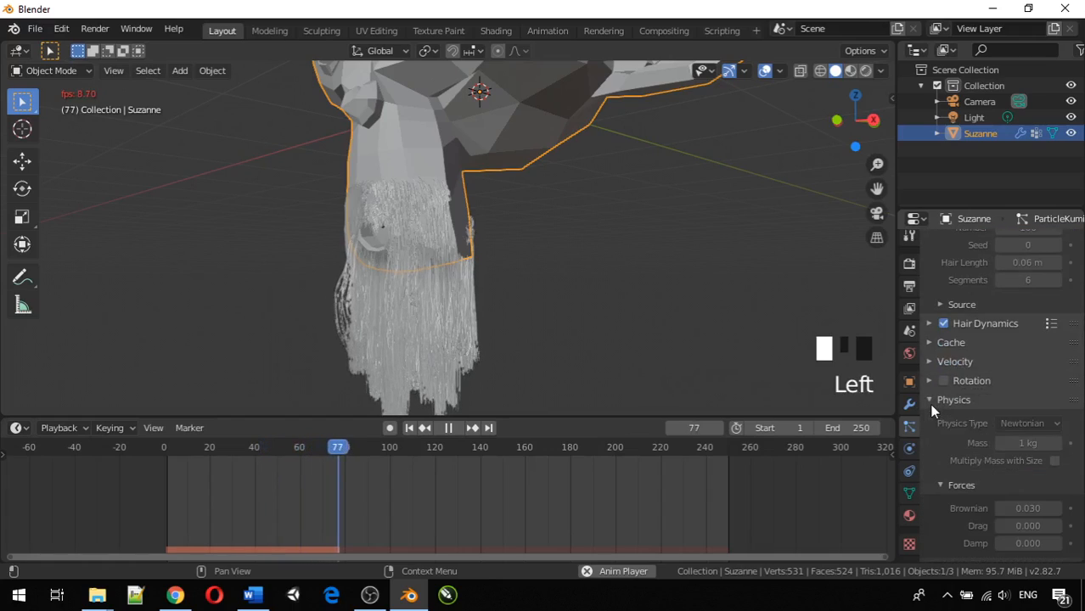
scroll(947, 412, "down", 3)
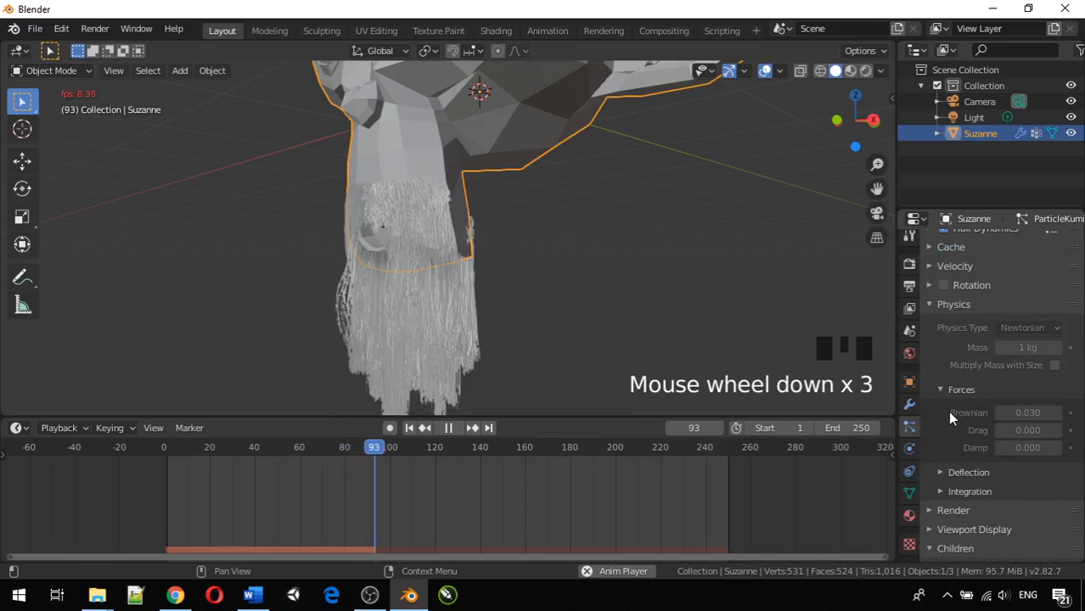
scroll(947, 411, "up", 1)
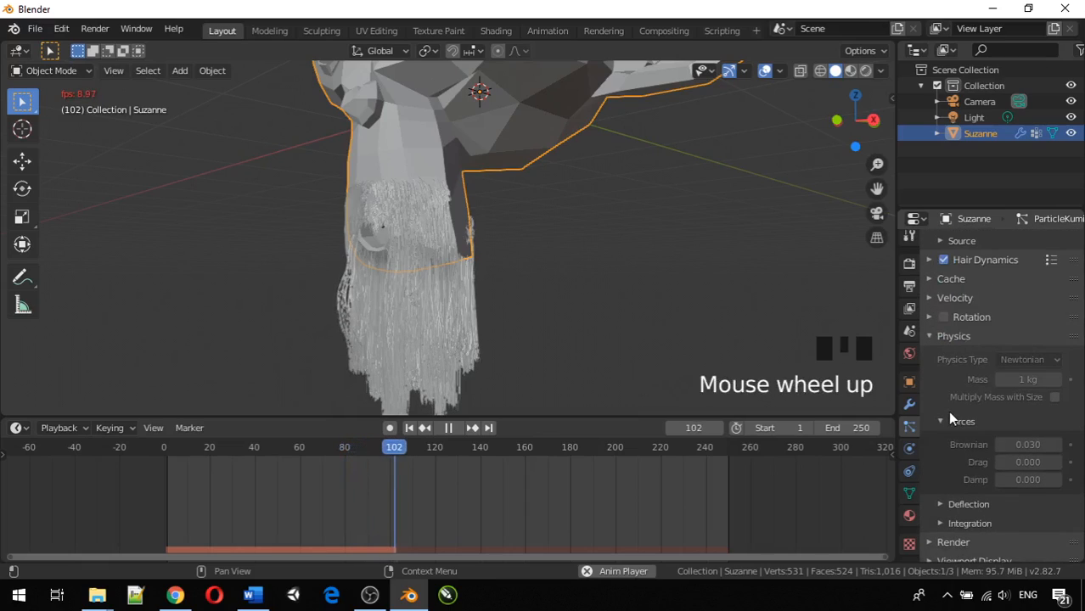
left_click(928, 336)
left_click(925, 299)
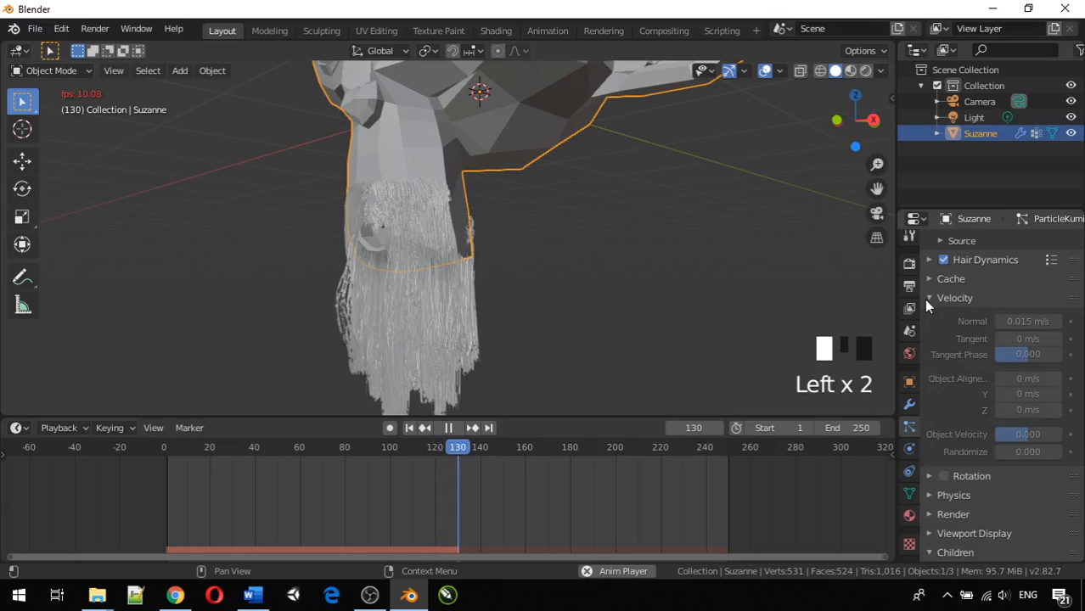
left_click(927, 299)
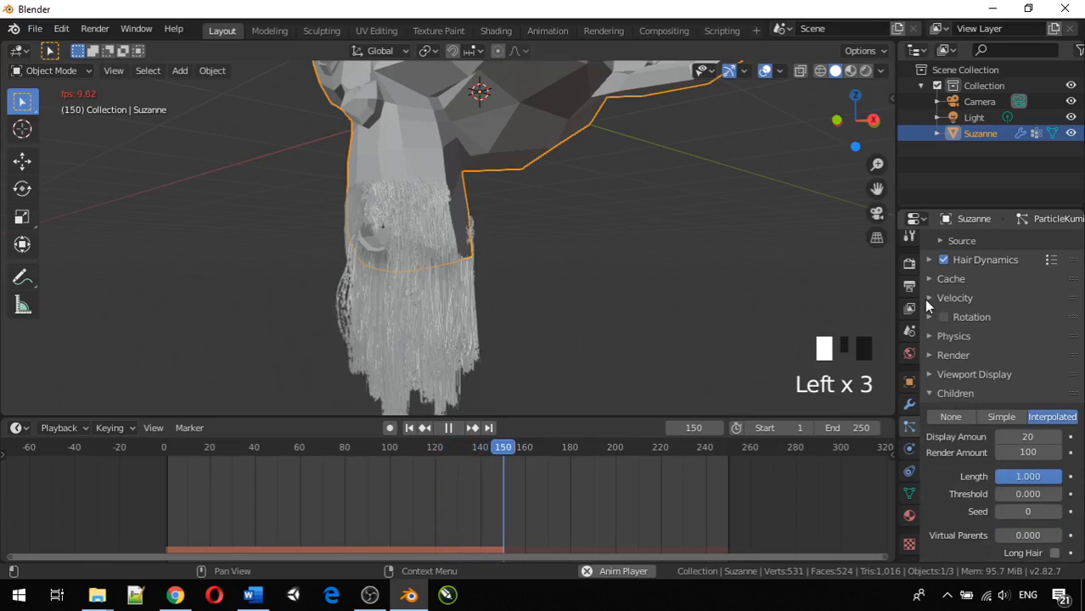
Examine the moustache system's Children, Clumping, Roughness and Hair Shape settings
scroll(1010, 372, "down", 2)
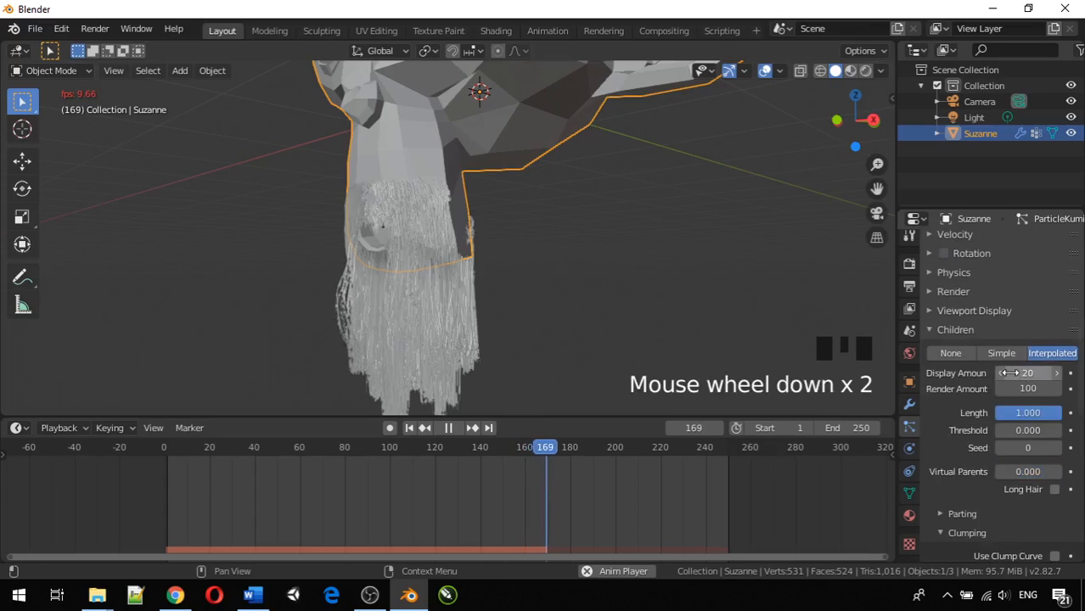
scroll(1003, 371, "down", 8)
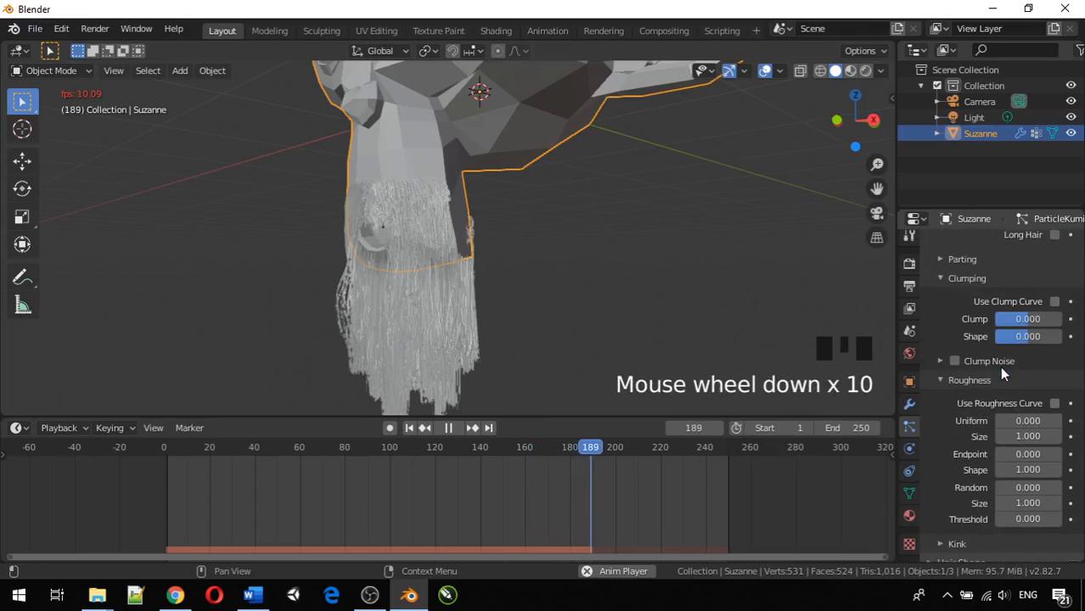
scroll(1002, 372, "down", 3)
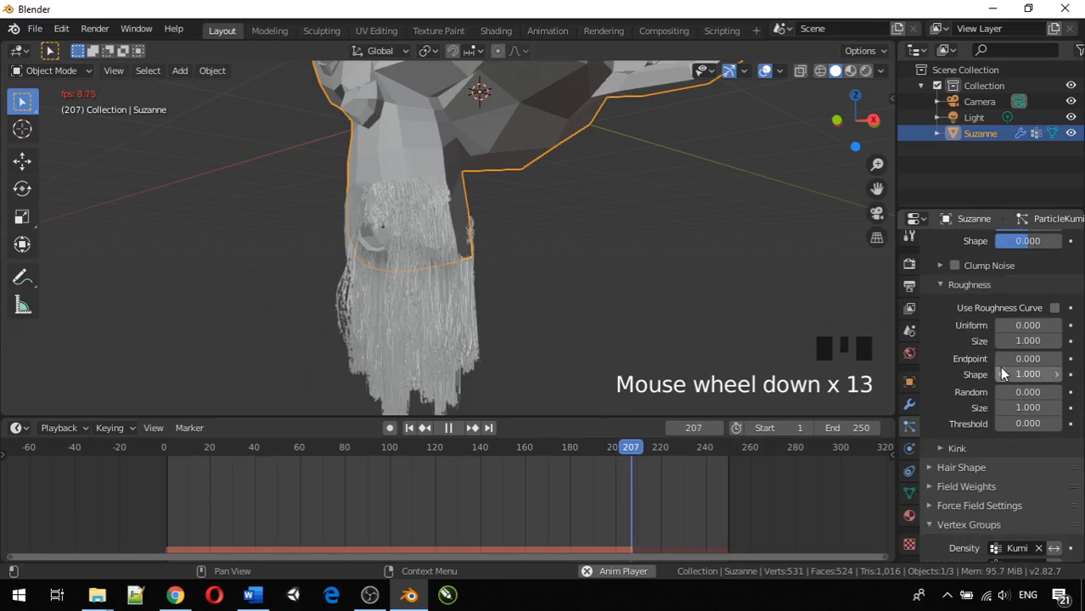
scroll(999, 366, "down", 3)
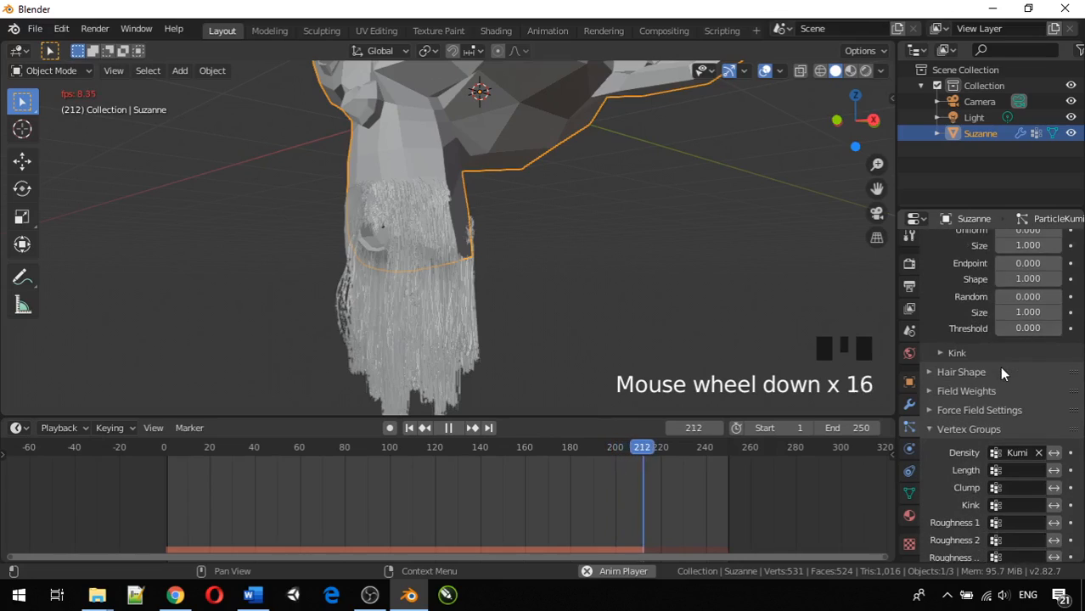
left_click(934, 390)
left_click(929, 372)
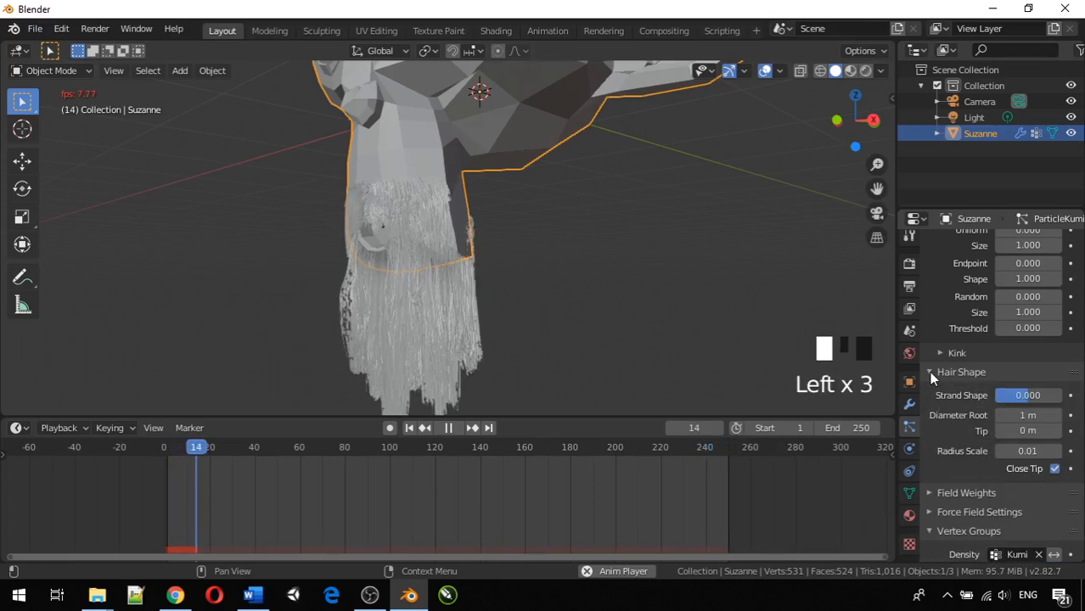
scroll(931, 375, "up", 4)
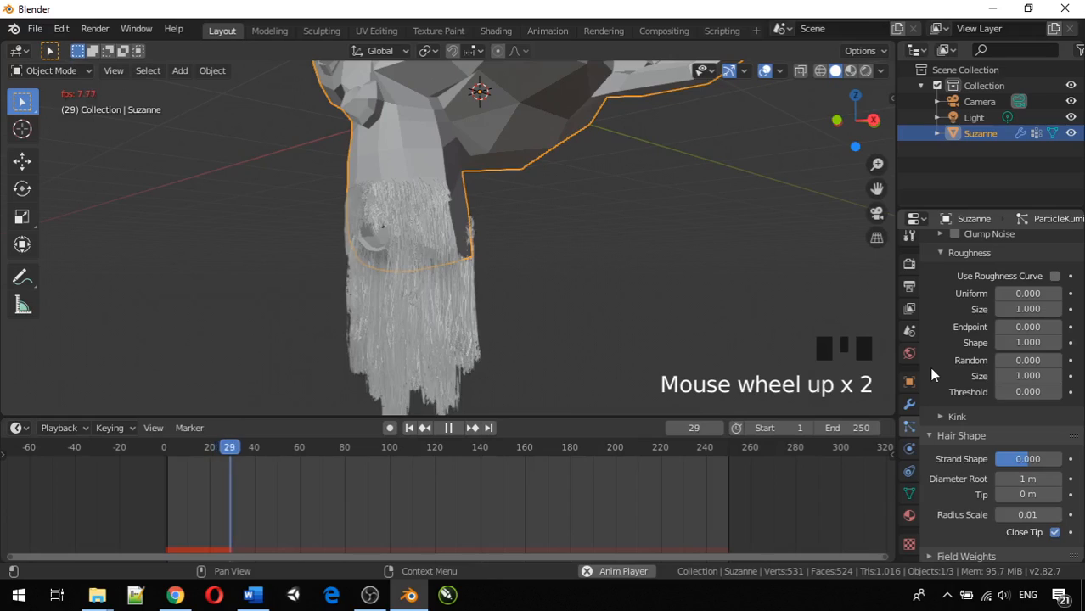
scroll(931, 374, "up", 2)
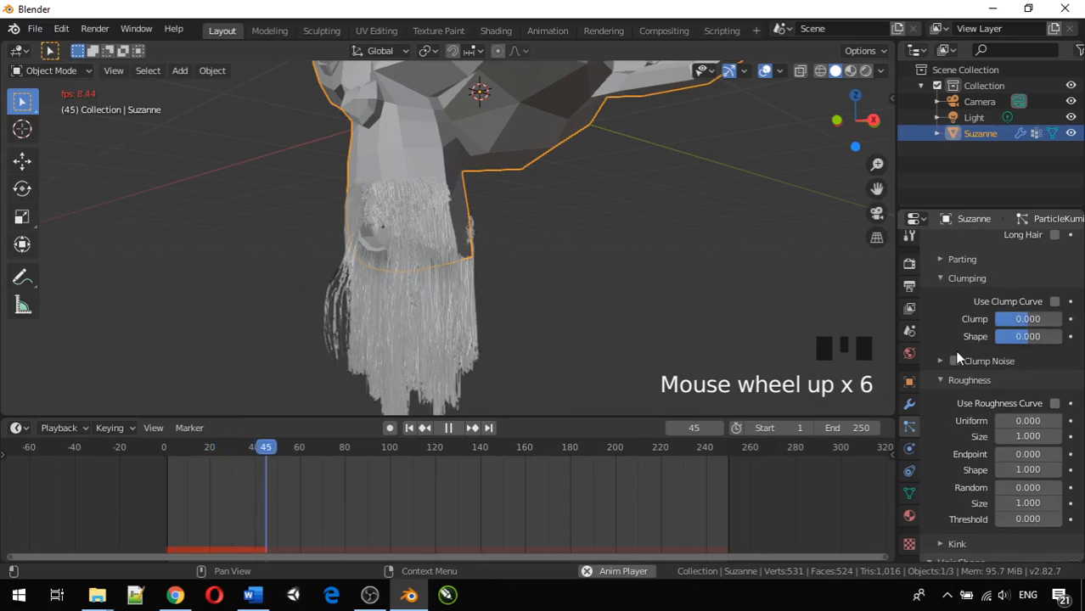
scroll(956, 355, "up", 3)
scroll(957, 355, "up", 1)
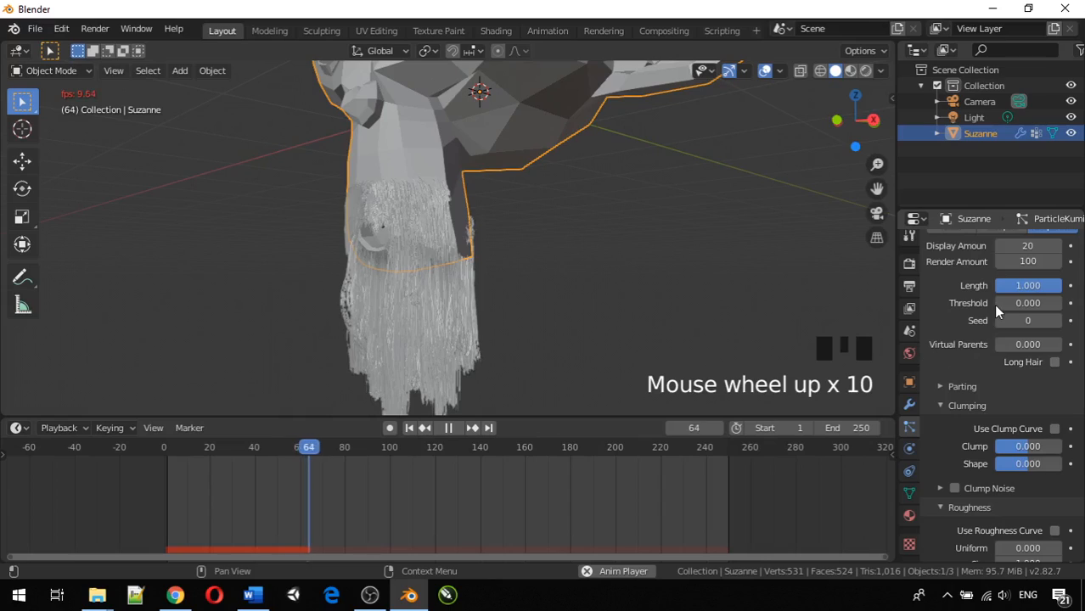
scroll(993, 314, "up", 2)
scroll(994, 306, "up", 3)
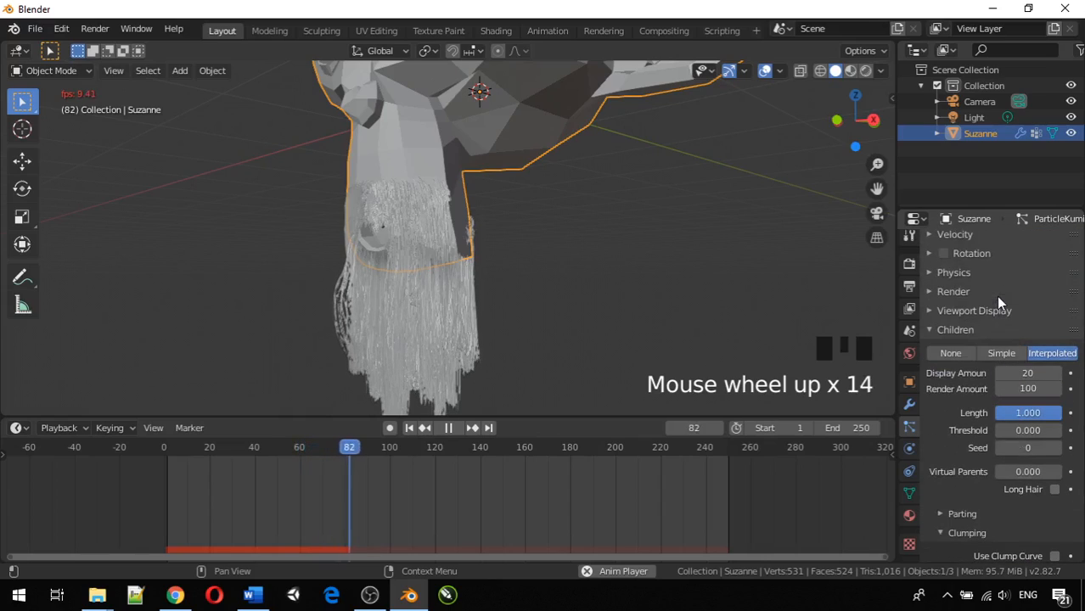
scroll(935, 279, "up", 2)
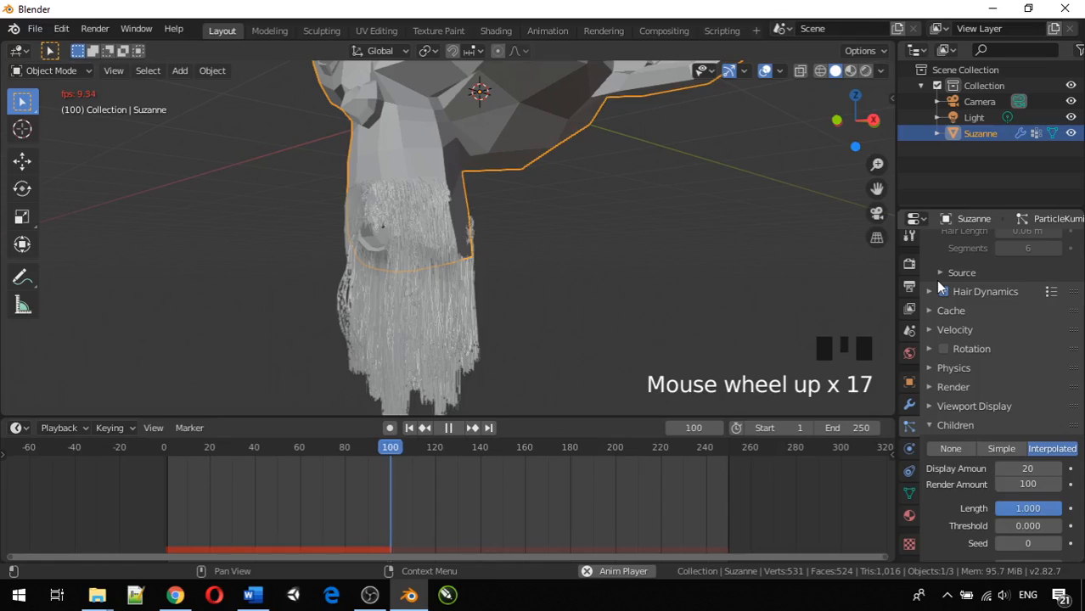
Set the moustache's Hair Dynamics structure stiffness to 10 and check the hair from the front and side during playback
left_click(930, 291)
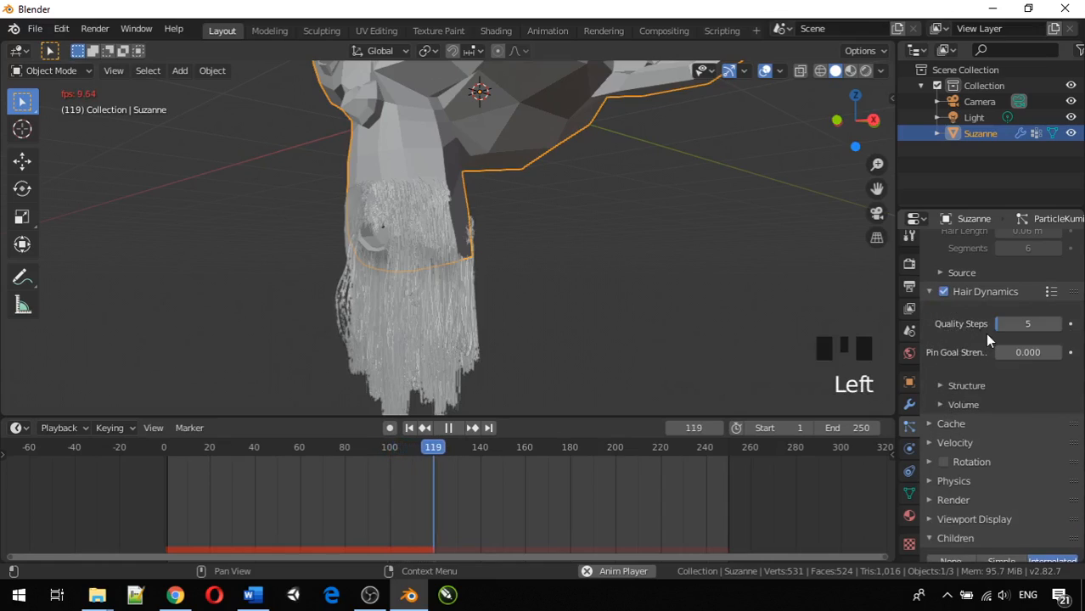
left_click(940, 385)
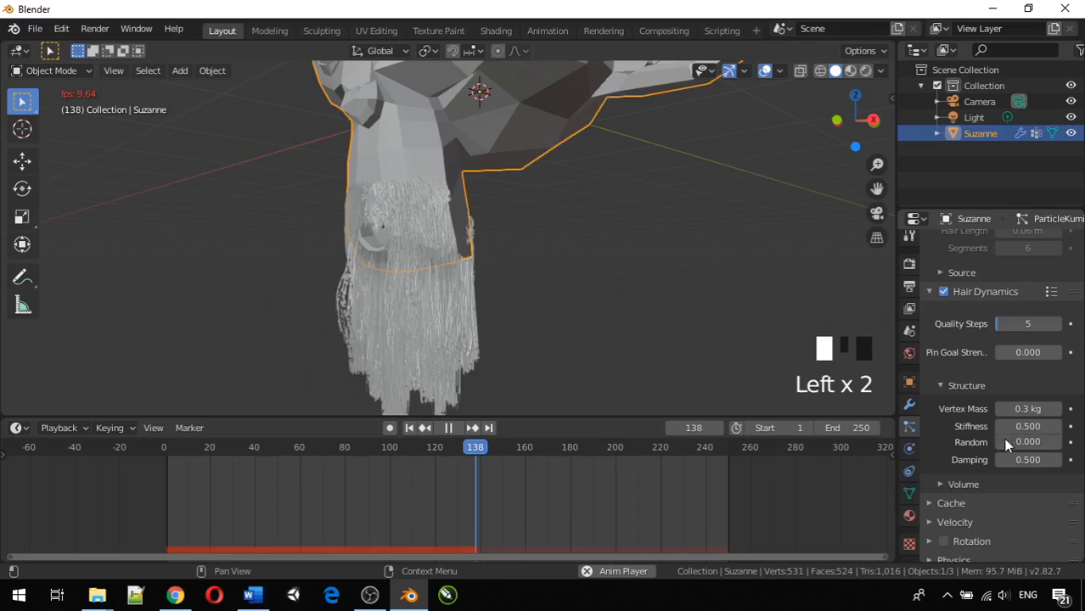
left_click_drag(1008, 426, 1052, 426)
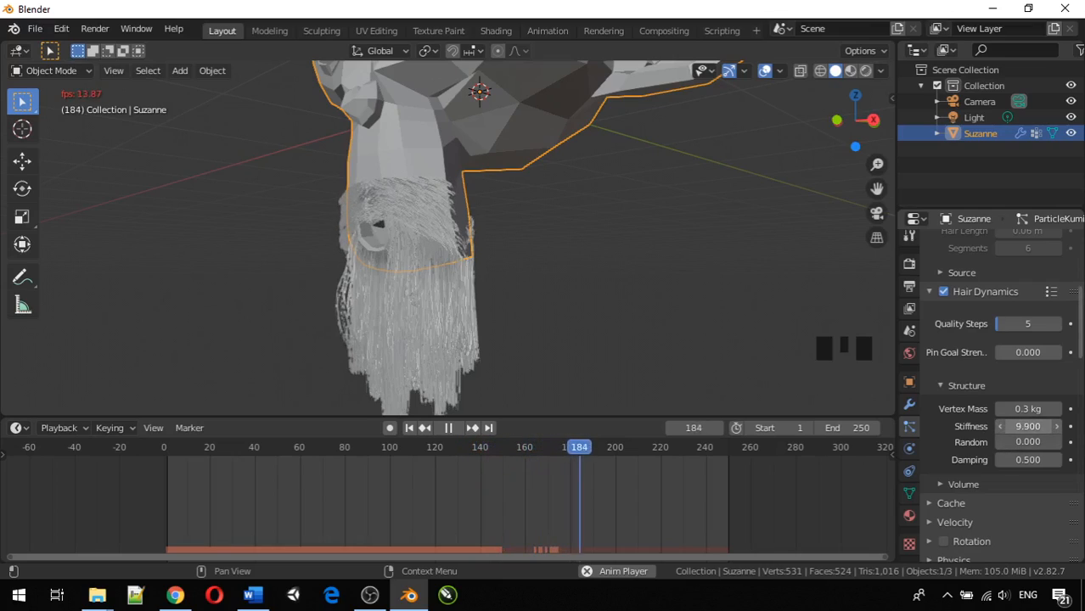
middle_click_drag(534, 261, 467, 227)
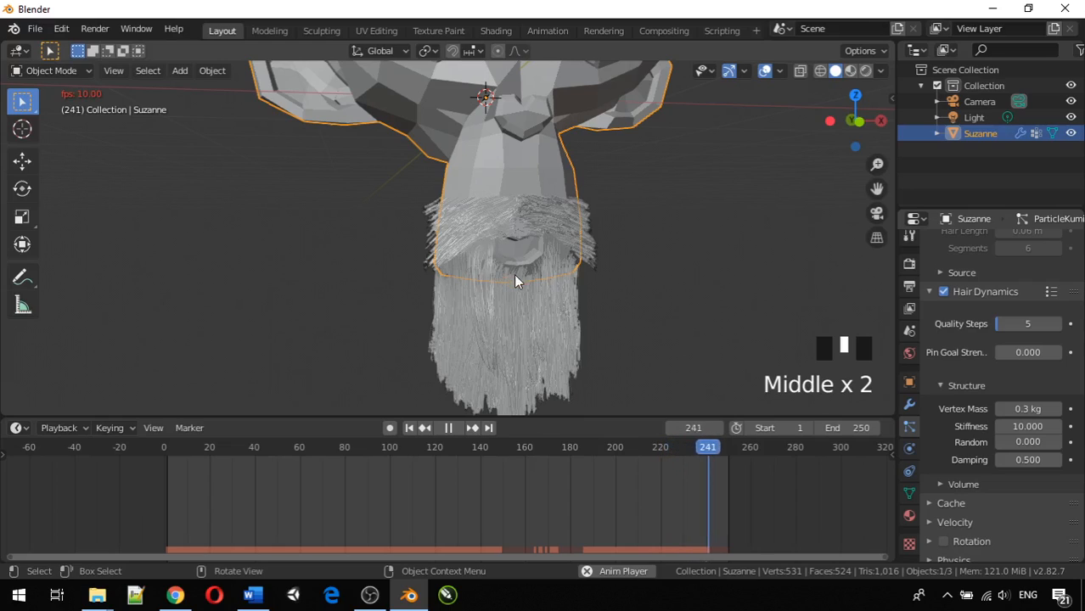
middle_click_drag(497, 247, 658, 252)
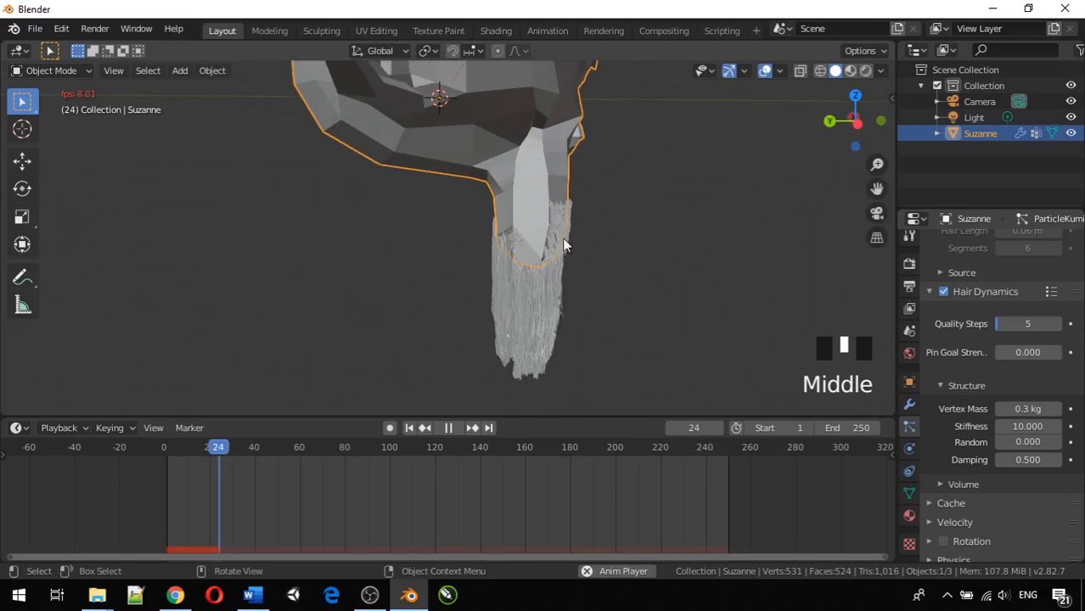
middle_click_drag(563, 245, 465, 242)
scroll(509, 258, "up", 4)
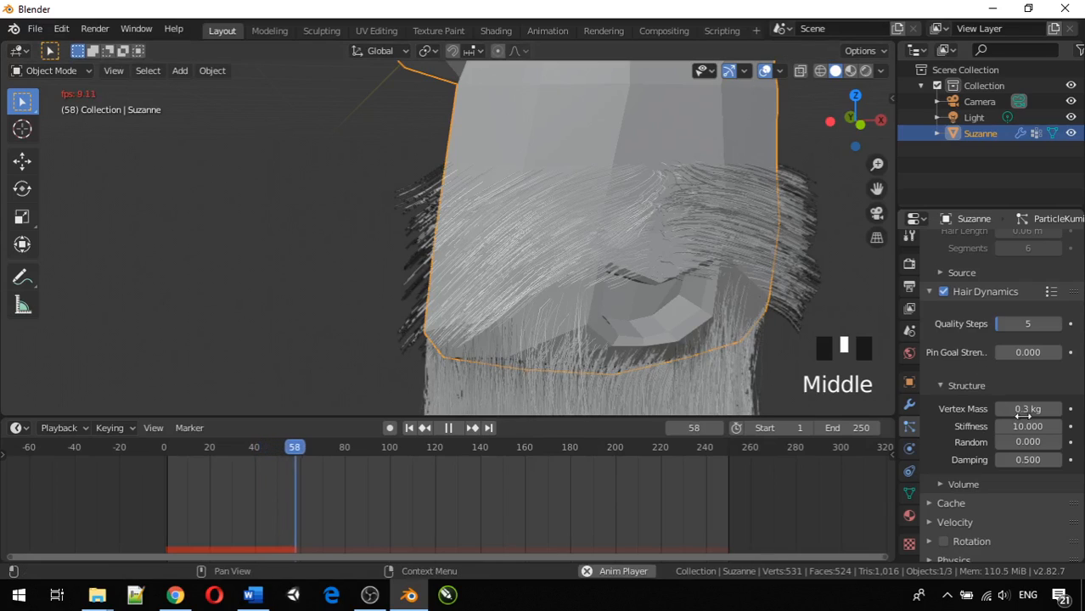
Try moustache stiffness values of 0 and 32, settle on 15.6, and inspect the hairs around the mouth
left_click_drag(1027, 426, 1033, 423)
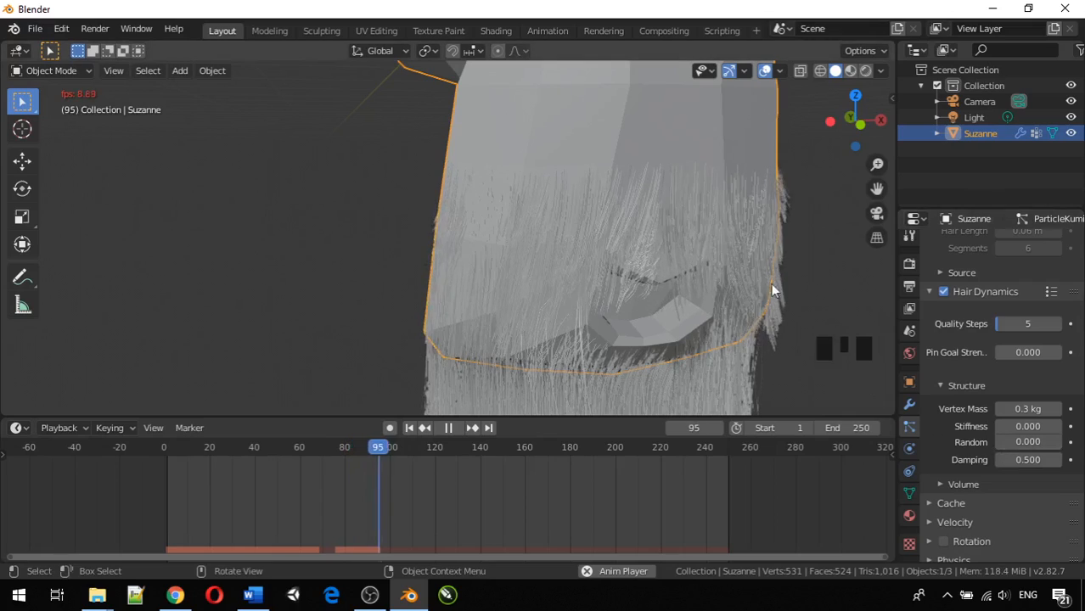
mouse_move(1004, 424)
left_mouse_down()
mouse_move(1080, 424)
mouse_move(991, 422)
left_mouse_up()
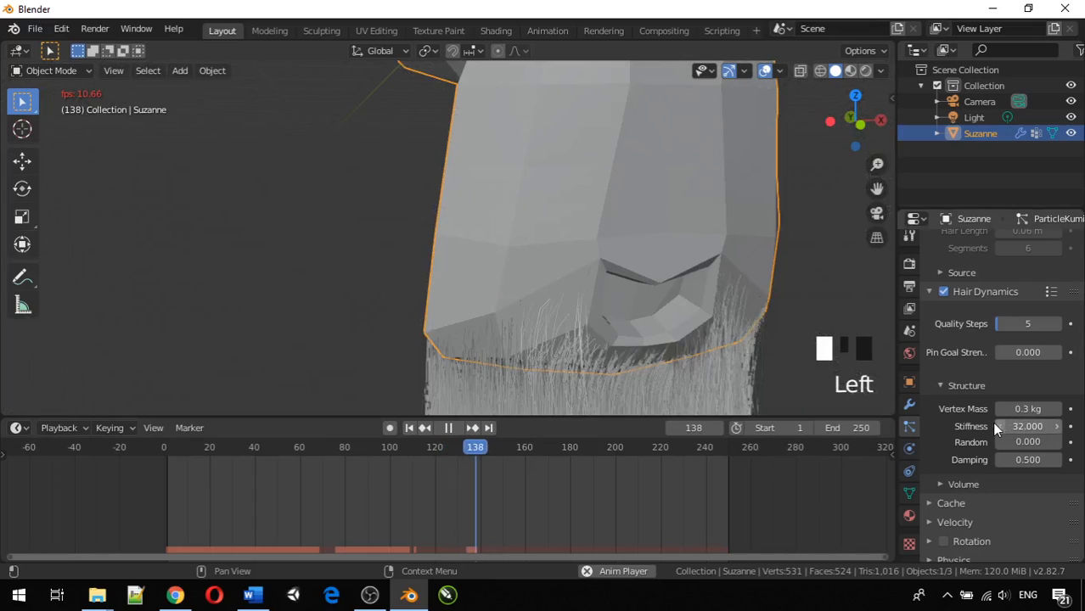
scroll(950, 394, "down", 1)
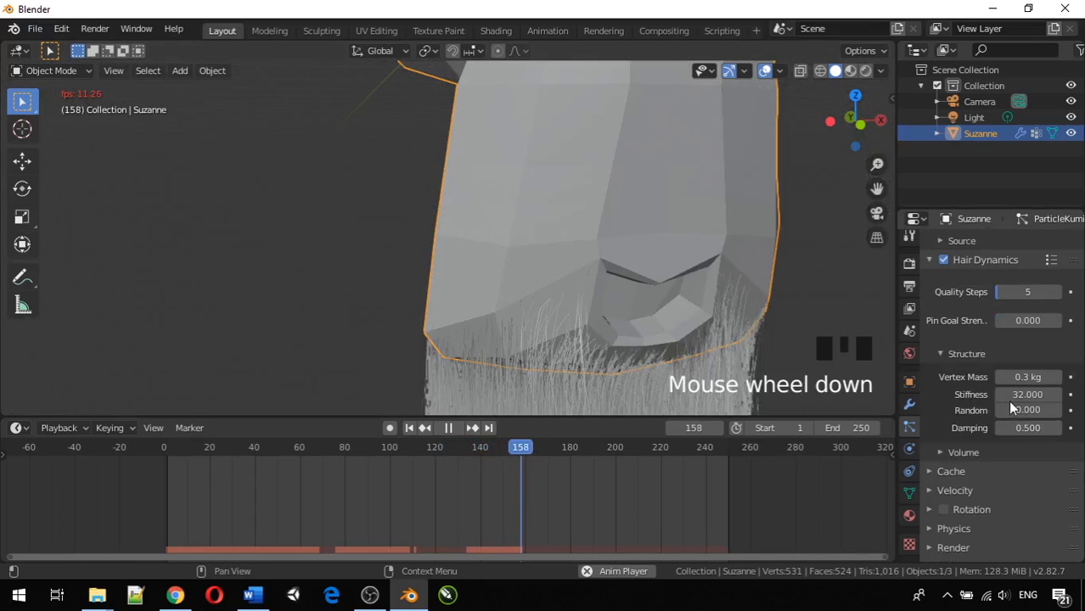
left_click_drag(1010, 395, 1003, 394)
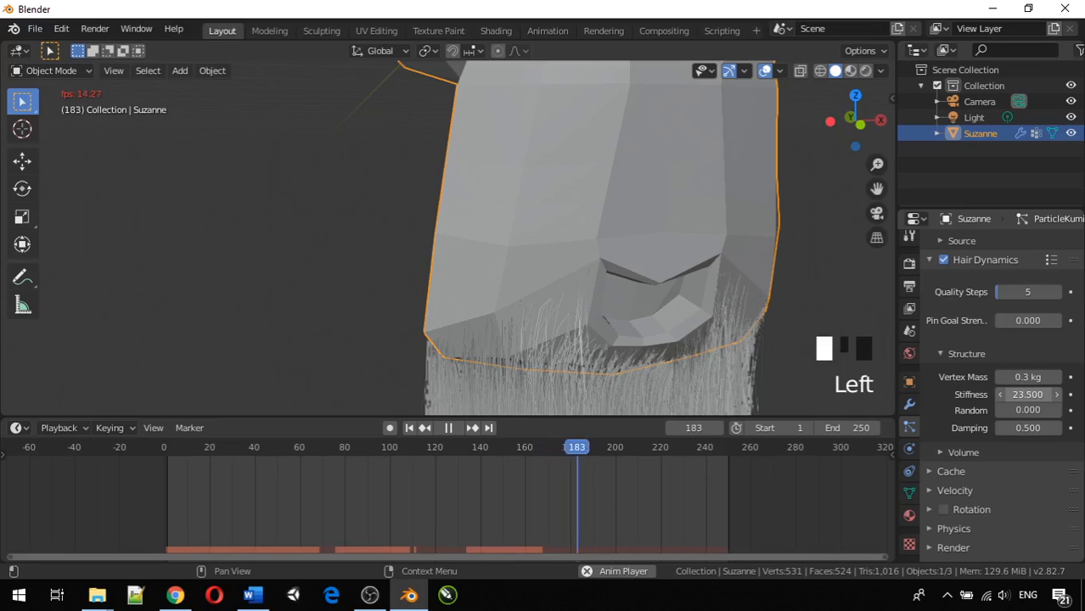
left_click_drag(1003, 395, 998, 395)
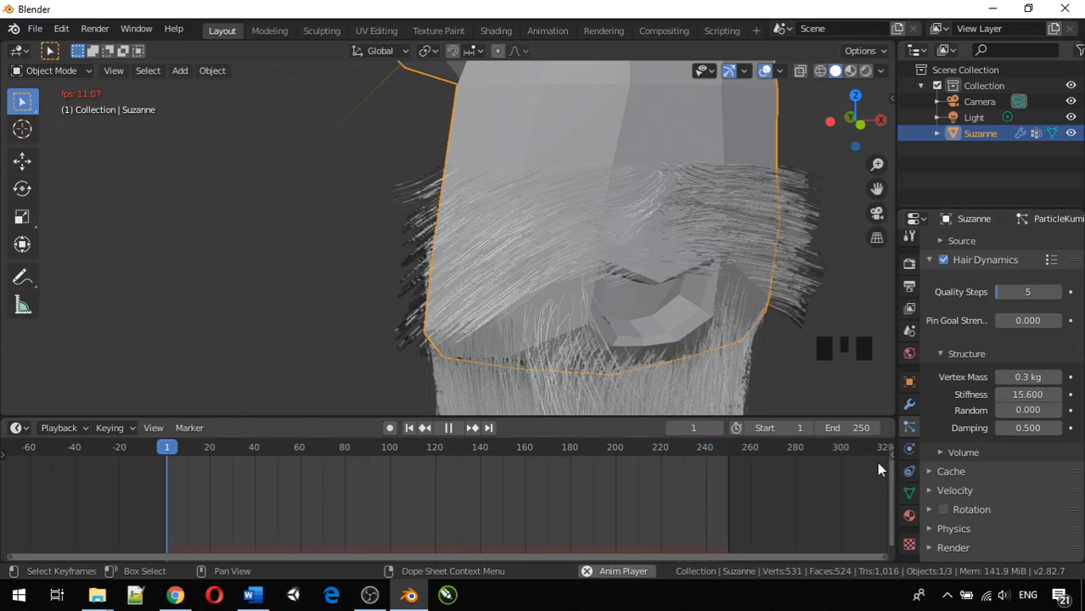
middle_click_drag(482, 279, 408, 268)
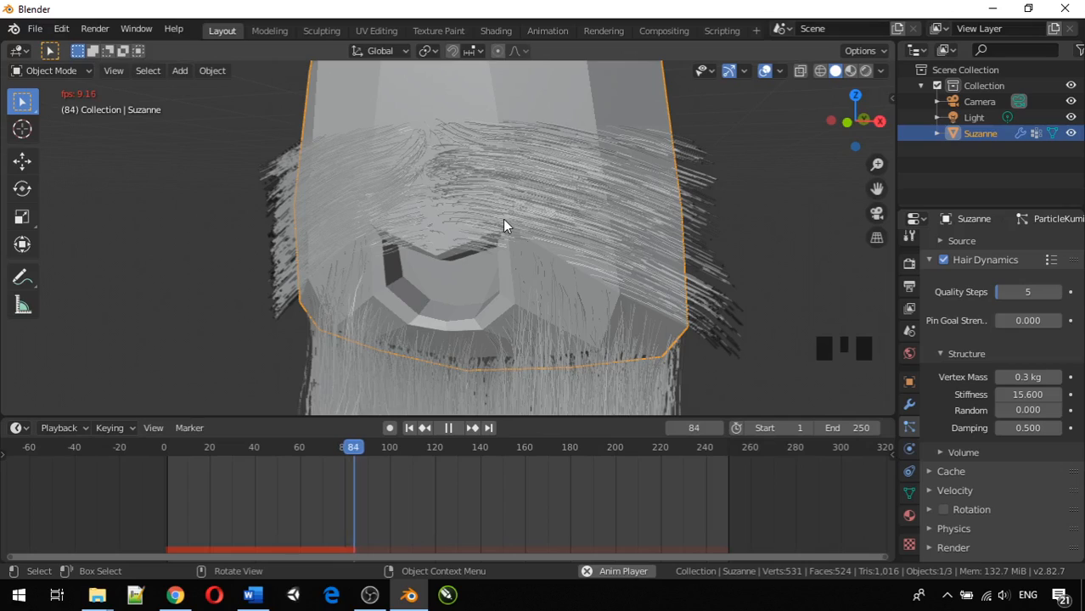
View the whole moustache and beard in Rendered and Material Preview shading, return to Solid shading, and check the hair from another angle
scroll(500, 216, "down", 2)
middle_click_drag(503, 222, 465, 217)
scroll(526, 270, "down", 3)
left_click(843, 71)
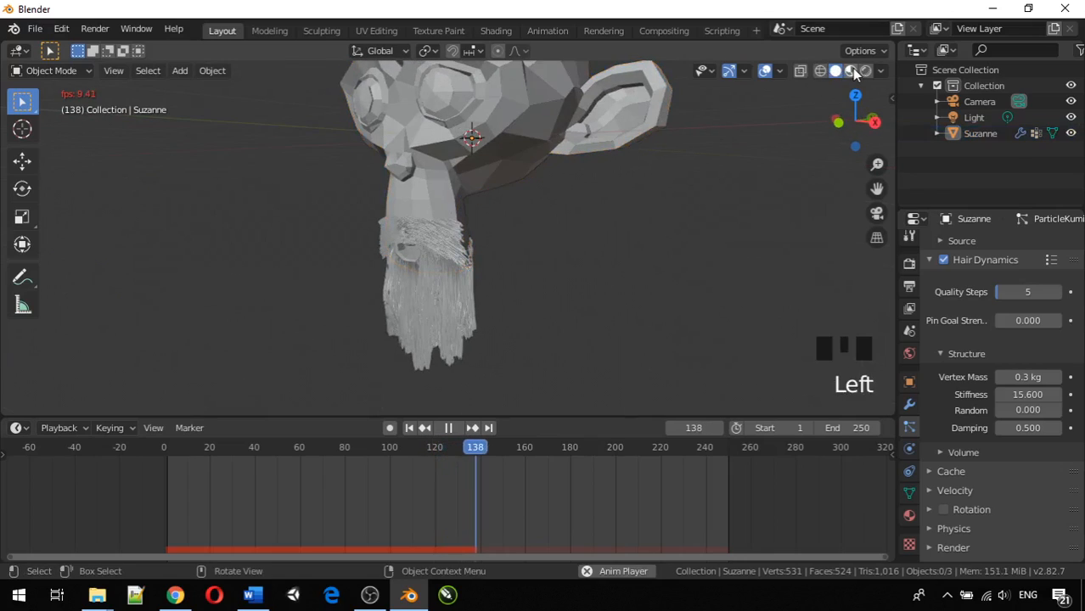
left_click(853, 72)
left_click(866, 70)
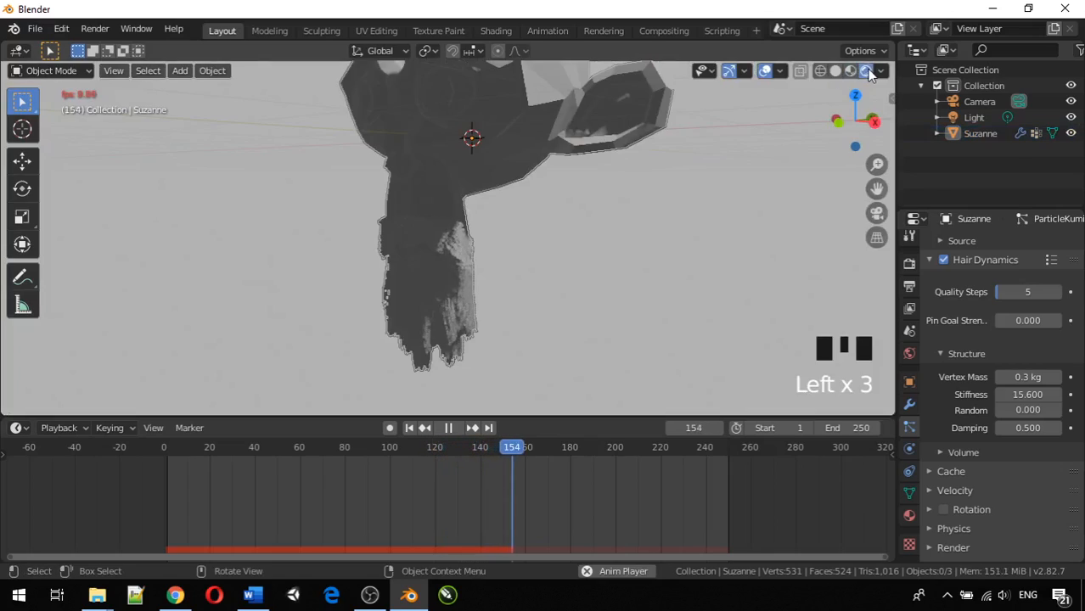
left_click(850, 71)
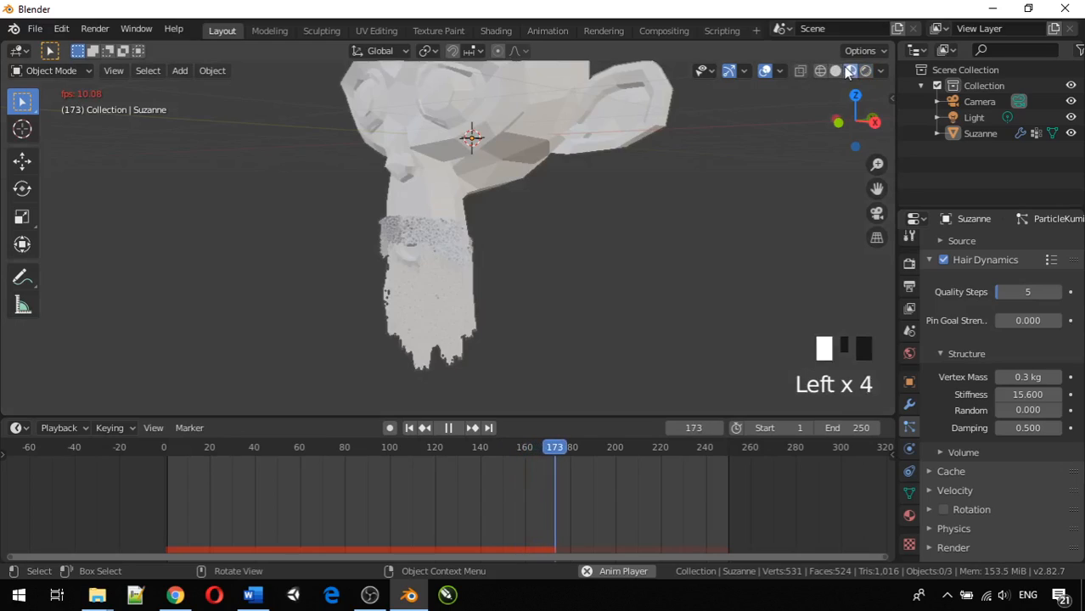
left_click(835, 71)
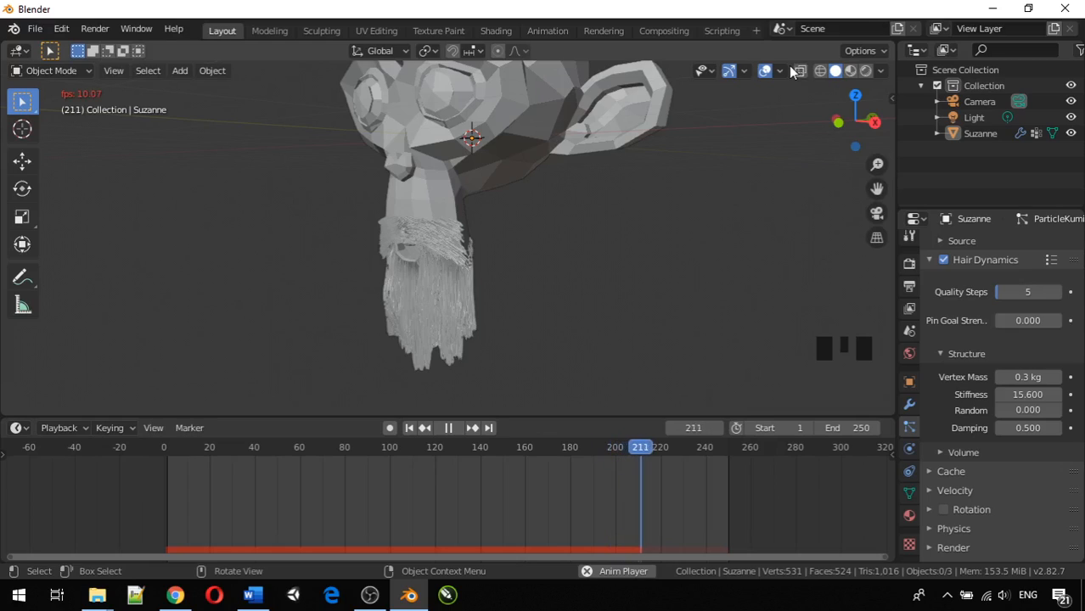
middle_click_drag(510, 134, 625, 146)
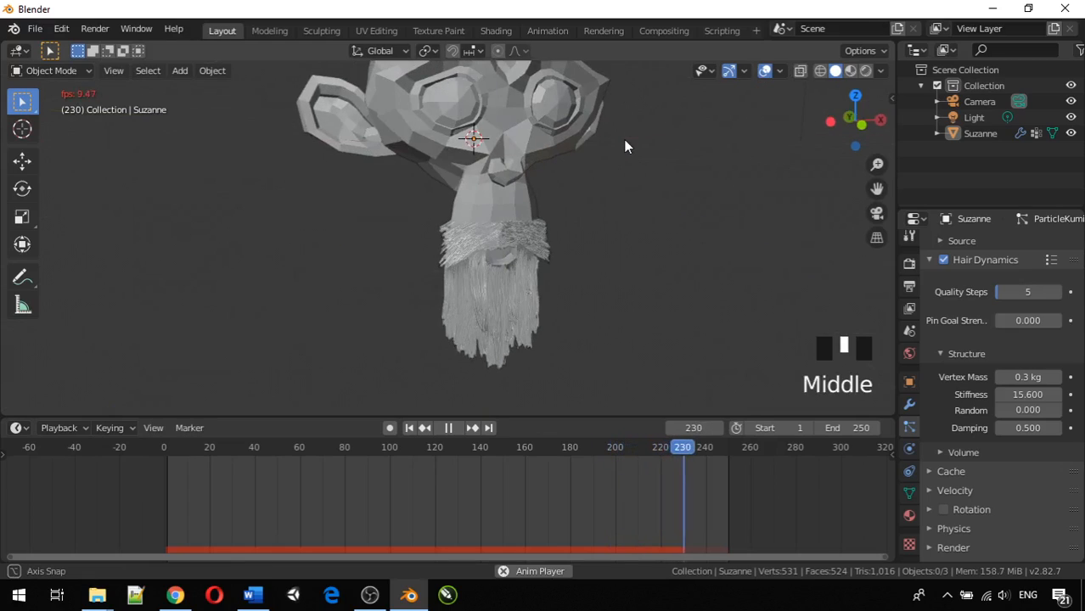